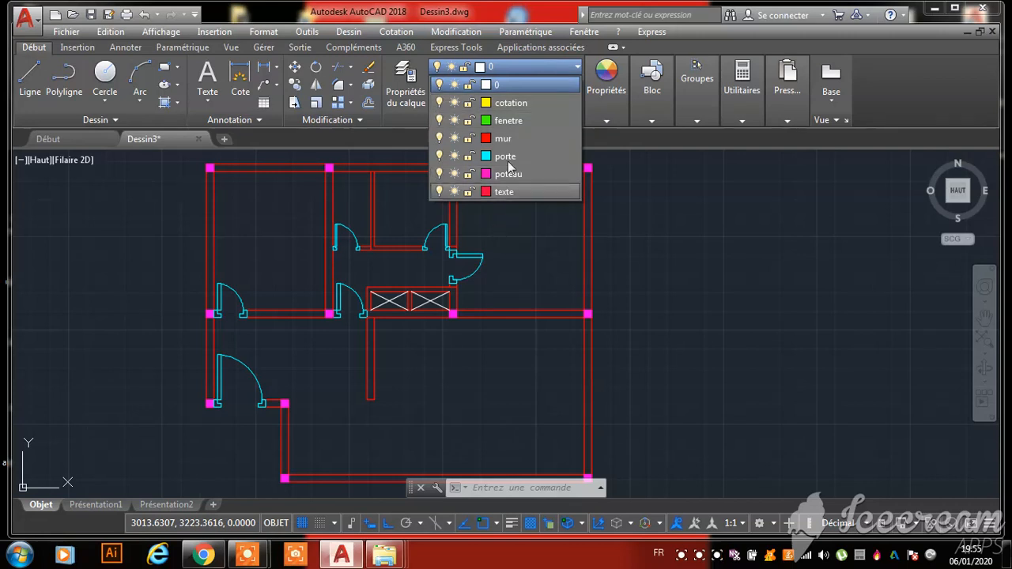
Make fenetre the current layer and draw a 20 by 120 rectangle in the empty area right of the floor plan
{"action": "left_click", "coordinate": [517, 122]}
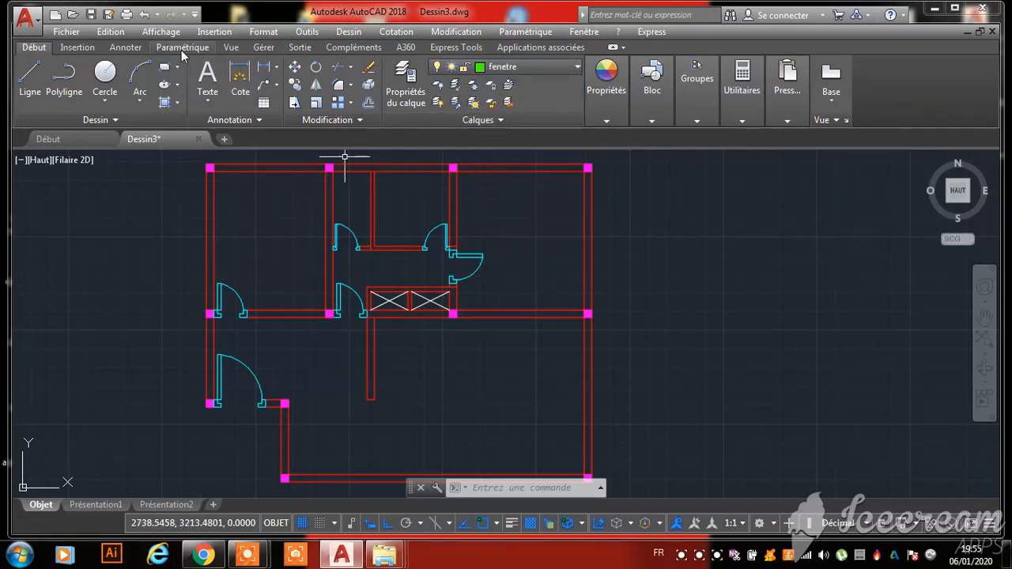
{"action": "left_click", "coordinate": [166, 71]}
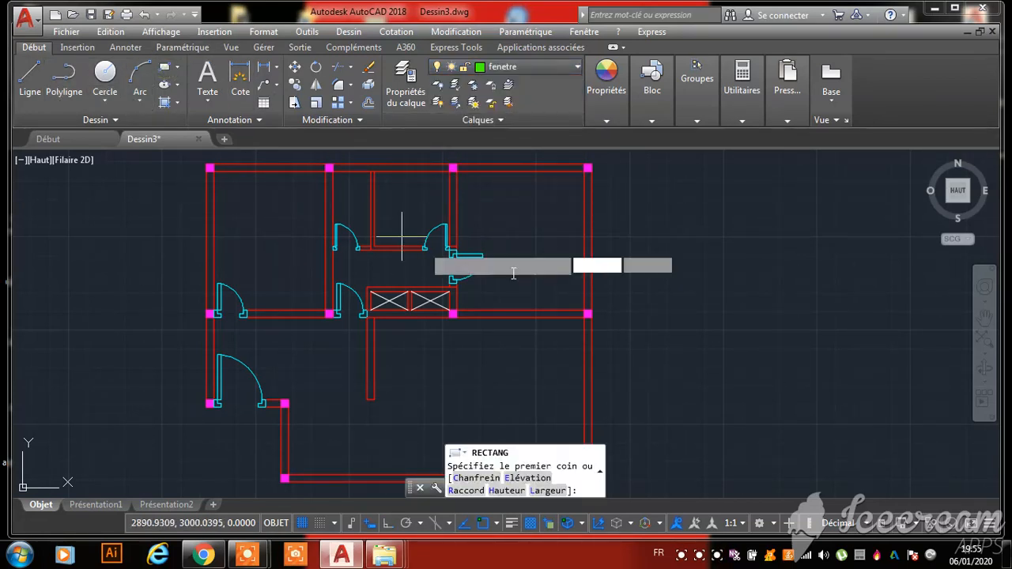
{"action": "left_click", "coordinate": [673, 253]}
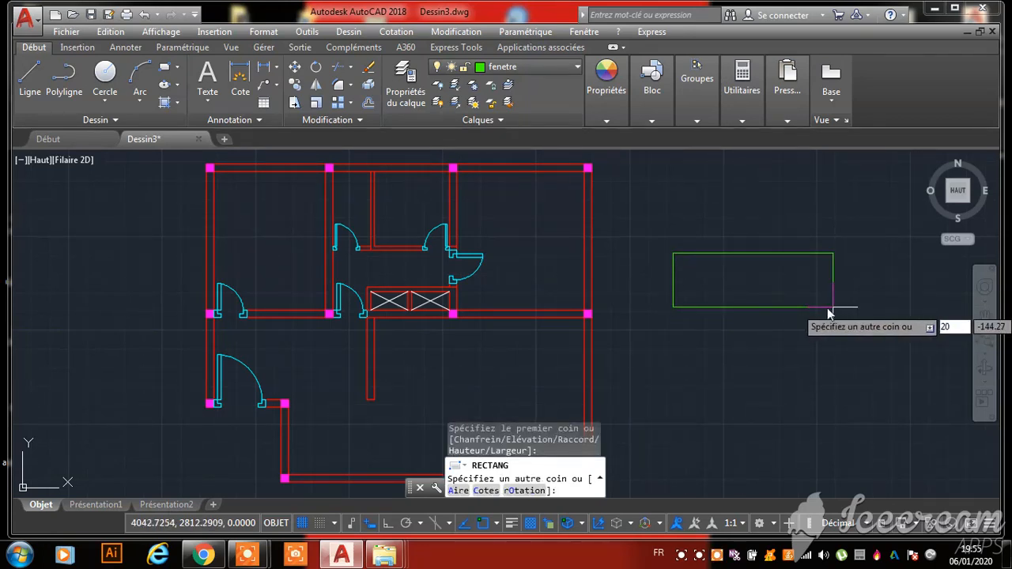
{"action": "type", "text": "20"}
{"action": "key", "text": "Tab"}
{"action": "type", "text": "12"}
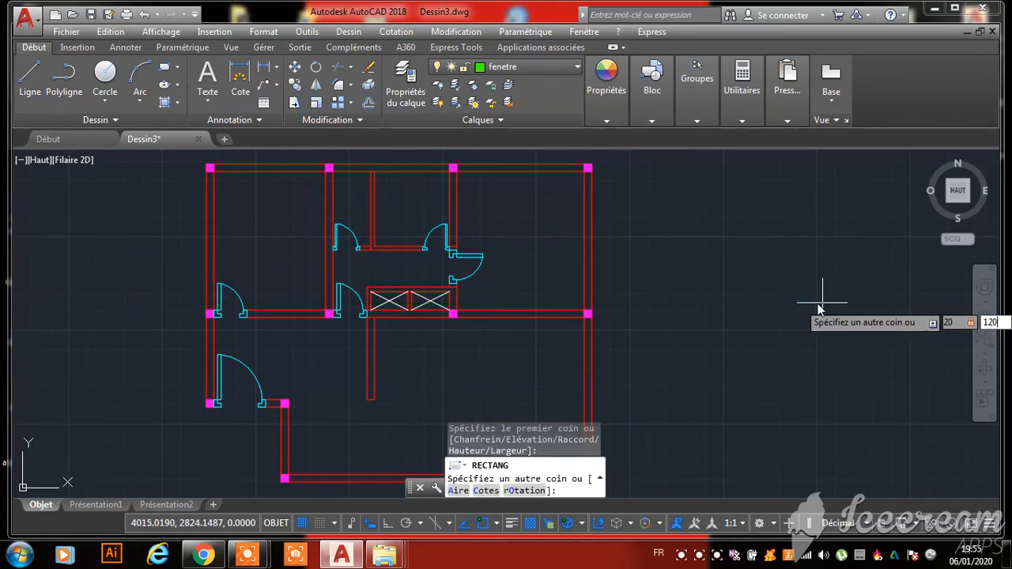
{"action": "key", "text": "Return"}
{"action": "scroll", "coordinate": [642, 184], "scroll_direction": "up", "scroll_amount": 3}
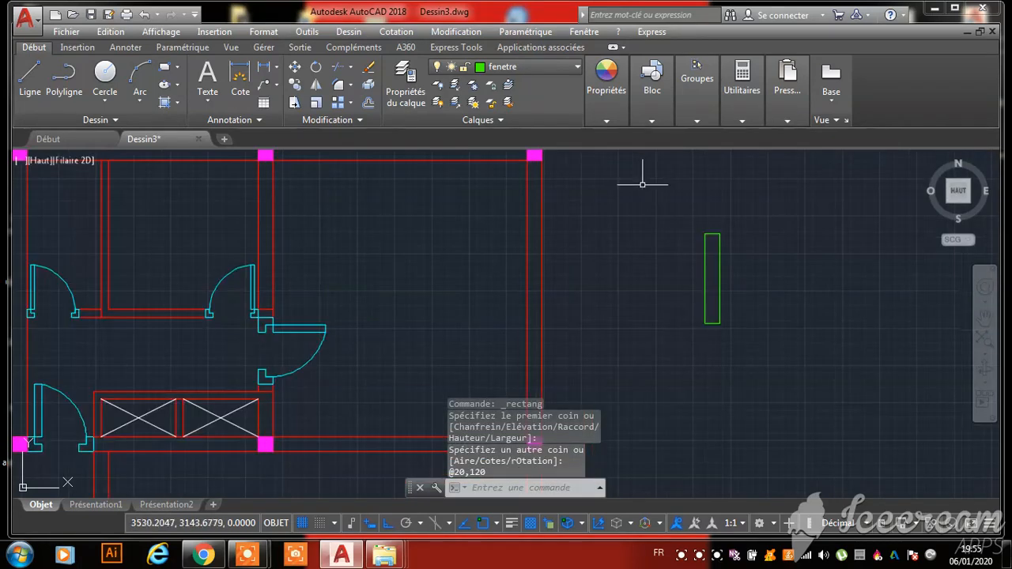
Rotate the rectangle 90° clockwise about its upper-right corner so that it lies horizontally
{"action": "left_click", "coordinate": [763, 215]}
{"action": "left_click", "coordinate": [651, 338]}
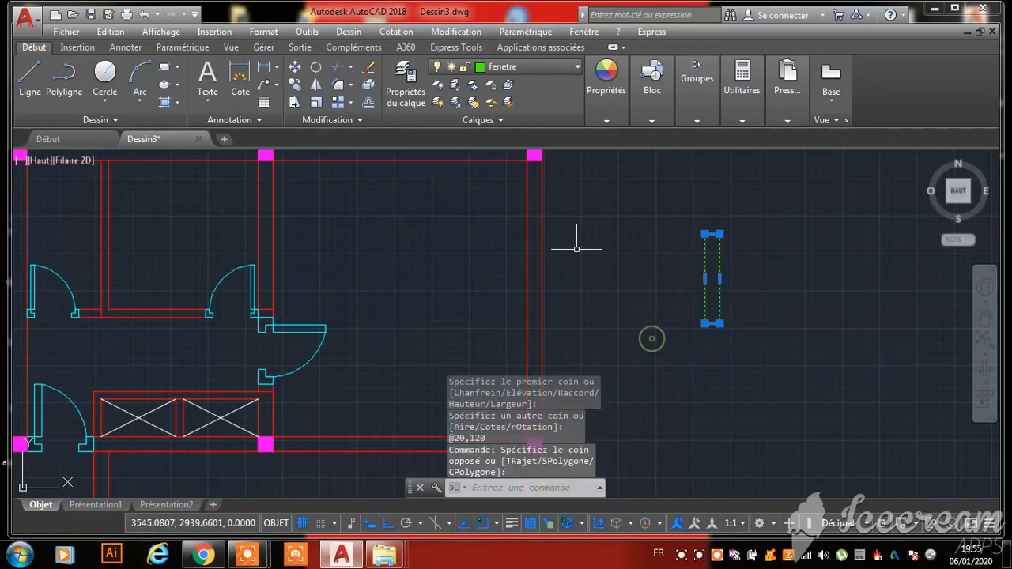
{"action": "left_click", "coordinate": [317, 68]}
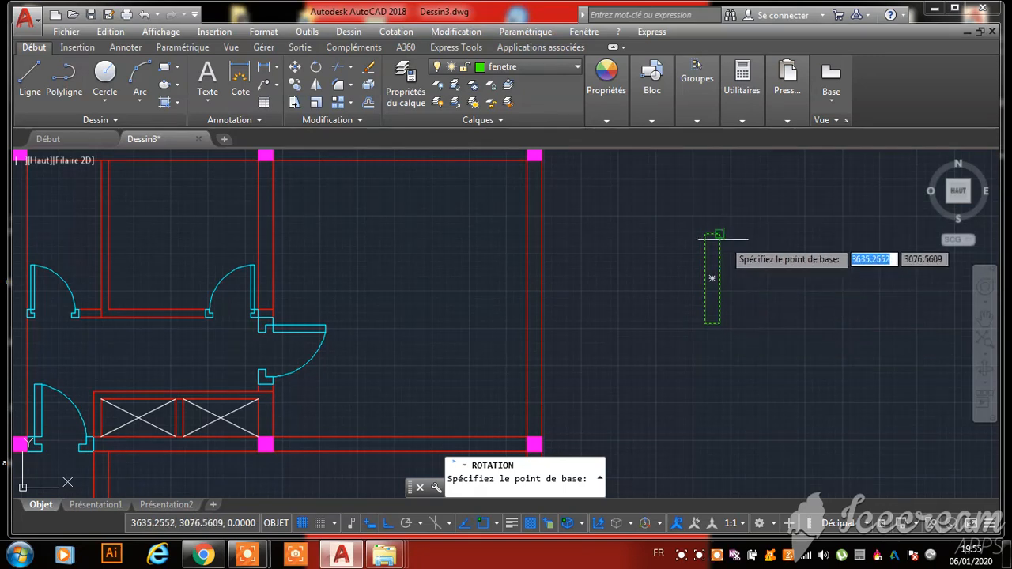
{"action": "left_click", "coordinate": [720, 234]}
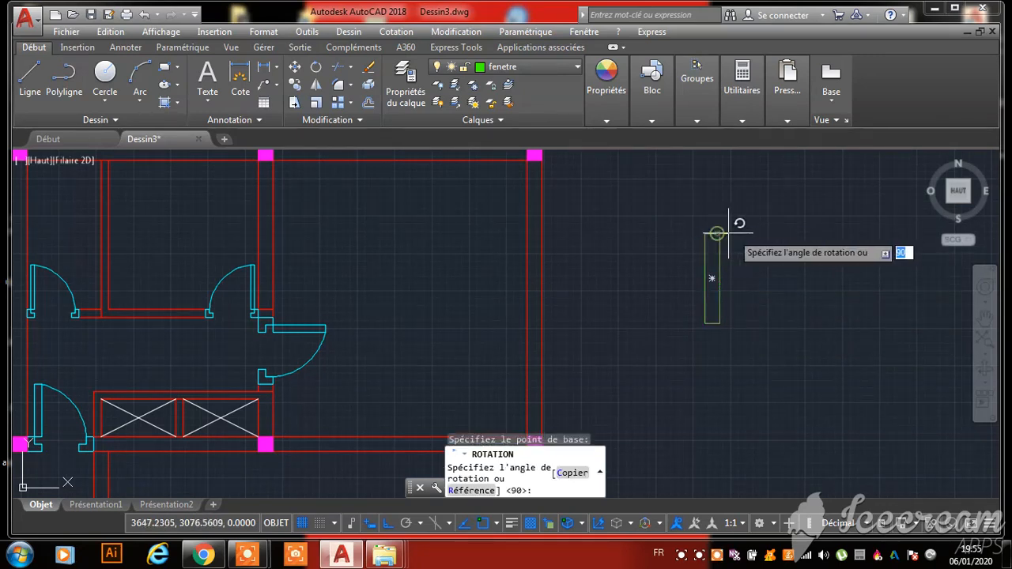
{"action": "left_click", "coordinate": [660, 341]}
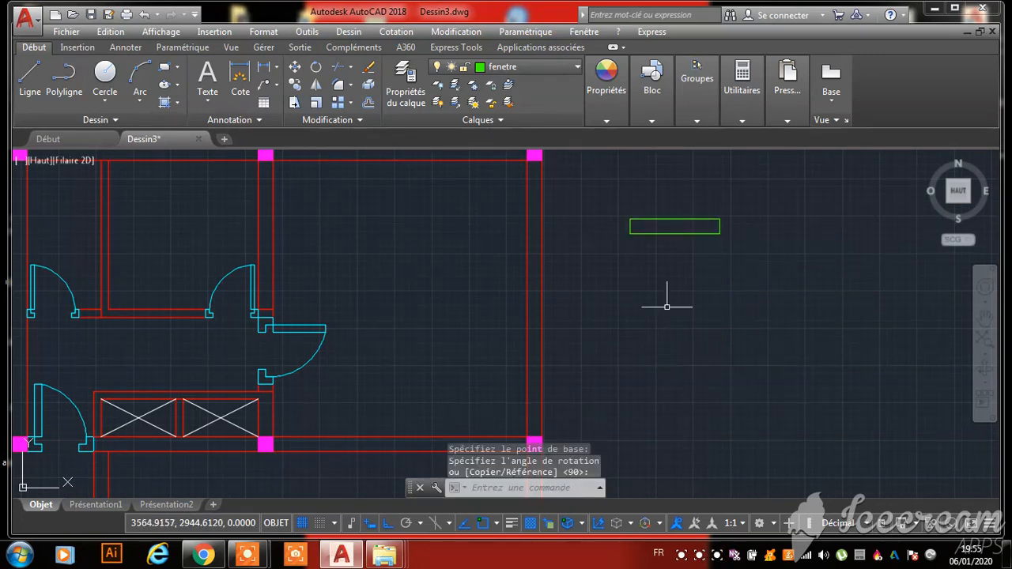
Draw a 10 by 10 square inside the rectangle, starting from its lower-left corner
{"action": "scroll", "coordinate": [644, 212], "scroll_direction": "up", "scroll_amount": 5}
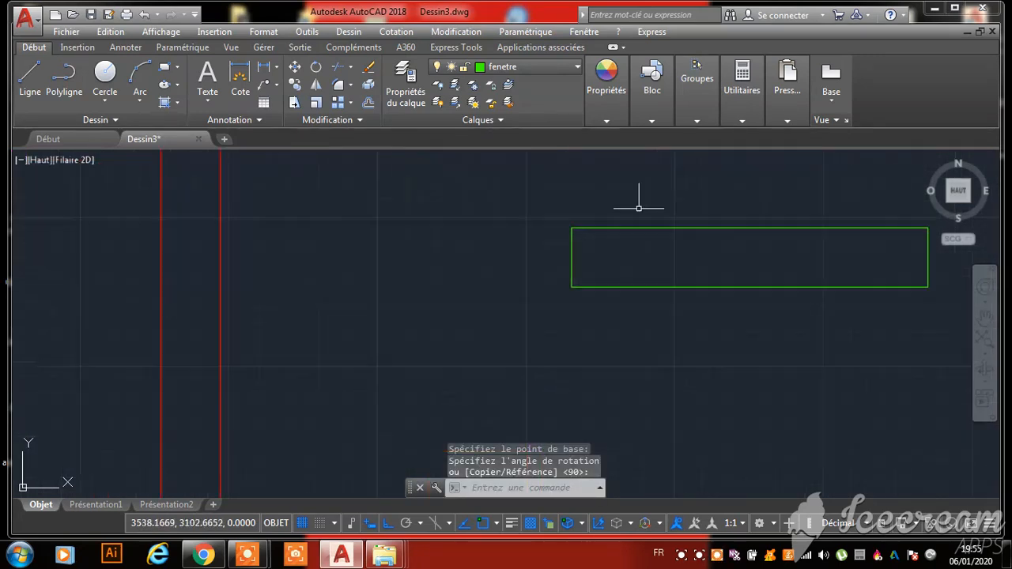
{"action": "left_click", "coordinate": [167, 71]}
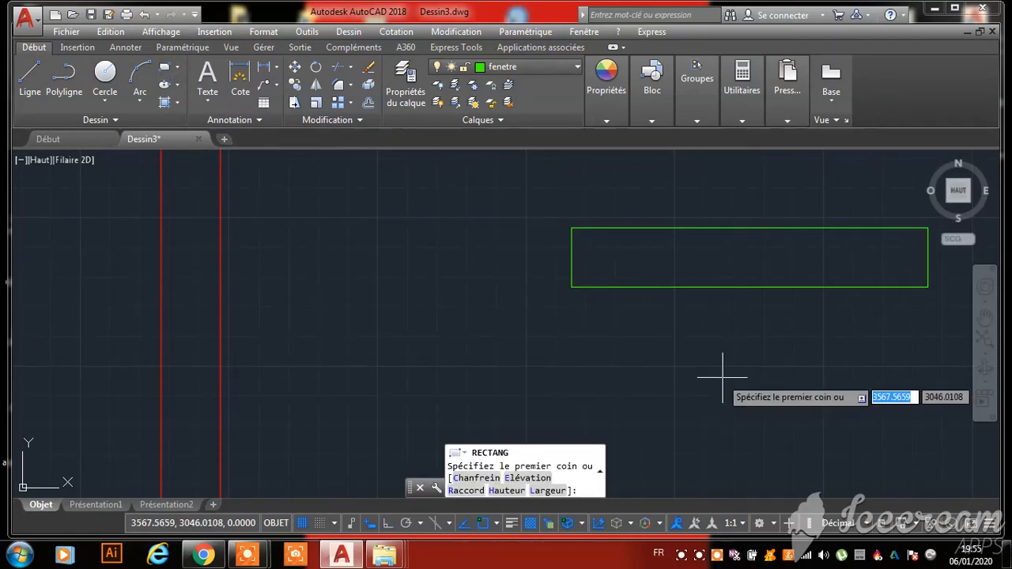
{"action": "left_click", "coordinate": [571, 286]}
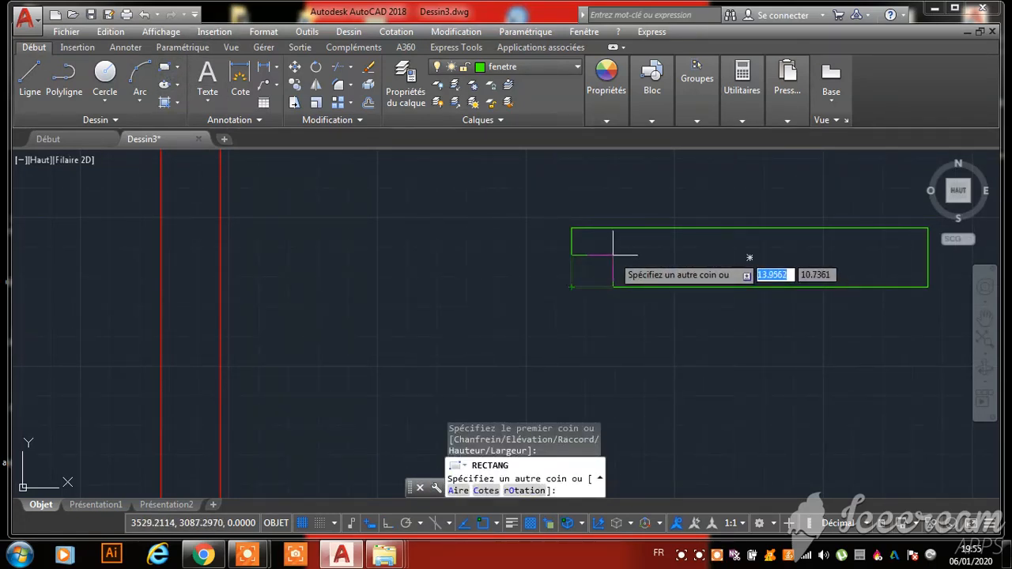
{"action": "type", "text": "10"}
{"action": "key", "text": "Tab"}
{"action": "type", "text": "10"}
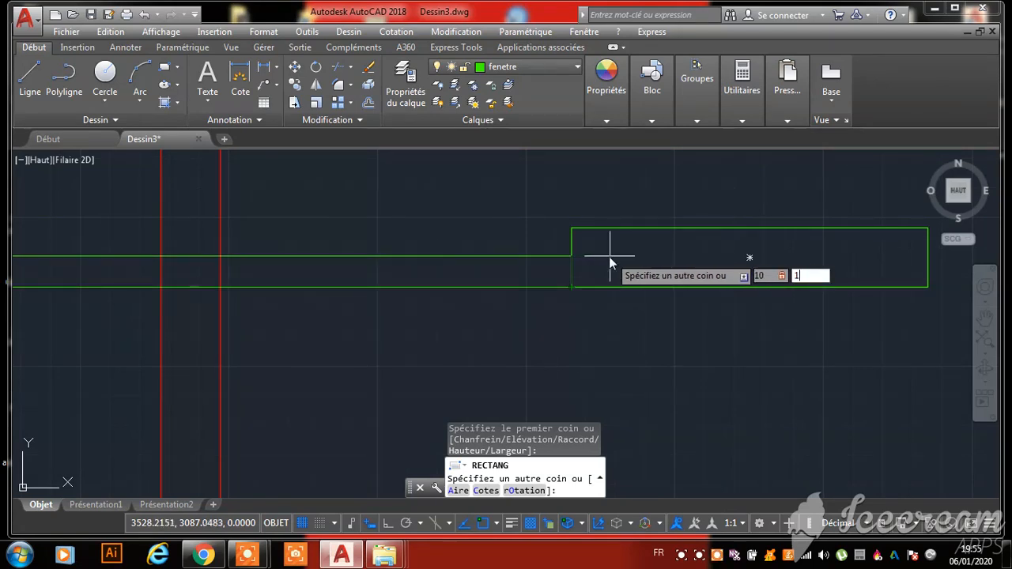
{"action": "key", "text": "Return"}
Mirror the small square about the rectangle's vertical centreline, keeping the source object
{"action": "scroll", "coordinate": [559, 262], "scroll_direction": "up", "scroll_amount": 5}
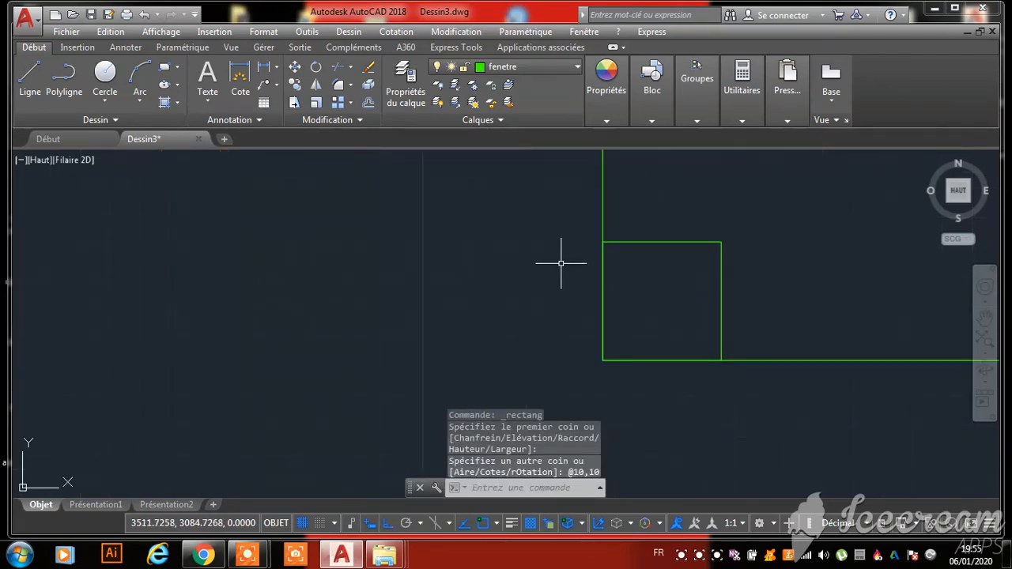
{"action": "scroll", "coordinate": [560, 262], "scroll_direction": "down", "scroll_amount": 5}
{"action": "left_click", "coordinate": [548, 232]}
{"action": "left_click", "coordinate": [637, 289]}
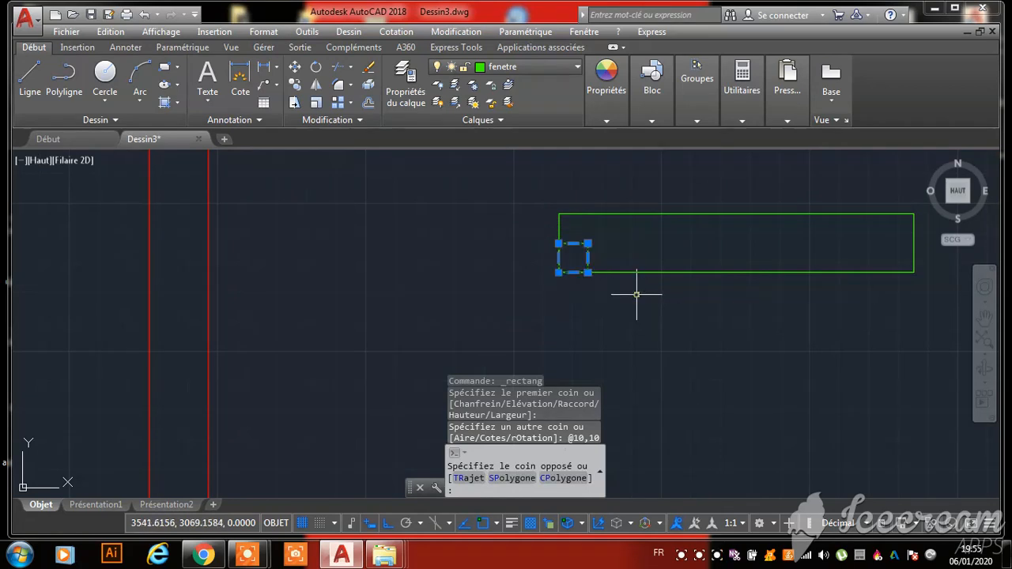
{"action": "left_click", "coordinate": [316, 86]}
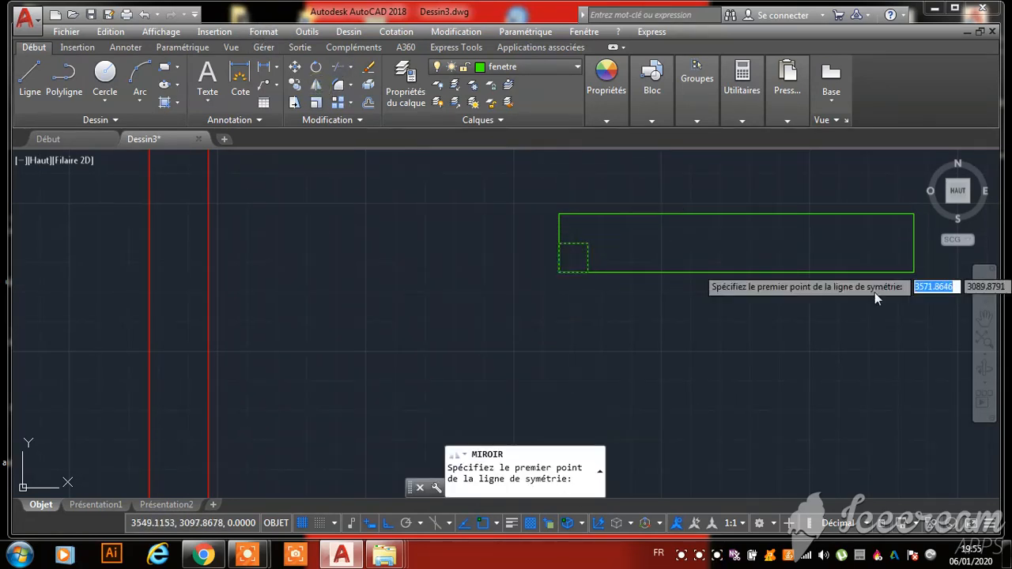
{"action": "left_click", "coordinate": [735, 272]}
{"action": "left_click", "coordinate": [734, 170]}
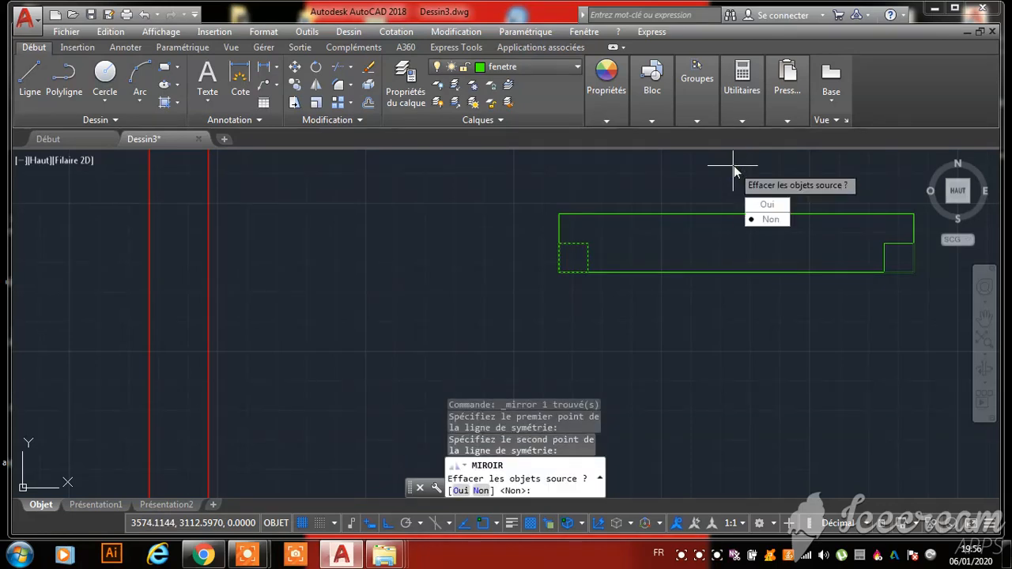
{"action": "left_click", "coordinate": [767, 220]}
Draw a horizontal line connecting the upper inner corners of the two small squares
{"action": "scroll", "coordinate": [423, 234], "scroll_direction": "down", "scroll_amount": 3}
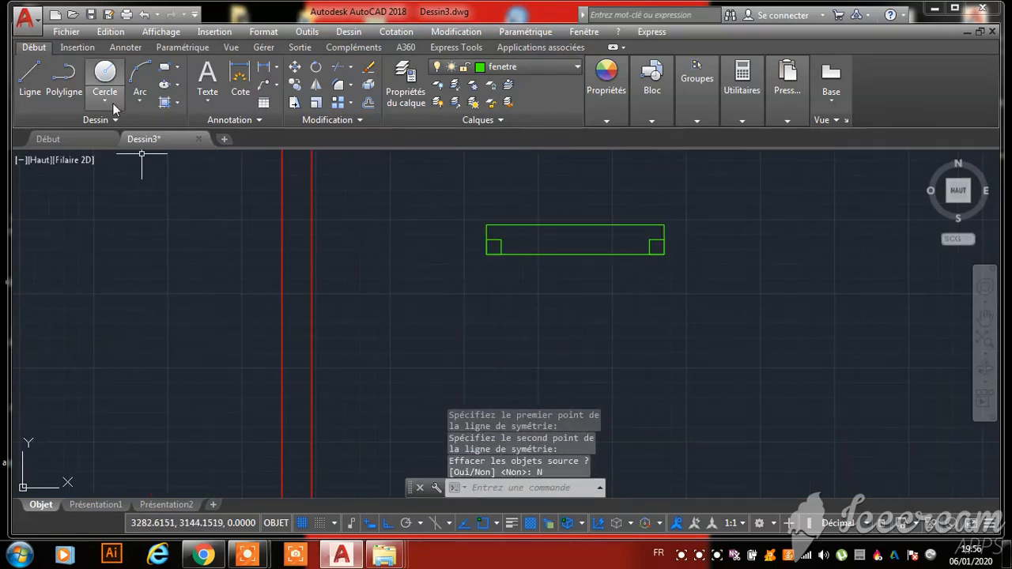
{"action": "left_click", "coordinate": [29, 74]}
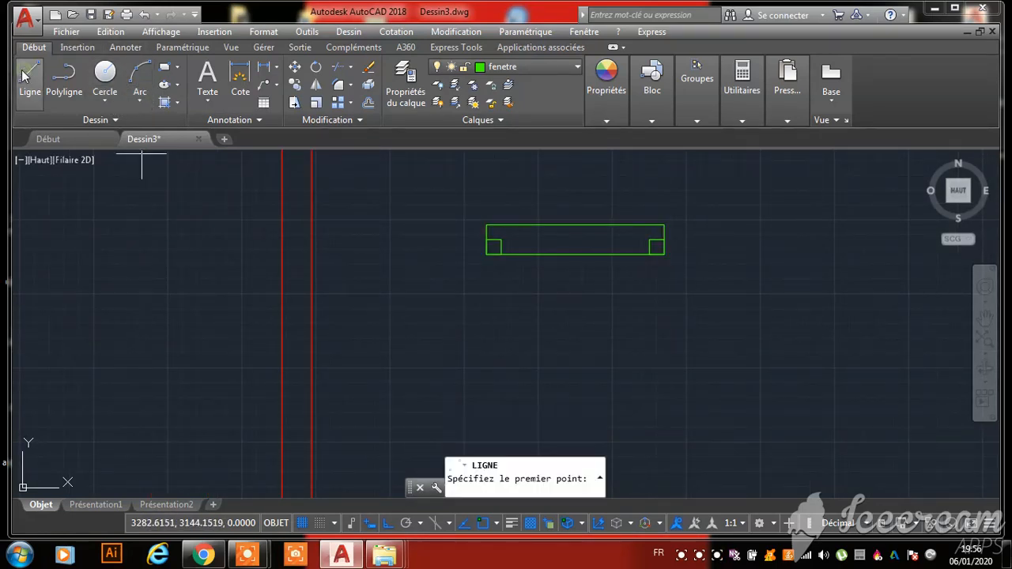
{"action": "scroll", "coordinate": [498, 237], "scroll_direction": "up", "scroll_amount": 5}
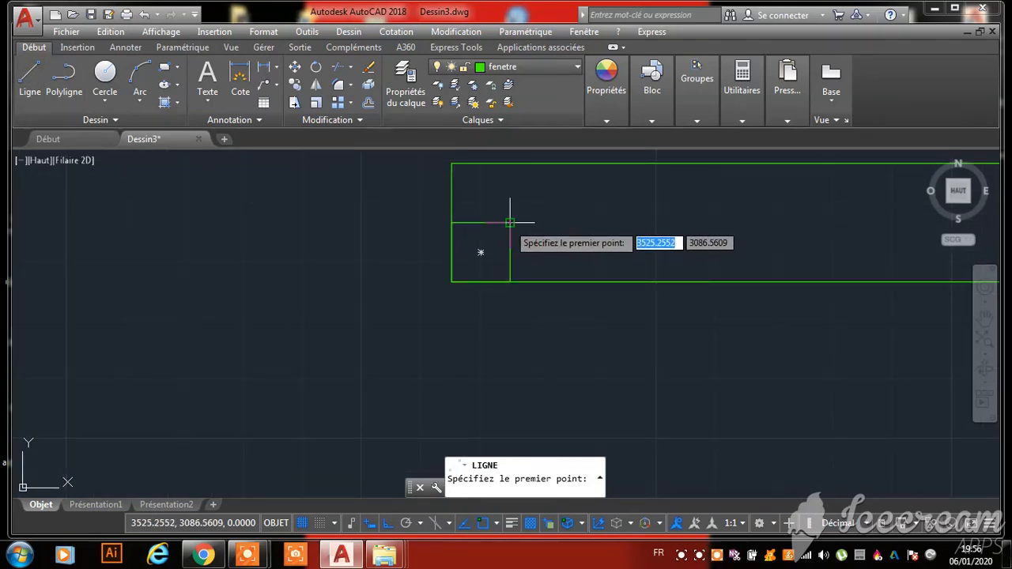
{"action": "left_click", "coordinate": [509, 224]}
{"action": "scroll", "coordinate": [290, 249], "scroll_direction": "down", "scroll_amount": 5}
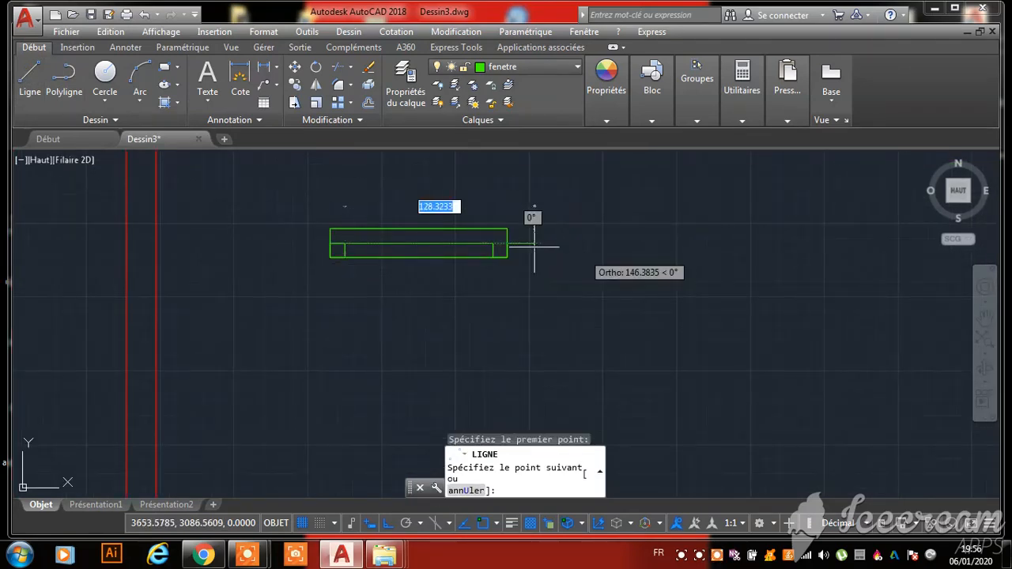
{"action": "scroll", "coordinate": [554, 242], "scroll_direction": "up", "scroll_amount": 5}
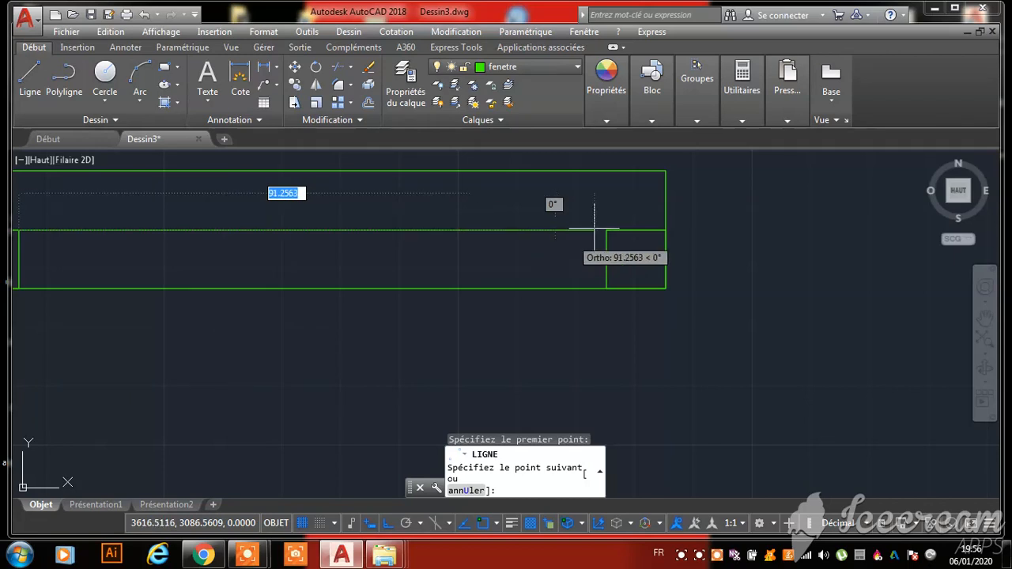
{"action": "left_click", "coordinate": [604, 231]}
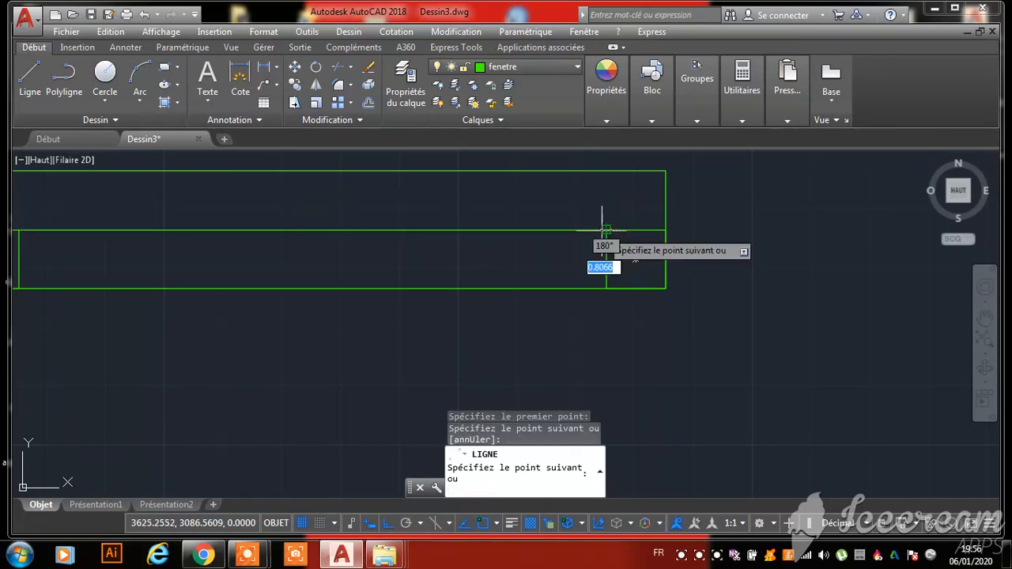
{"action": "key", "text": "Escape"}
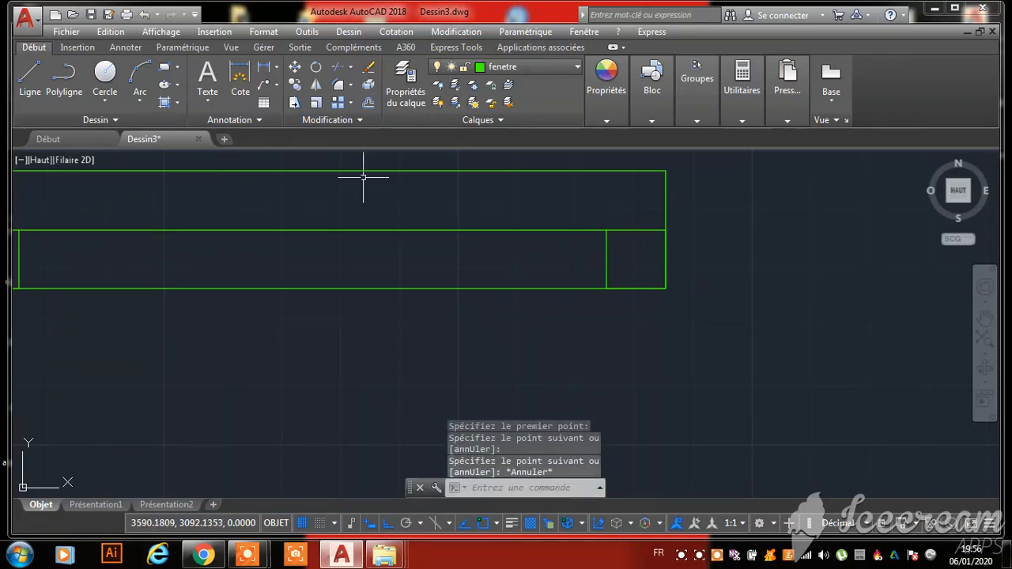
Offset the line between the squares 5 units downward to form the window's second glazing line
{"action": "left_click", "coordinate": [367, 103]}
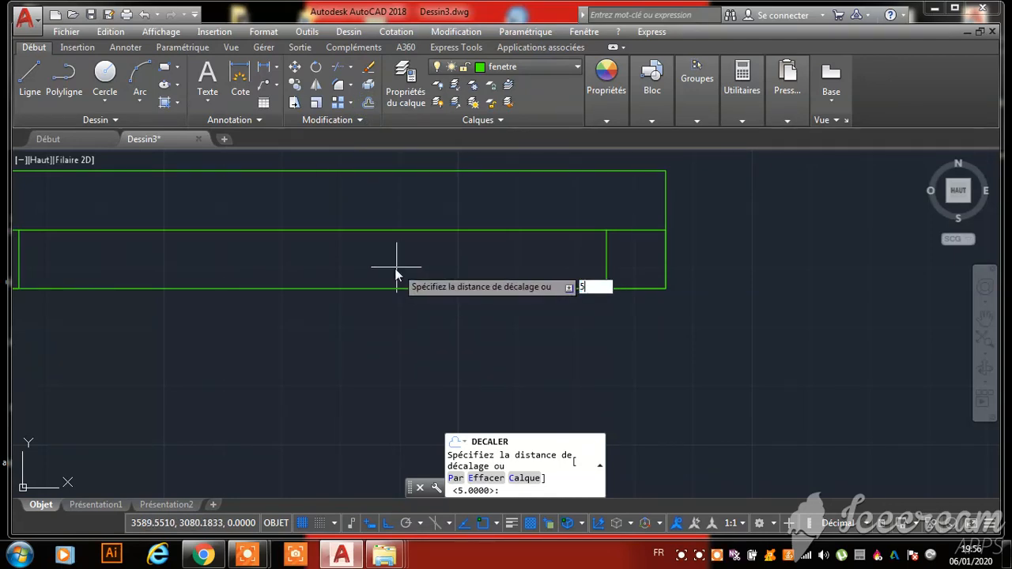
{"action": "key", "text": "Return"}
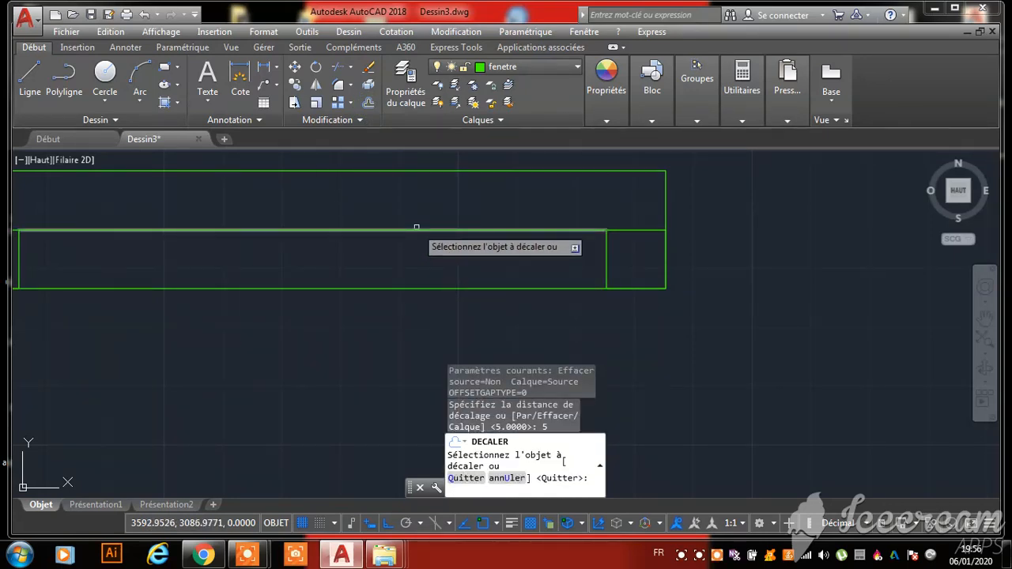
{"action": "left_click", "coordinate": [417, 227]}
{"action": "left_click", "coordinate": [406, 229]}
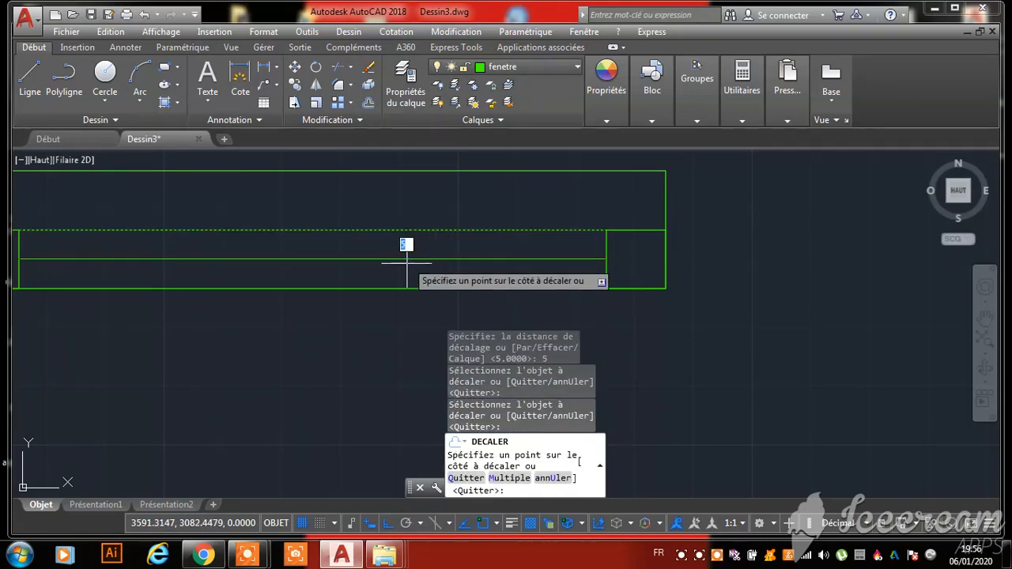
{"action": "left_click", "coordinate": [406, 268]}
{"action": "scroll", "coordinate": [898, 261], "scroll_direction": "down", "scroll_amount": 4}
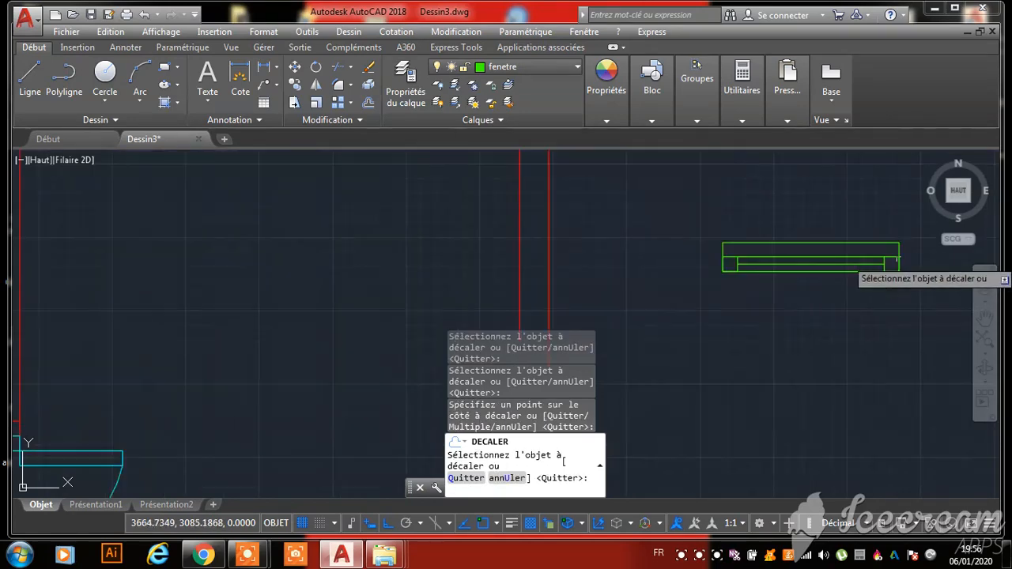
{"action": "key", "text": "Escape"}
{"action": "key", "text": "Escape"}
Copy the window symbol from its lower-right corner into the upper wall, against the lower-left corner of the top-right column
{"action": "scroll", "coordinate": [25, 208], "scroll_direction": "down", "scroll_amount": 6}
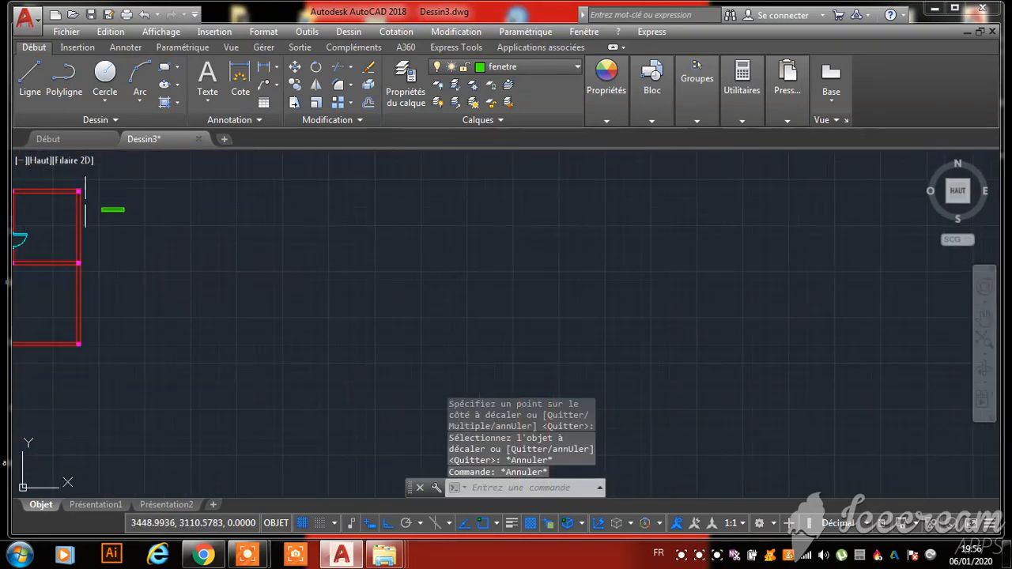
{"action": "scroll", "coordinate": [86, 204], "scroll_direction": "up", "scroll_amount": 5}
{"action": "left_click", "coordinate": [282, 208]}
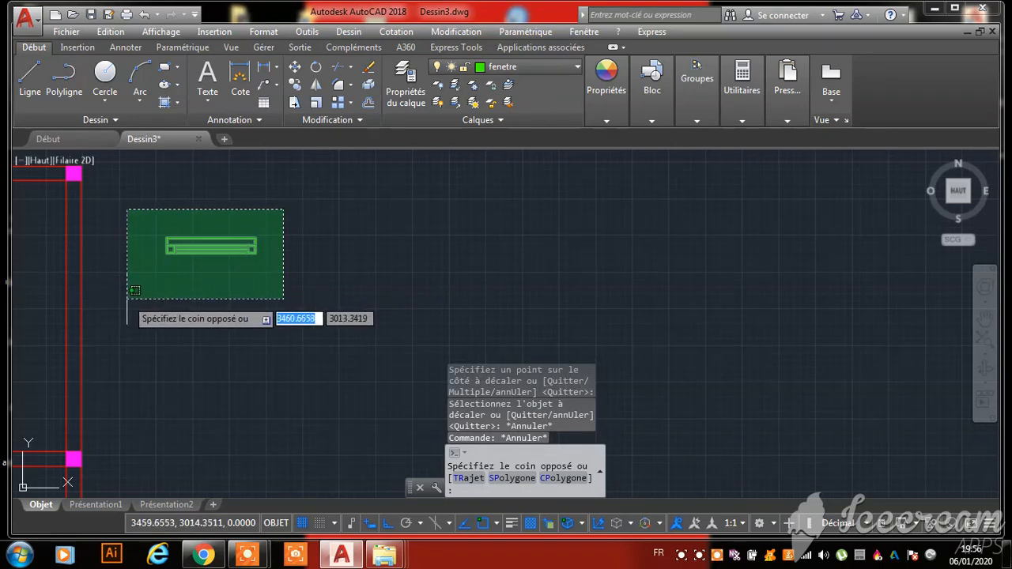
{"action": "left_click", "coordinate": [135, 282]}
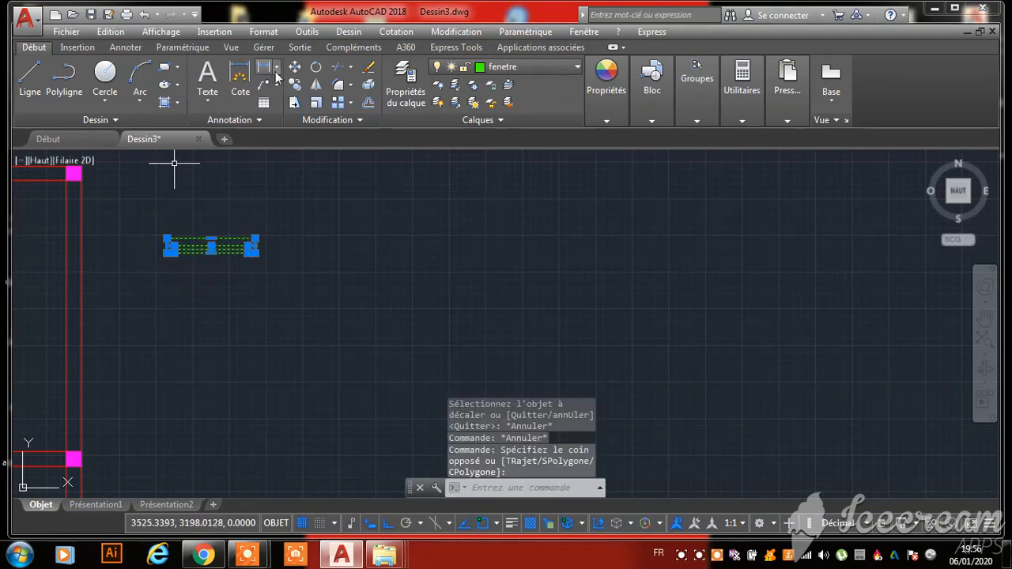
{"action": "scroll", "coordinate": [119, 198], "scroll_direction": "up", "scroll_amount": 6}
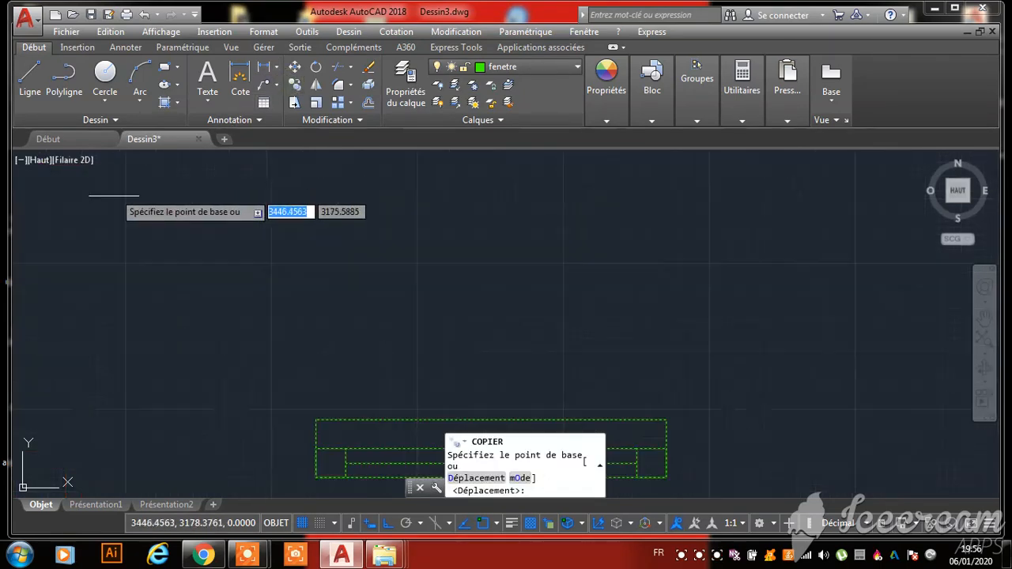
{"action": "scroll", "coordinate": [284, 253], "scroll_direction": "down", "scroll_amount": 6}
{"action": "scroll", "coordinate": [474, 253], "scroll_direction": "up", "scroll_amount": 6}
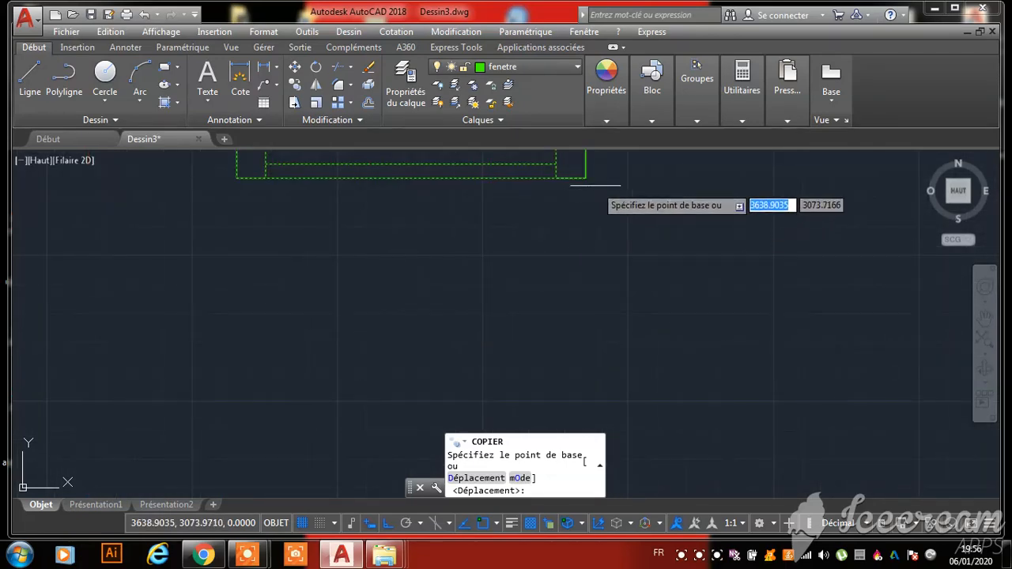
{"action": "left_click", "coordinate": [583, 175]}
{"action": "scroll", "coordinate": [637, 250], "scroll_direction": "down", "scroll_amount": 8}
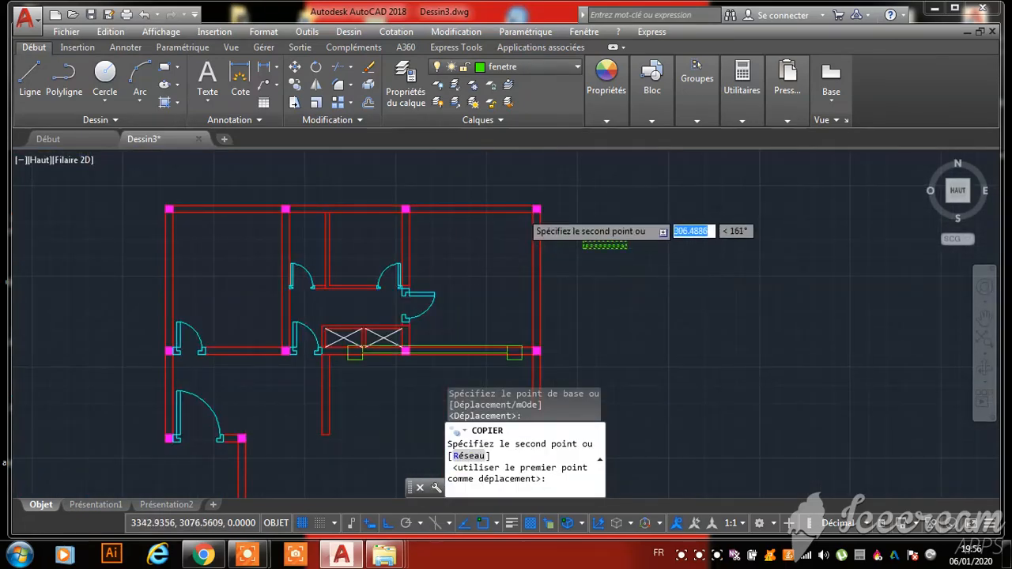
{"action": "scroll", "coordinate": [524, 210], "scroll_direction": "up", "scroll_amount": 9}
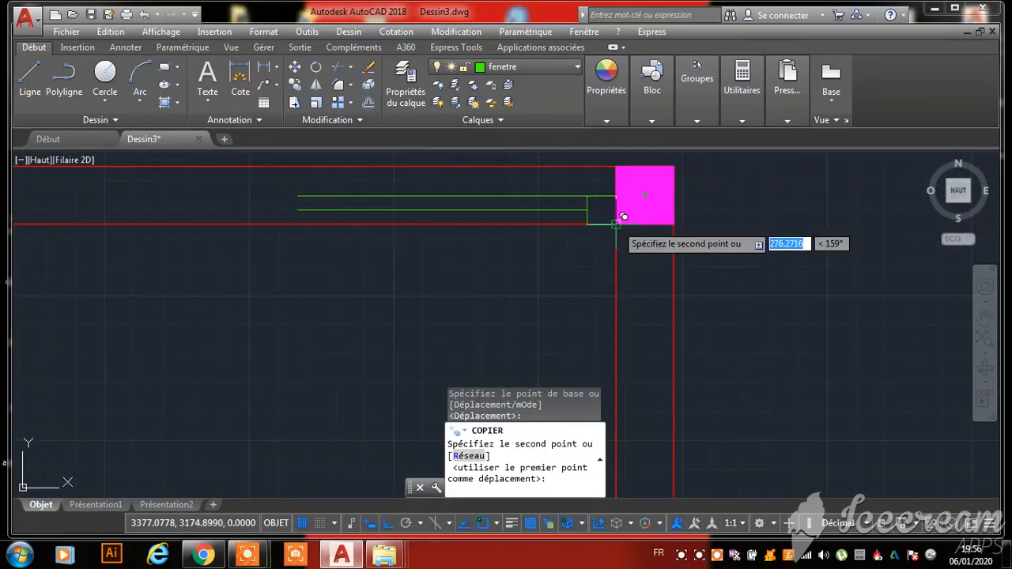
{"action": "left_click", "coordinate": [618, 215]}
Place a second window copy in the upper-left room's top wall, against the column at its right end
{"action": "scroll", "coordinate": [663, 245], "scroll_direction": "down", "scroll_amount": 9}
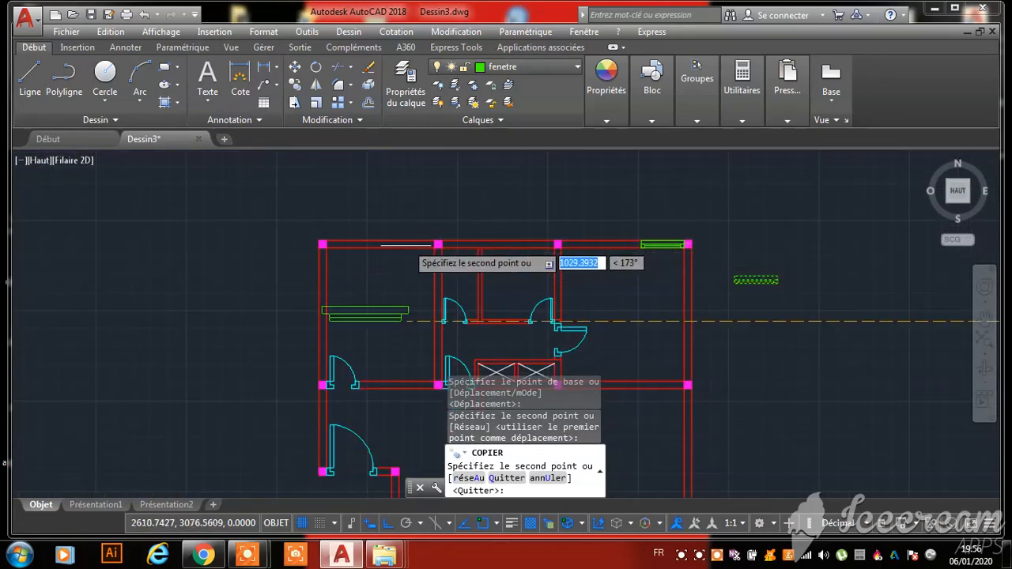
{"action": "scroll", "coordinate": [736, 250], "scroll_direction": "up", "scroll_amount": 6}
{"action": "left_click", "coordinate": [521, 253]}
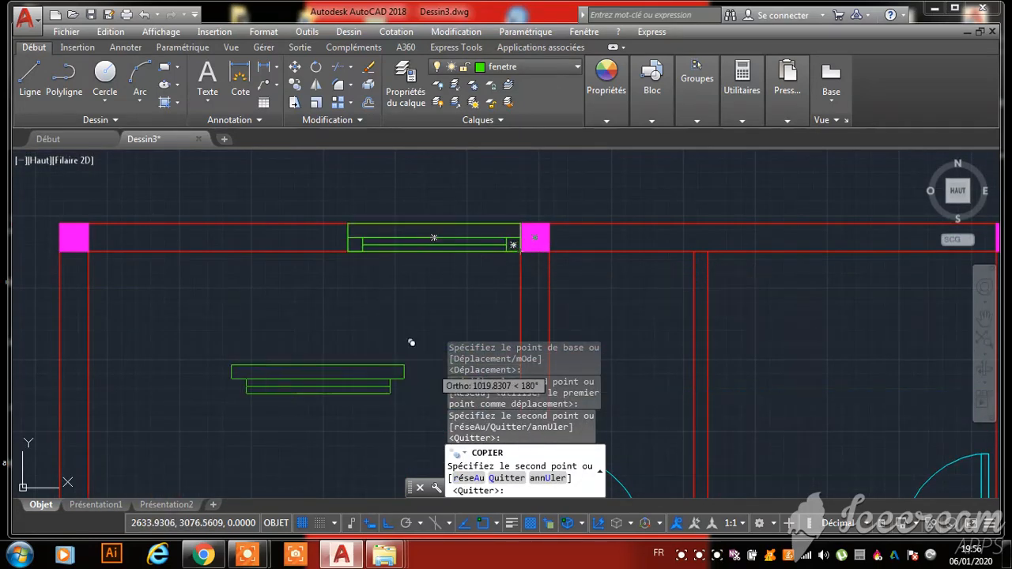
Place a third window copy in the bottom wall against the lower-right column and finish copying
{"action": "scroll", "coordinate": [346, 237], "scroll_direction": "down", "scroll_amount": 9}
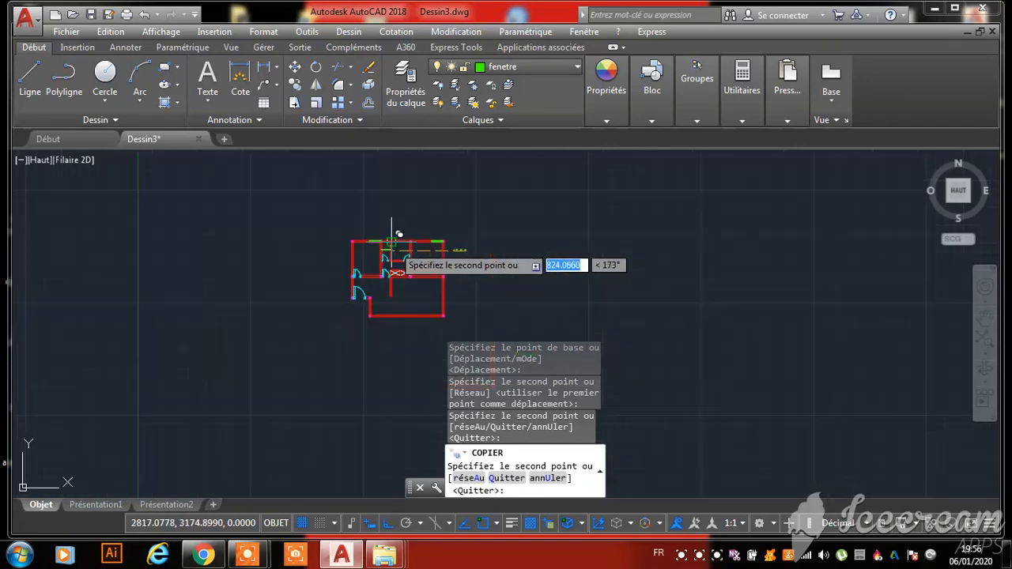
{"action": "scroll", "coordinate": [434, 320], "scroll_direction": "up", "scroll_amount": 8}
{"action": "scroll", "coordinate": [522, 265], "scroll_direction": "up", "scroll_amount": 3}
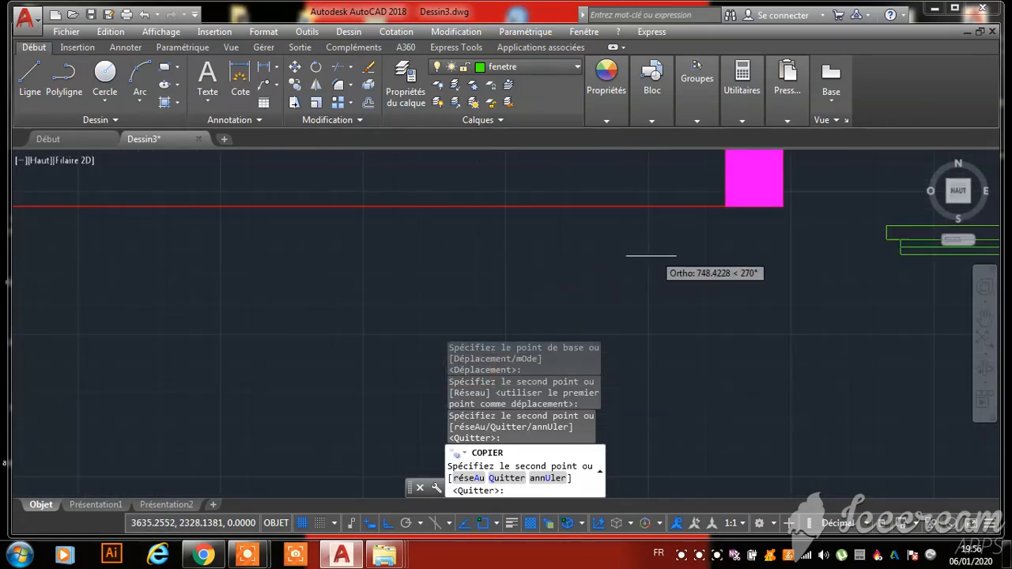
{"action": "scroll", "coordinate": [651, 254], "scroll_direction": "down", "scroll_amount": 3}
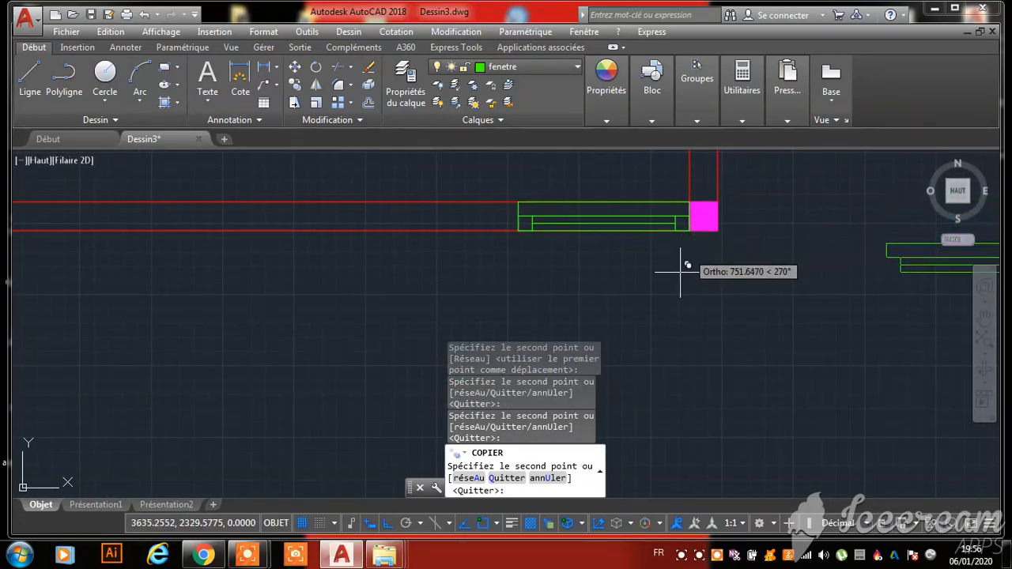
{"action": "scroll", "coordinate": [529, 316], "scroll_direction": "down", "scroll_amount": 6}
{"action": "key", "text": "Escape"}
{"action": "key", "text": "Escape"}
{"action": "scroll", "coordinate": [531, 313], "scroll_direction": "down", "scroll_amount": 4}
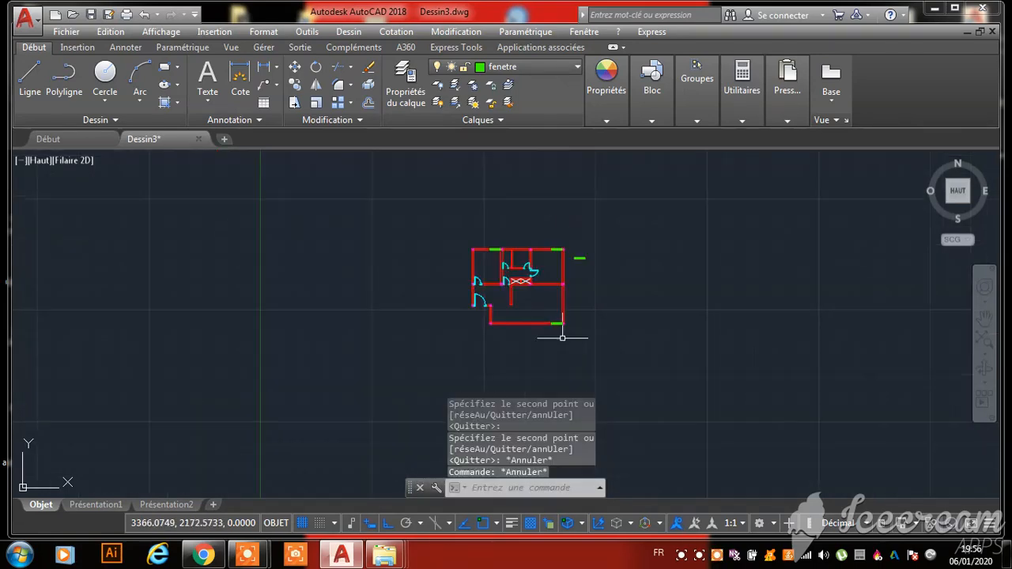
Move the window in the upper-right room's top wall 100 units left, away from the corner column
{"action": "scroll", "coordinate": [542, 221], "scroll_direction": "up", "scroll_amount": 6}
{"action": "scroll", "coordinate": [577, 332], "scroll_direction": "down", "scroll_amount": 2}
{"action": "scroll", "coordinate": [590, 361], "scroll_direction": "up", "scroll_amount": 6}
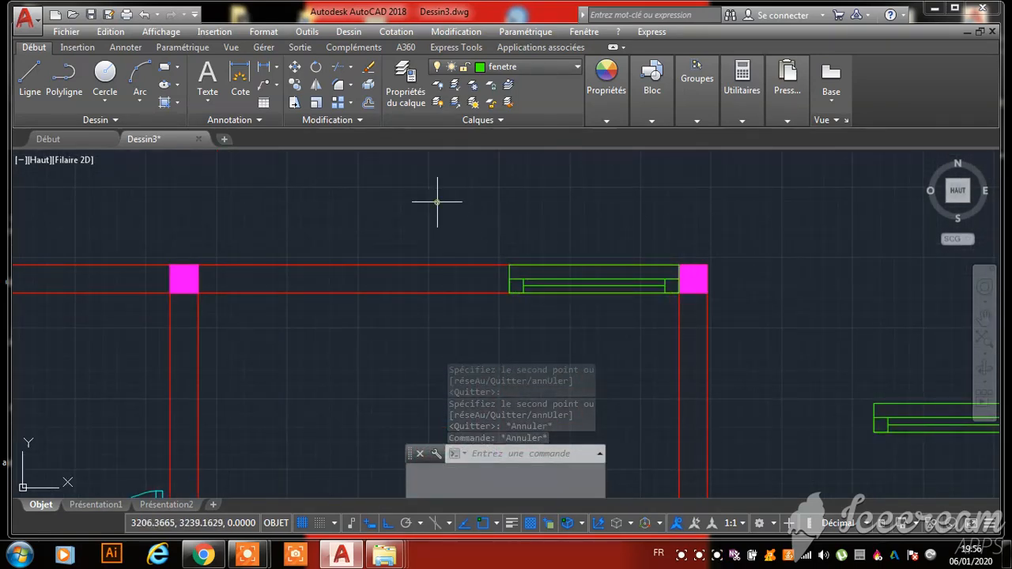
{"action": "left_click", "coordinate": [437, 203]}
{"action": "left_click", "coordinate": [679, 343]}
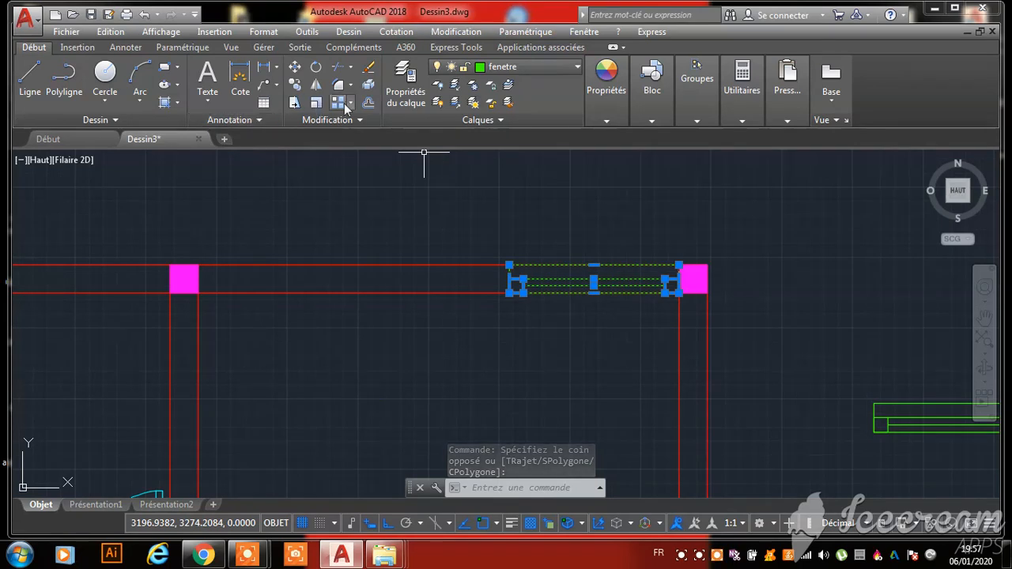
{"action": "left_click", "coordinate": [295, 70]}
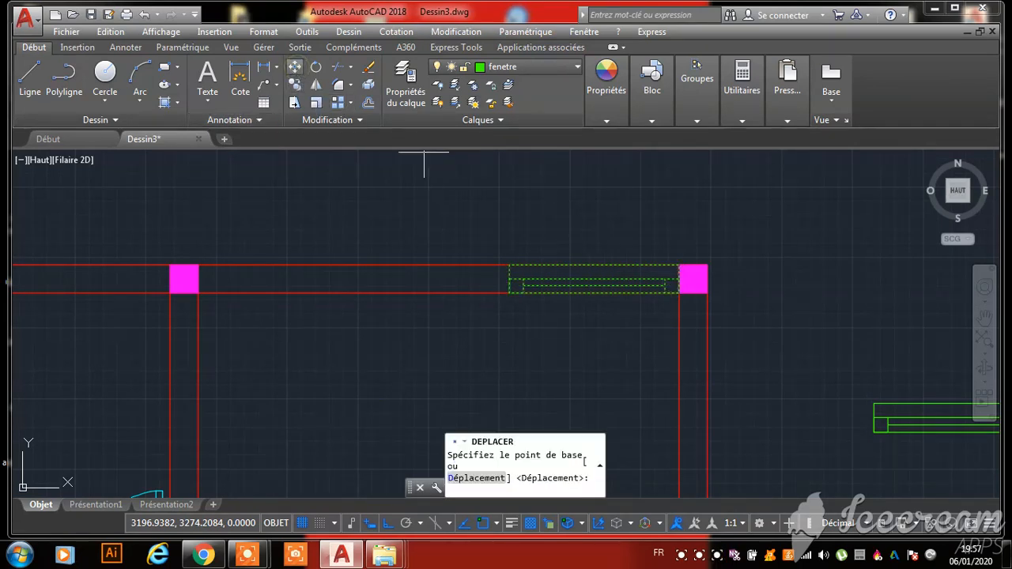
{"action": "left_click", "coordinate": [679, 290]}
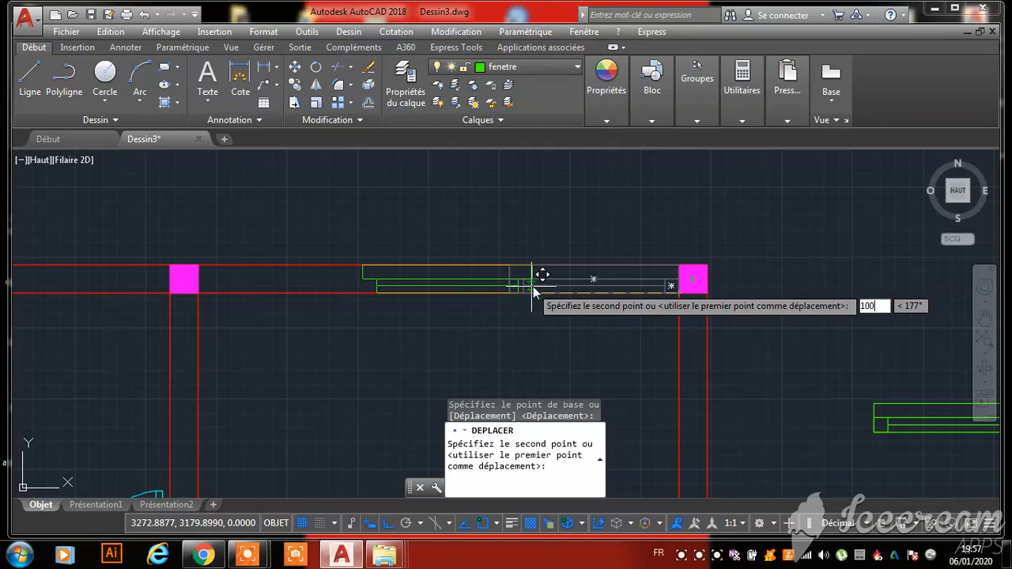
{"action": "key", "text": "Return"}
Move the window in the upper-left room's top wall 50 units left along the wall
{"action": "scroll", "coordinate": [656, 269], "scroll_direction": "down", "scroll_amount": 2}
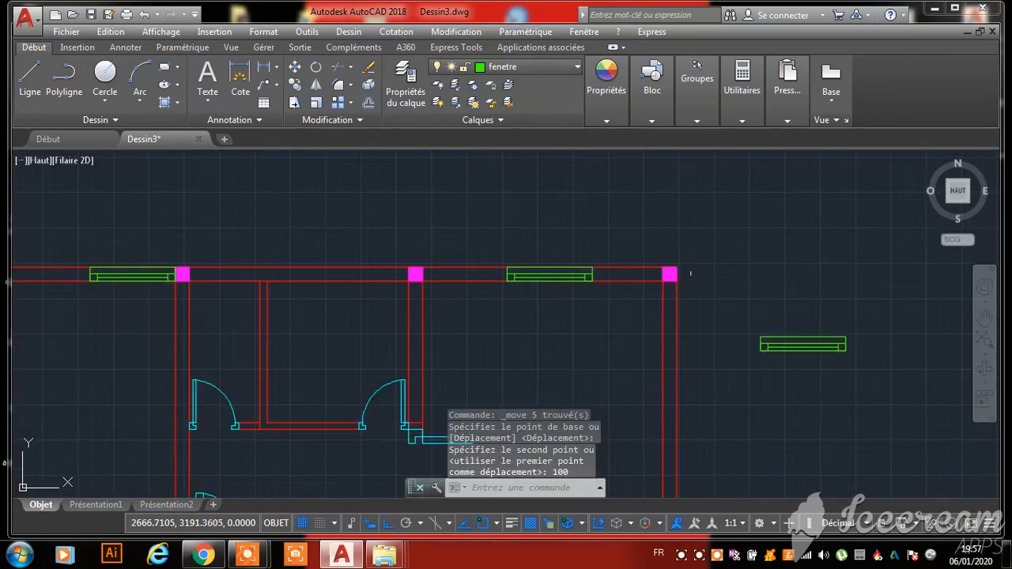
{"action": "scroll", "coordinate": [690, 274], "scroll_direction": "down", "scroll_amount": 1}
{"action": "scroll", "coordinate": [462, 269], "scroll_direction": "up", "scroll_amount": 5}
{"action": "left_click", "coordinate": [452, 274]}
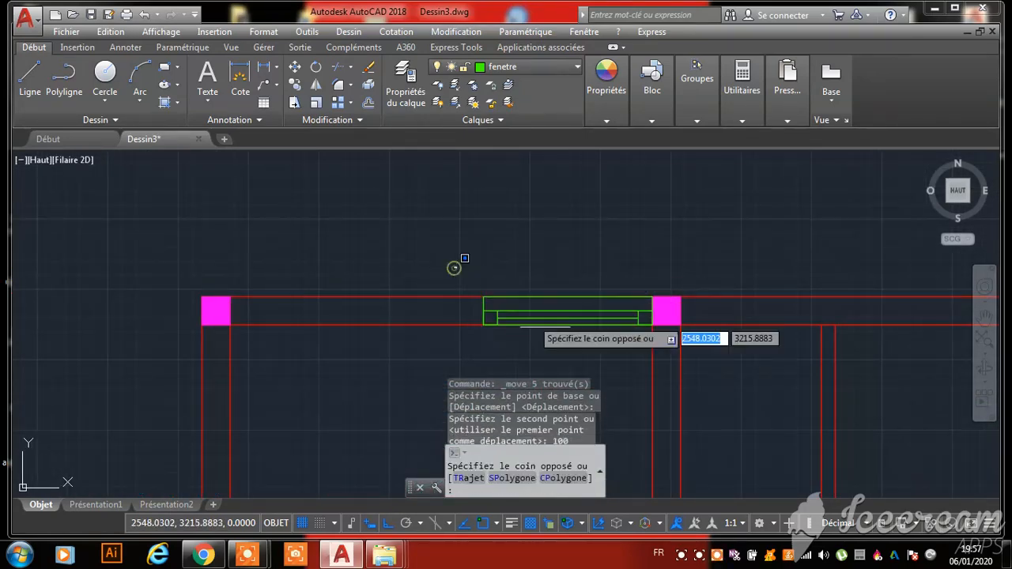
{"action": "left_click", "coordinate": [662, 362]}
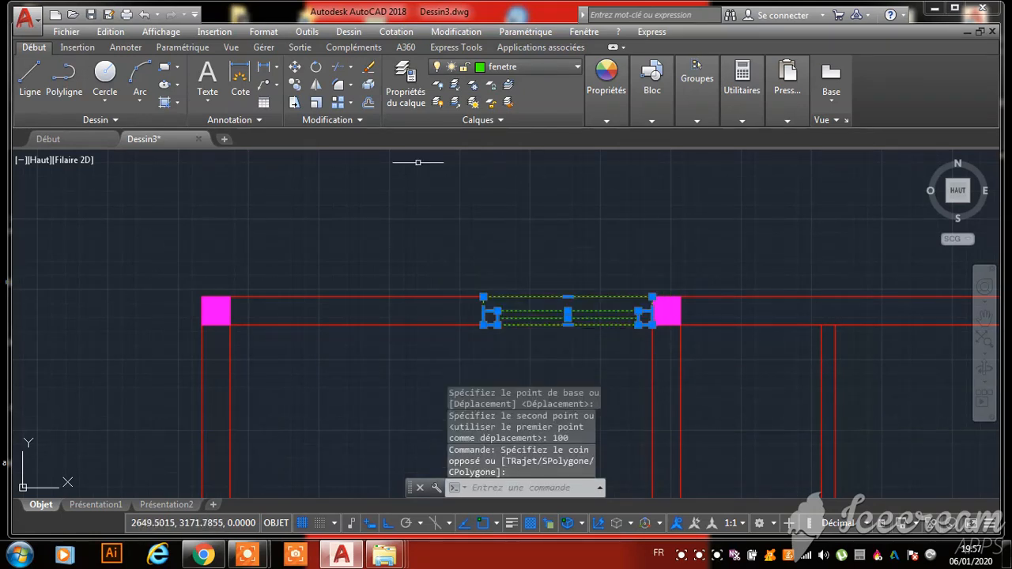
{"action": "left_click", "coordinate": [295, 68]}
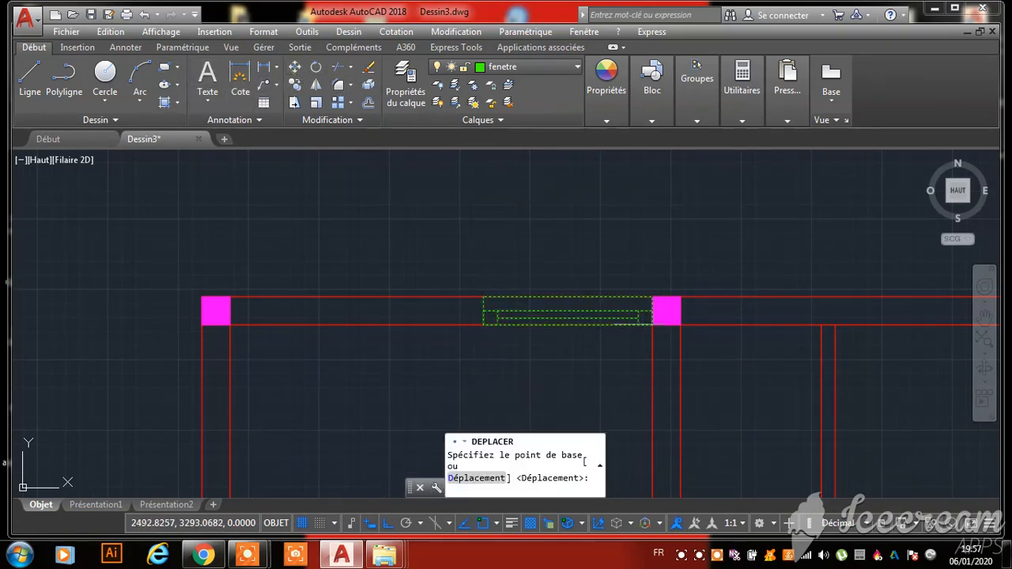
{"action": "left_click", "coordinate": [663, 313]}
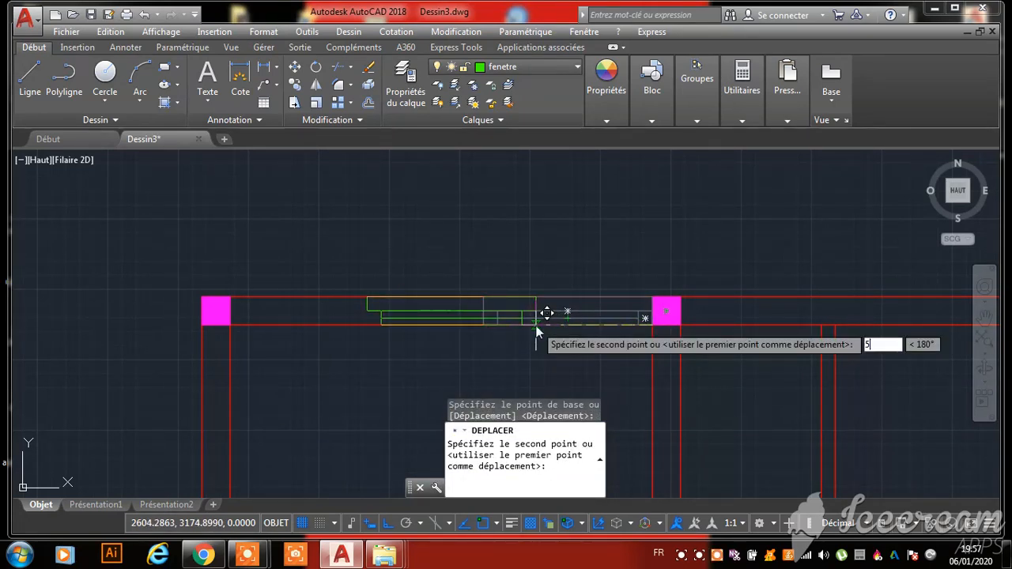
{"action": "key", "text": "Return"}
Move the window in the bottom wall 200 units left from the lower-right column
{"action": "scroll", "coordinate": [514, 323], "scroll_direction": "down", "scroll_amount": 5}
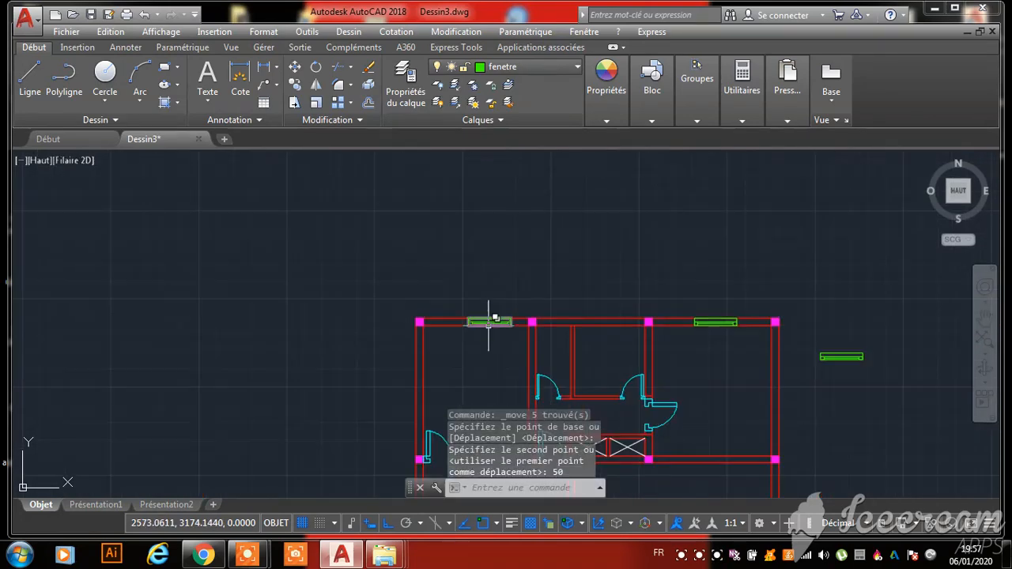
{"action": "scroll", "coordinate": [483, 254], "scroll_direction": "down", "scroll_amount": 2}
{"action": "scroll", "coordinate": [522, 309], "scroll_direction": "up", "scroll_amount": 5}
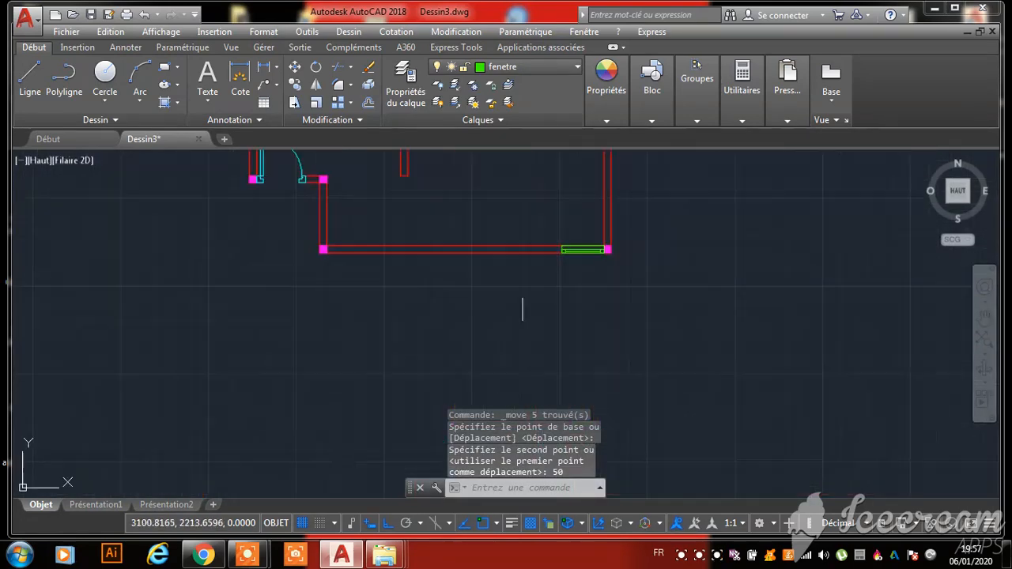
{"action": "scroll", "coordinate": [623, 234], "scroll_direction": "up", "scroll_amount": 3}
{"action": "left_click", "coordinate": [516, 226]}
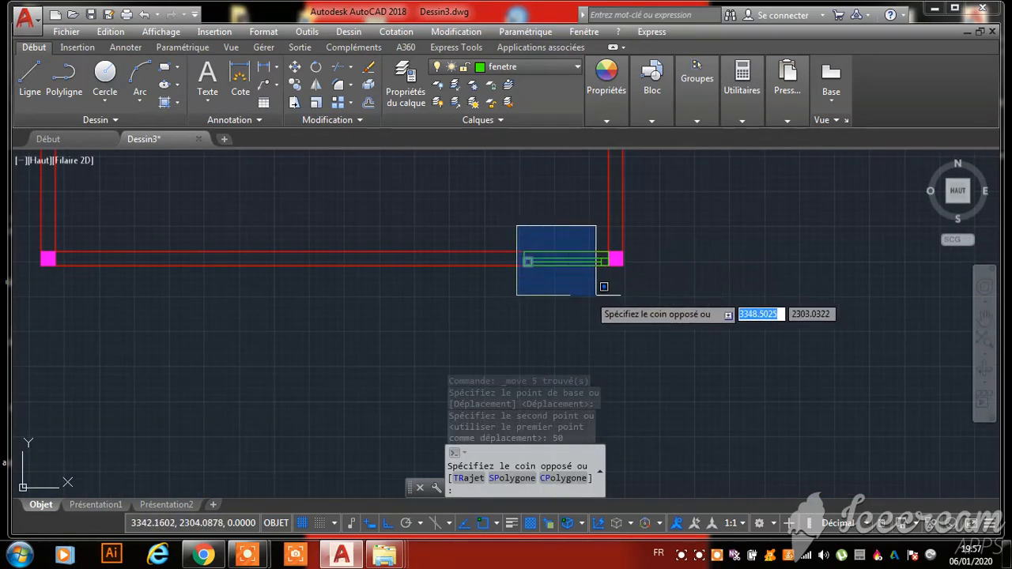
{"action": "left_click", "coordinate": [610, 296]}
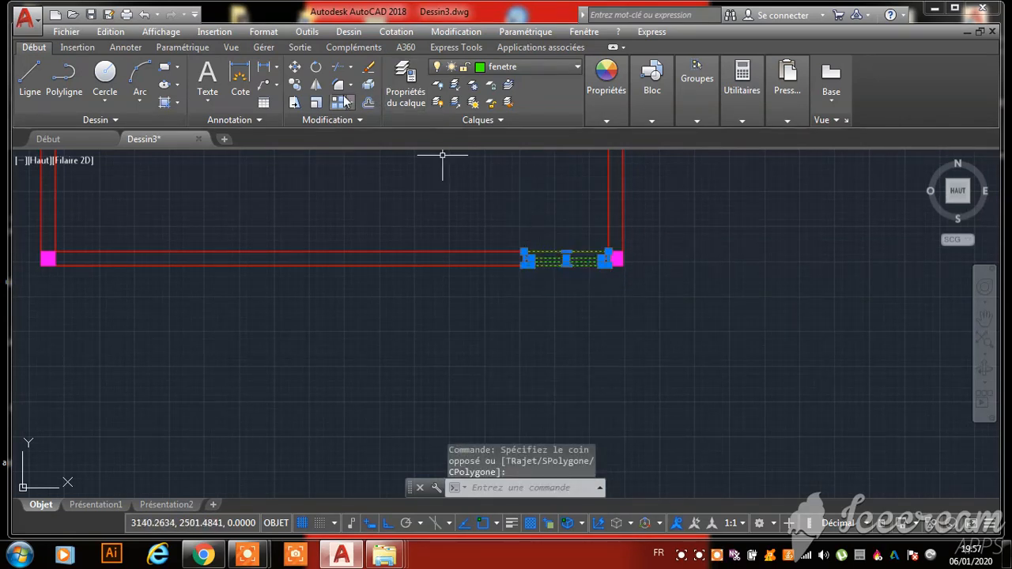
{"action": "left_click", "coordinate": [295, 68]}
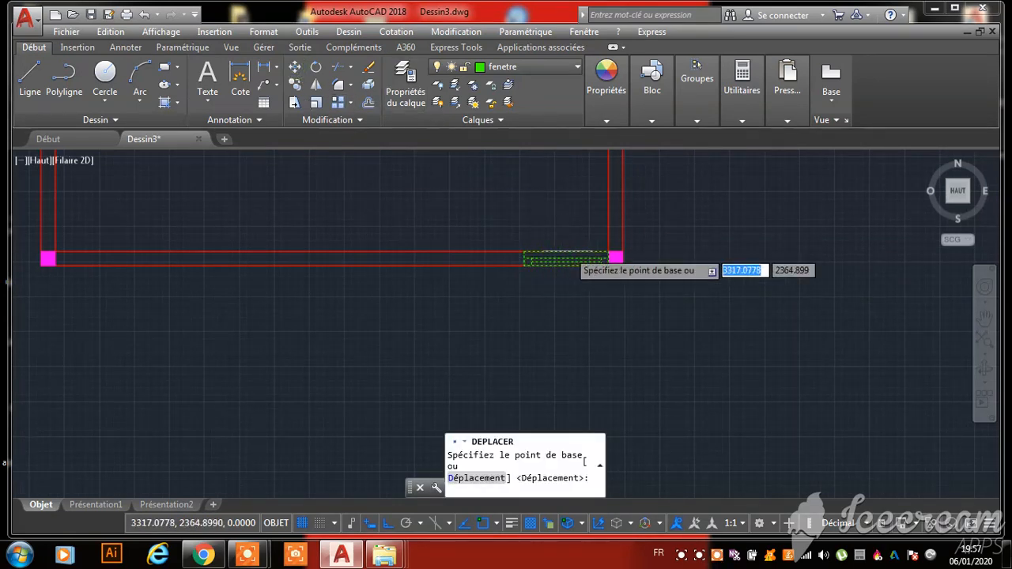
{"action": "scroll", "coordinate": [567, 251], "scroll_direction": "up", "scroll_amount": 4}
{"action": "left_click", "coordinate": [713, 294]}
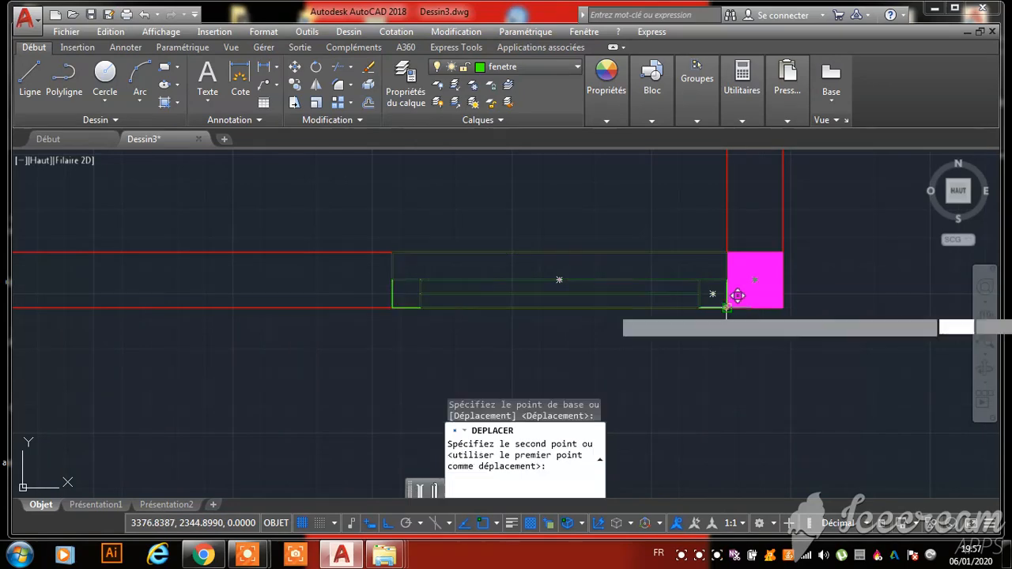
{"action": "type", "text": "20"}
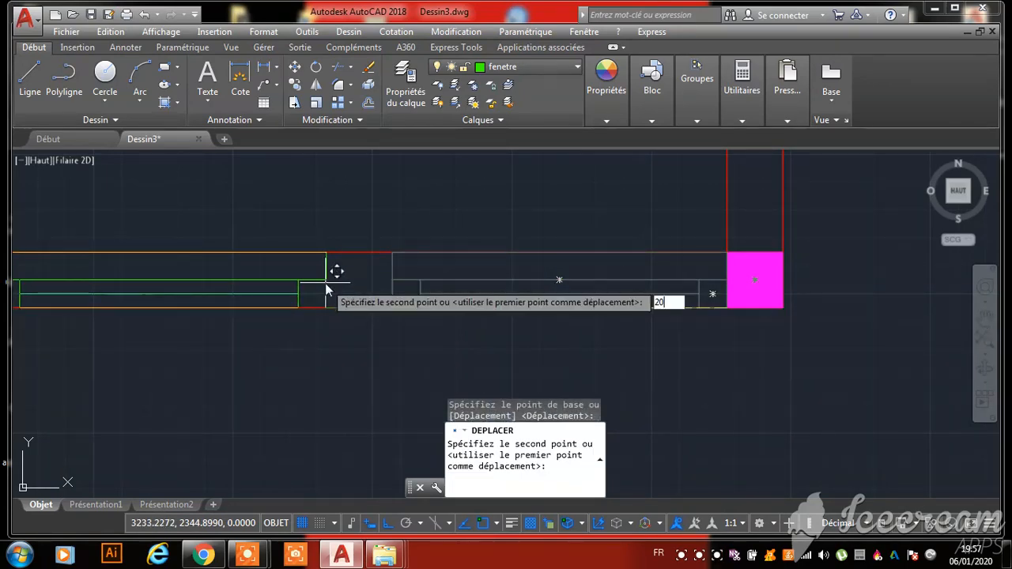
{"action": "type", "text": "0"}
{"action": "key", "text": "Return"}
Erase the spare window symbol drawn outside the floor plan, beside the upper-right room
{"action": "scroll", "coordinate": [546, 292], "scroll_direction": "down", "scroll_amount": 8}
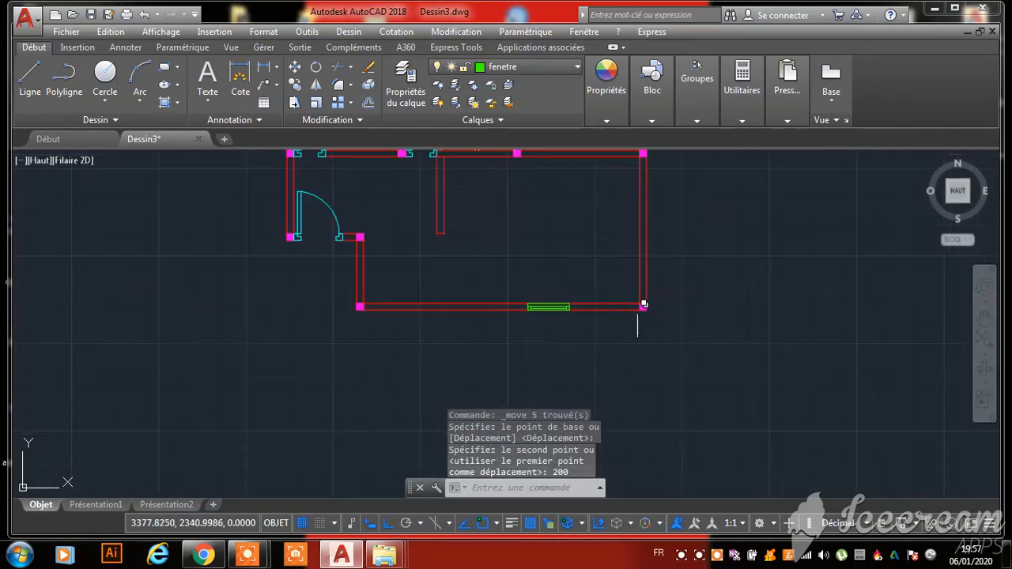
{"action": "scroll", "coordinate": [513, 250], "scroll_direction": "up", "scroll_amount": 8}
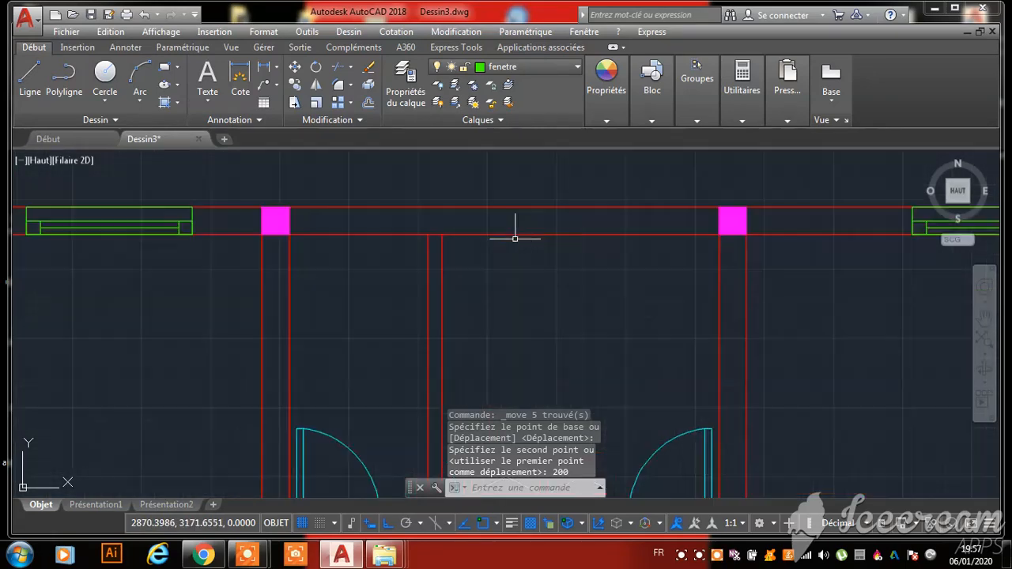
{"action": "scroll", "coordinate": [500, 249], "scroll_direction": "down", "scroll_amount": 4}
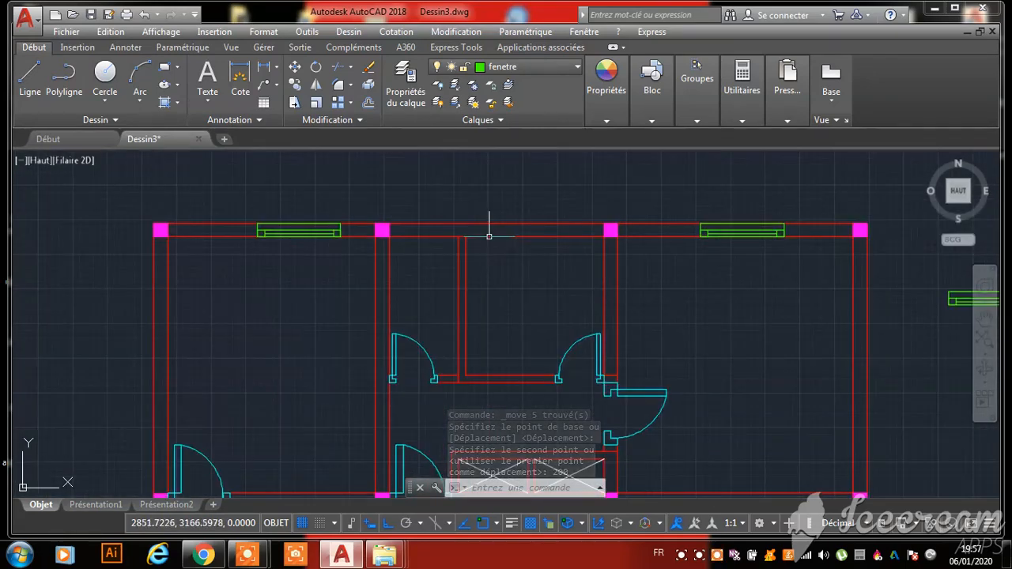
{"action": "scroll", "coordinate": [489, 236], "scroll_direction": "down", "scroll_amount": 4}
{"action": "scroll", "coordinate": [632, 221], "scroll_direction": "up", "scroll_amount": 5}
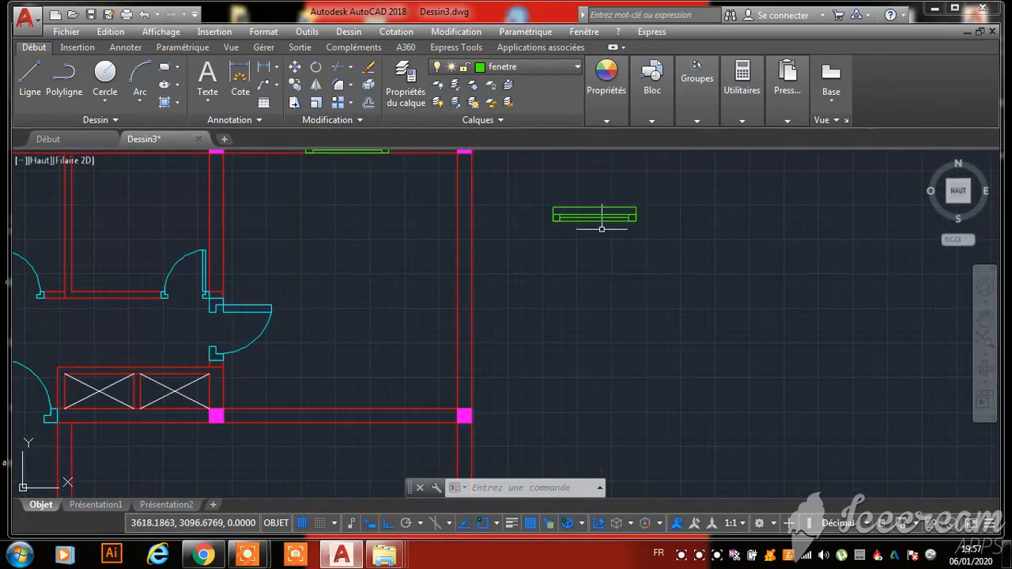
{"action": "left_click", "coordinate": [676, 181]}
{"action": "left_click", "coordinate": [493, 255]}
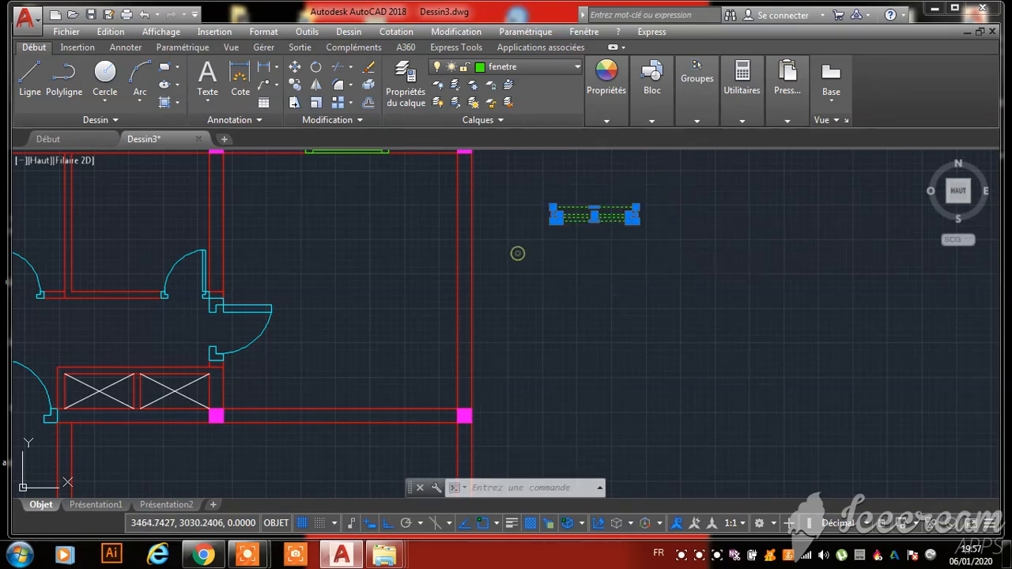
{"action": "scroll", "coordinate": [609, 242], "scroll_direction": "down", "scroll_amount": 2}
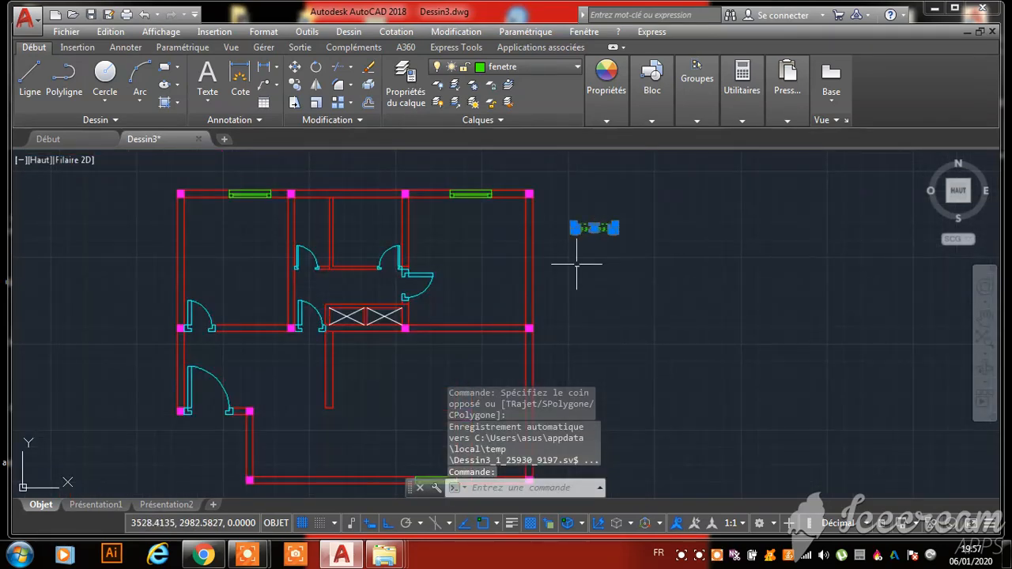
{"action": "right_click", "coordinate": [609, 238]}
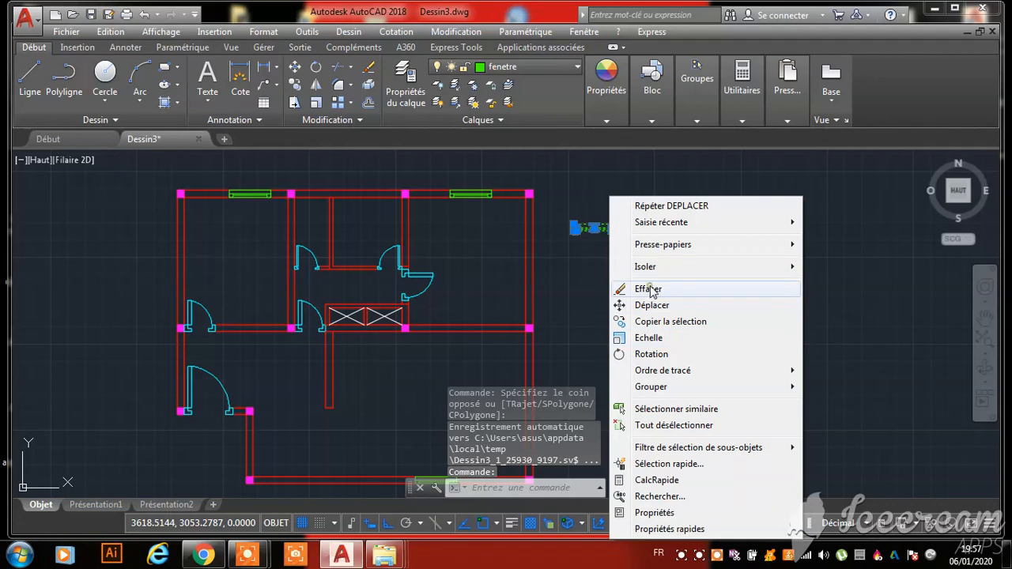
{"action": "left_click", "coordinate": [649, 290]}
Make the texte layer current
{"action": "scroll", "coordinate": [585, 252], "scroll_direction": "down", "scroll_amount": 5}
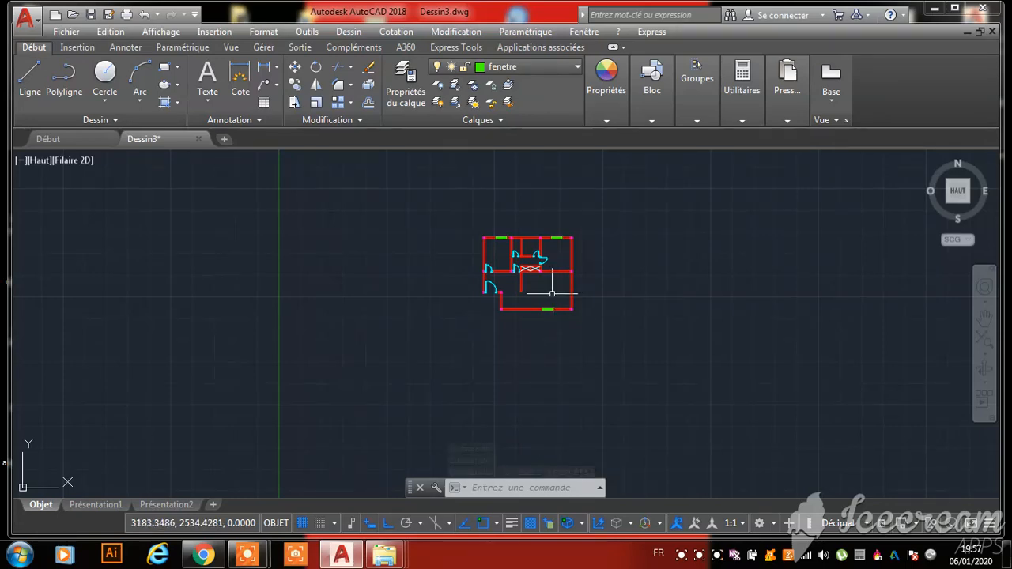
{"action": "scroll", "coordinate": [552, 294], "scroll_direction": "up", "scroll_amount": 5}
{"action": "scroll", "coordinate": [501, 324], "scroll_direction": "down", "scroll_amount": 3}
{"action": "scroll", "coordinate": [439, 221], "scroll_direction": "up", "scroll_amount": 3}
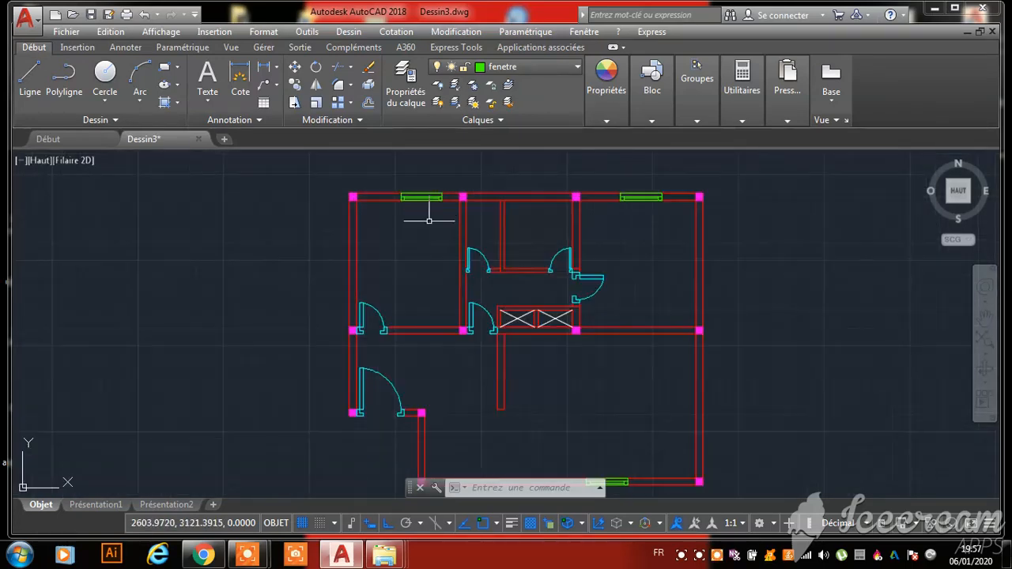
{"action": "left_click", "coordinate": [536, 67]}
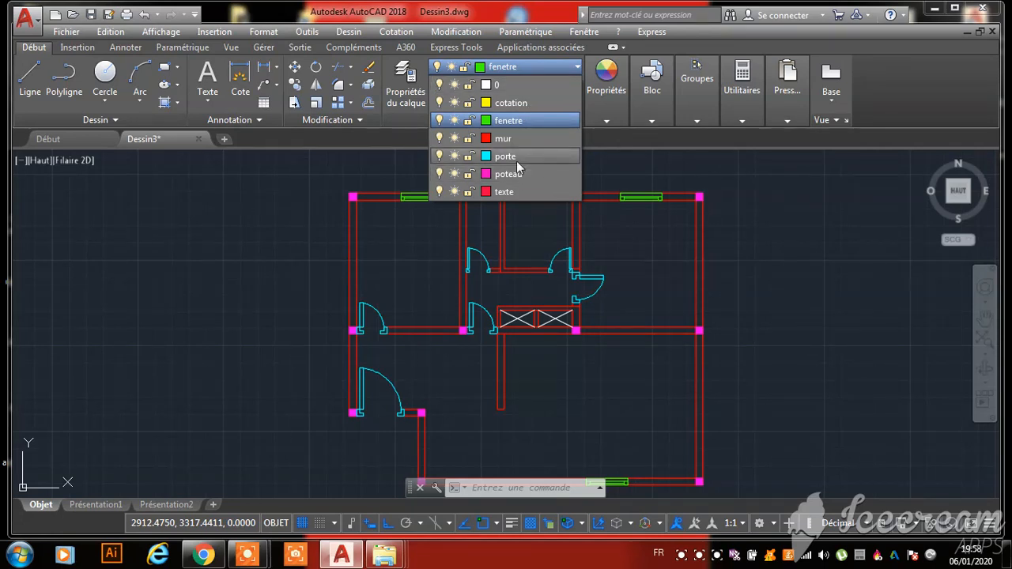
{"action": "left_click", "coordinate": [511, 192]}
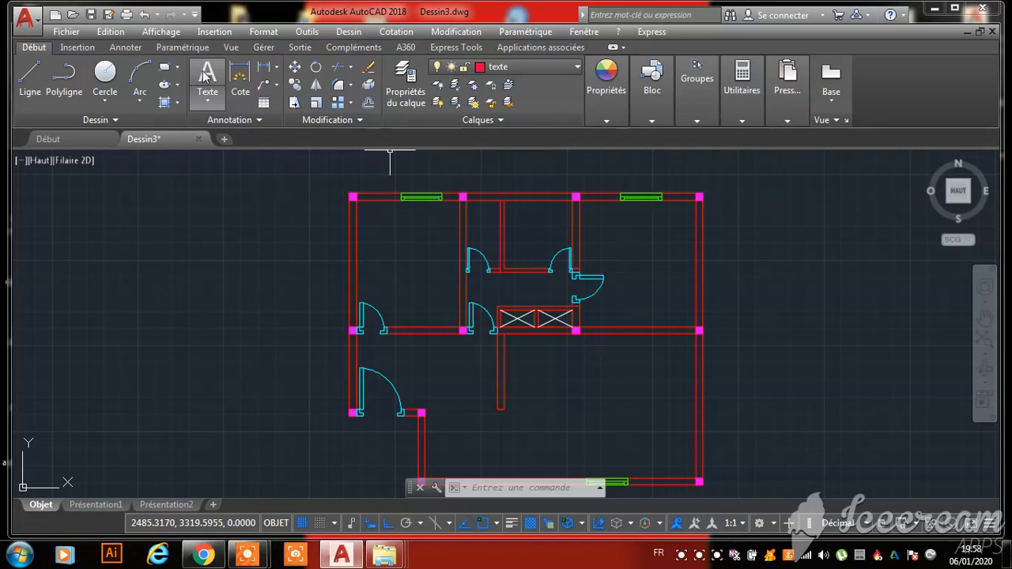
Add the multiline text CUISINE in the upper part of the upper-left room, with a text height of 25
{"action": "left_click", "coordinate": [207, 74]}
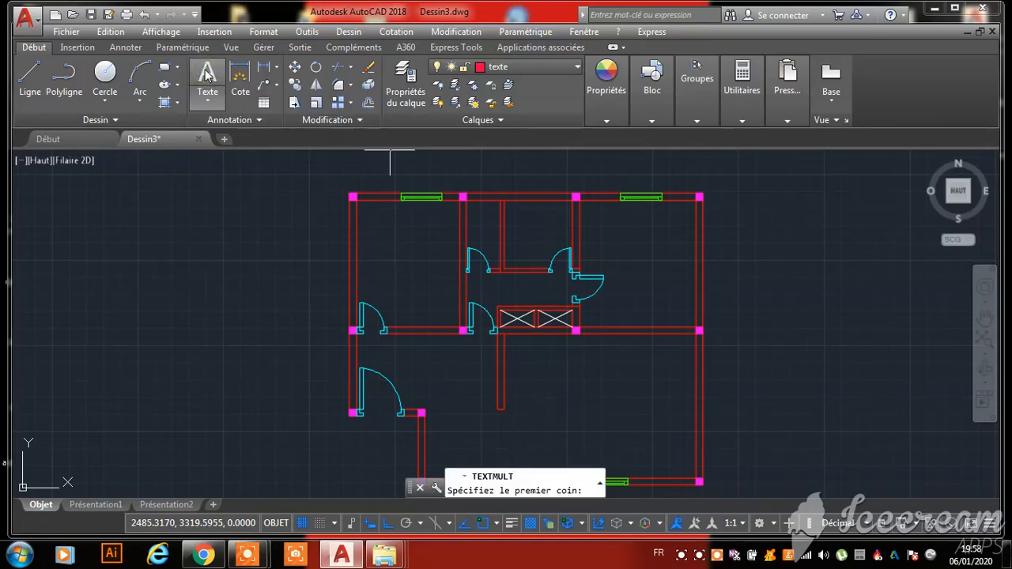
{"action": "scroll", "coordinate": [385, 214], "scroll_direction": "up", "scroll_amount": 3}
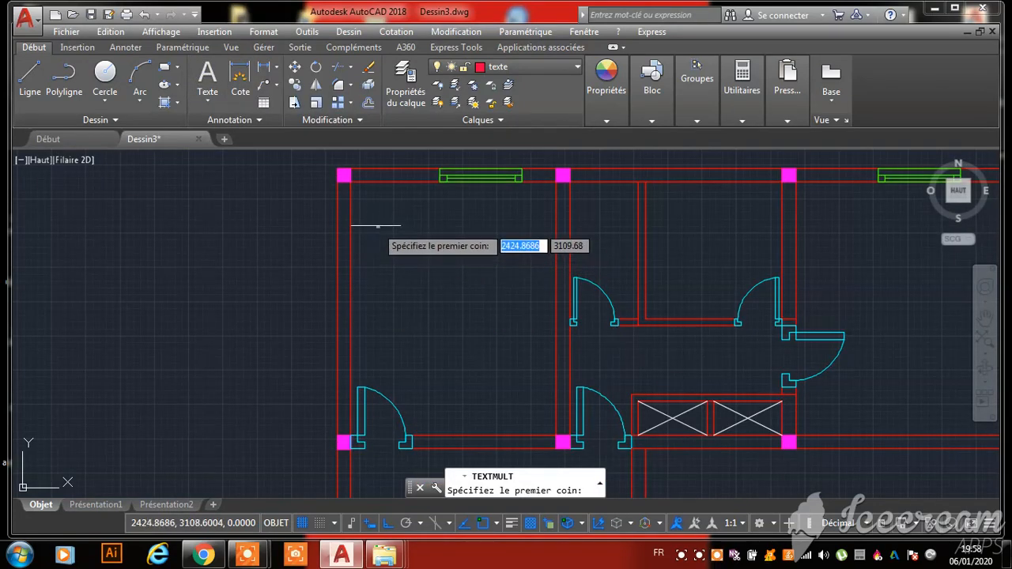
{"action": "left_click", "coordinate": [377, 226]}
{"action": "left_click", "coordinate": [527, 270]}
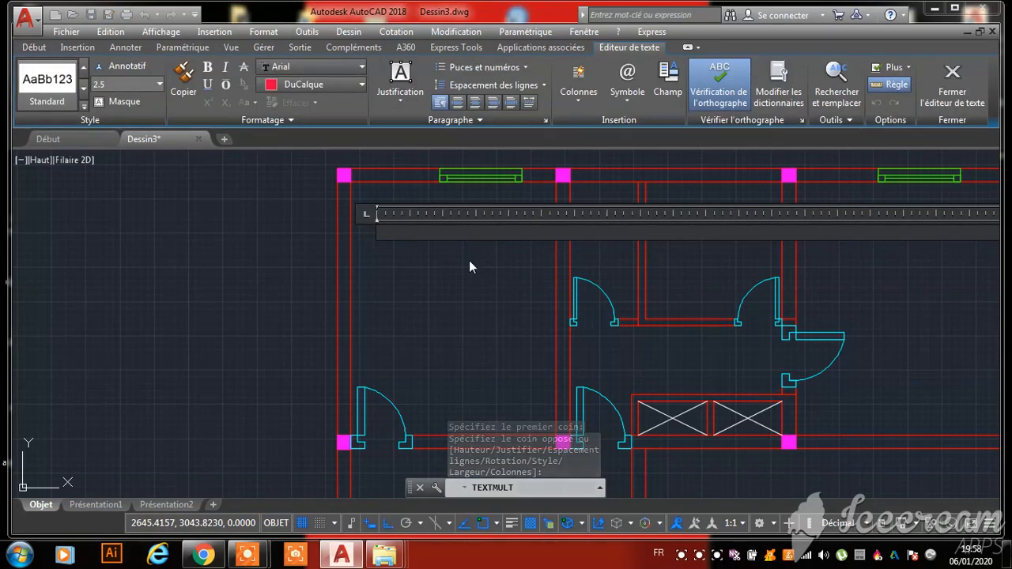
{"action": "type", "text": "Cl"}
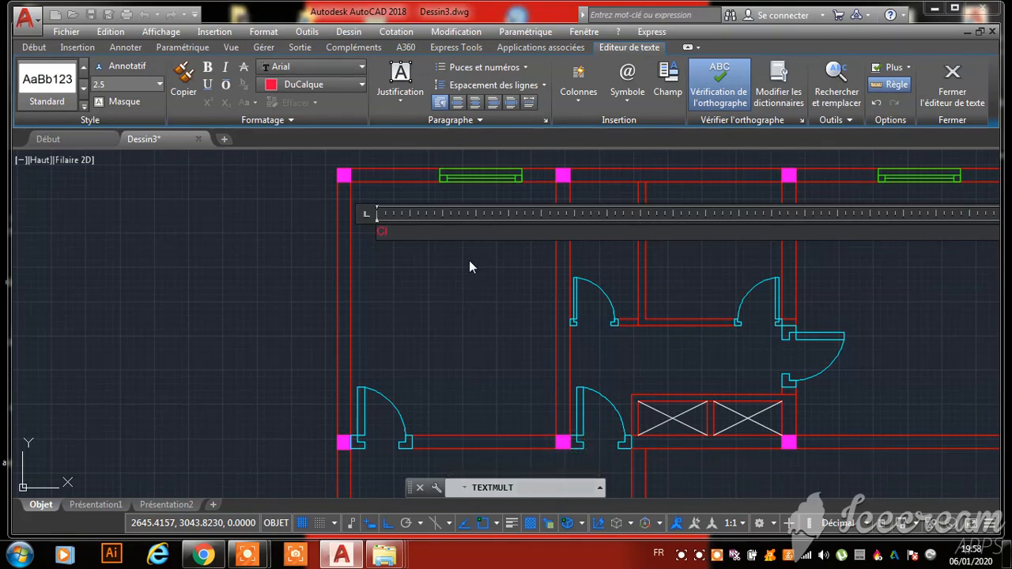
{"action": "type", "text": "UISINE"}
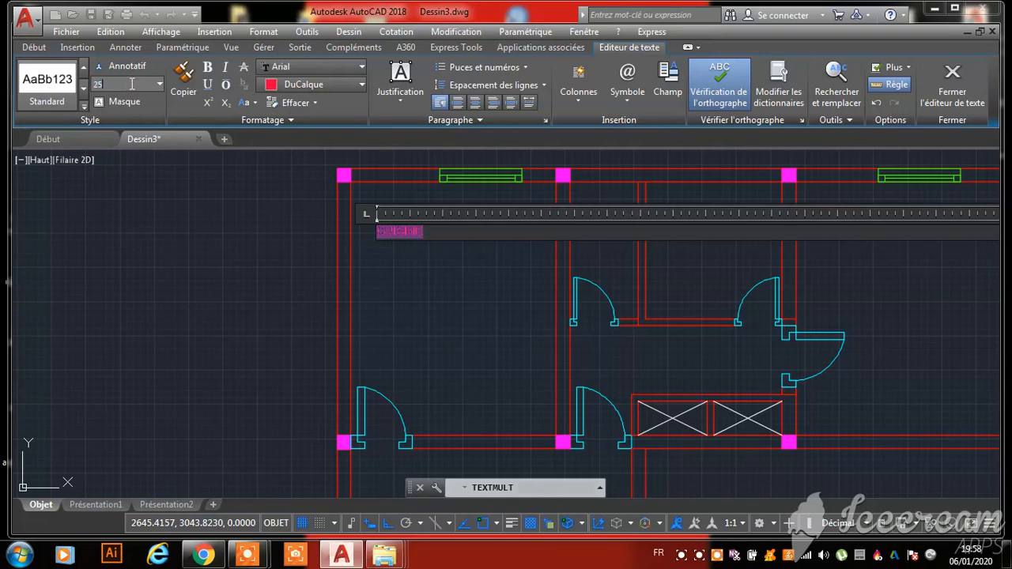
{"action": "key", "text": "Return"}
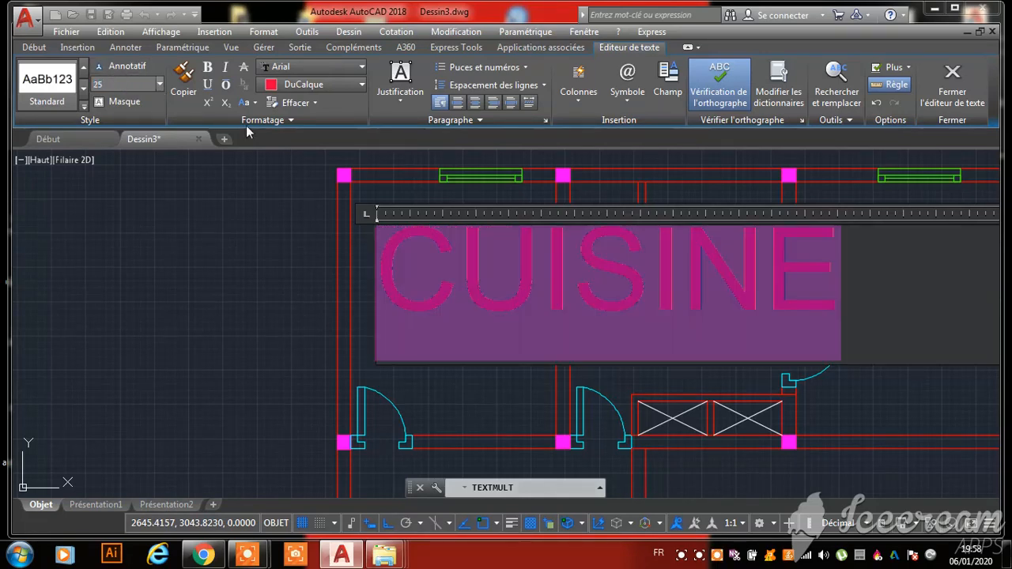
{"action": "left_click", "coordinate": [439, 395]}
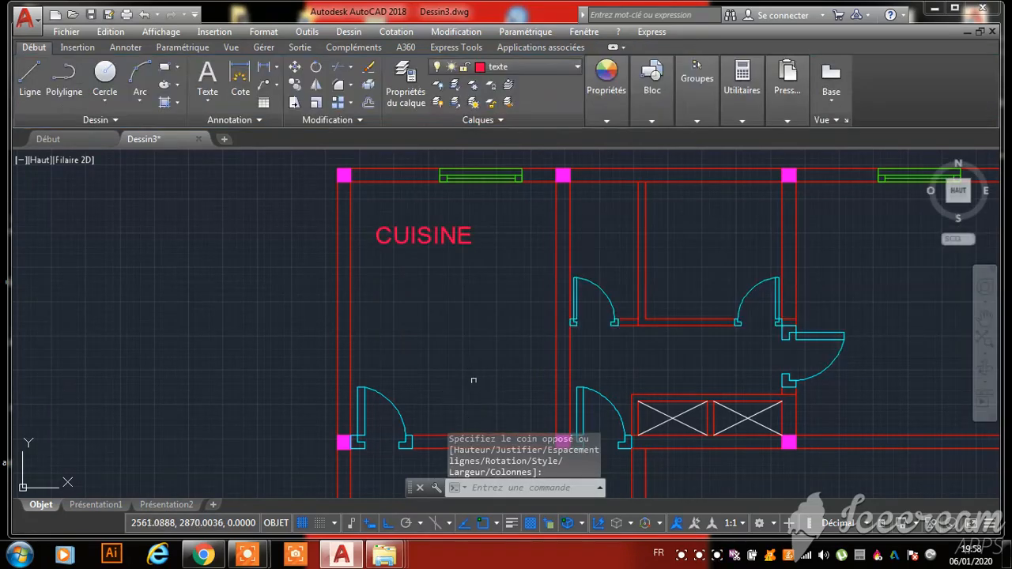
Try to move the CUISINE label sideways within the upper-left room
{"action": "left_click", "coordinate": [432, 231]}
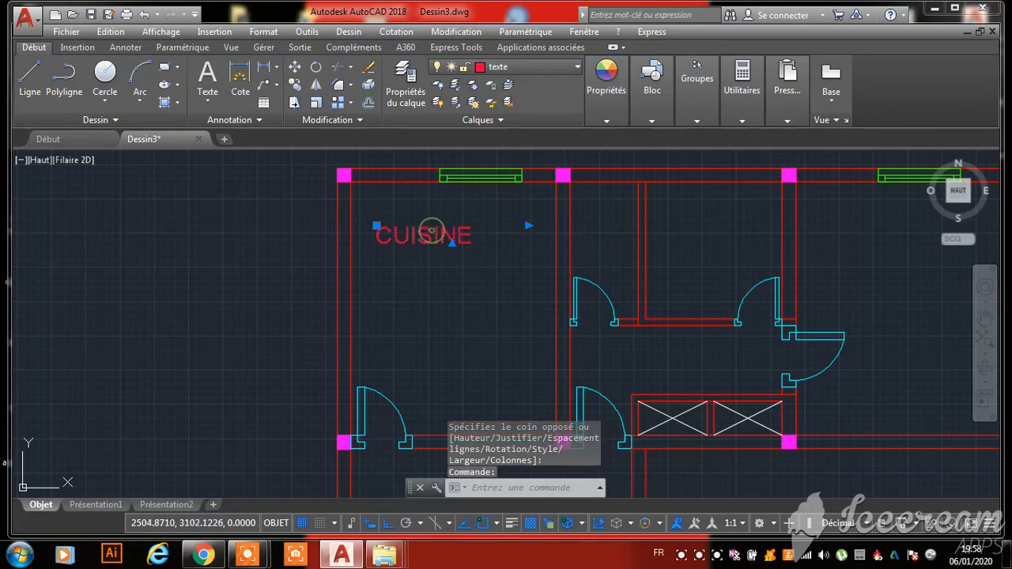
{"action": "left_click", "coordinate": [376, 225]}
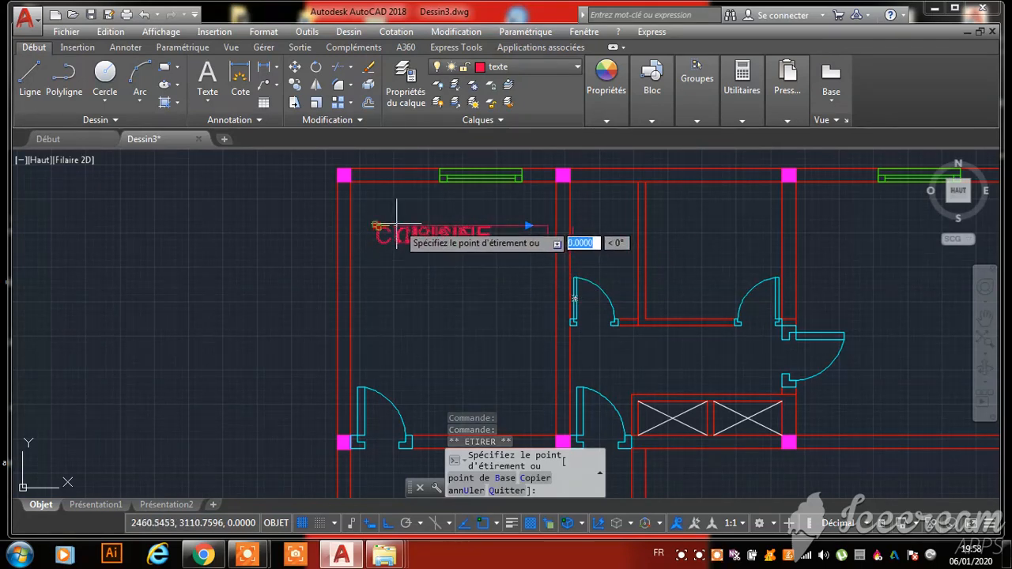
{"action": "key", "text": "Escape"}
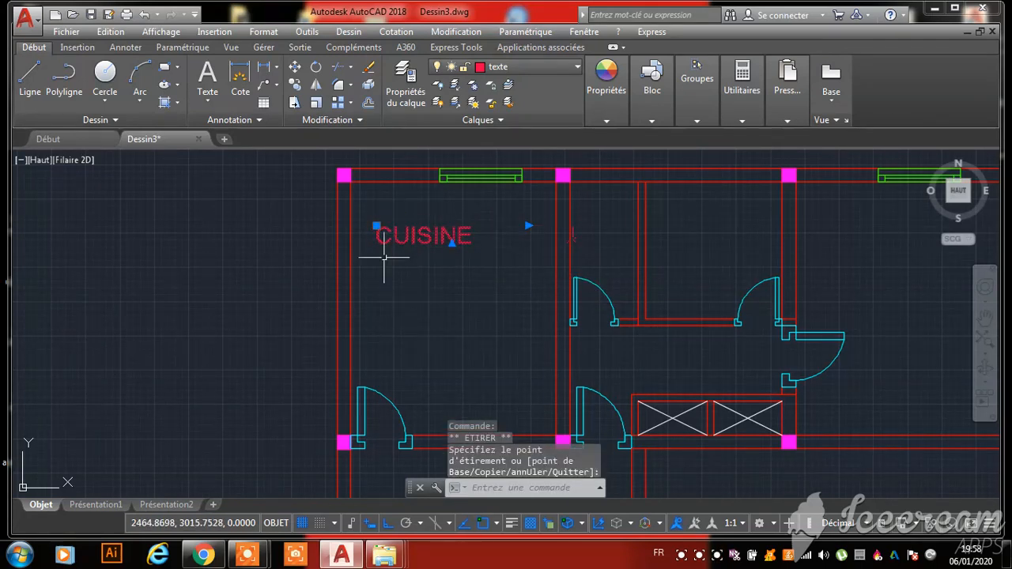
{"action": "left_click", "coordinate": [294, 69]}
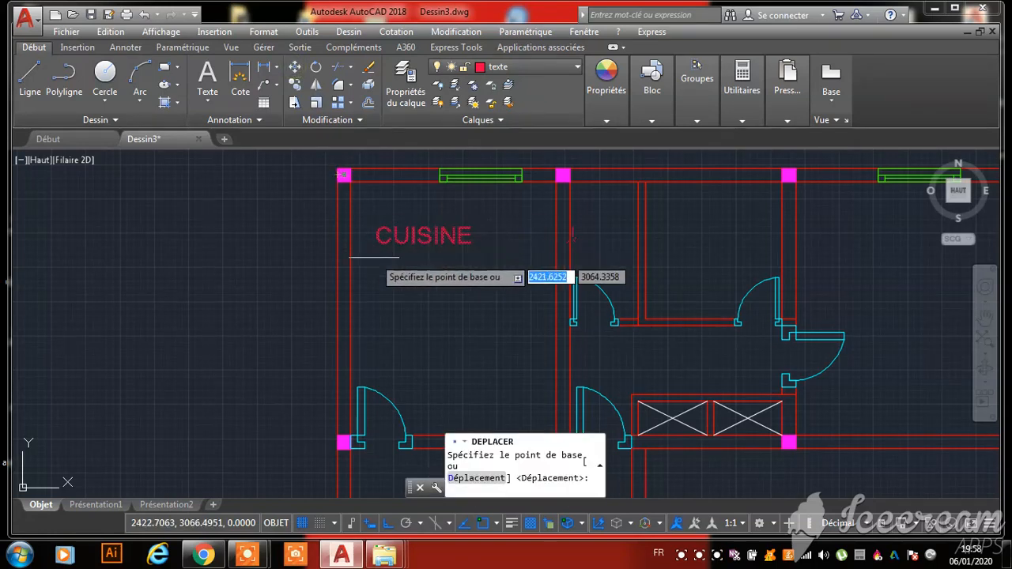
{"action": "left_click", "coordinate": [373, 234]}
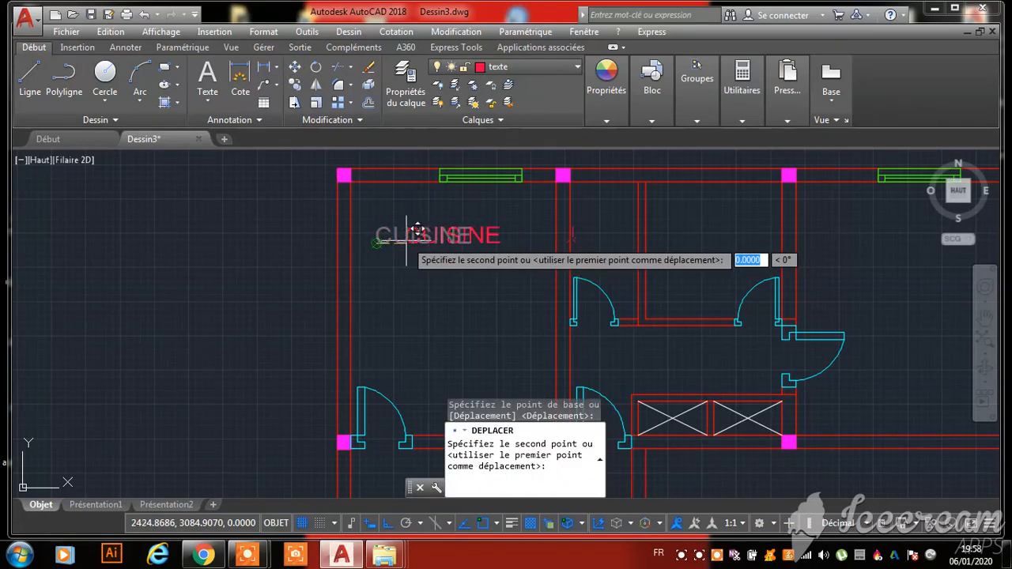
{"action": "left_click", "coordinate": [409, 238]}
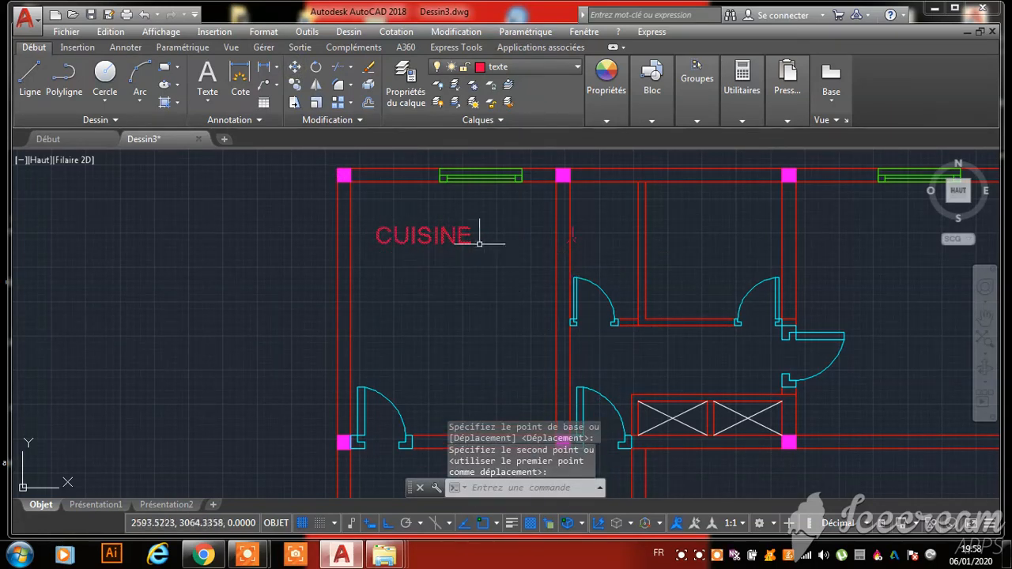
{"action": "scroll", "coordinate": [545, 228], "scroll_direction": "up", "scroll_amount": 5}
{"action": "scroll", "coordinate": [559, 239], "scroll_direction": "down", "scroll_amount": 5}
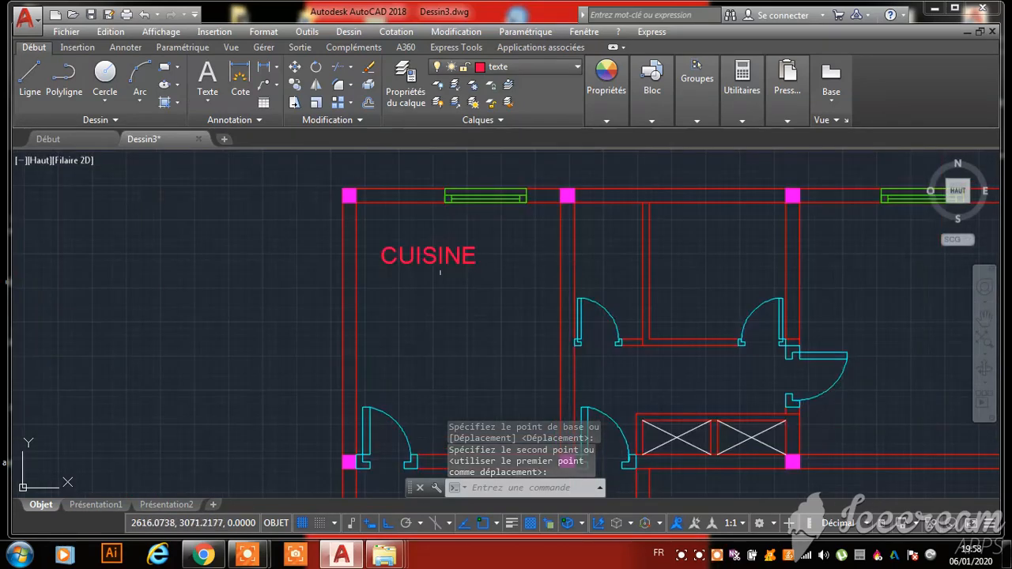
Copy the CUISINE label horizontally into the two small upper-middle rooms
{"action": "left_click", "coordinate": [446, 263]}
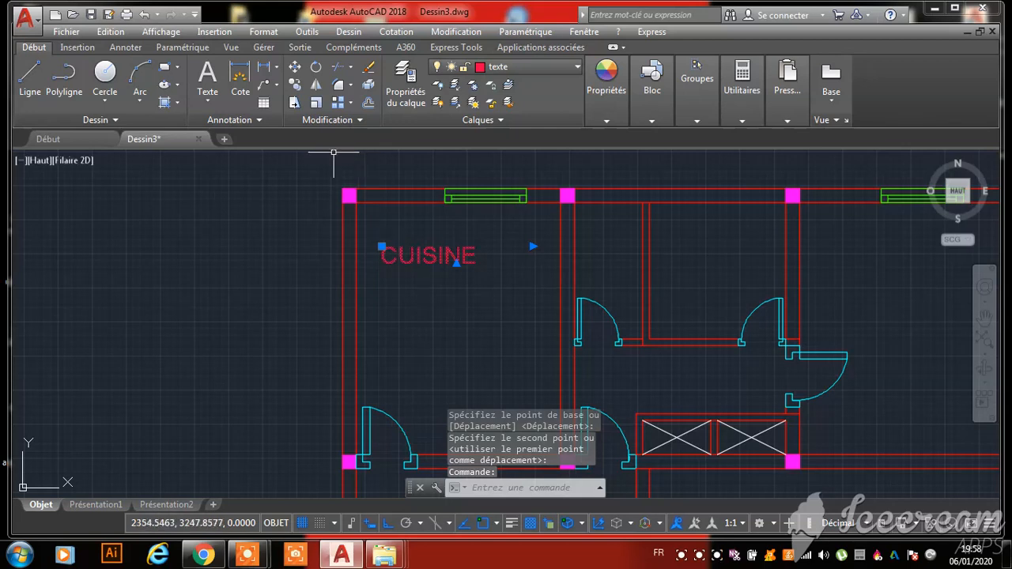
{"action": "left_click", "coordinate": [294, 84]}
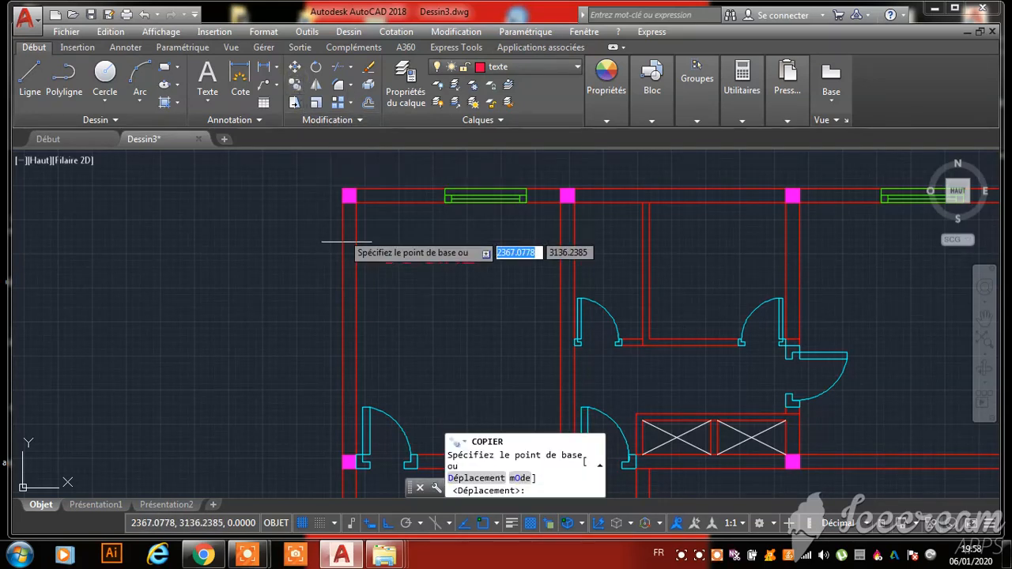
{"action": "left_click", "coordinate": [383, 263]}
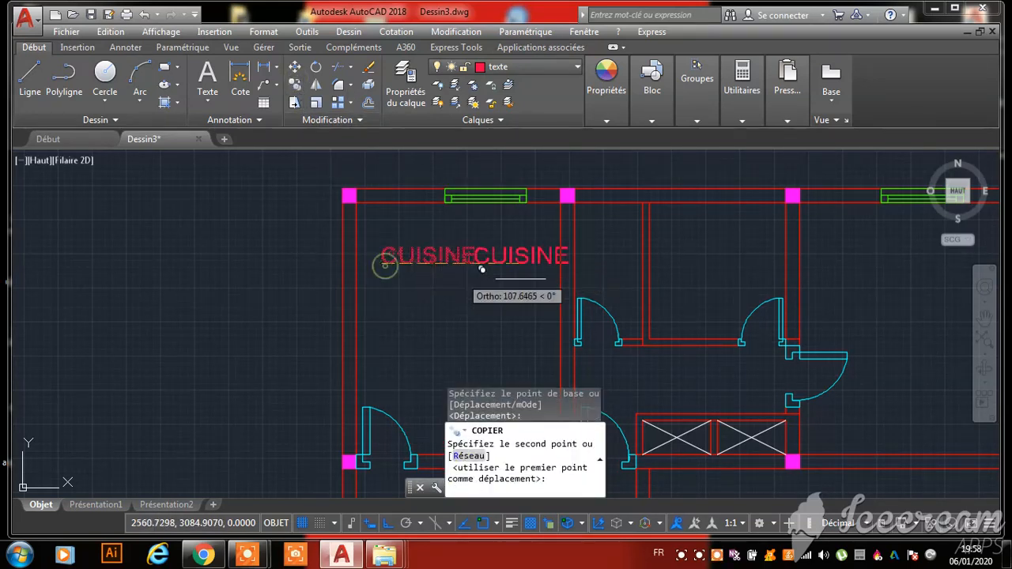
{"action": "left_click", "coordinate": [596, 255]}
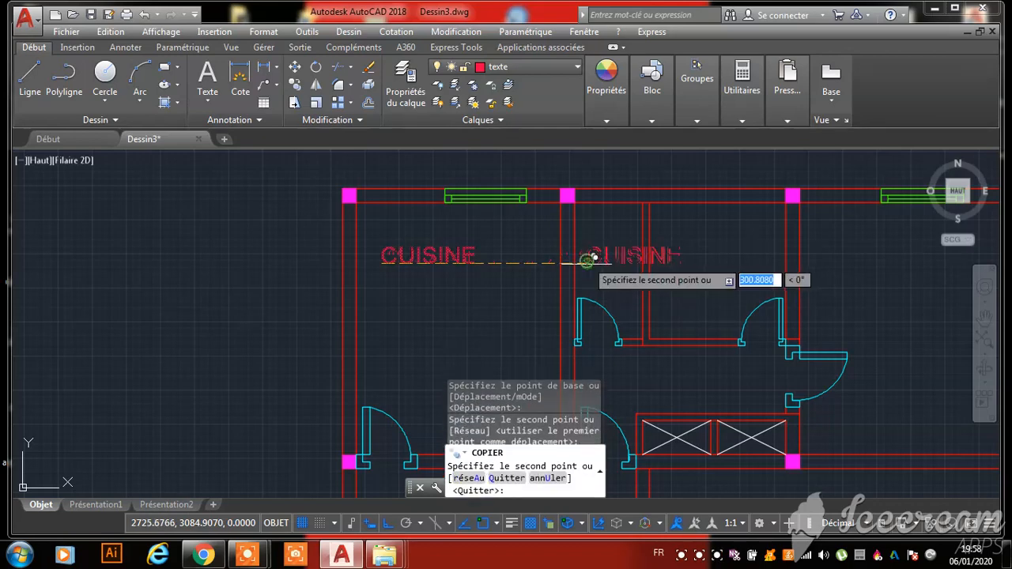
{"action": "left_click", "coordinate": [676, 260]}
Place further CUISINE copies in the upper-right room and above the entrance door at lower left, and finish copying
{"action": "scroll", "coordinate": [393, 257], "scroll_direction": "down", "scroll_amount": 4}
{"action": "scroll", "coordinate": [571, 290], "scroll_direction": "up", "scroll_amount": 4}
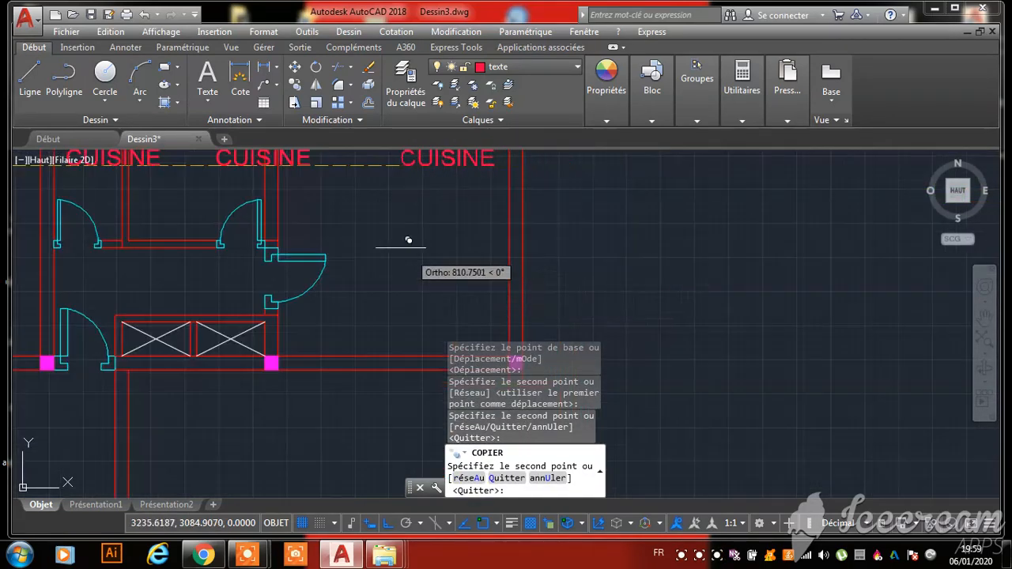
{"action": "left_click", "coordinate": [369, 157]}
{"action": "scroll", "coordinate": [382, 345], "scroll_direction": "down", "scroll_amount": 5}
{"action": "scroll", "coordinate": [382, 345], "scroll_direction": "up", "scroll_amount": 5}
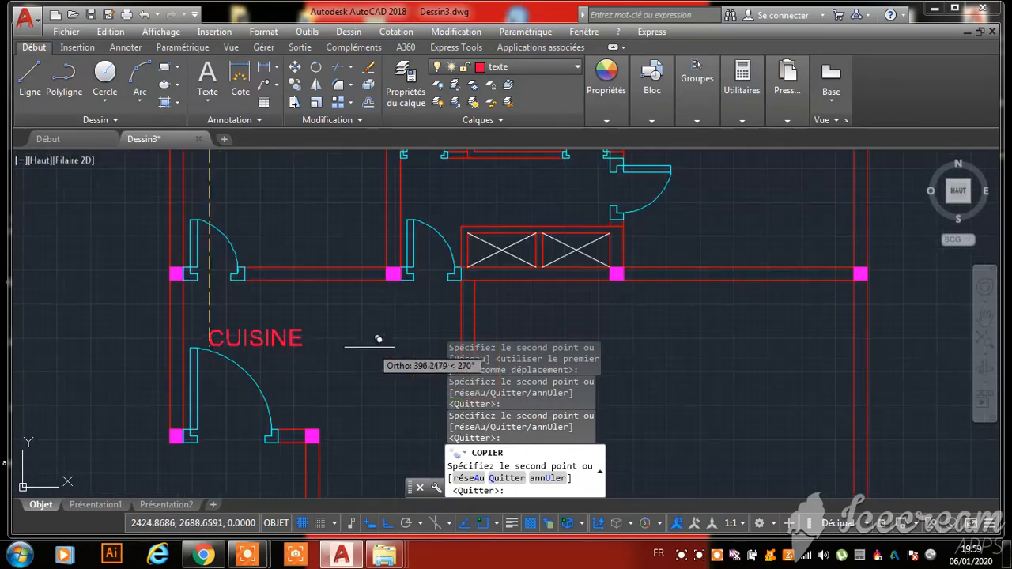
{"action": "left_click", "coordinate": [310, 325]}
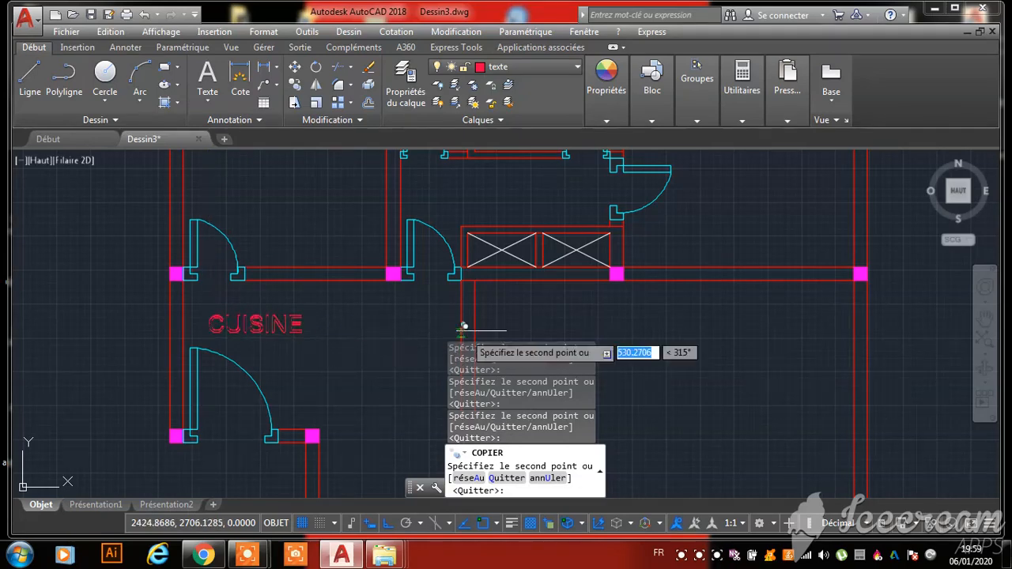
{"action": "scroll", "coordinate": [642, 337], "scroll_direction": "down", "scroll_amount": 5}
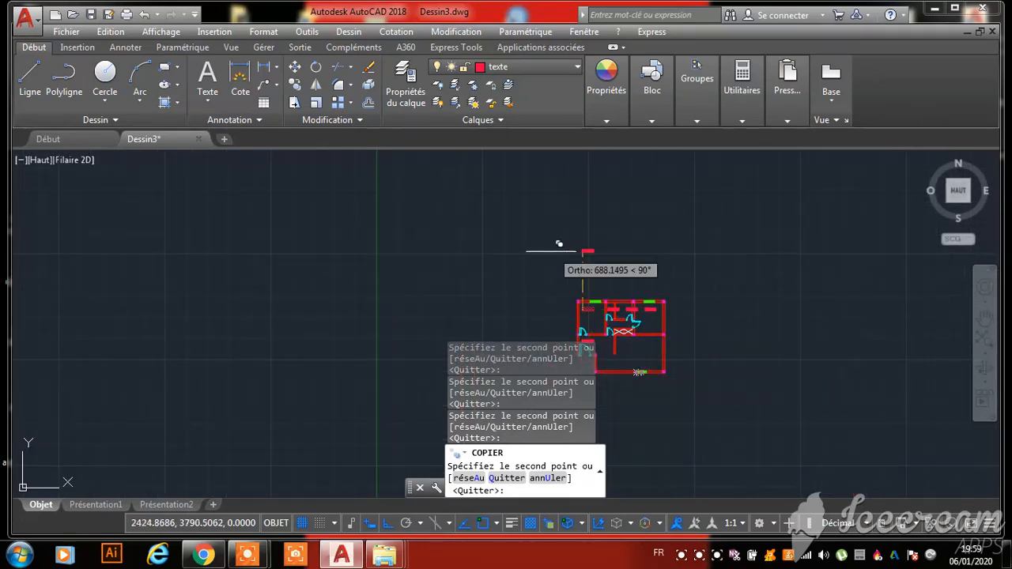
{"action": "key", "text": "Escape"}
Move the CUISINE label in the small upper-middle room next to the kitchen down to just above its door
{"action": "scroll", "coordinate": [627, 339], "scroll_direction": "up", "scroll_amount": 3}
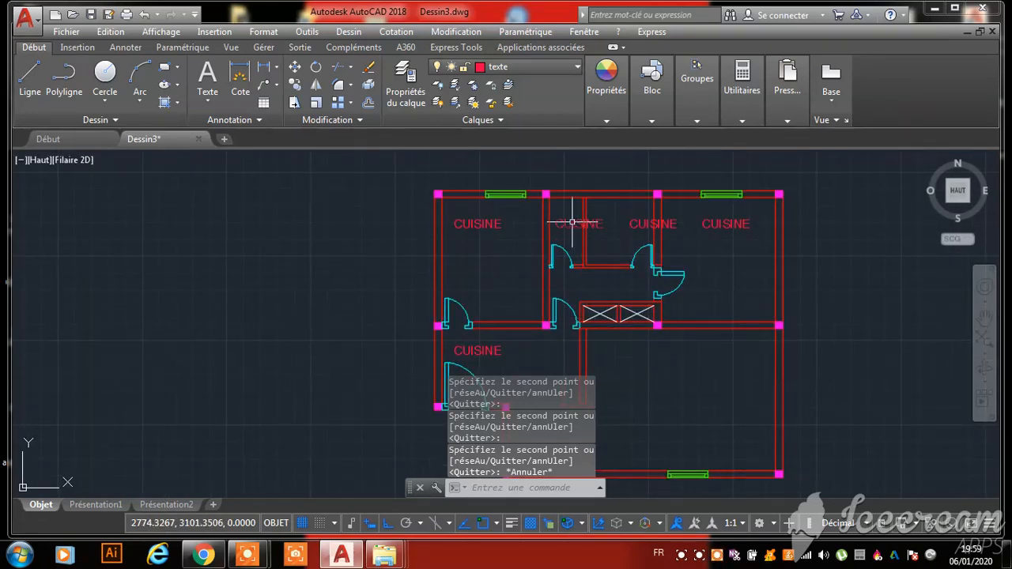
{"action": "left_click", "coordinate": [572, 222]}
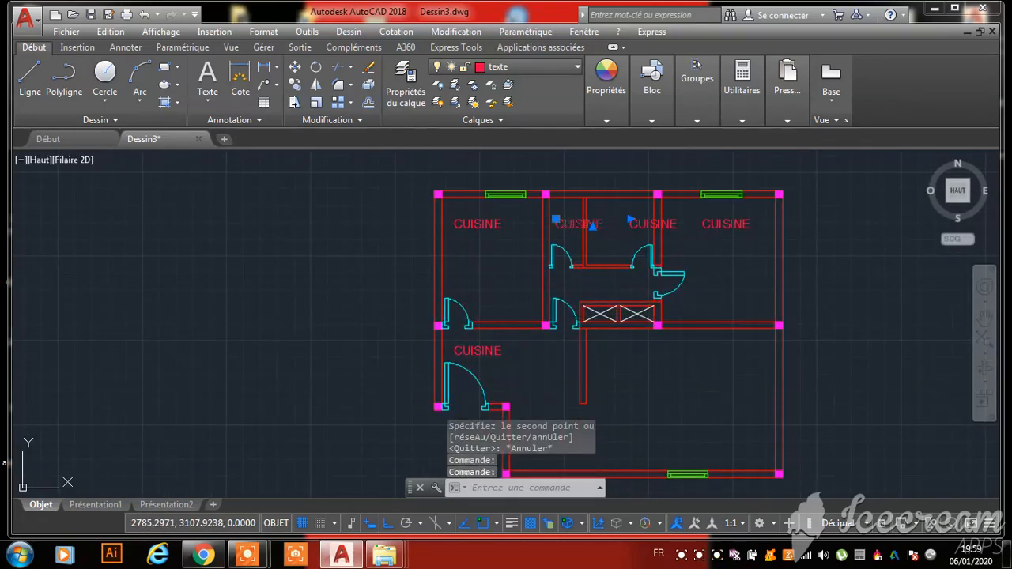
{"action": "left_click_drag", "start_coordinate": [556, 219], "coordinate": [548, 232]}
{"action": "scroll", "coordinate": [563, 247], "scroll_direction": "up", "scroll_amount": 5}
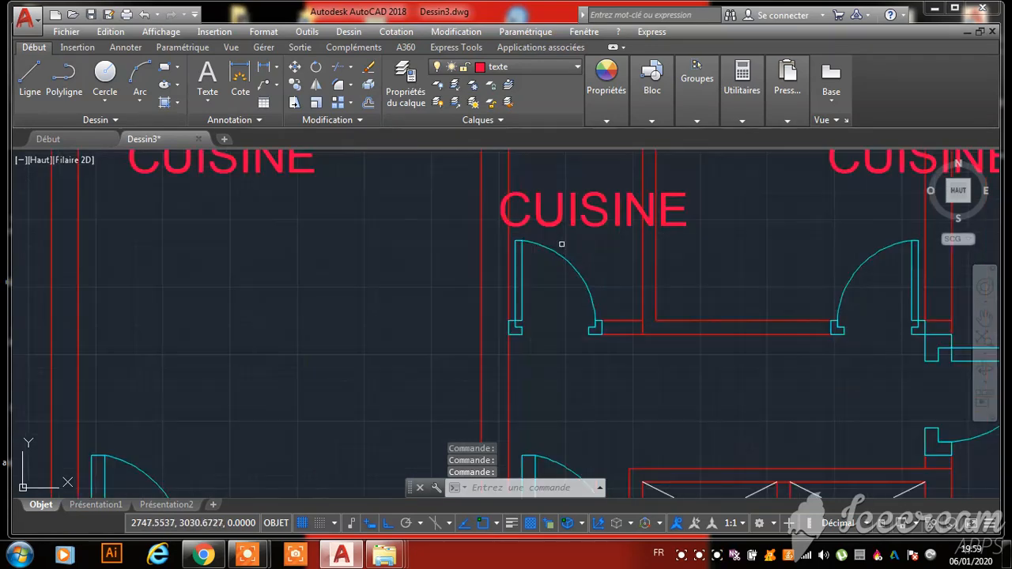
Change the text of the label above the small room's door from CUISINE to WC
{"action": "left_click", "coordinate": [569, 213]}
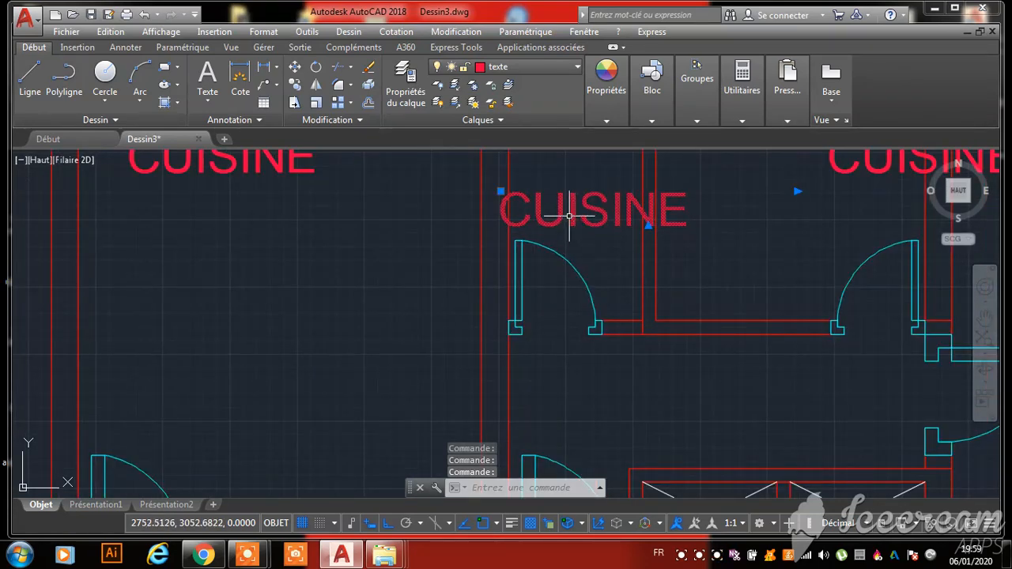
{"action": "left_click", "coordinate": [568, 215]}
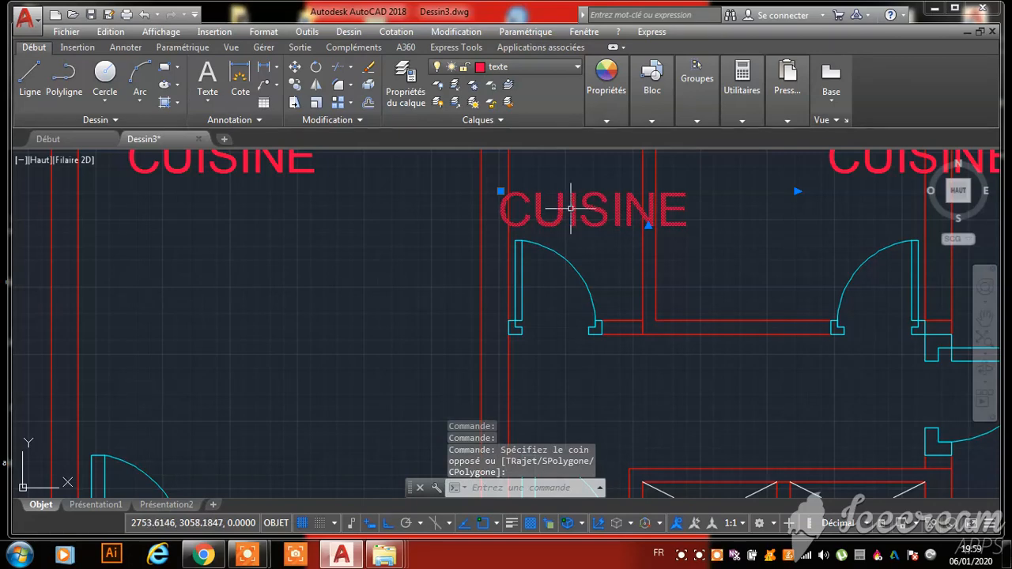
{"action": "right_click", "coordinate": [572, 206]}
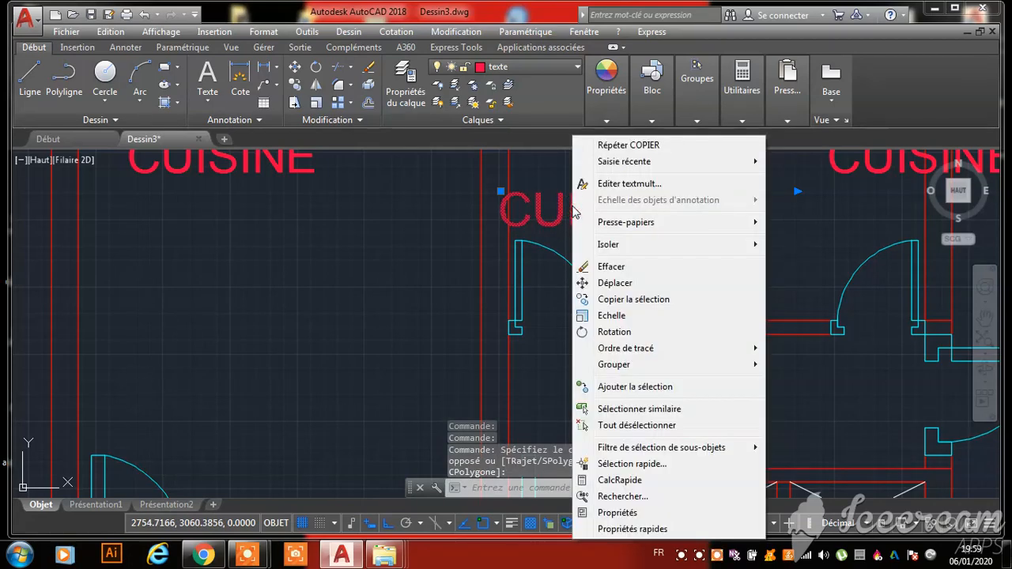
{"action": "left_click", "coordinate": [631, 186]}
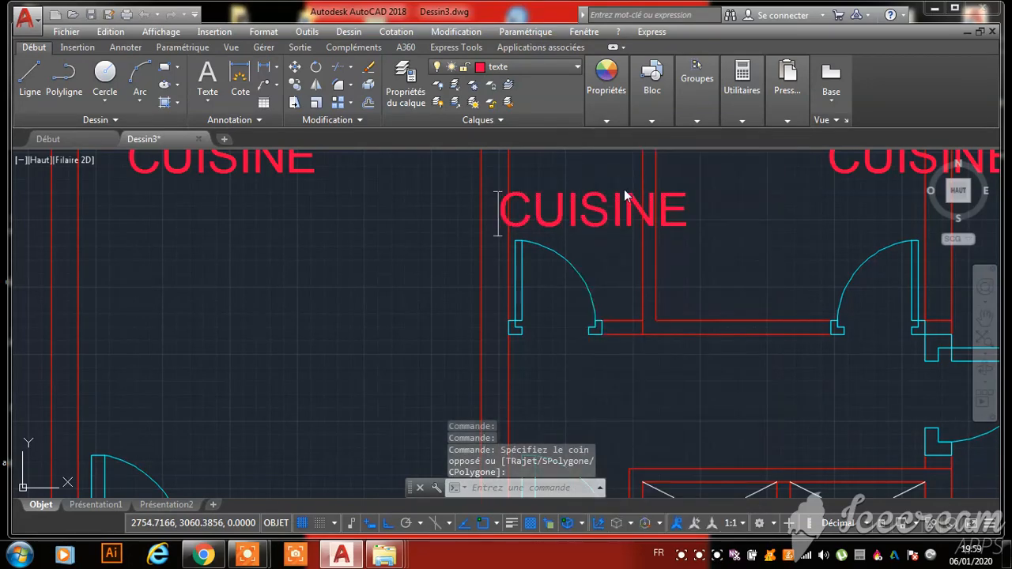
{"action": "left_click_drag", "start_coordinate": [691, 212], "coordinate": [559, 207]}
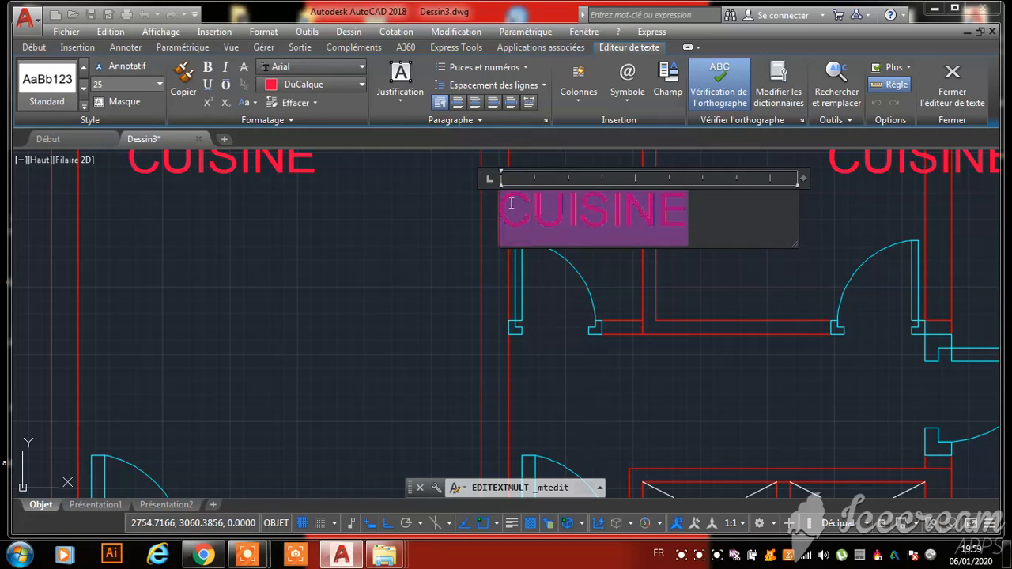
{"action": "type", "text": "WC"}
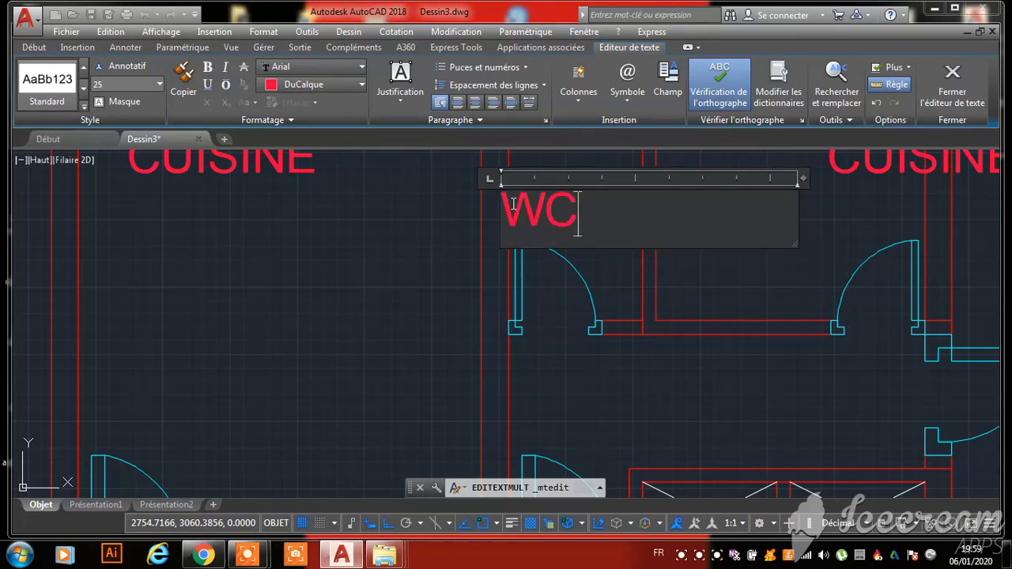
{"action": "left_click", "coordinate": [605, 279]}
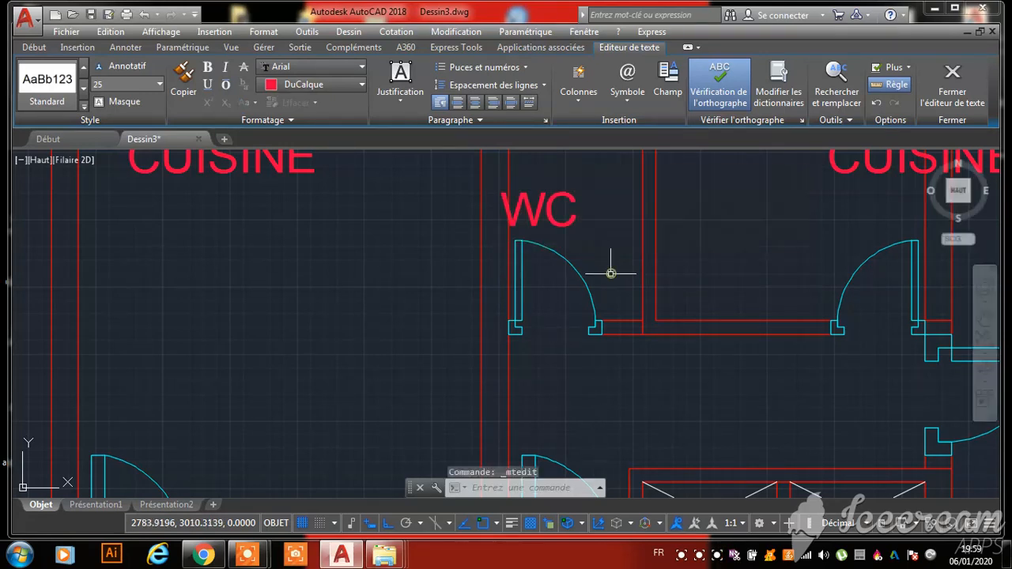
Move the WC label horizontally so it sits between the side walls of its small room
{"action": "left_click", "coordinate": [548, 202]}
{"action": "left_click", "coordinate": [500, 190]}
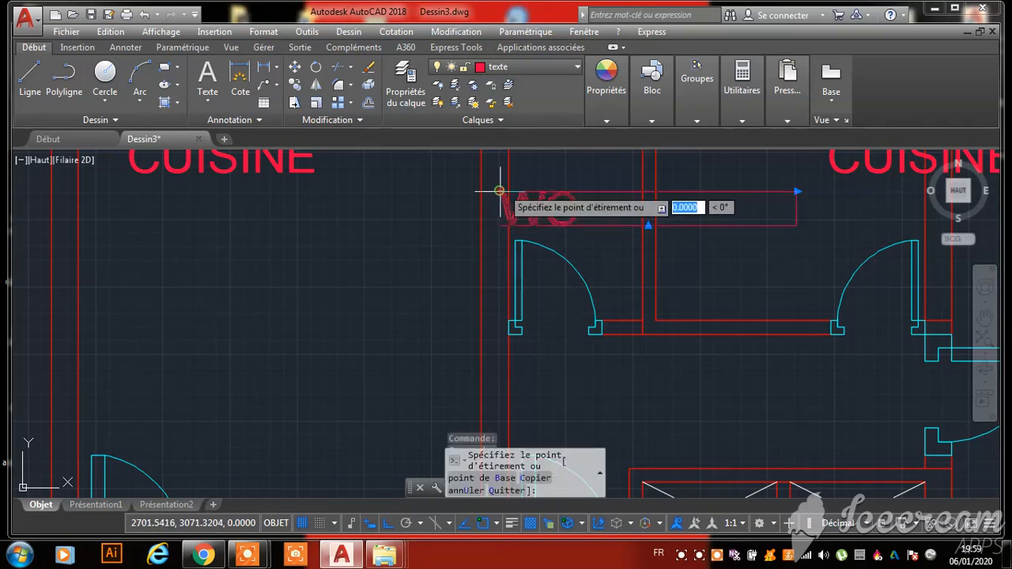
{"action": "key", "text": "Escape"}
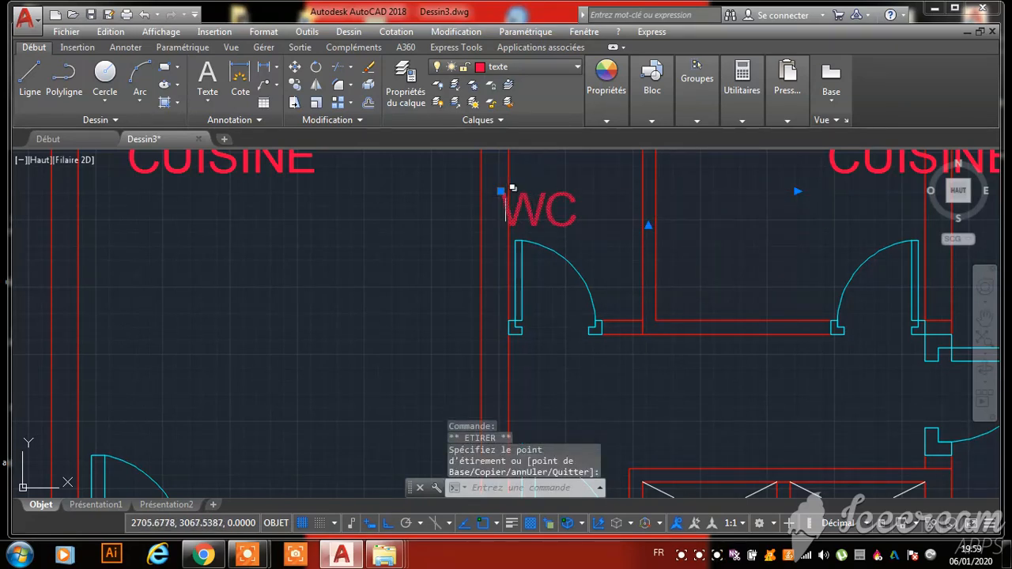
{"action": "left_click", "coordinate": [500, 191]}
{"action": "key", "text": "Escape"}
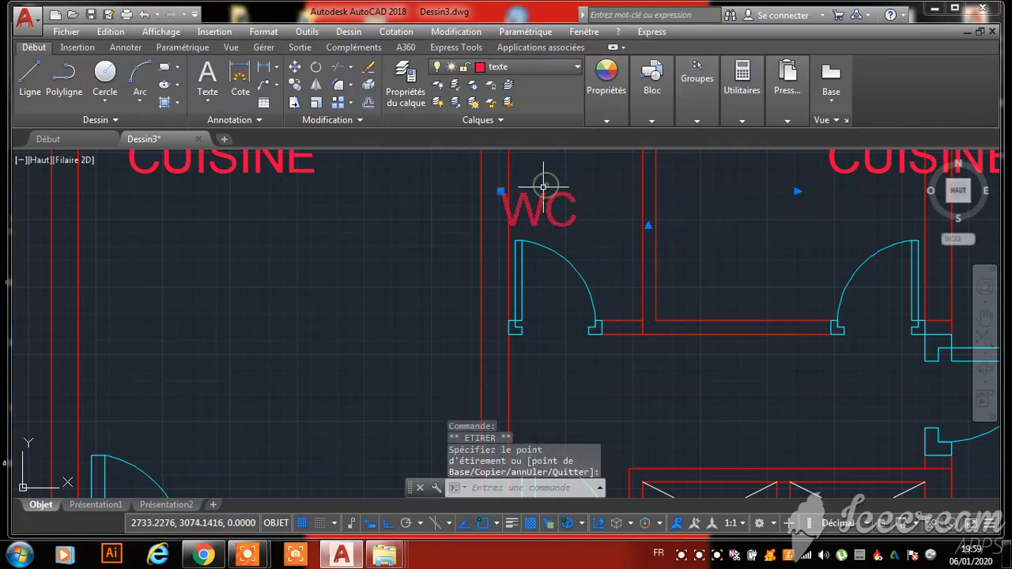
{"action": "left_click", "coordinate": [294, 70]}
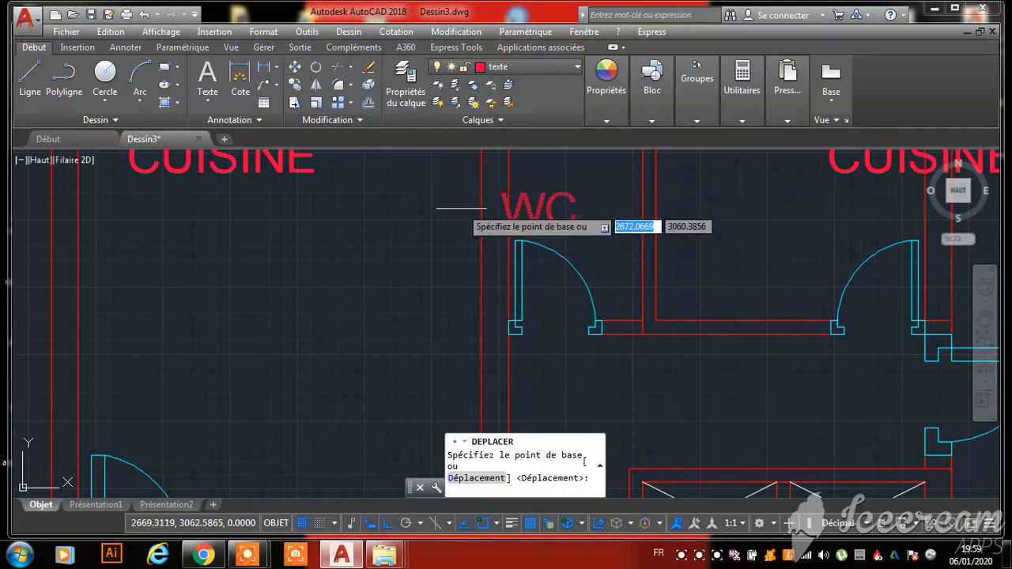
{"action": "left_click", "coordinate": [499, 190]}
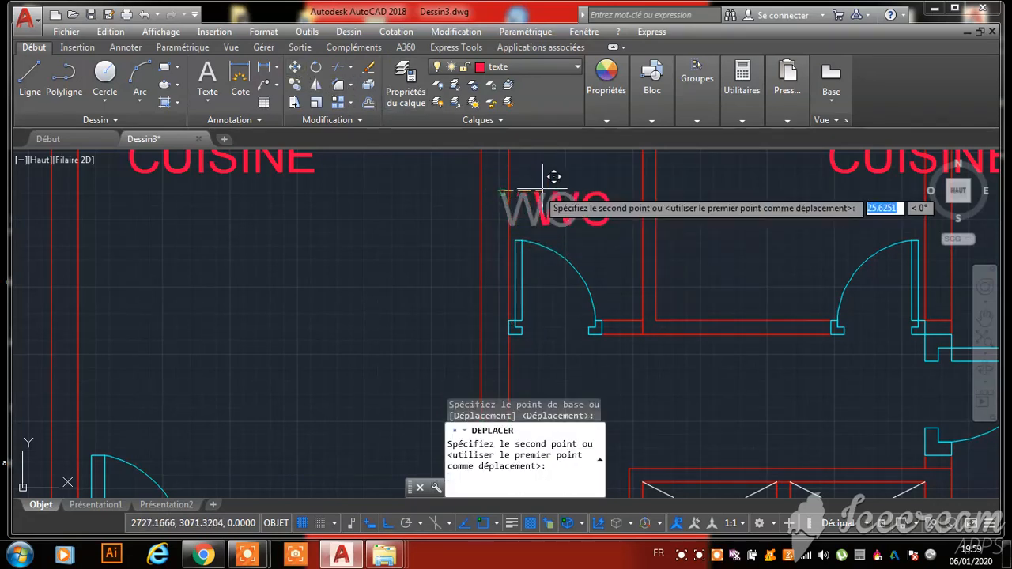
{"action": "left_click", "coordinate": [551, 181]}
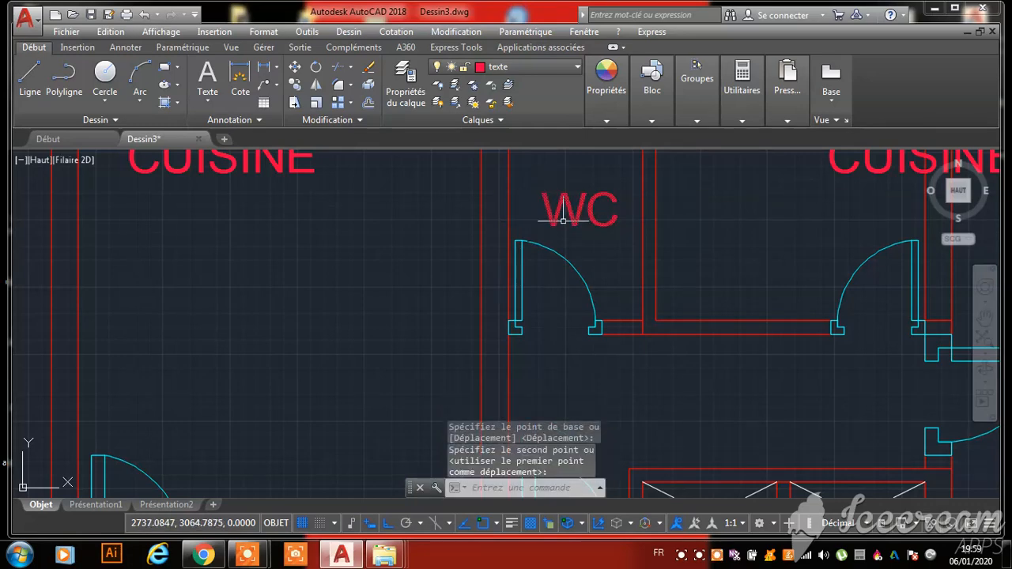
Move the CUISINE label that overlaps the wall horizontally into the room beside the WC
{"action": "scroll", "coordinate": [491, 233], "scroll_direction": "down", "scroll_amount": 4}
{"action": "scroll", "coordinate": [604, 242], "scroll_direction": "up", "scroll_amount": 3}
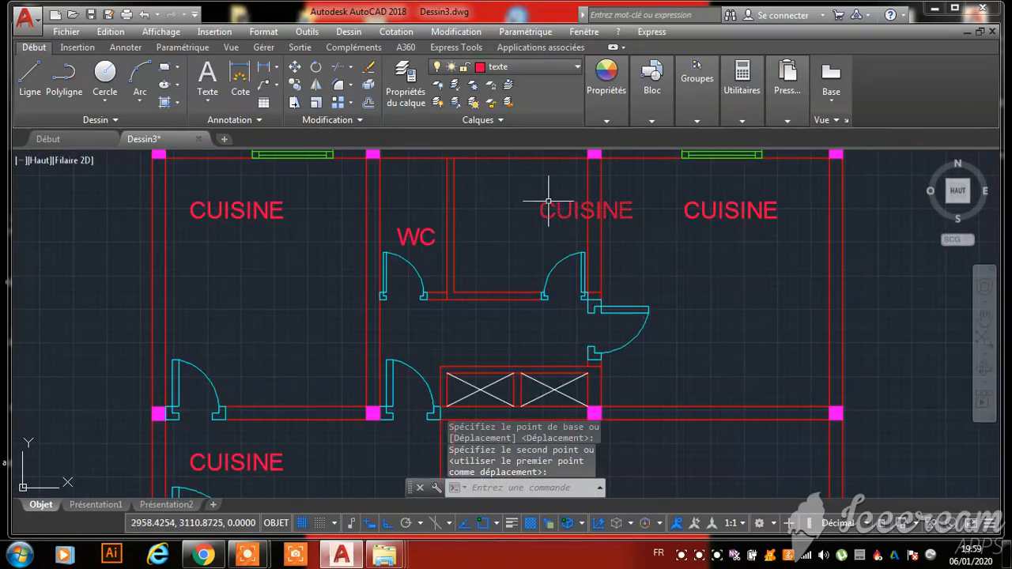
{"action": "left_click", "coordinate": [548, 201]}
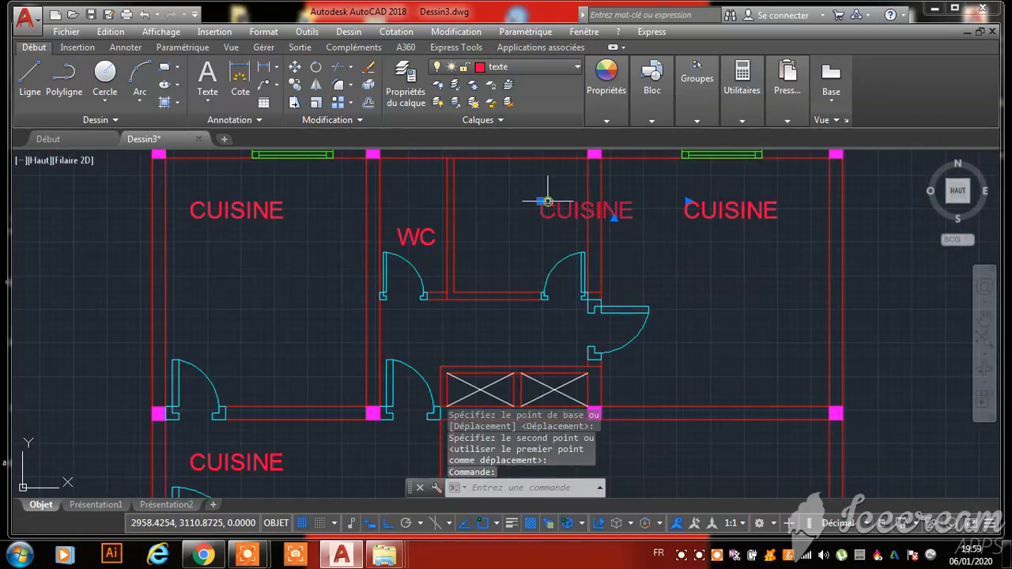
{"action": "left_click", "coordinate": [296, 68]}
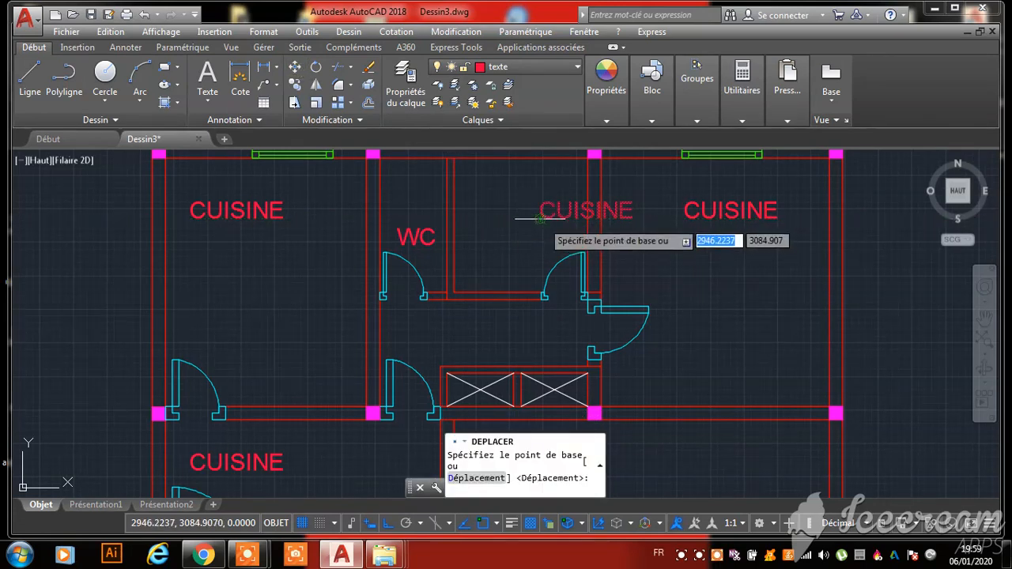
{"action": "left_click", "coordinate": [541, 211]}
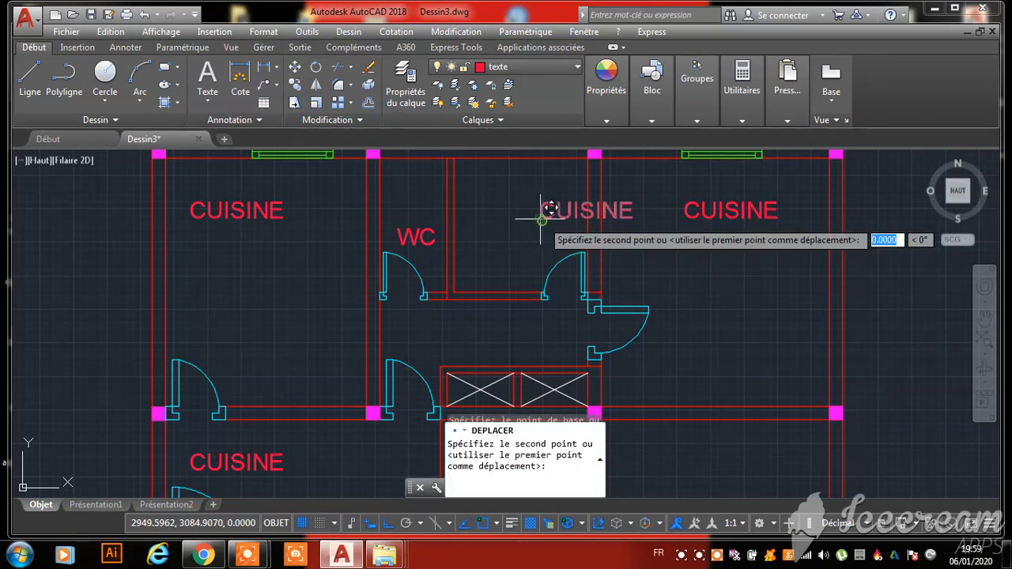
{"action": "left_click", "coordinate": [485, 209]}
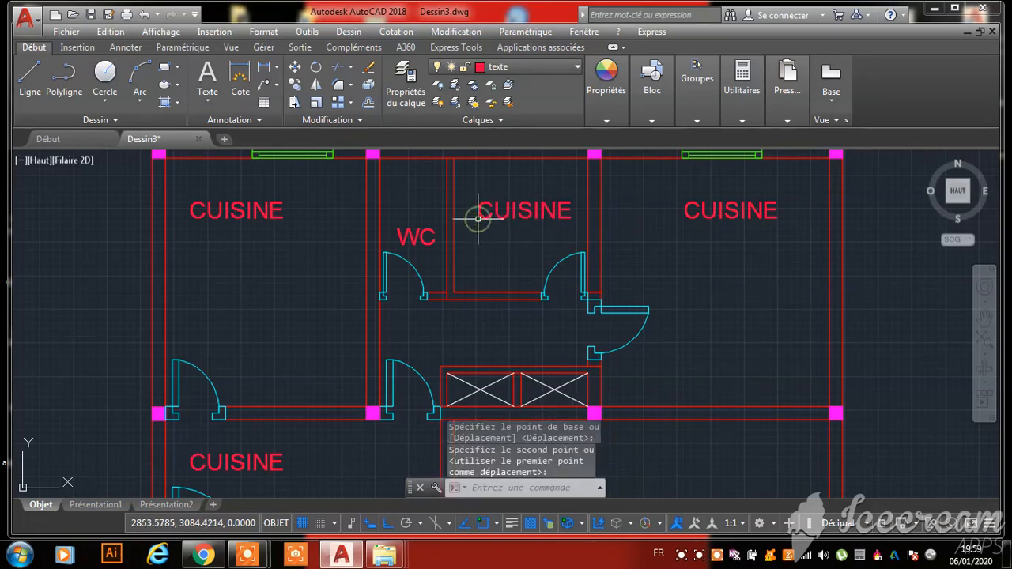
Change the text of the label in the room beside the WC to SDB
{"action": "left_click", "coordinate": [541, 212]}
{"action": "right_click", "coordinate": [542, 213]}
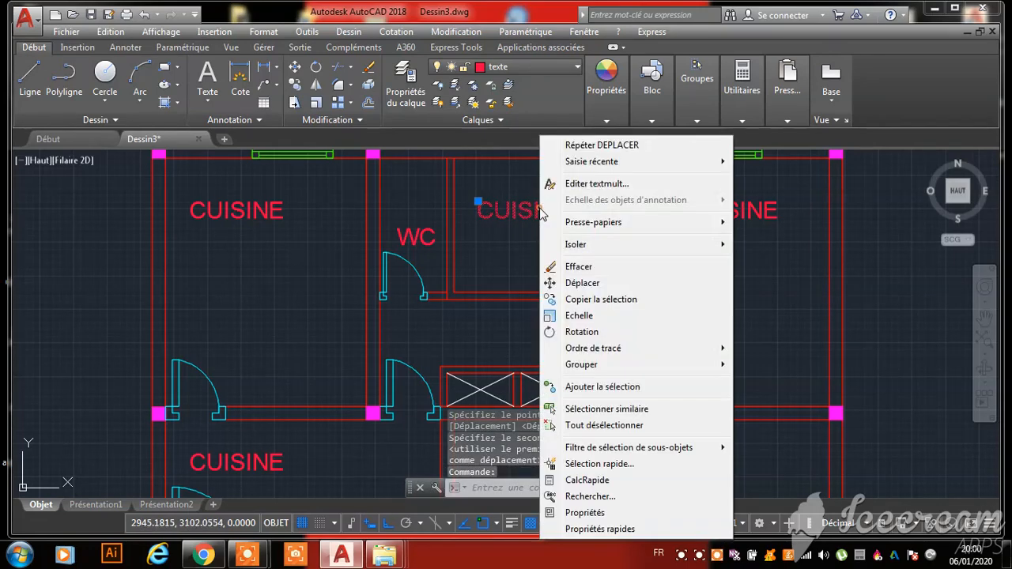
{"action": "left_click", "coordinate": [597, 184]}
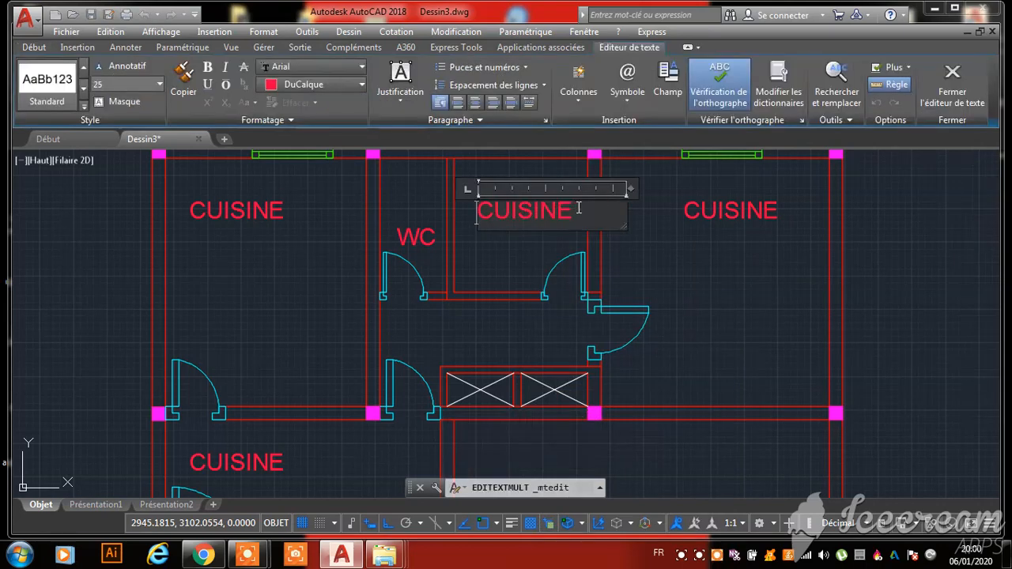
{"action": "left_click_drag", "start_coordinate": [580, 209], "coordinate": [469, 220]}
{"action": "type", "text": "SDB"}
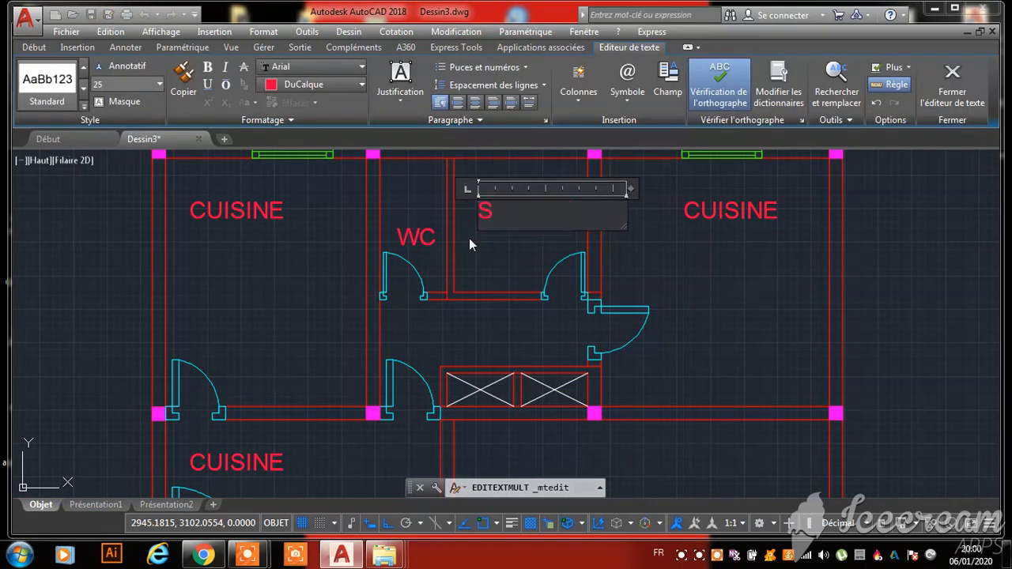
{"action": "left_click", "coordinate": [514, 243]}
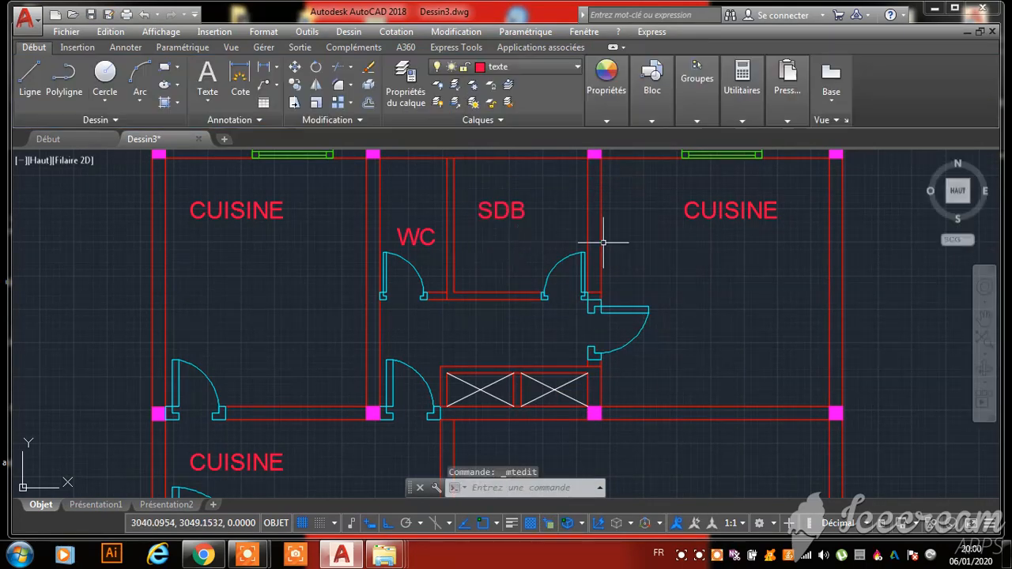
Open the CUISINE label in the upper-right room for text editing
{"action": "left_click", "coordinate": [734, 217]}
{"action": "right_click", "coordinate": [734, 208]}
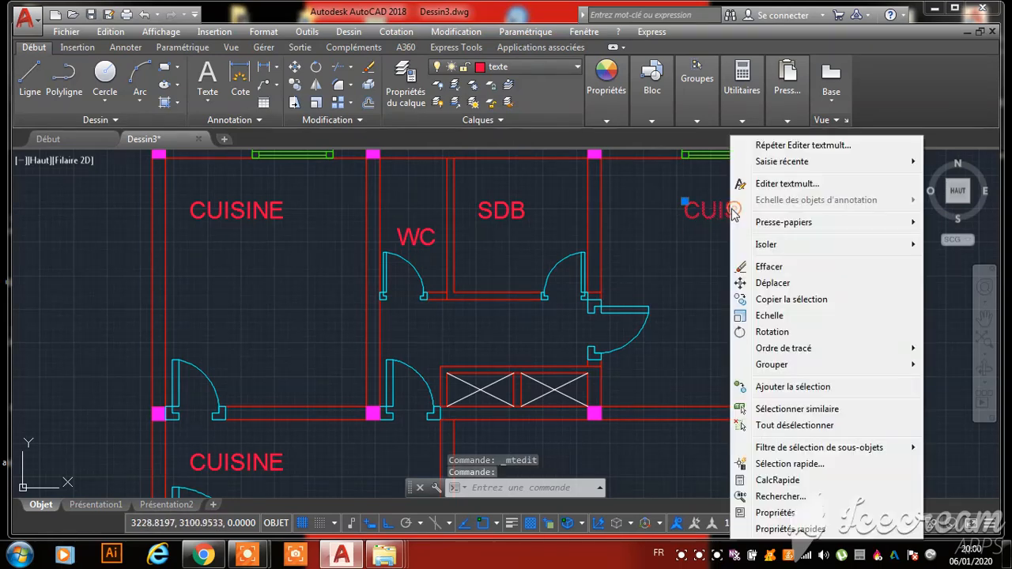
{"action": "left_click", "coordinate": [774, 185]}
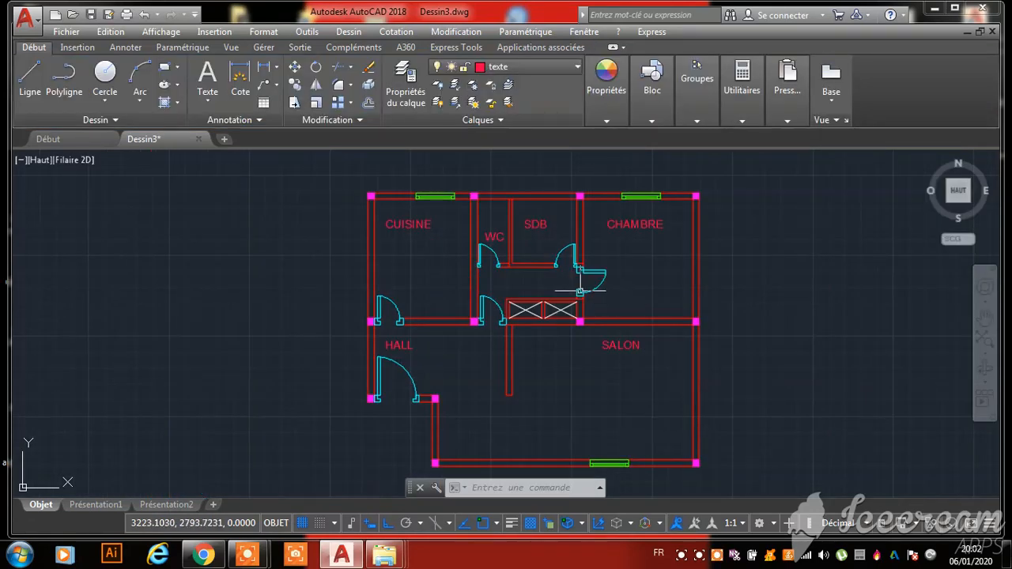
Select the outer wall outline and copy it horizontally about 1920 units to the right of the floor plan
{"action": "scroll", "coordinate": [444, 255], "scroll_direction": "down", "scroll_amount": 5}
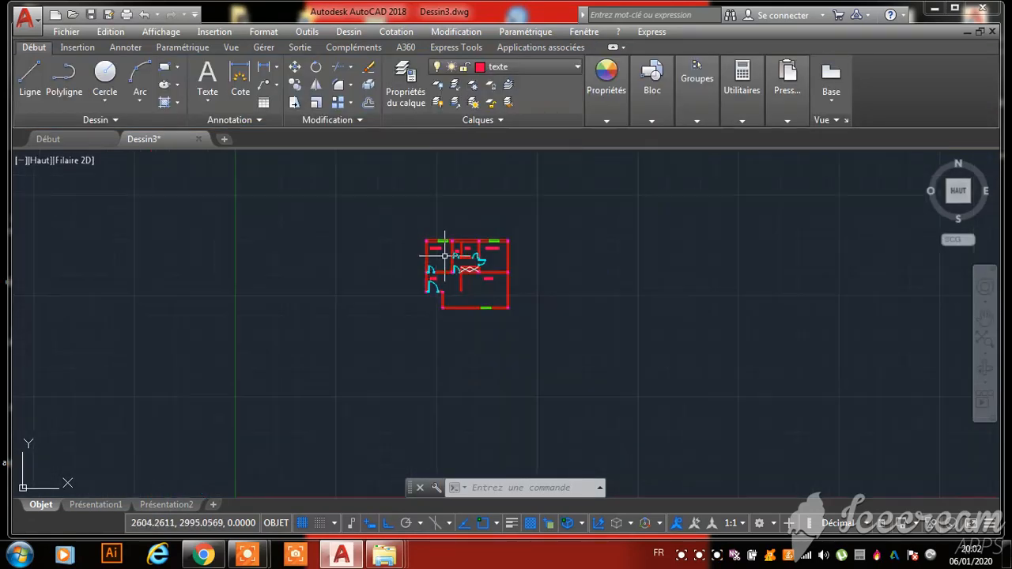
{"action": "scroll", "coordinate": [483, 283], "scroll_direction": "up", "scroll_amount": 5}
{"action": "scroll", "coordinate": [485, 304], "scroll_direction": "down", "scroll_amount": 4}
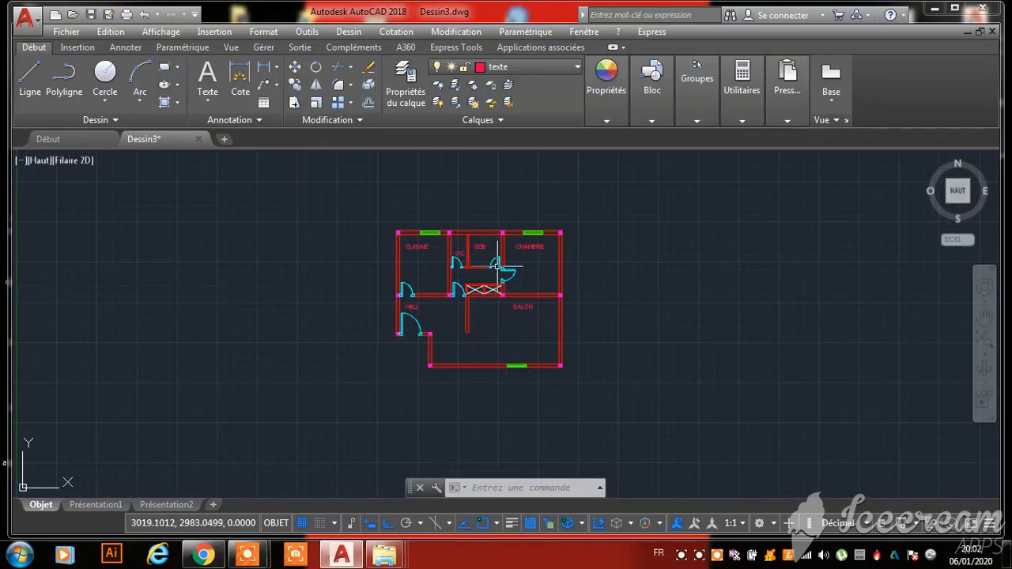
{"action": "left_click", "coordinate": [561, 277]}
{"action": "scroll", "coordinate": [399, 348], "scroll_direction": "up", "scroll_amount": 5}
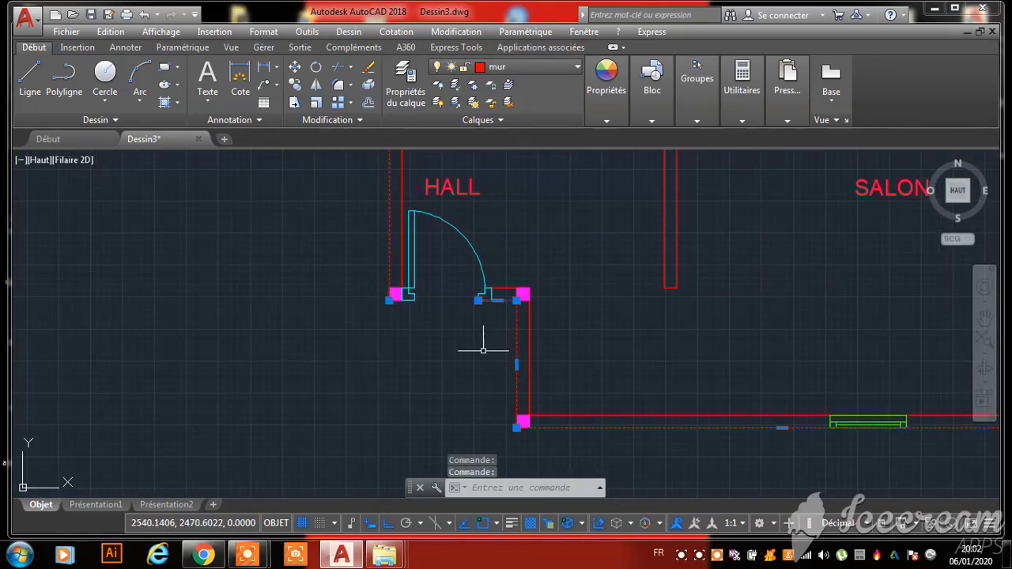
{"action": "scroll", "coordinate": [432, 350], "scroll_direction": "down", "scroll_amount": 5}
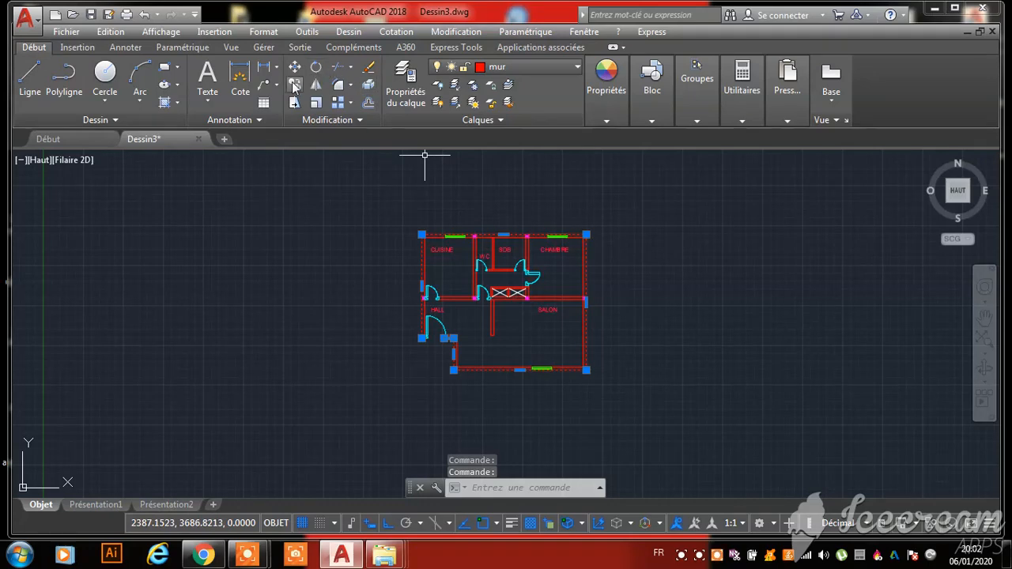
{"action": "left_click", "coordinate": [294, 85]}
{"action": "scroll", "coordinate": [585, 370], "scroll_direction": "up", "scroll_amount": 5}
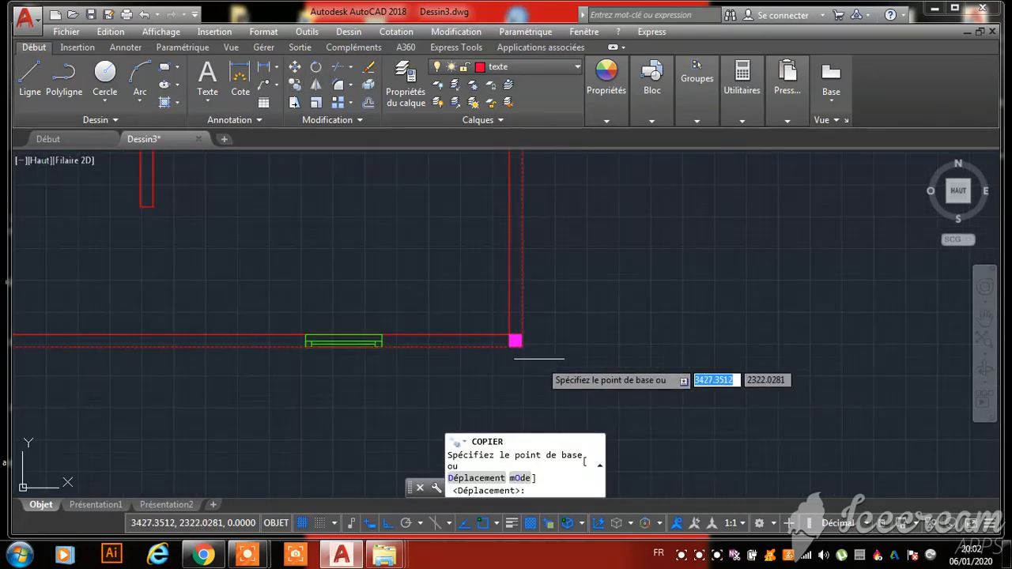
{"action": "left_click", "coordinate": [521, 341]}
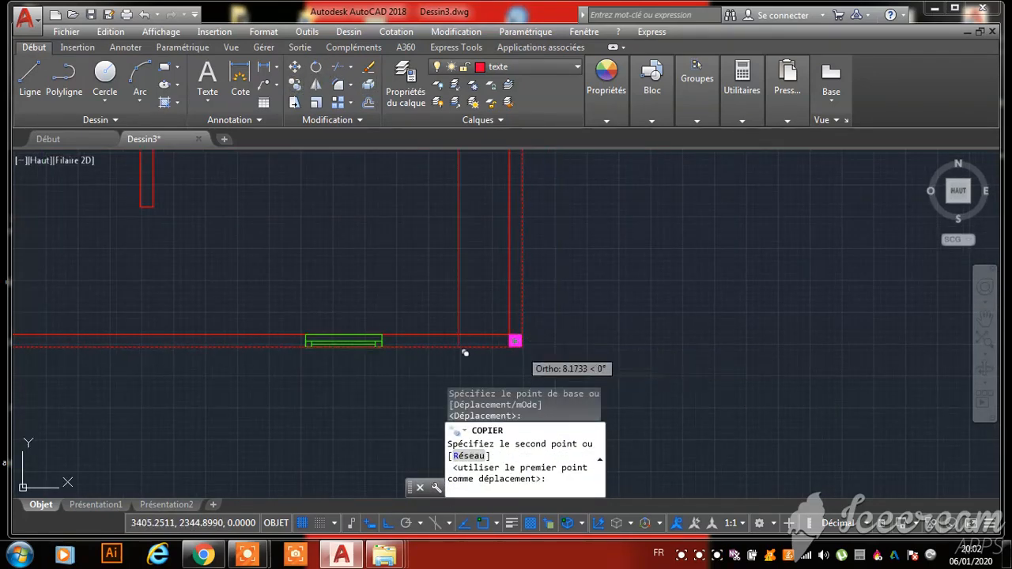
{"action": "scroll", "coordinate": [451, 355], "scroll_direction": "down", "scroll_amount": 5}
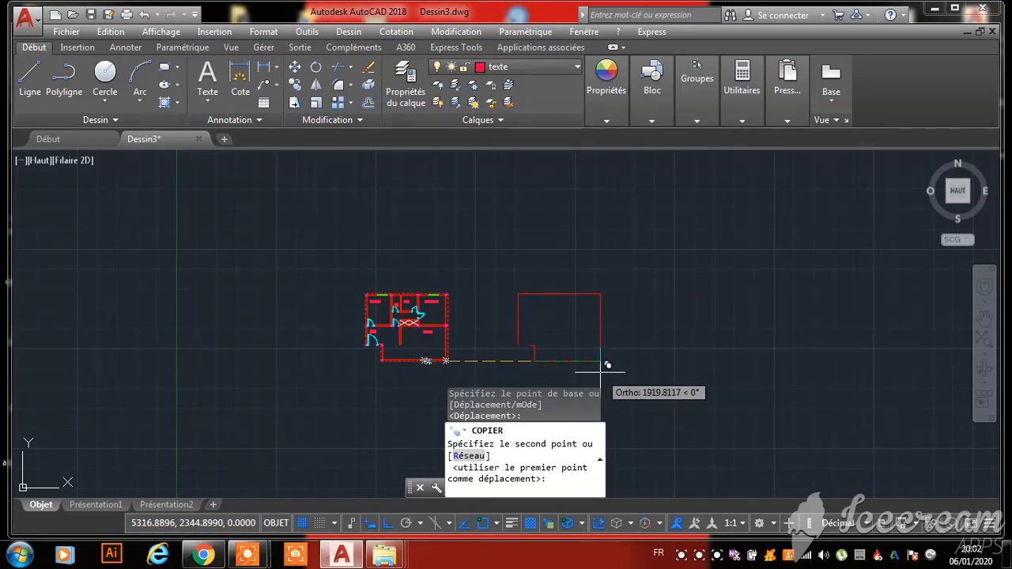
{"action": "left_click", "coordinate": [607, 365]}
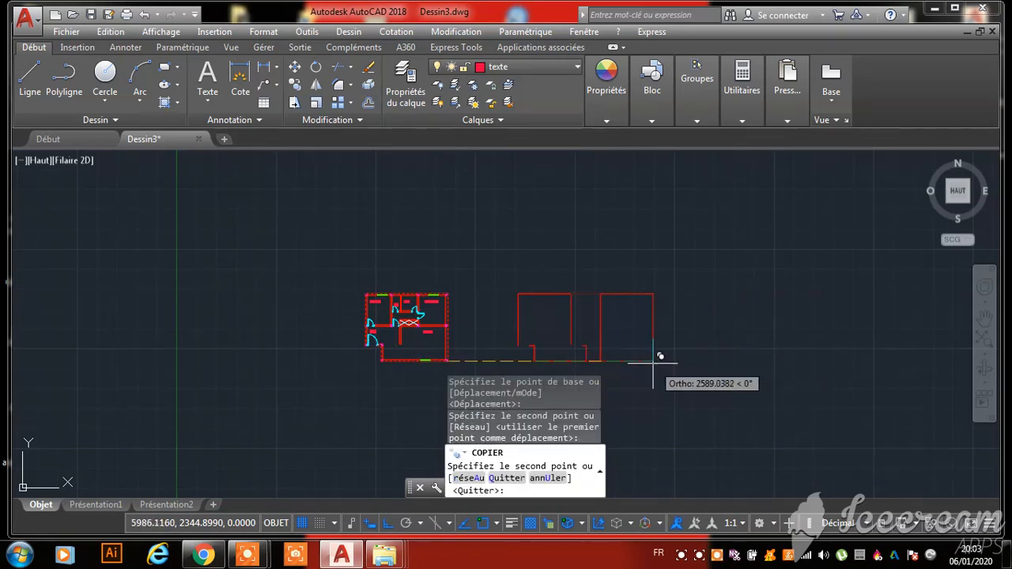
Extend the short horizontal line of the copied outline to the left vertical wall line, closing the entrance gap
{"action": "key", "text": "Escape"}
{"action": "scroll", "coordinate": [561, 350], "scroll_direction": "up", "scroll_amount": 10}
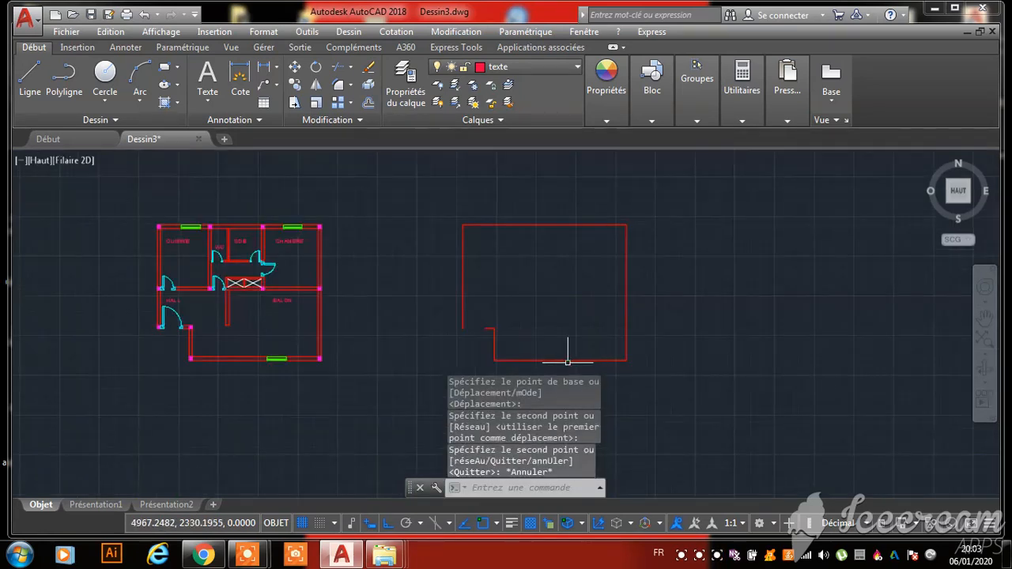
{"action": "left_click", "coordinate": [351, 67]}
{"action": "left_click", "coordinate": [366, 117]}
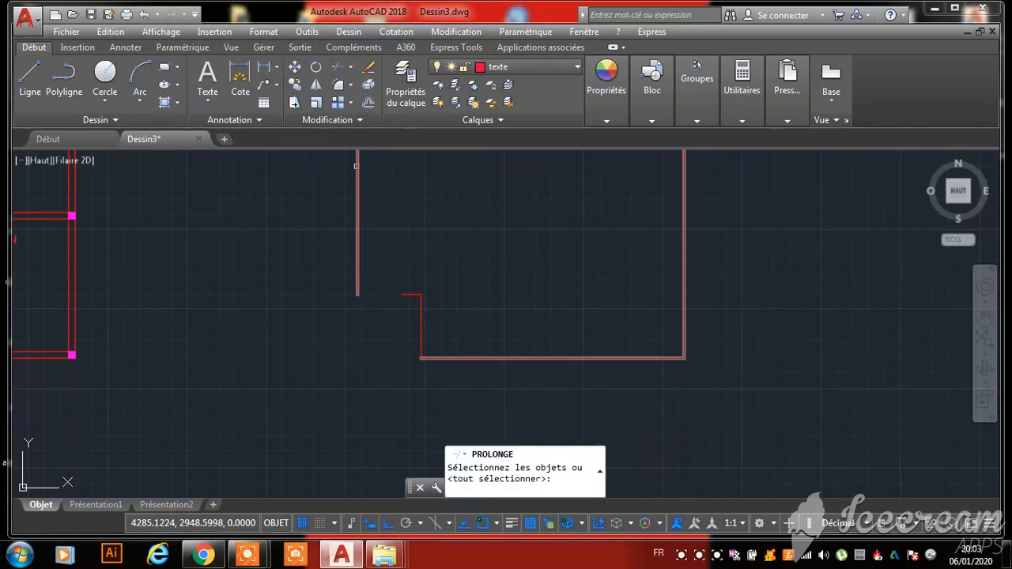
{"action": "key", "text": "Return"}
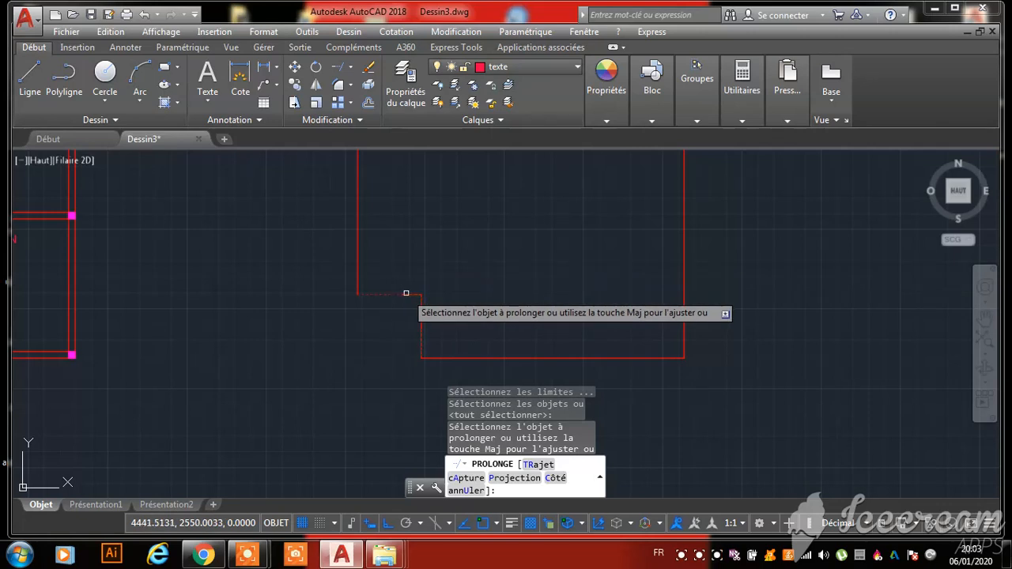
{"action": "left_click", "coordinate": [405, 295]}
{"action": "scroll", "coordinate": [403, 292], "scroll_direction": "down", "scroll_amount": 3}
{"action": "key", "text": "Escape"}
{"action": "key", "text": "Escape"}
{"action": "key", "text": "Escape"}
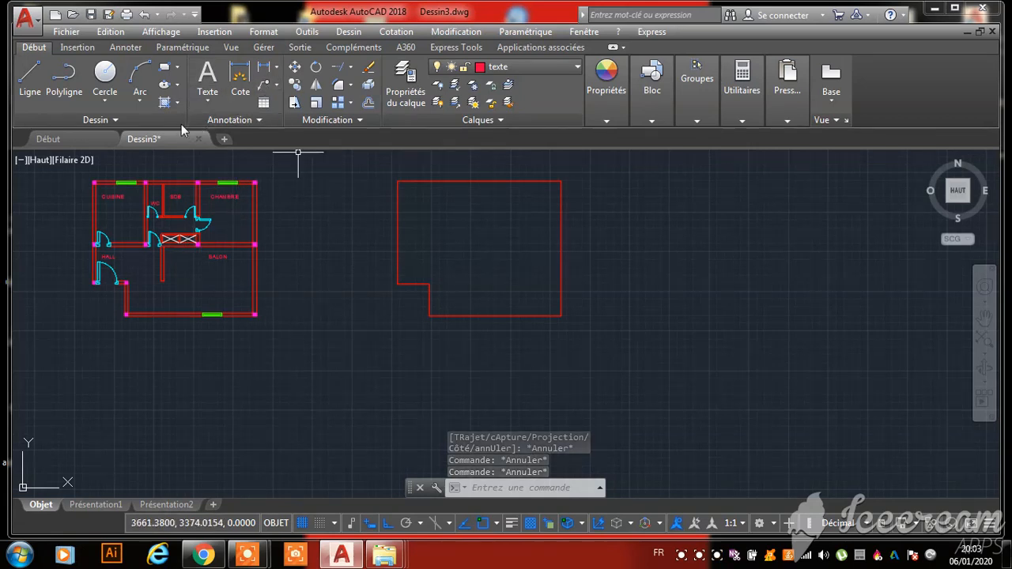
Offset the main part and the stepped corner of the copied outline 15 units inward
{"action": "left_click", "coordinate": [366, 104]}
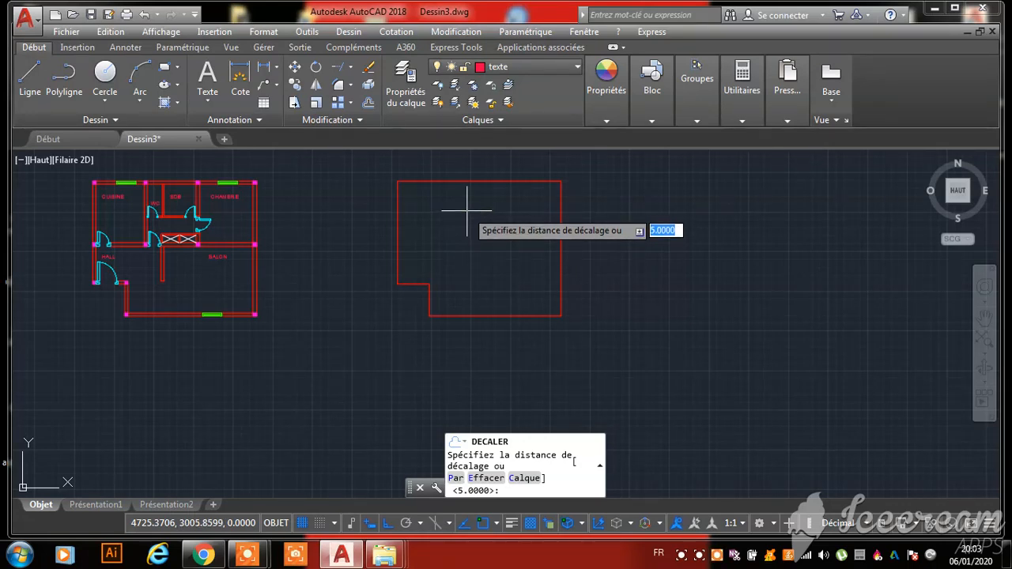
{"action": "key", "text": "Return"}
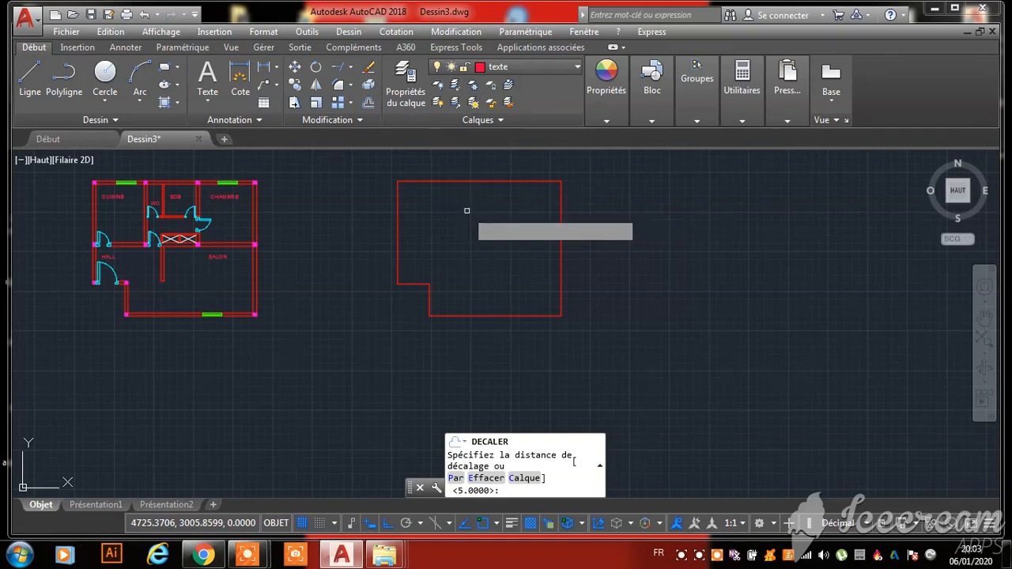
{"action": "left_click", "coordinate": [534, 182]}
{"action": "left_click", "coordinate": [501, 244]}
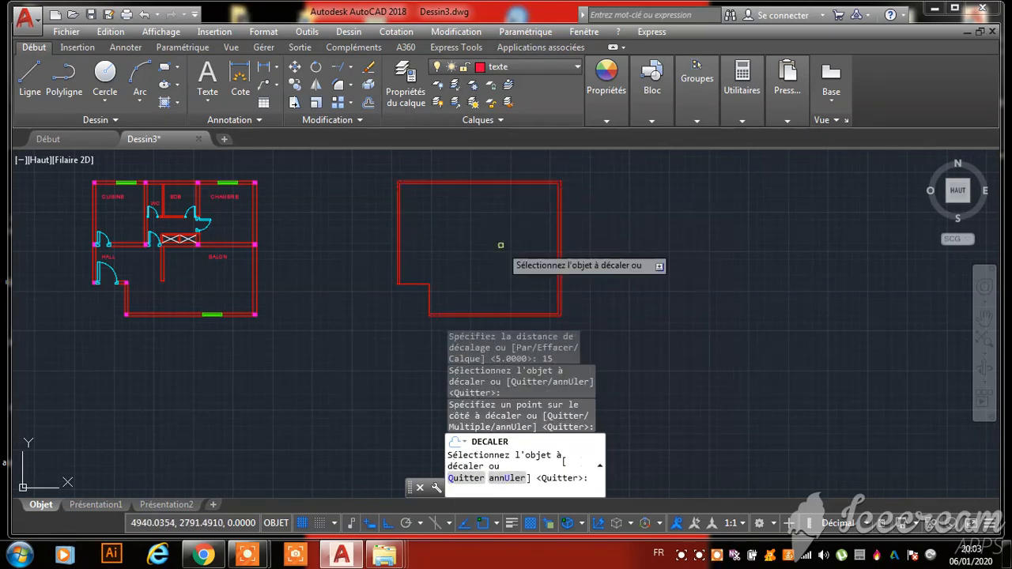
{"action": "scroll", "coordinate": [404, 302], "scroll_direction": "up", "scroll_amount": 5}
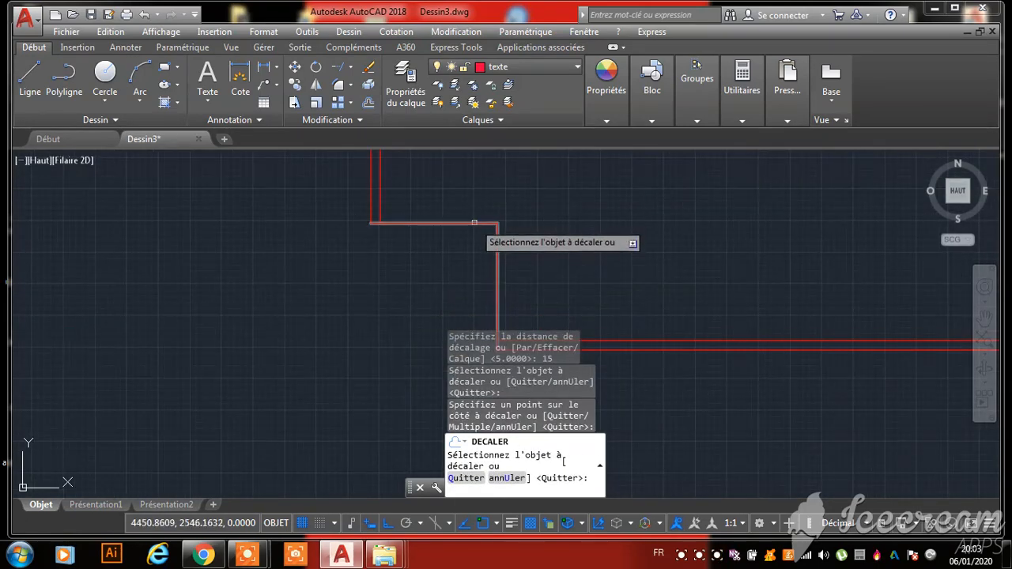
{"action": "left_click", "coordinate": [497, 252]}
{"action": "left_click", "coordinate": [550, 120]}
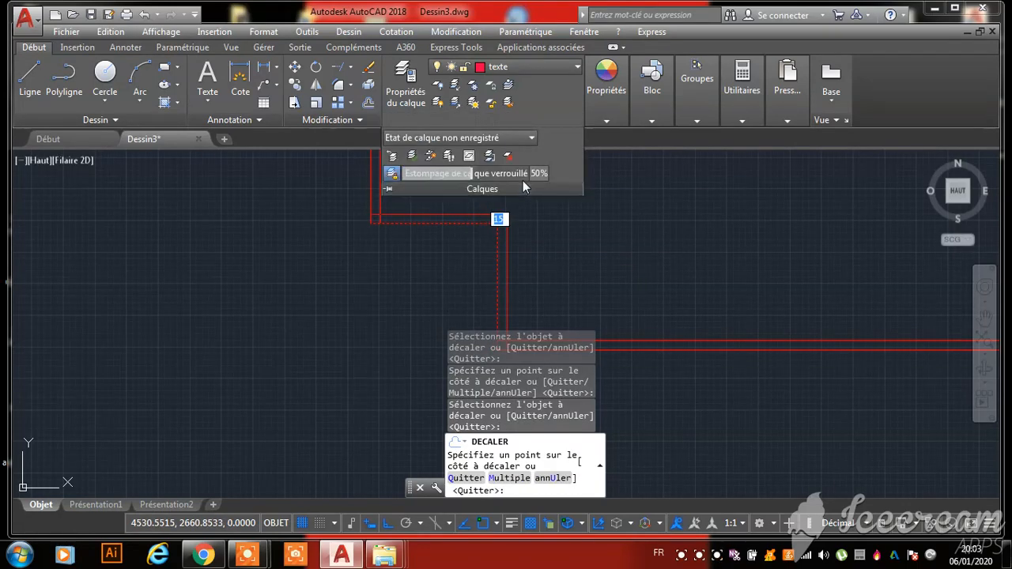
{"action": "left_click", "coordinate": [554, 210]}
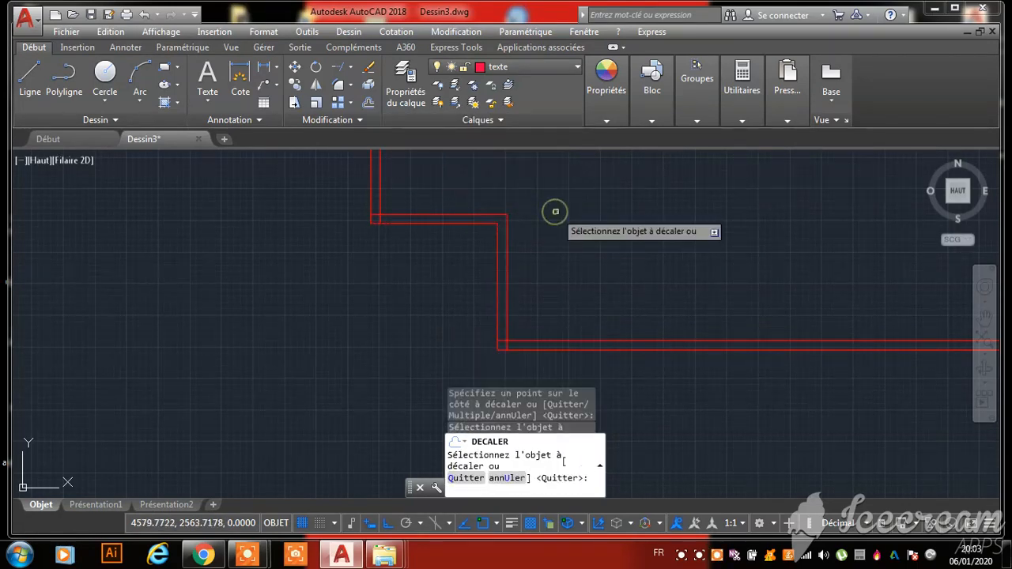
Offset the new inner lines, including the stepped corner, inward by another 15 units
{"action": "scroll", "coordinate": [476, 264], "scroll_direction": "down", "scroll_amount": 5}
{"action": "scroll", "coordinate": [506, 273], "scroll_direction": "down", "scroll_amount": 3}
{"action": "scroll", "coordinate": [534, 238], "scroll_direction": "up", "scroll_amount": 6}
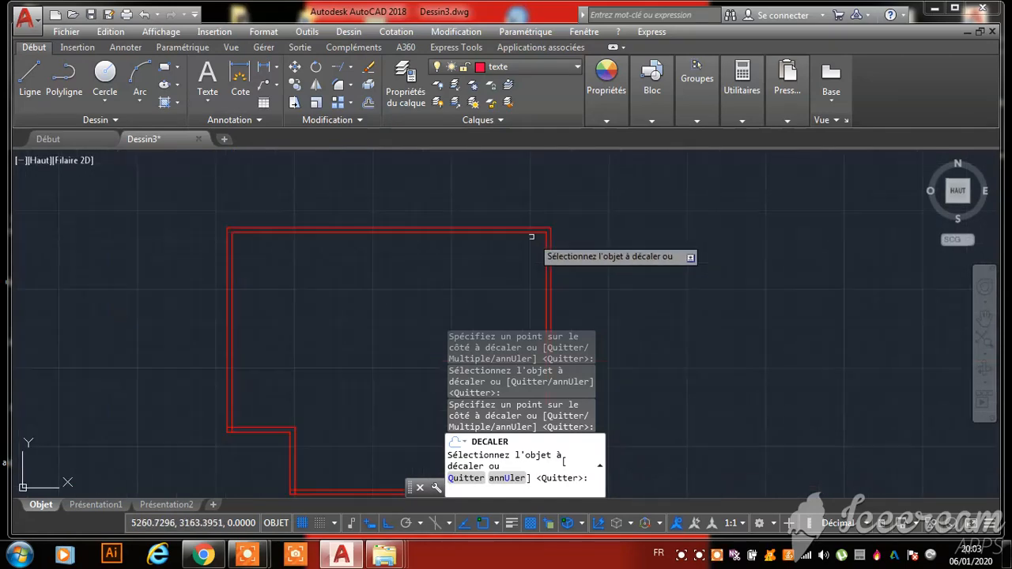
{"action": "left_click", "coordinate": [544, 232]}
{"action": "left_click", "coordinate": [486, 294]}
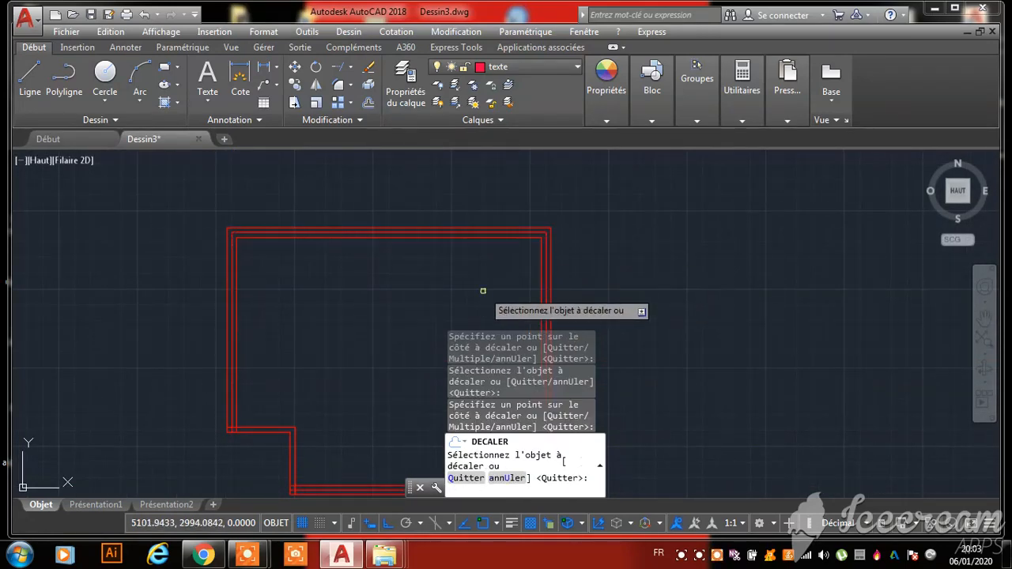
{"action": "scroll", "coordinate": [358, 376], "scroll_direction": "up", "scroll_amount": 3}
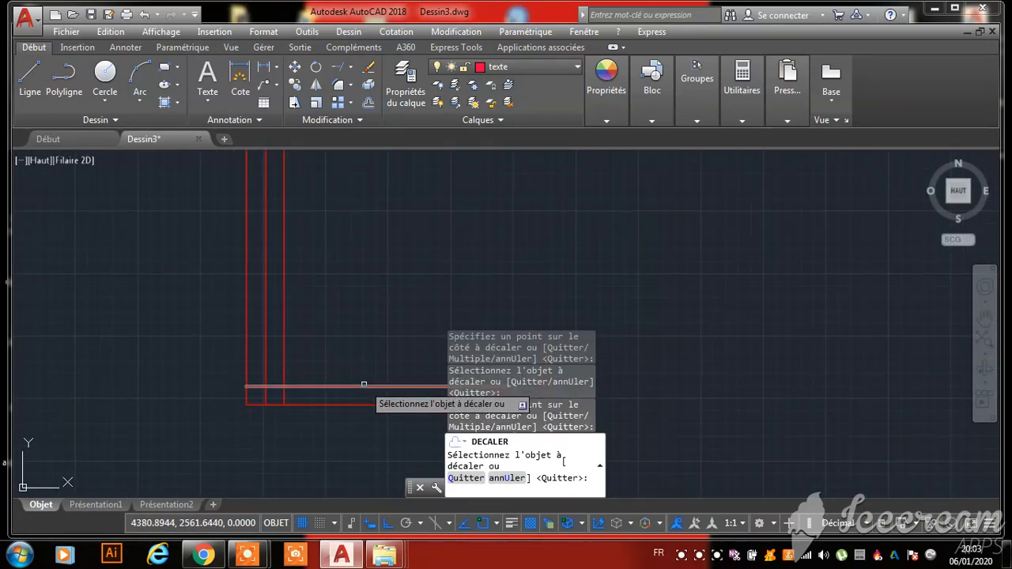
{"action": "left_click", "coordinate": [361, 386]}
{"action": "left_click", "coordinate": [429, 259]}
{"action": "scroll", "coordinate": [251, 253], "scroll_direction": "down", "scroll_amount": 5}
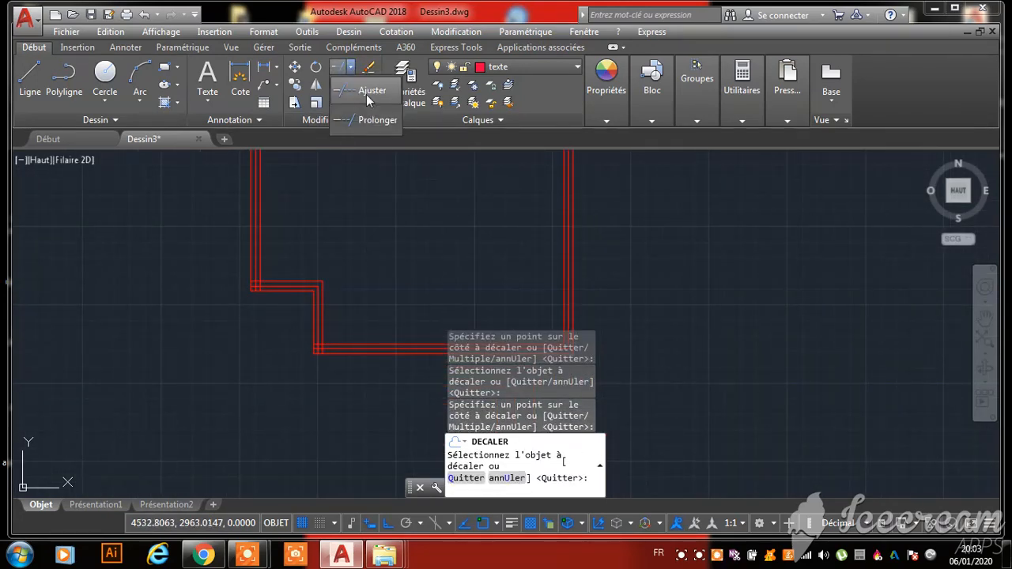
Trim the overlapping line ends where the left vertical wall meets the horizontal part of the step
{"action": "left_click", "coordinate": [353, 73]}
{"action": "key", "text": "Return"}
{"action": "scroll", "coordinate": [297, 431], "scroll_direction": "up", "scroll_amount": 8}
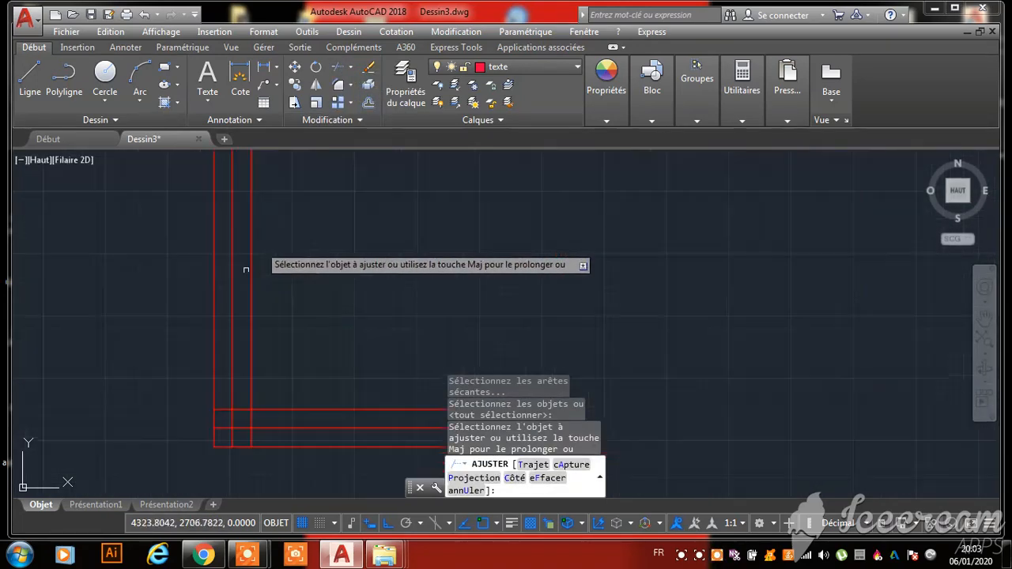
{"action": "scroll", "coordinate": [216, 398], "scroll_direction": "up", "scroll_amount": 5}
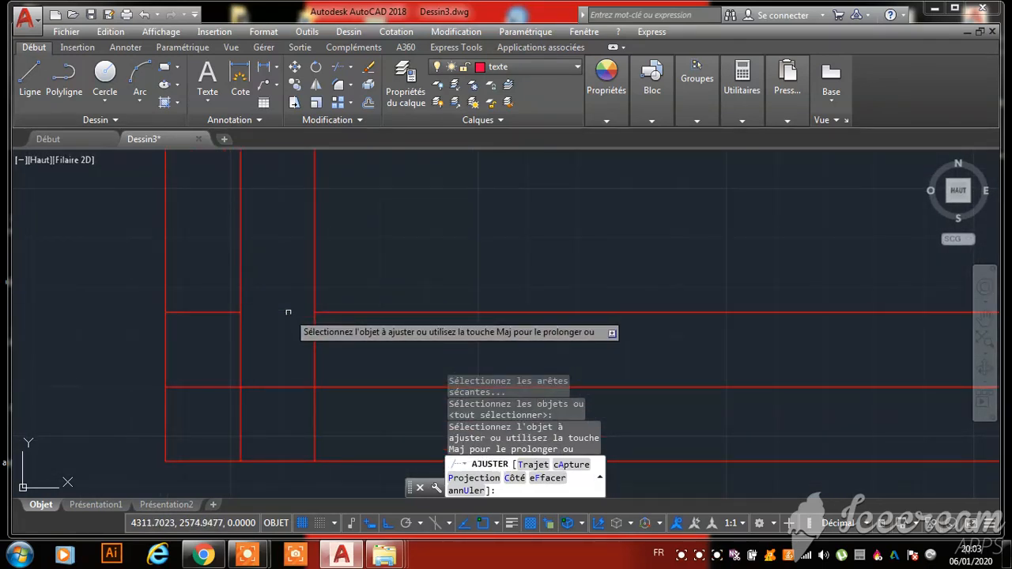
{"action": "left_click", "coordinate": [316, 335]}
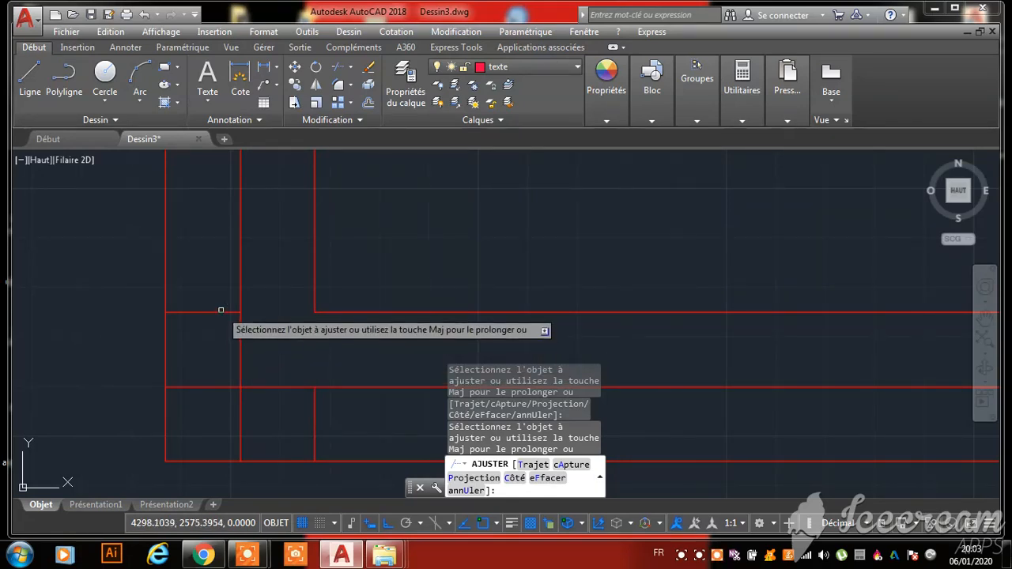
{"action": "scroll", "coordinate": [294, 345], "scroll_direction": "down", "scroll_amount": 5}
{"action": "scroll", "coordinate": [279, 372], "scroll_direction": "up", "scroll_amount": 3}
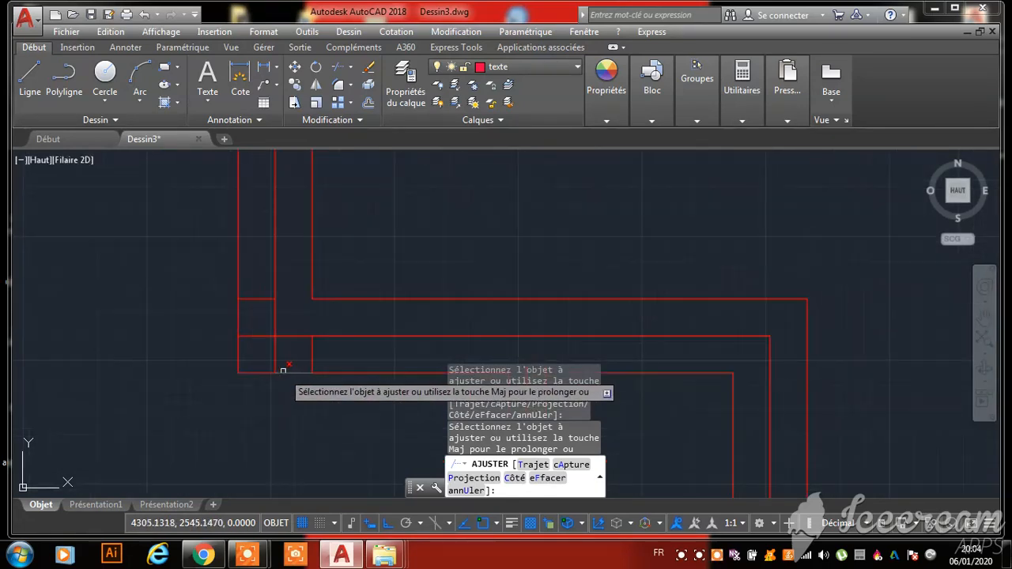
{"action": "left_click", "coordinate": [337, 350]}
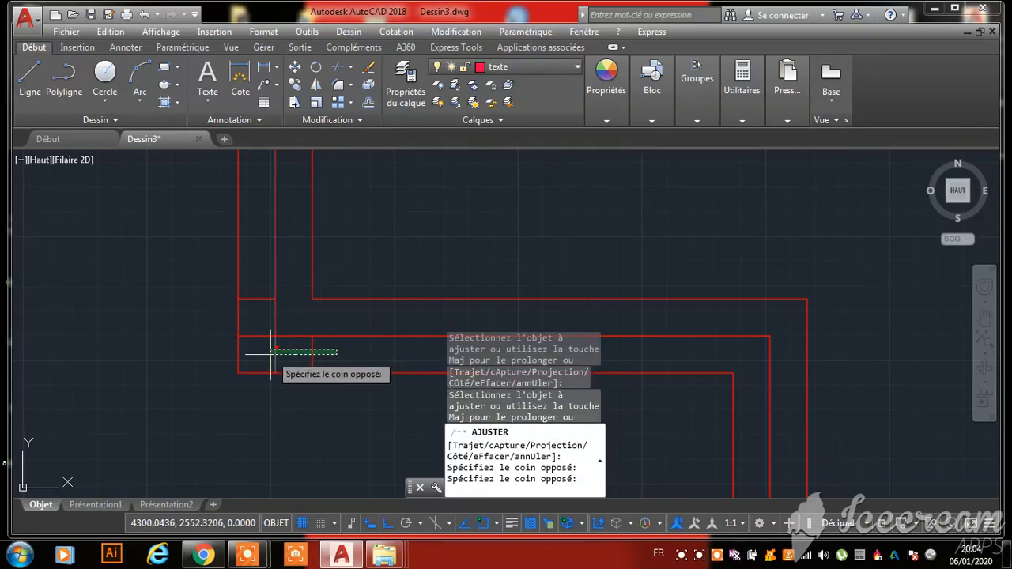
{"action": "left_click", "coordinate": [274, 352]}
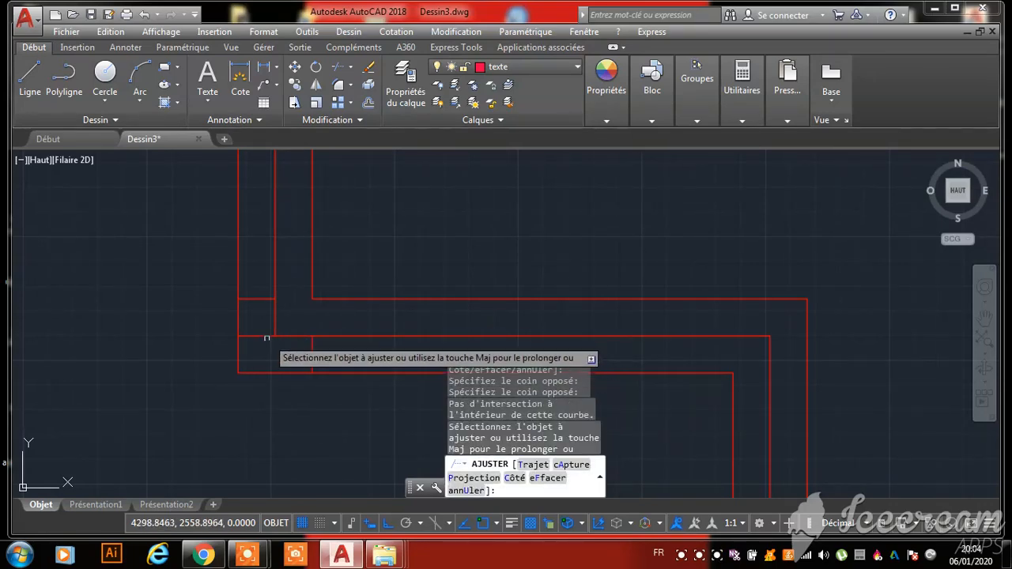
Trim the overlapping inner and middle line ends at the lower-left corner below the step
{"action": "scroll", "coordinate": [327, 380], "scroll_direction": "down", "scroll_amount": 4}
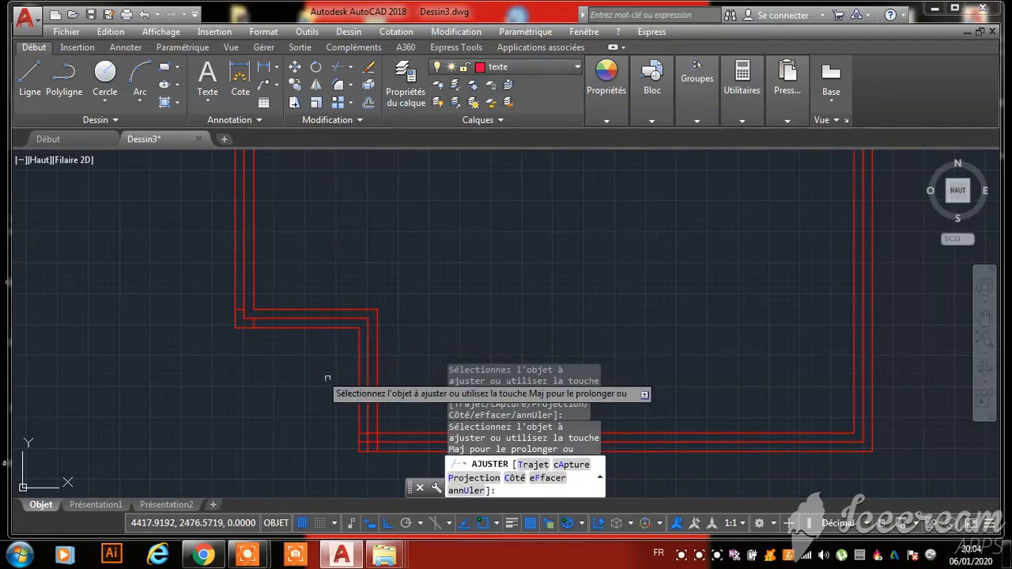
{"action": "scroll", "coordinate": [369, 454], "scroll_direction": "up", "scroll_amount": 4}
{"action": "scroll", "coordinate": [330, 294], "scroll_direction": "down", "scroll_amount": 2}
{"action": "scroll", "coordinate": [372, 325], "scroll_direction": "up", "scroll_amount": 5}
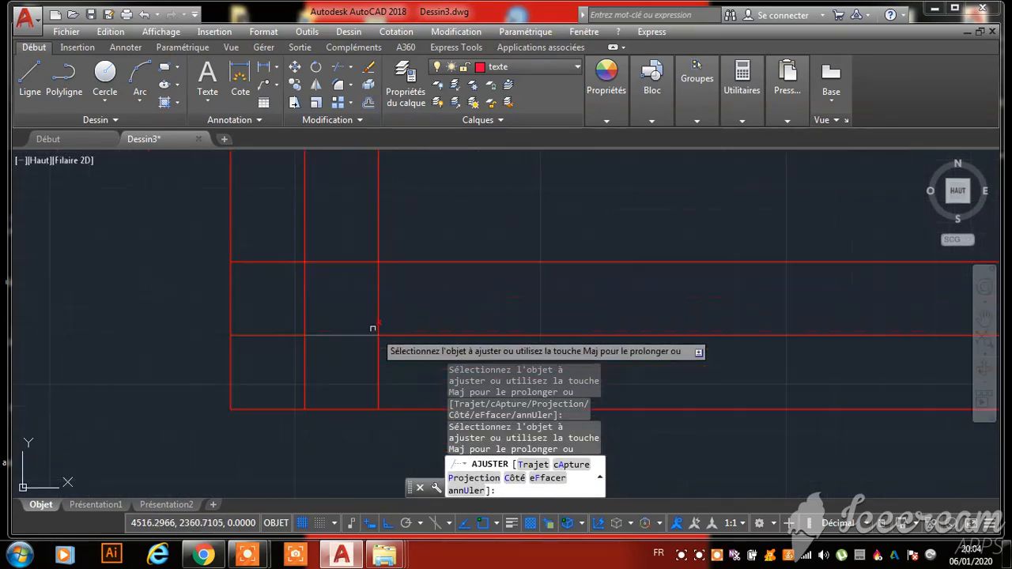
{"action": "left_click", "coordinate": [271, 240]}
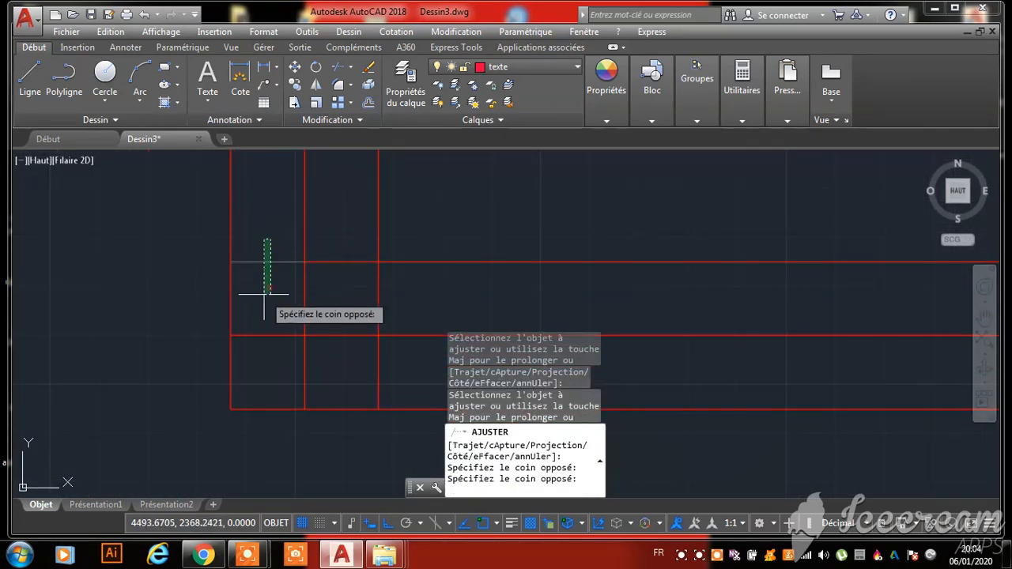
{"action": "left_click", "coordinate": [263, 294]}
{"action": "left_click", "coordinate": [352, 227]}
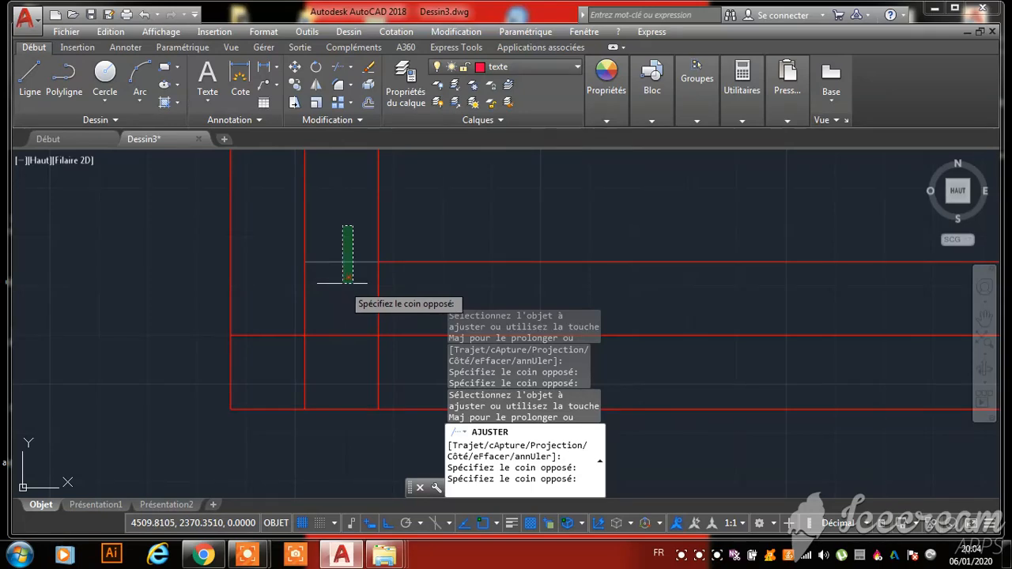
{"action": "left_click", "coordinate": [345, 281]}
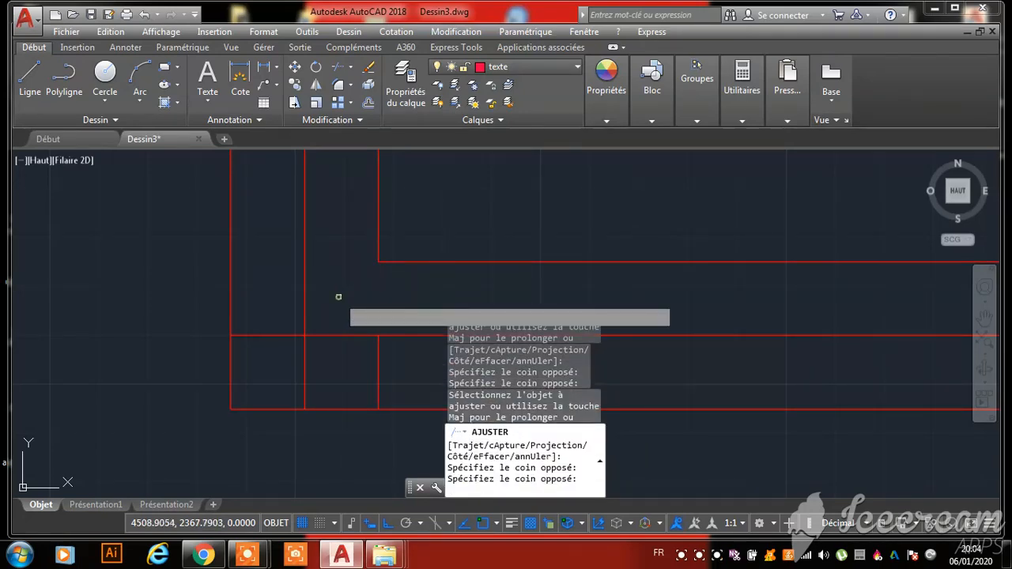
{"action": "left_click", "coordinate": [392, 366]}
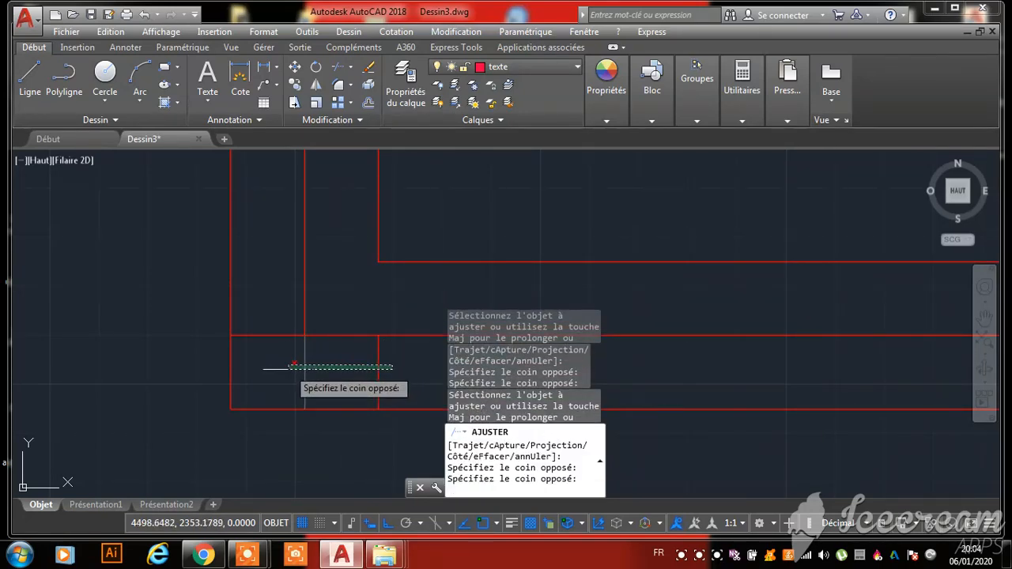
{"action": "left_click", "coordinate": [290, 367]}
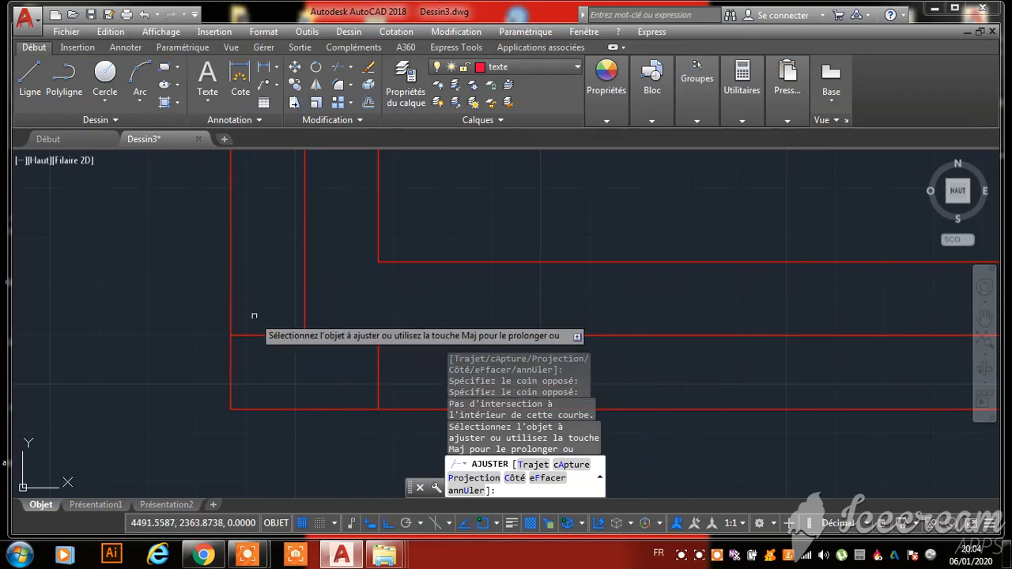
{"action": "left_click", "coordinate": [269, 335]}
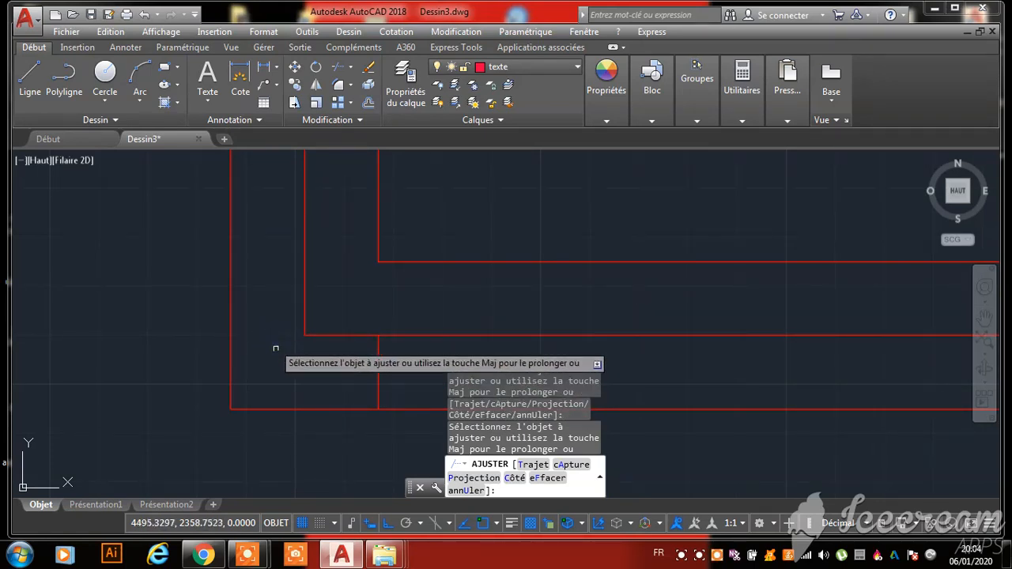
{"action": "key", "text": "Escape"}
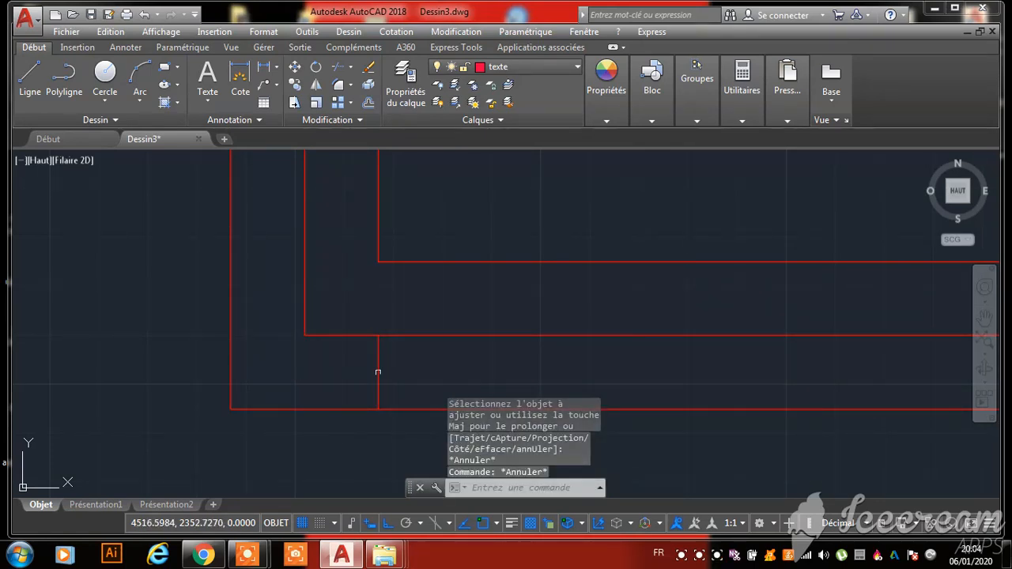
{"action": "left_click", "coordinate": [378, 372]}
{"action": "scroll", "coordinate": [444, 382], "scroll_direction": "down", "scroll_amount": 4}
{"action": "scroll", "coordinate": [346, 323], "scroll_direction": "up", "scroll_amount": 3}
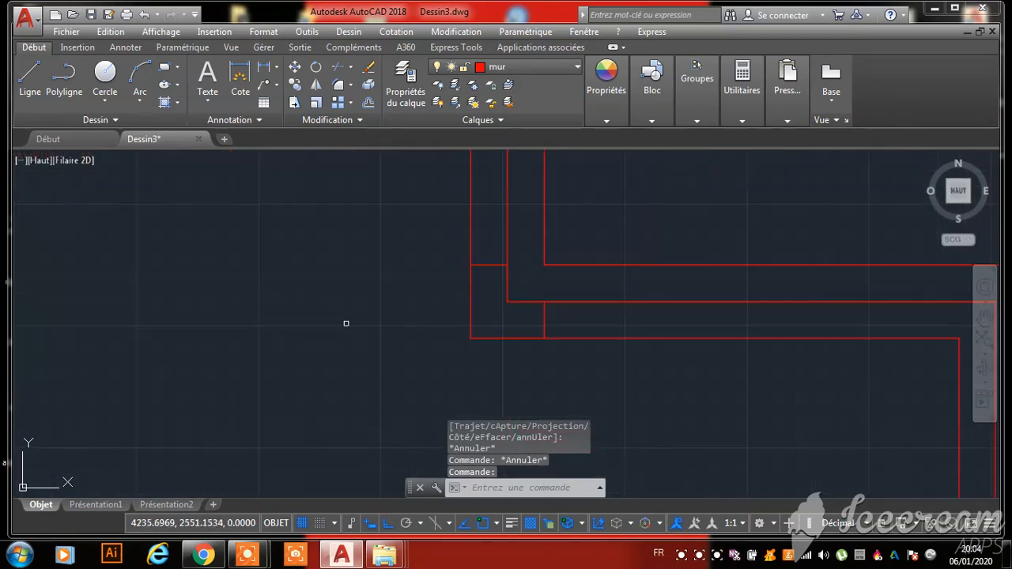
{"action": "left_click", "coordinate": [544, 319]}
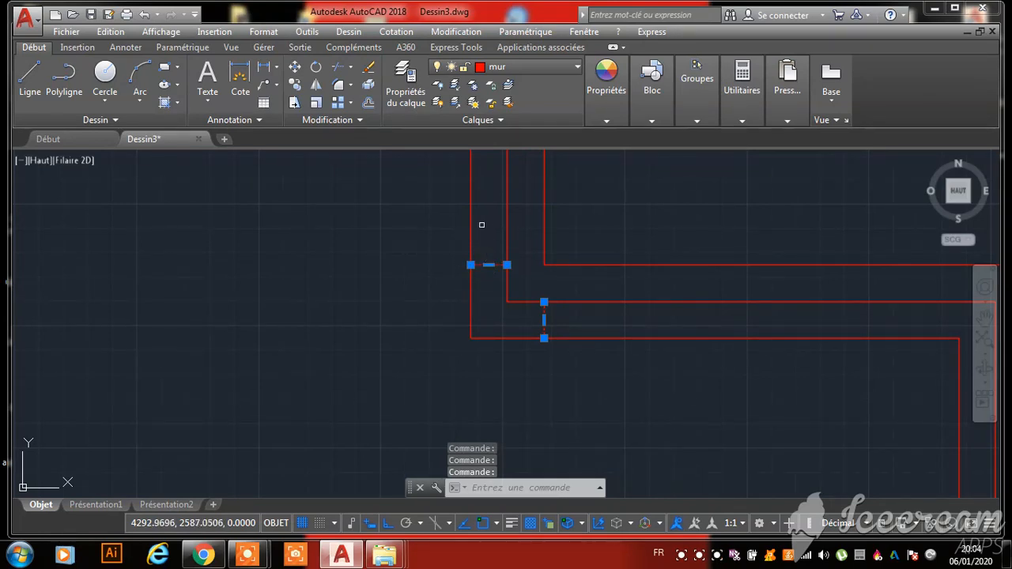
{"action": "left_click", "coordinate": [489, 250]}
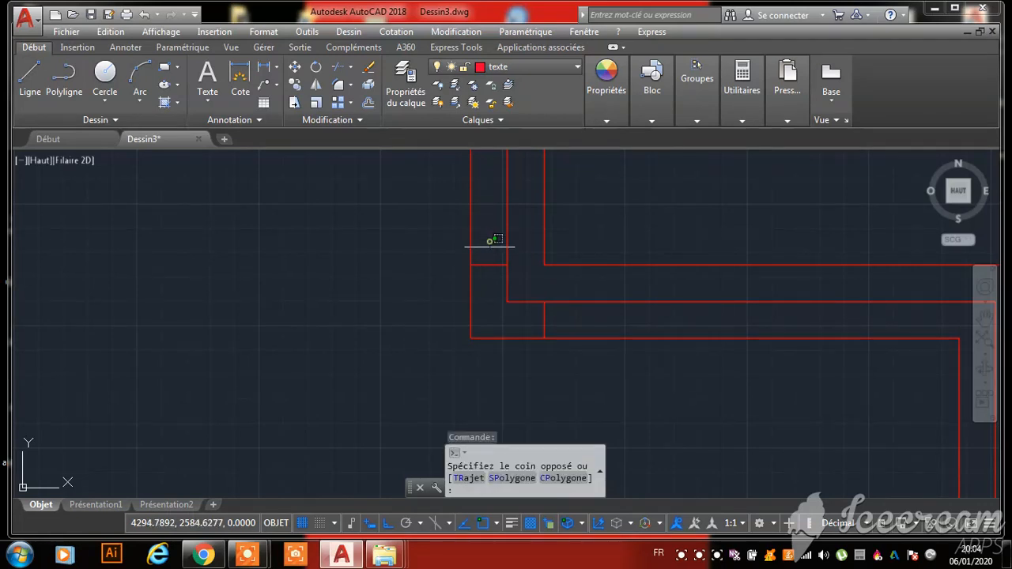
{"action": "left_click", "coordinate": [482, 293]}
{"action": "left_click", "coordinate": [558, 317]}
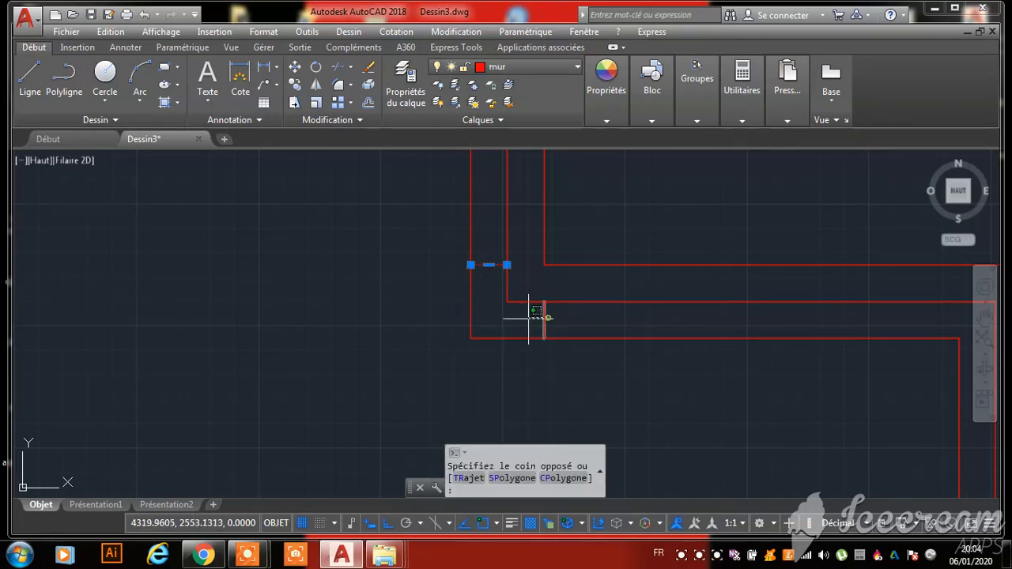
{"action": "left_click", "coordinate": [516, 322]}
{"action": "scroll", "coordinate": [424, 213], "scroll_direction": "down", "scroll_amount": 6}
{"action": "scroll", "coordinate": [605, 359], "scroll_direction": "up", "scroll_amount": 4}
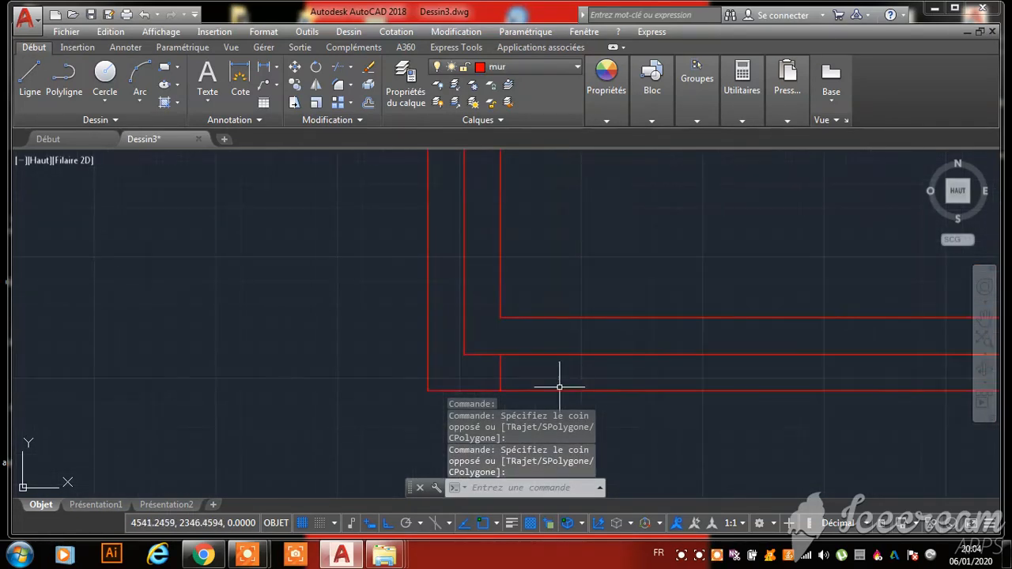
{"action": "left_click", "coordinate": [543, 372]}
{"action": "left_click", "coordinate": [485, 353]}
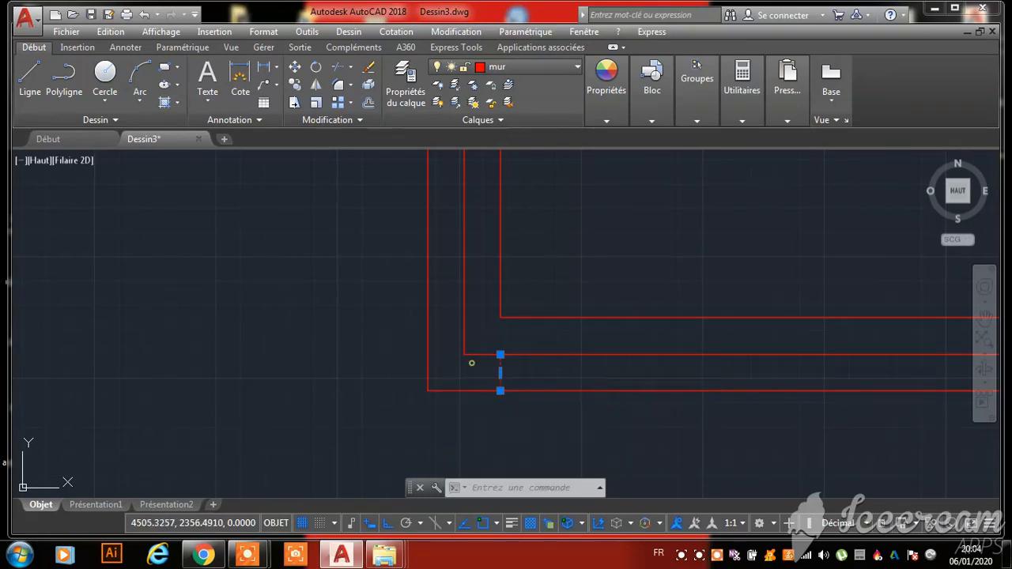
{"action": "key", "text": "Escape"}
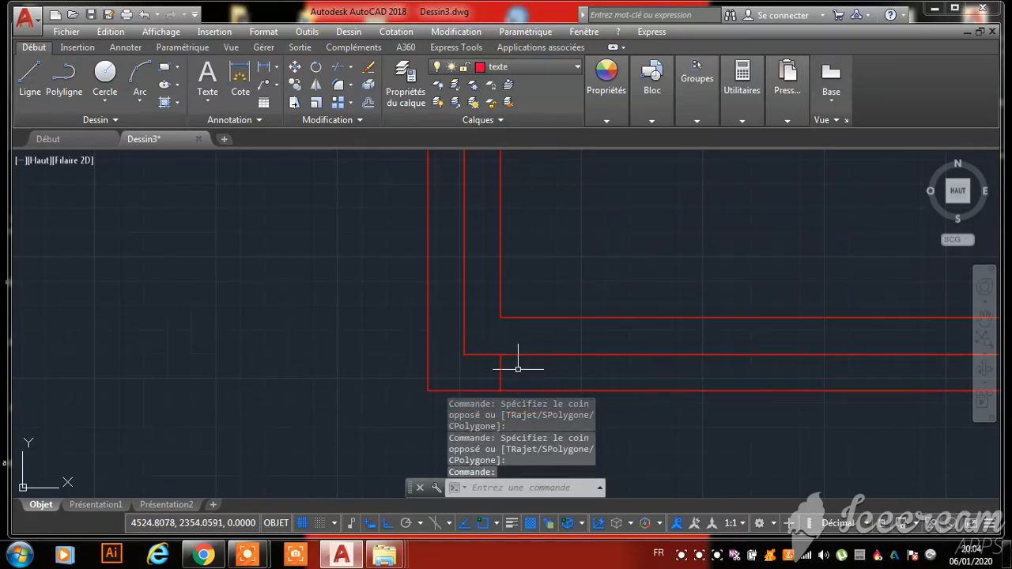
Erase the short leftover vertical segment between the outer and middle lines at the lower-left corner below the step
{"action": "left_click", "coordinate": [501, 369]}
{"action": "right_click", "coordinate": [546, 367]}
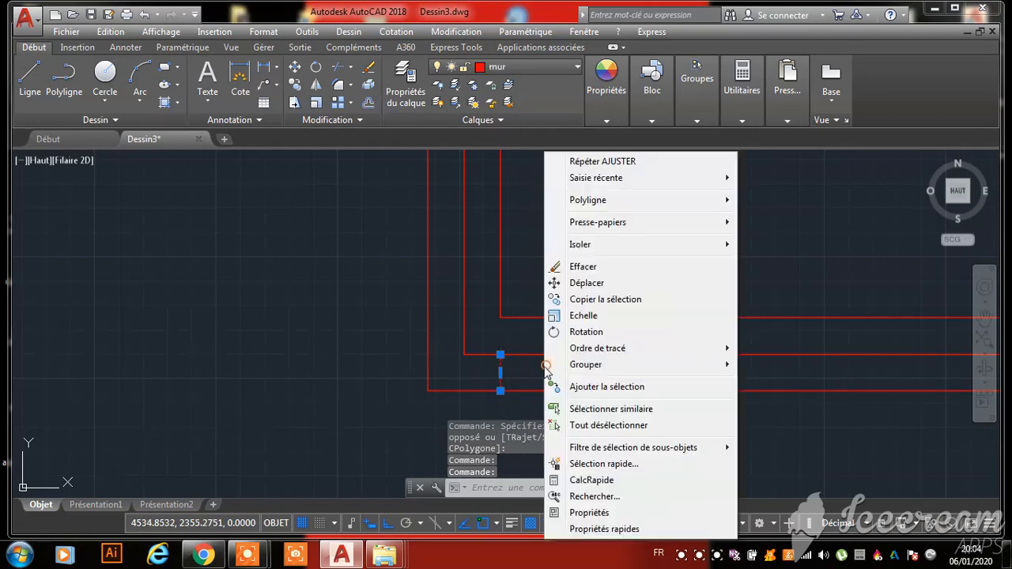
{"action": "left_click", "coordinate": [597, 268]}
Erase the two short leftover segments between the outer and middle wall lines at the outer corner of the step
{"action": "scroll", "coordinate": [659, 390], "scroll_direction": "down", "scroll_amount": 3}
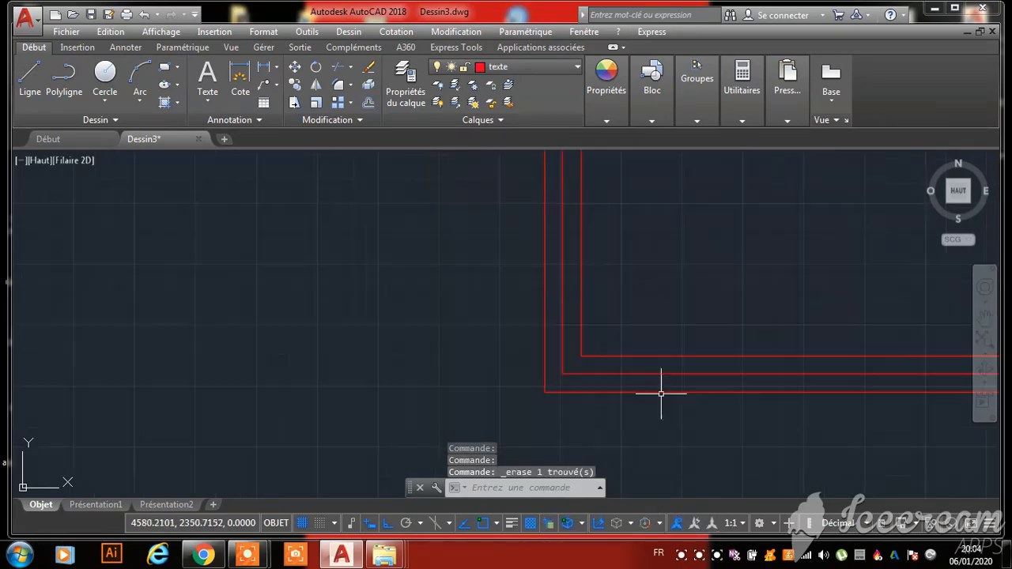
{"action": "scroll", "coordinate": [504, 269], "scroll_direction": "up", "scroll_amount": 5}
{"action": "left_click", "coordinate": [578, 268]}
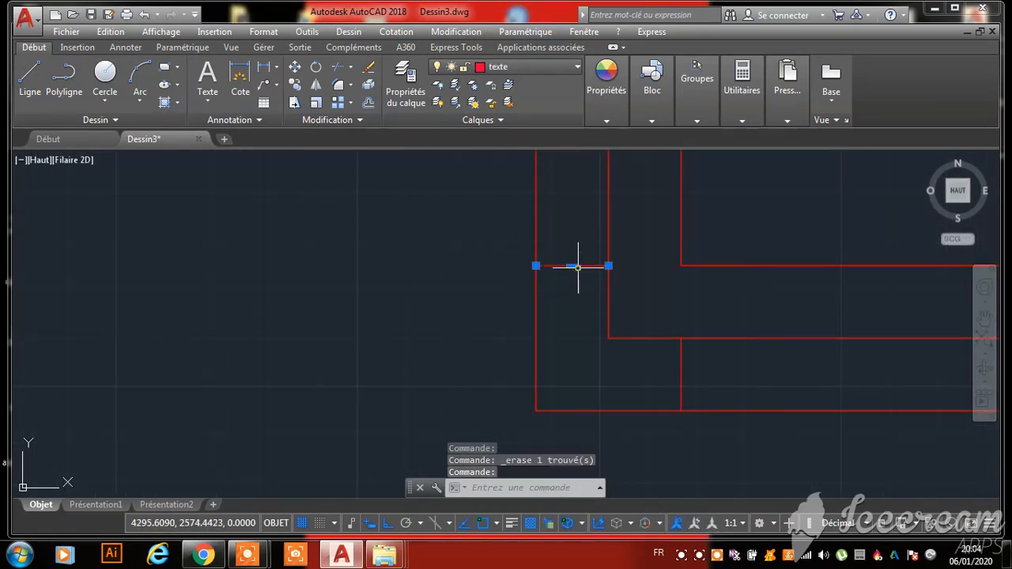
{"action": "right_click", "coordinate": [580, 275]}
{"action": "left_click", "coordinate": [618, 268]}
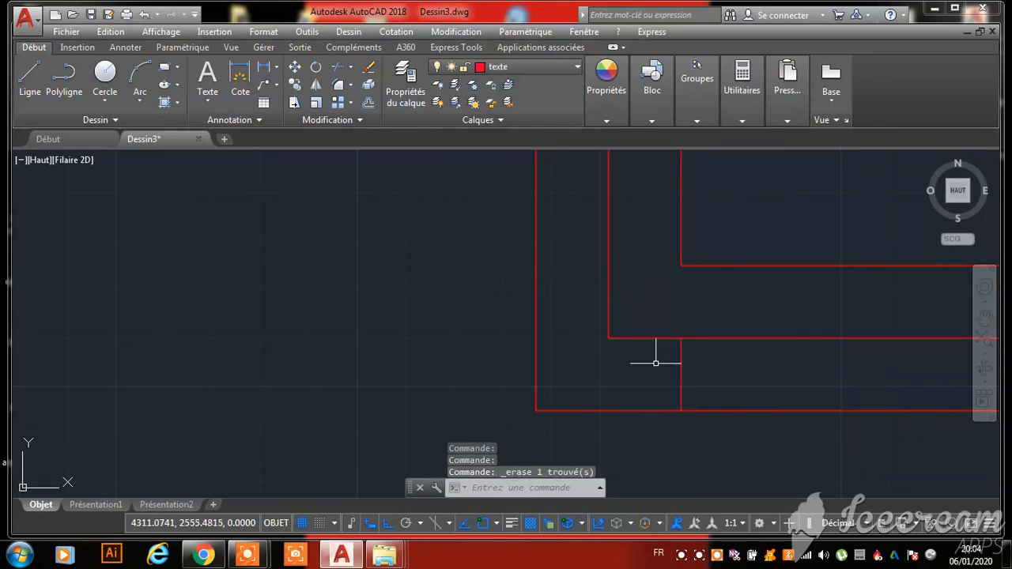
{"action": "left_click", "coordinate": [677, 378]}
{"action": "left_click", "coordinate": [689, 377]}
{"action": "left_click", "coordinate": [680, 375]}
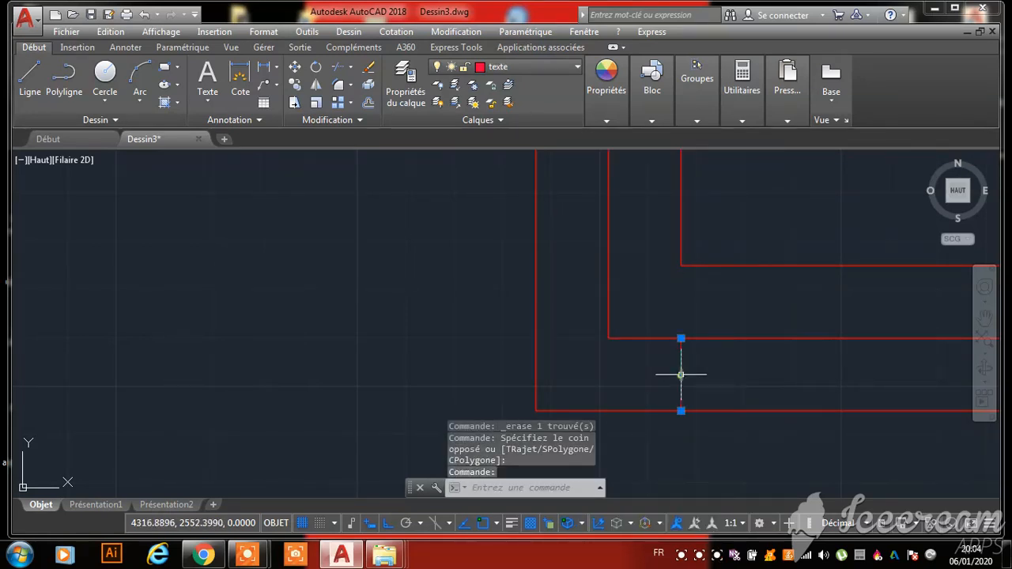
{"action": "right_click", "coordinate": [662, 367]}
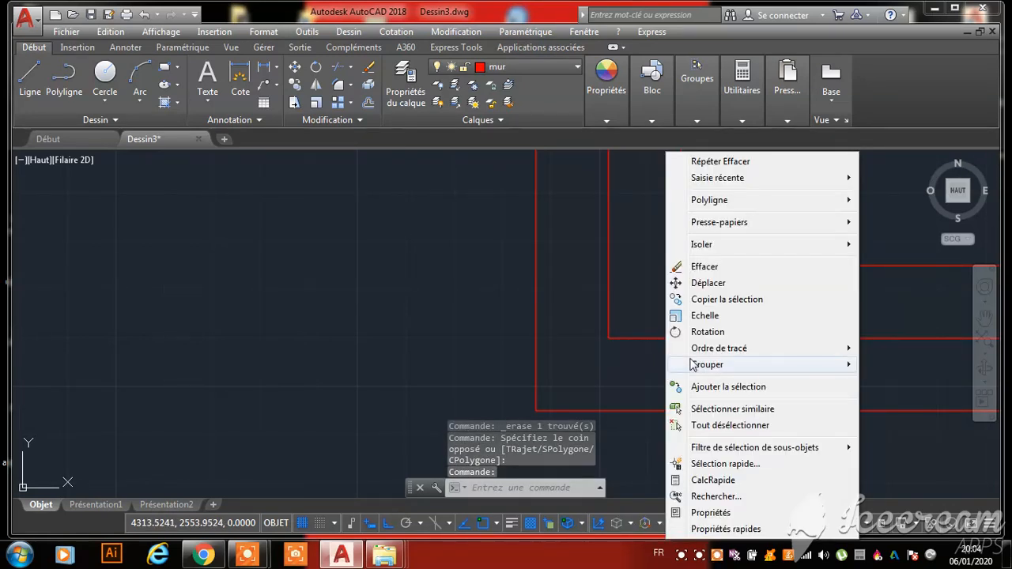
{"action": "left_click", "coordinate": [702, 269]}
{"action": "scroll", "coordinate": [434, 356], "scroll_direction": "down", "scroll_amount": 5}
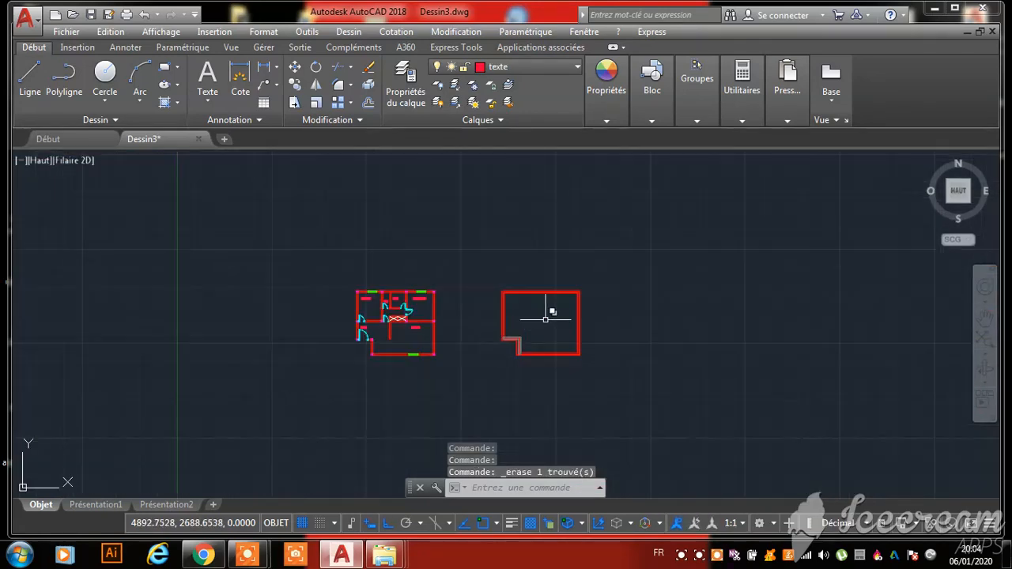
{"action": "scroll", "coordinate": [223, 246], "scroll_direction": "up", "scroll_amount": 6}
{"action": "scroll", "coordinate": [394, 234], "scroll_direction": "down", "scroll_amount": 5}
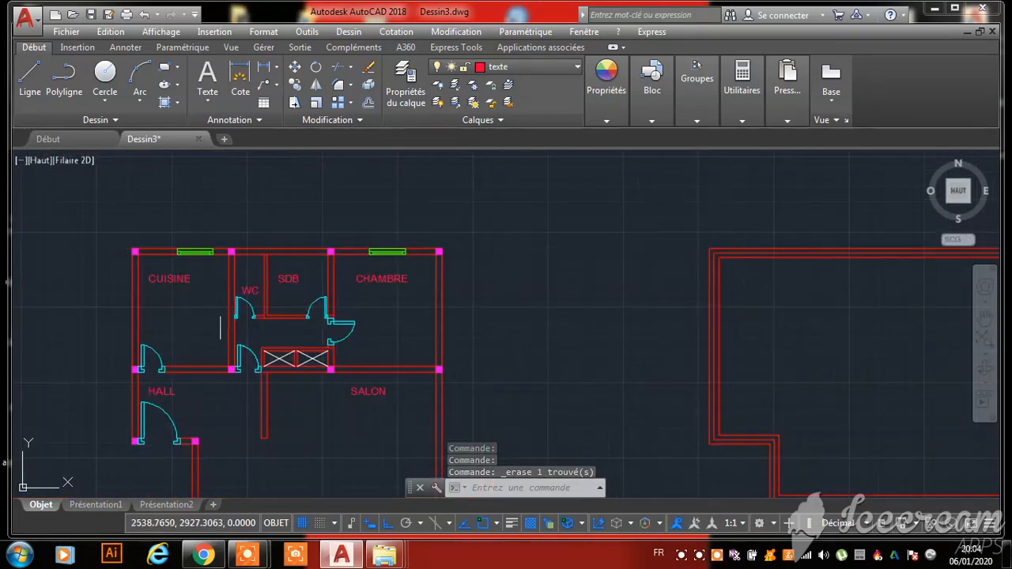
{"action": "scroll", "coordinate": [279, 263], "scroll_direction": "up", "scroll_amount": 5}
{"action": "scroll", "coordinate": [265, 279], "scroll_direction": "down", "scroll_amount": 3}
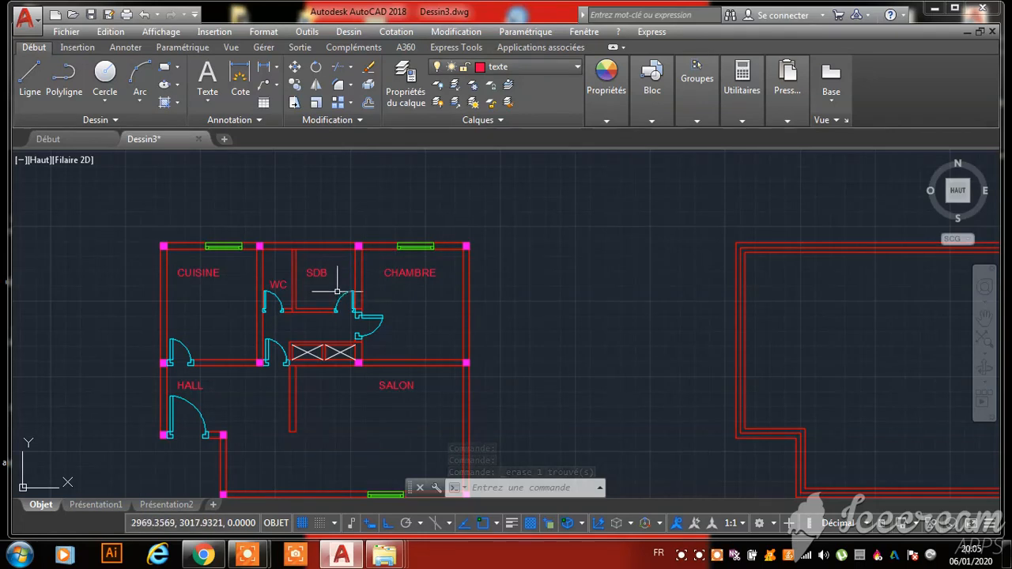
{"action": "scroll", "coordinate": [338, 292], "scroll_direction": "down", "scroll_amount": 3}
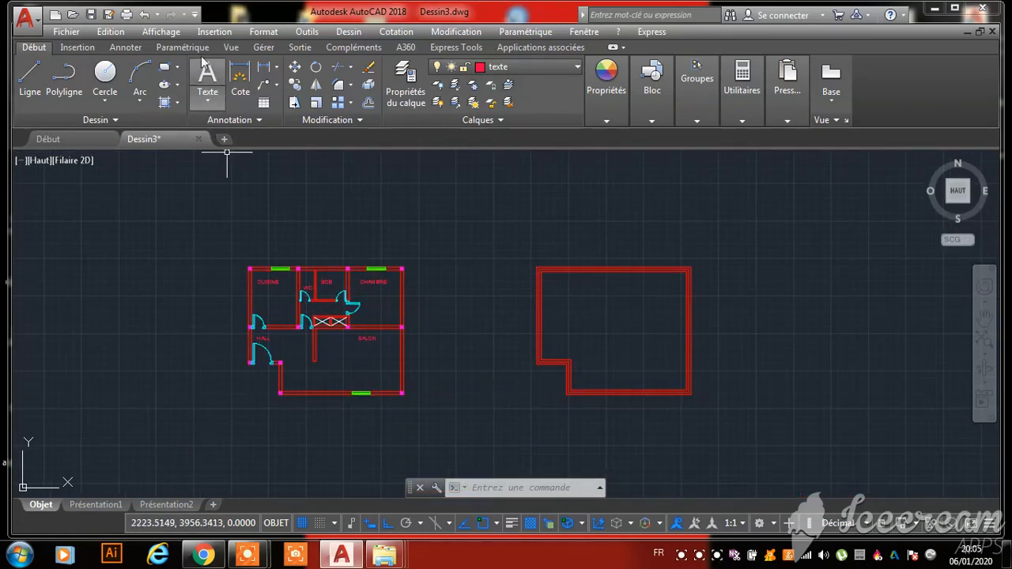
{"action": "left_click", "coordinate": [179, 86]}
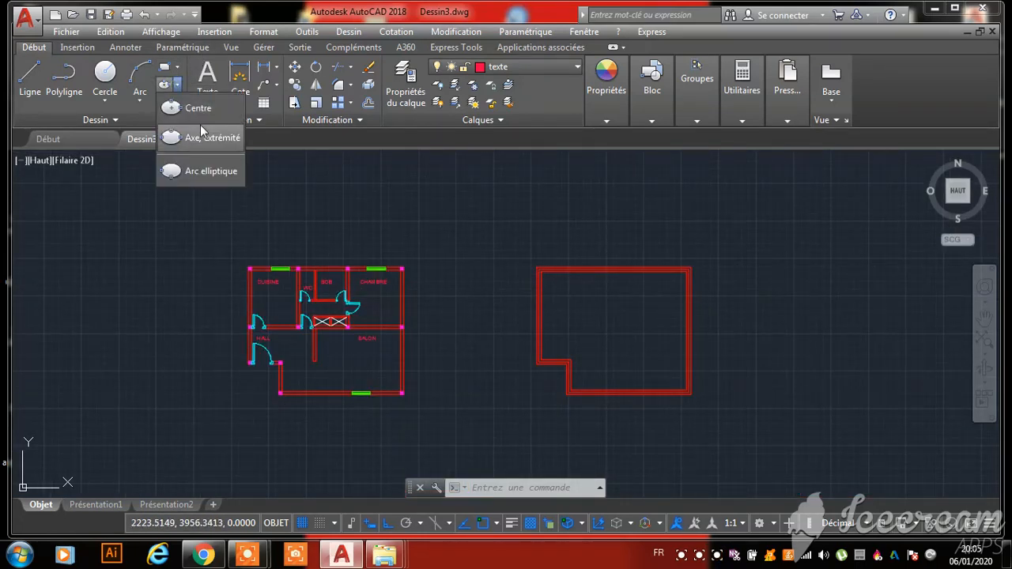
{"action": "left_click", "coordinate": [200, 110]}
{"action": "scroll", "coordinate": [607, 296], "scroll_direction": "up", "scroll_amount": 5}
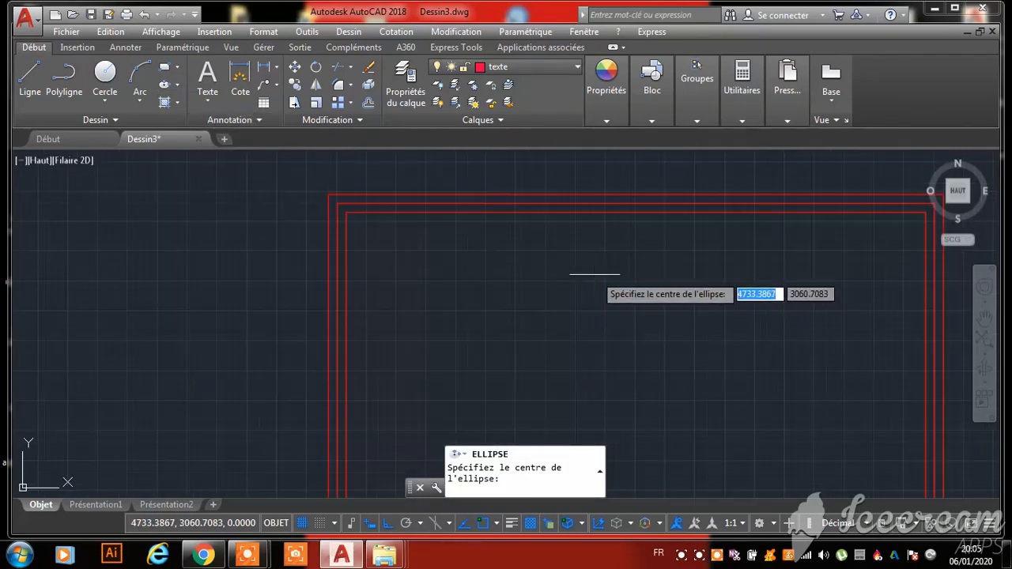
{"action": "left_click", "coordinate": [597, 231]}
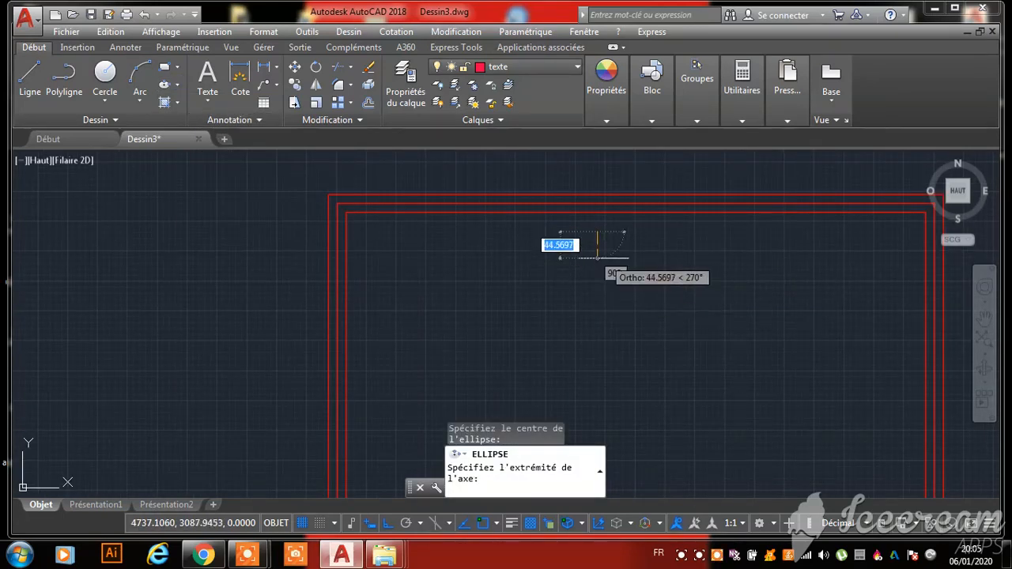
{"action": "key", "text": "Escape"}
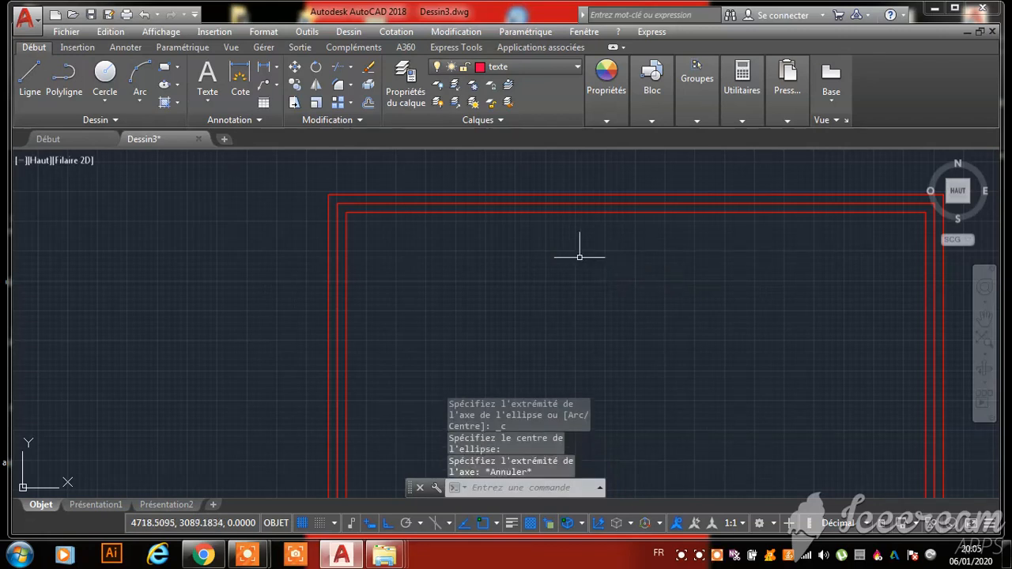
{"action": "left_click", "coordinate": [167, 85]}
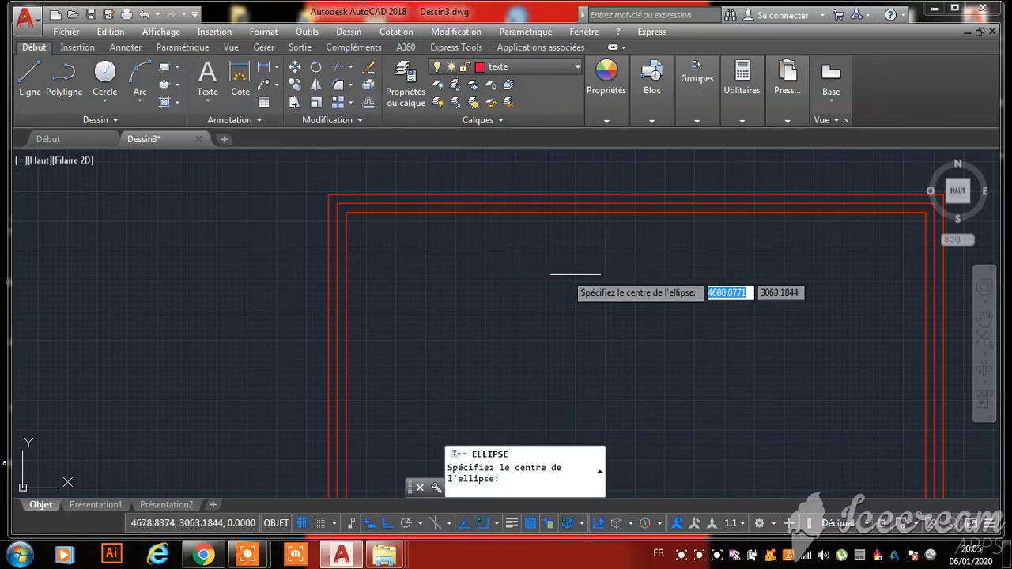
{"action": "left_click", "coordinate": [616, 253]}
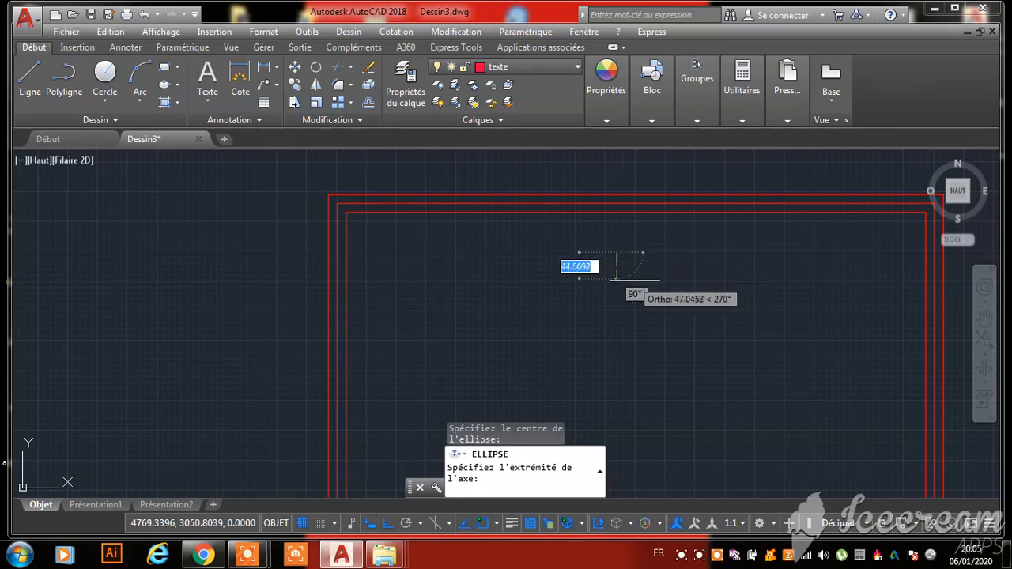
{"action": "left_click", "coordinate": [629, 288]}
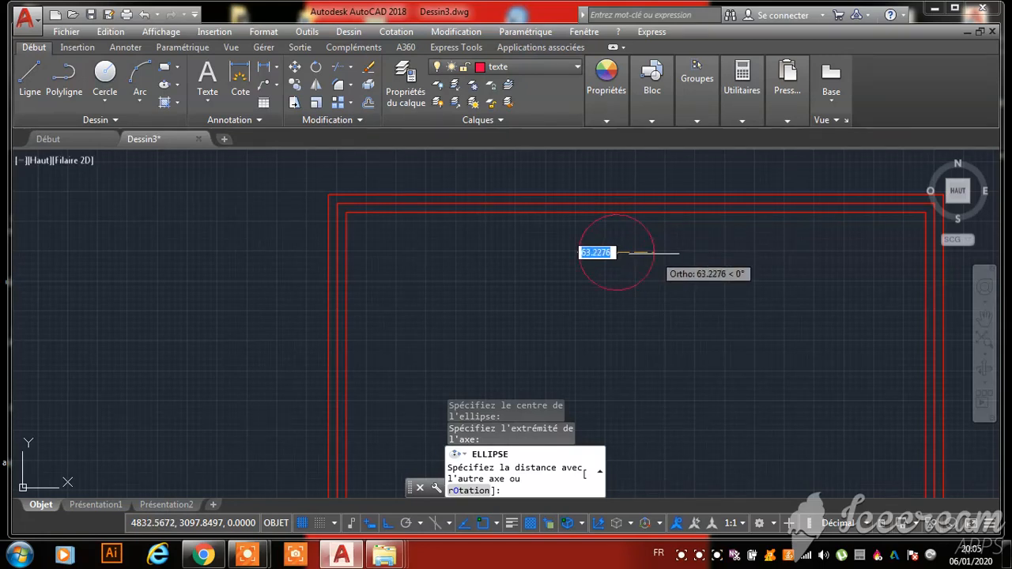
{"action": "key", "text": "Escape"}
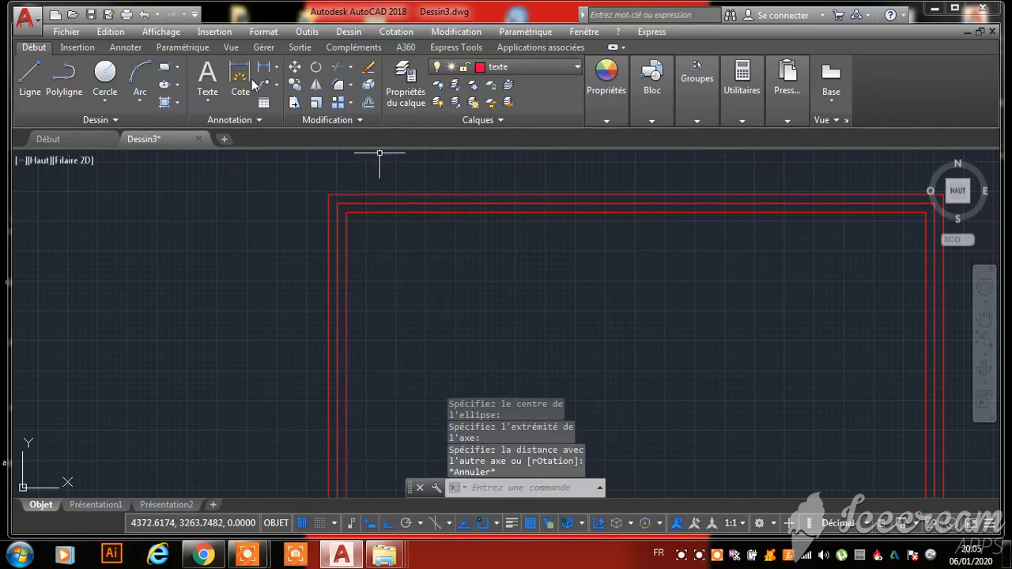
Draw a 40 by 40 rectangle with its first corner just inside the upper wall of the copied outline
{"action": "left_click", "coordinate": [179, 69]}
{"action": "left_click", "coordinate": [193, 89]}
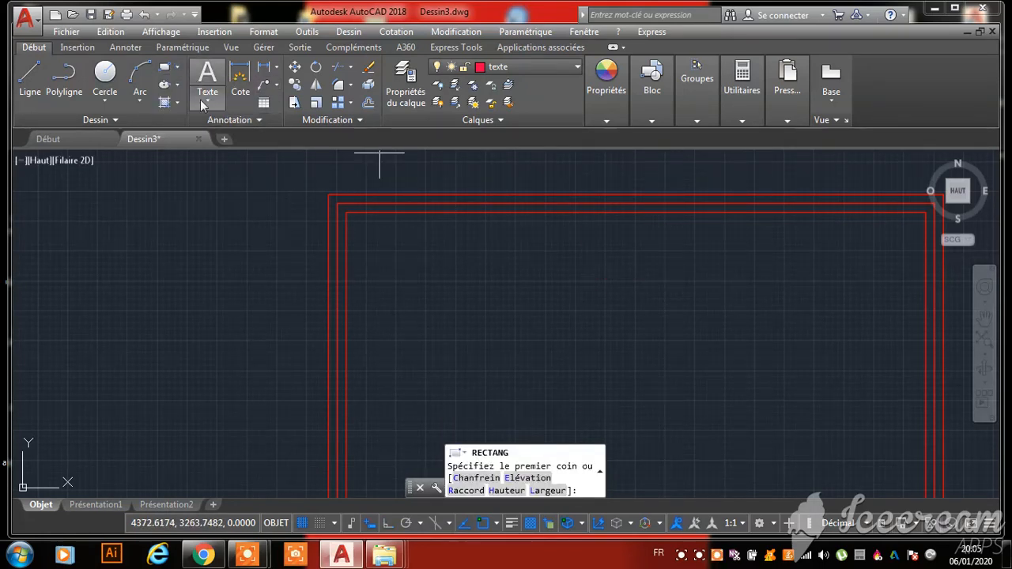
{"action": "left_click", "coordinate": [547, 234]}
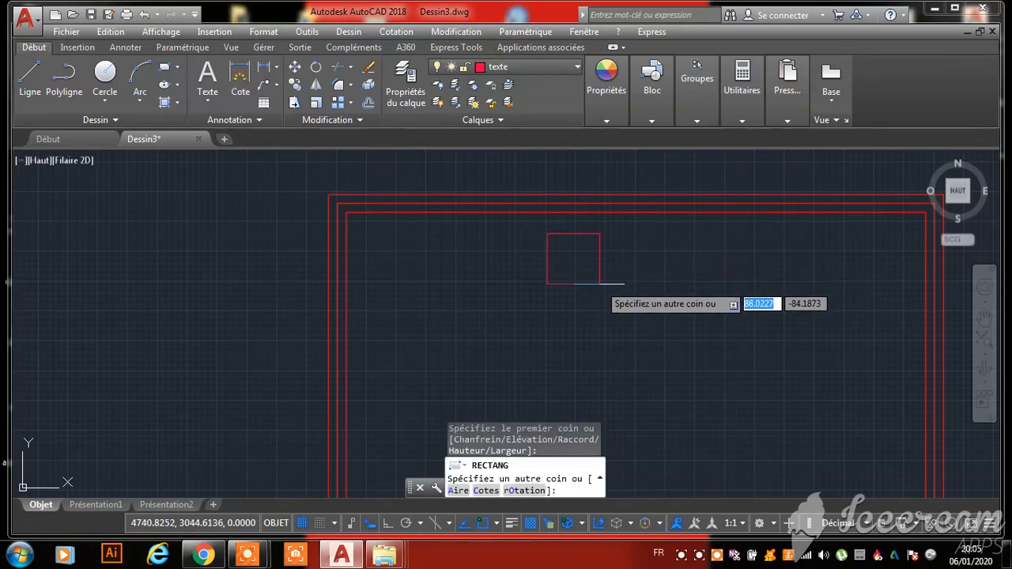
{"action": "type", "text": "40"}
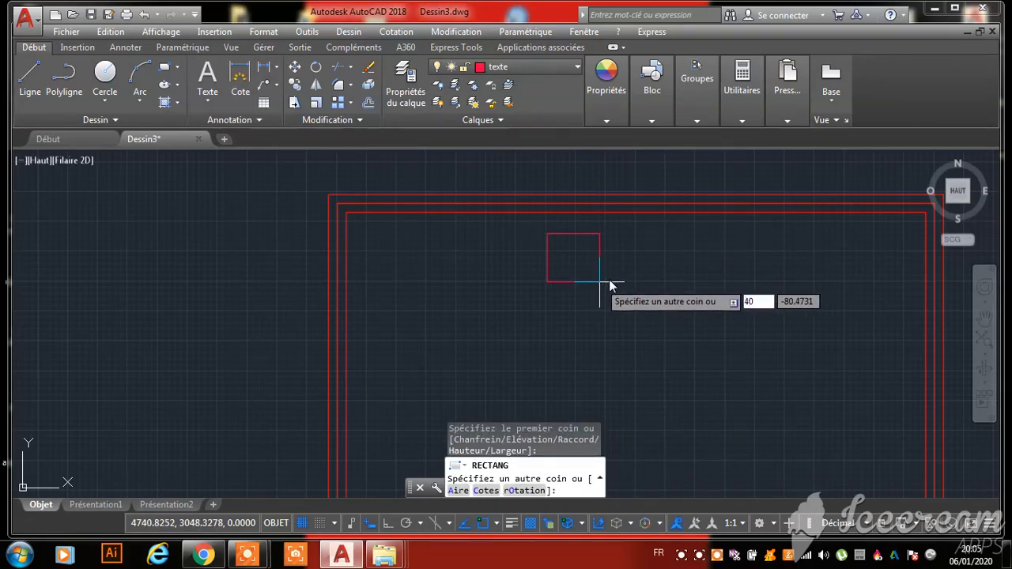
{"action": "key", "text": "Tab"}
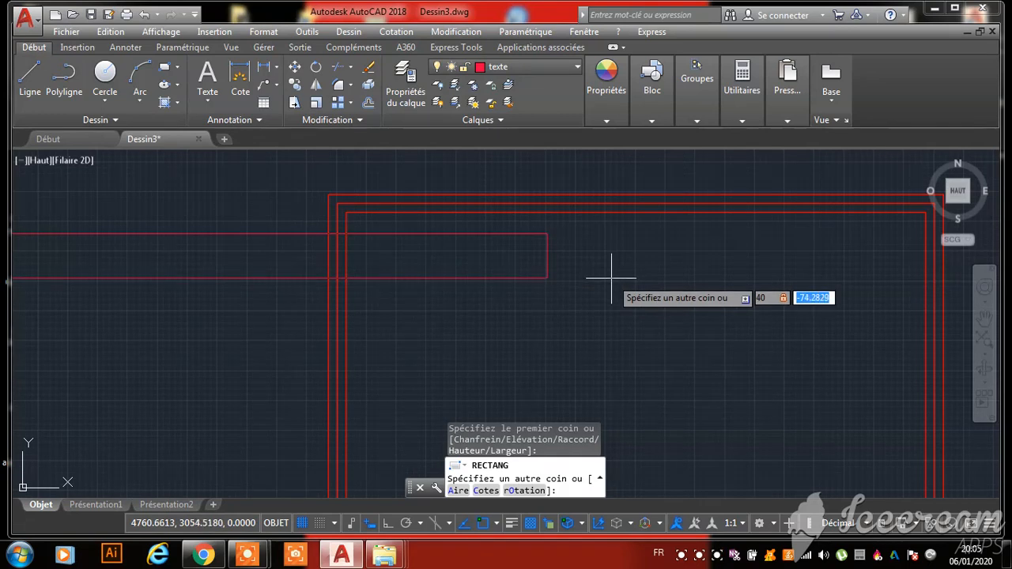
{"action": "type", "text": "40"}
{"action": "key", "text": "Return"}
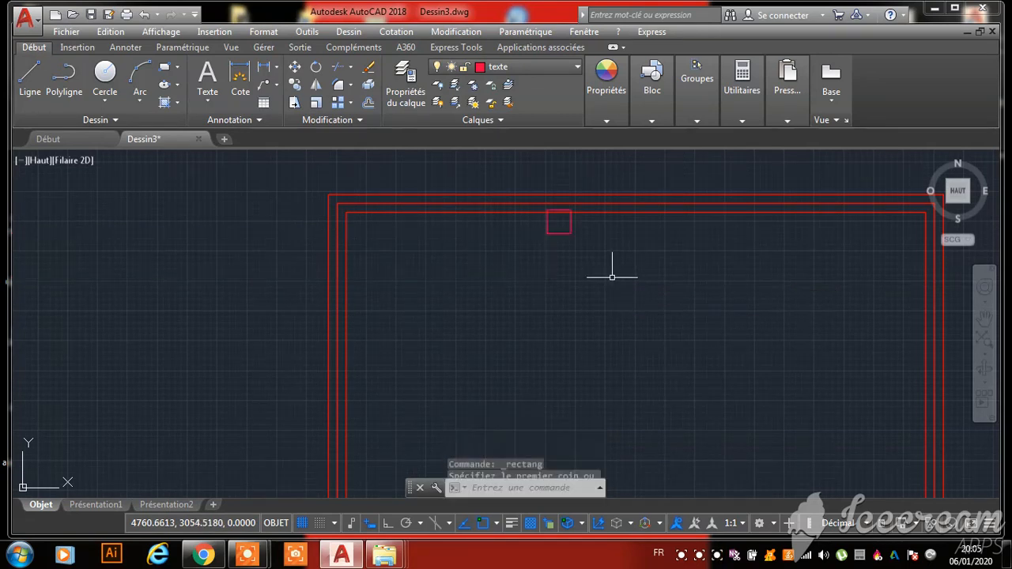
Move the small square straight down by its upper-right corner until it is clear of the upper wall lines
{"action": "left_click", "coordinate": [563, 234]}
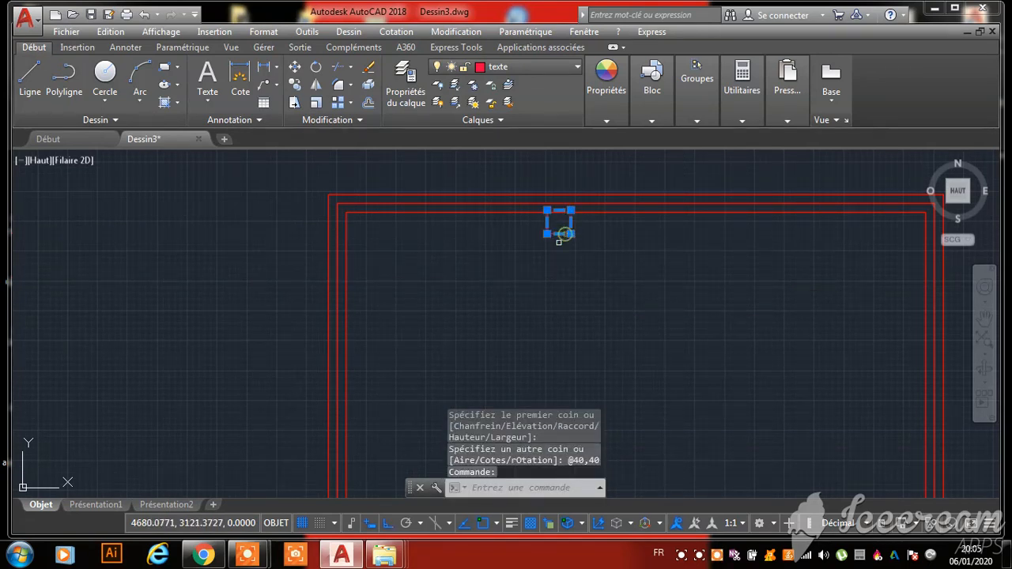
{"action": "left_click", "coordinate": [297, 69]}
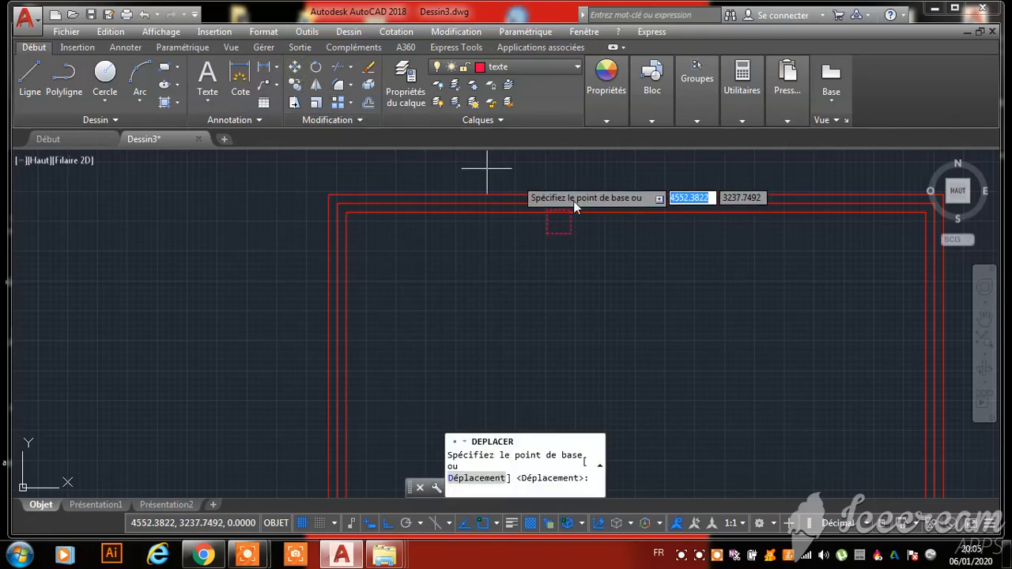
{"action": "scroll", "coordinate": [570, 210], "scroll_direction": "up", "scroll_amount": 5}
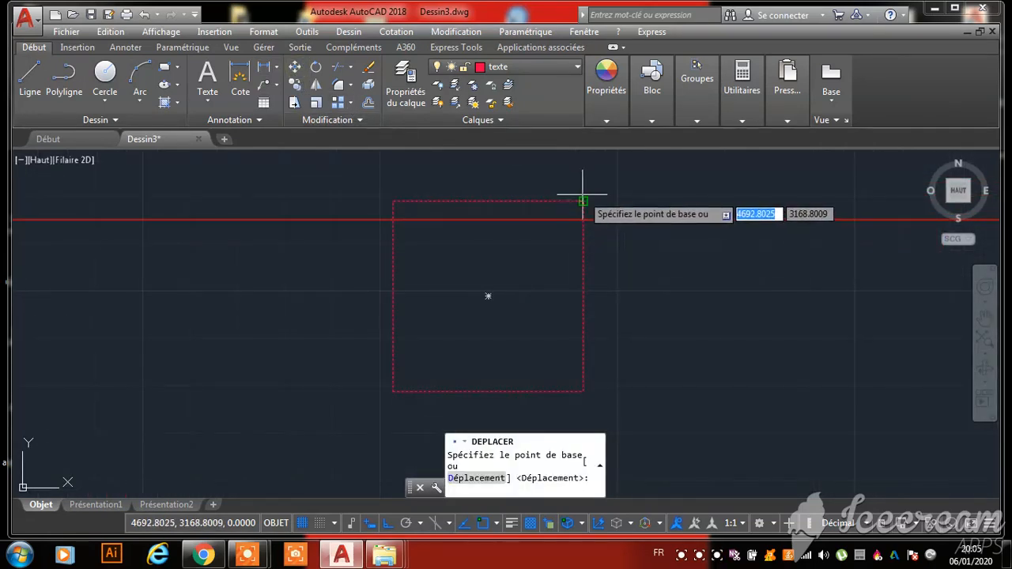
{"action": "left_click", "coordinate": [584, 200]}
{"action": "left_click", "coordinate": [590, 302]}
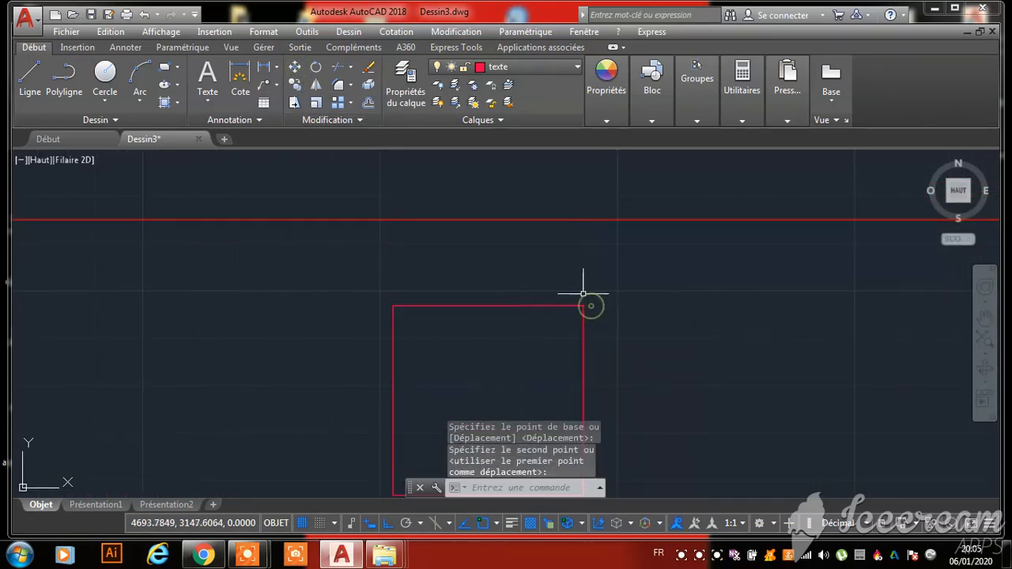
Move the small square horizontally to the right by its lower-right corner, toward the middle of the upper wall
{"action": "scroll", "coordinate": [580, 290], "scroll_direction": "down", "scroll_amount": 5}
{"action": "left_click", "coordinate": [581, 276]}
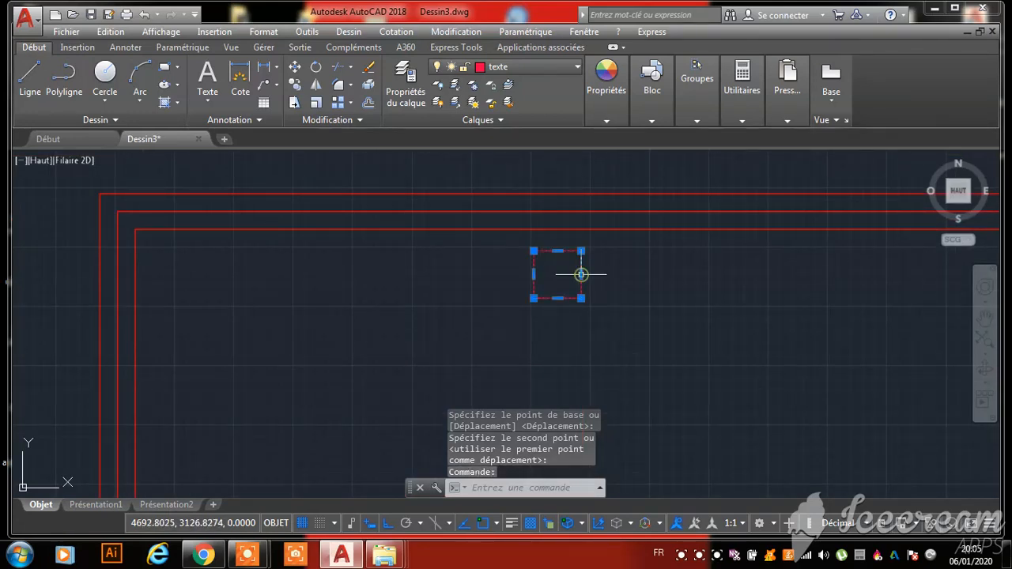
{"action": "left_click", "coordinate": [295, 69]}
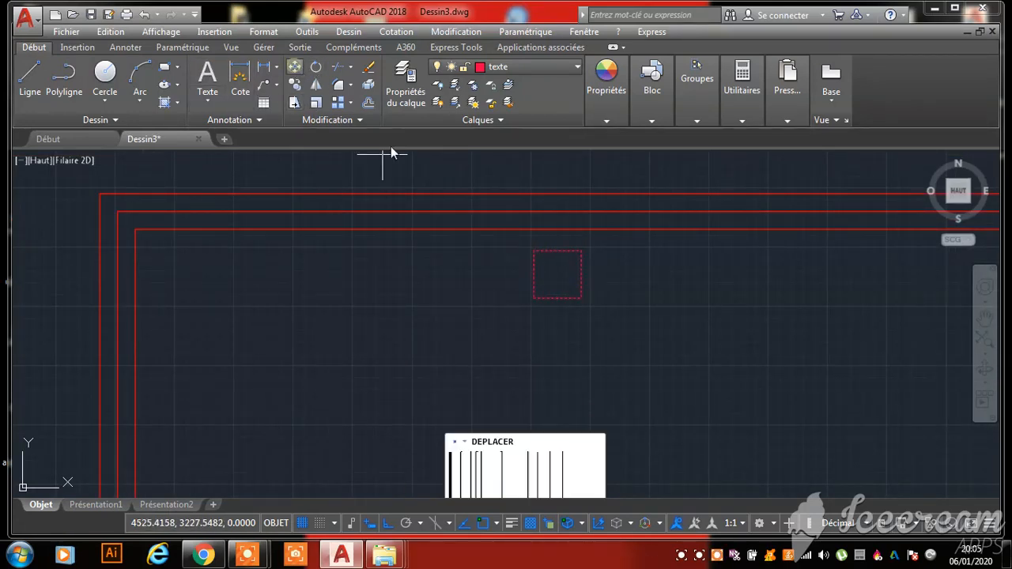
{"action": "left_click", "coordinate": [582, 298]}
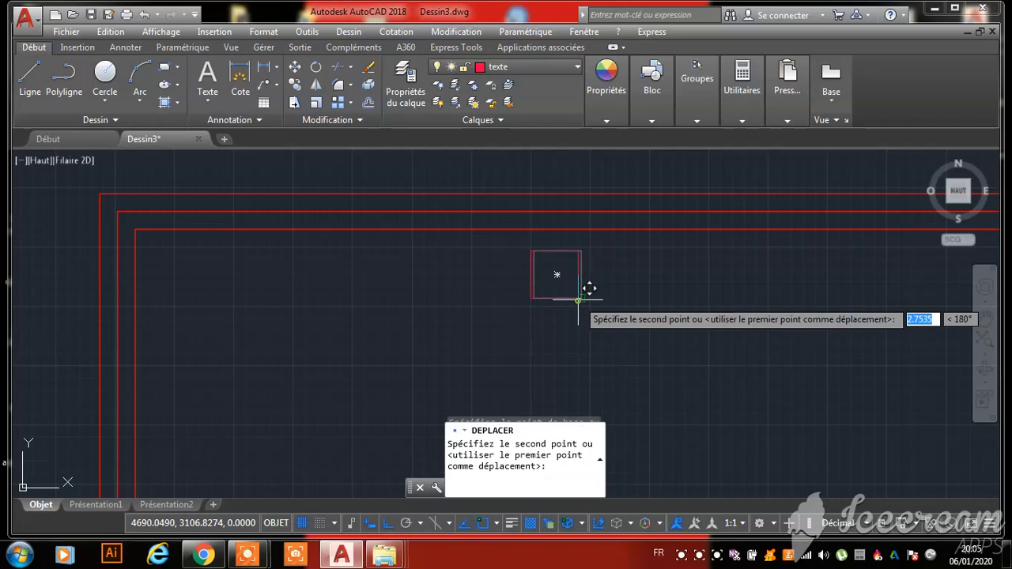
{"action": "left_click", "coordinate": [681, 298]}
Make layer 0 current and transfer the small square from the texte layer to layer 0
{"action": "scroll", "coordinate": [540, 241], "scroll_direction": "down", "scroll_amount": 5}
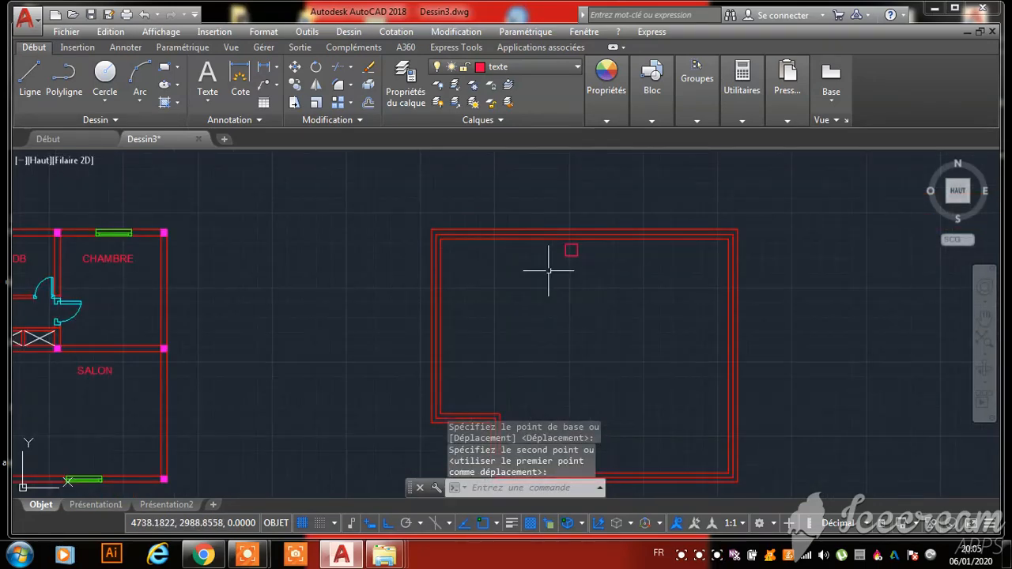
{"action": "scroll", "coordinate": [548, 270], "scroll_direction": "up", "scroll_amount": 5}
{"action": "scroll", "coordinate": [551, 244], "scroll_direction": "down", "scroll_amount": 9}
{"action": "scroll", "coordinate": [472, 287], "scroll_direction": "up", "scroll_amount": 5}
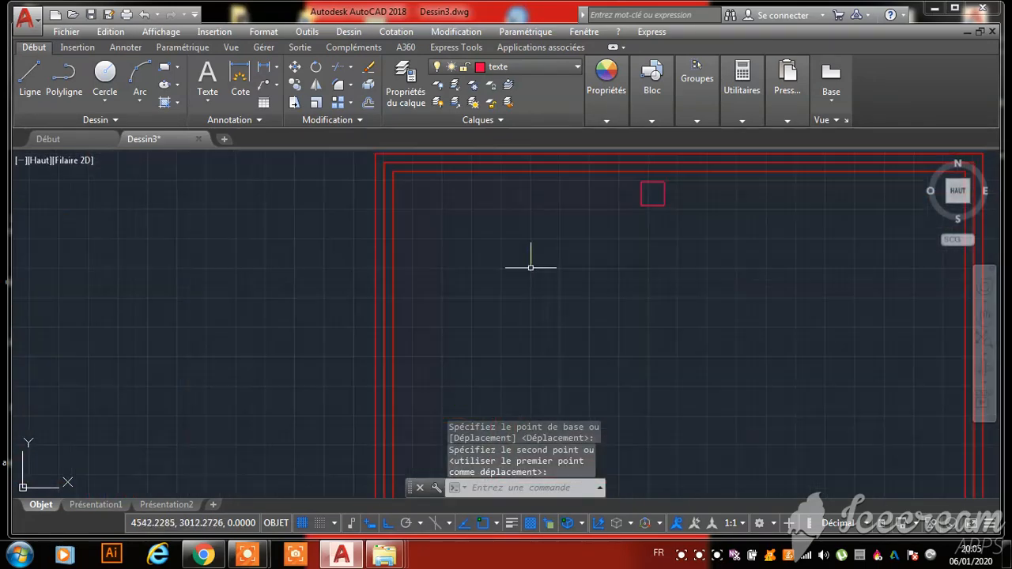
{"action": "left_click", "coordinate": [512, 66]}
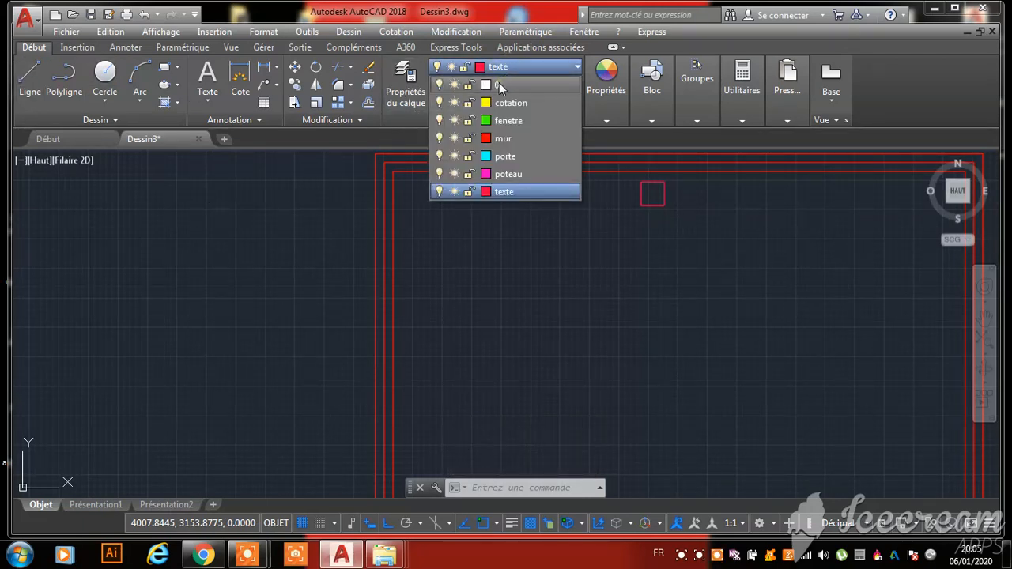
{"action": "left_click", "coordinate": [499, 84]}
{"action": "left_click", "coordinate": [688, 191]}
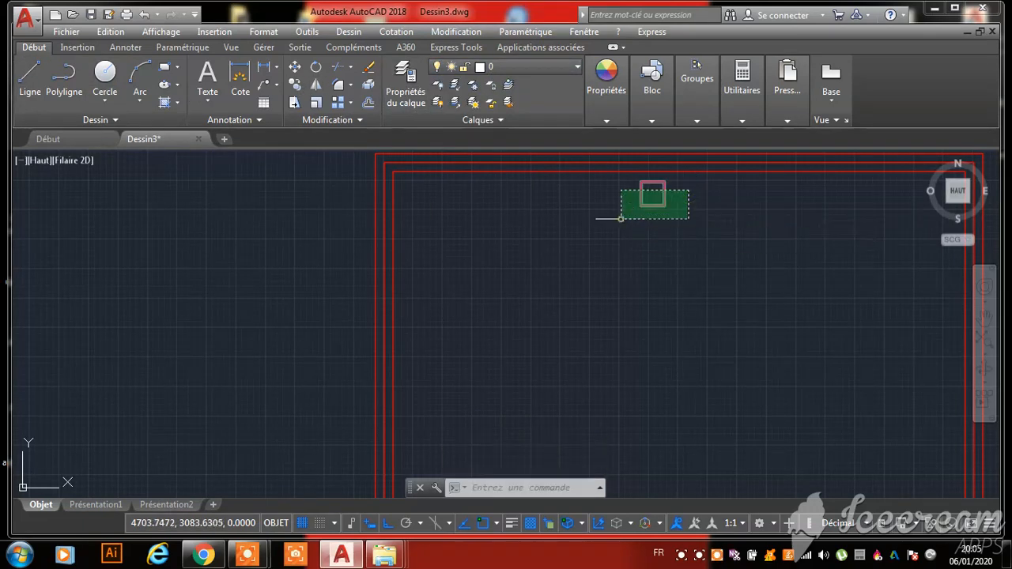
{"action": "left_click", "coordinate": [623, 215]}
{"action": "left_click", "coordinate": [541, 66]}
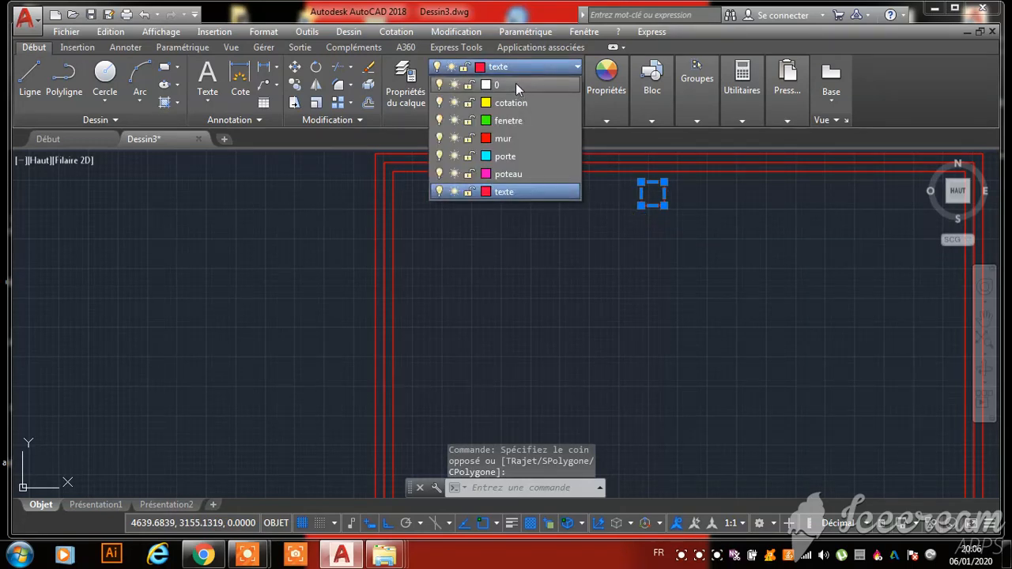
{"action": "left_click", "coordinate": [515, 85]}
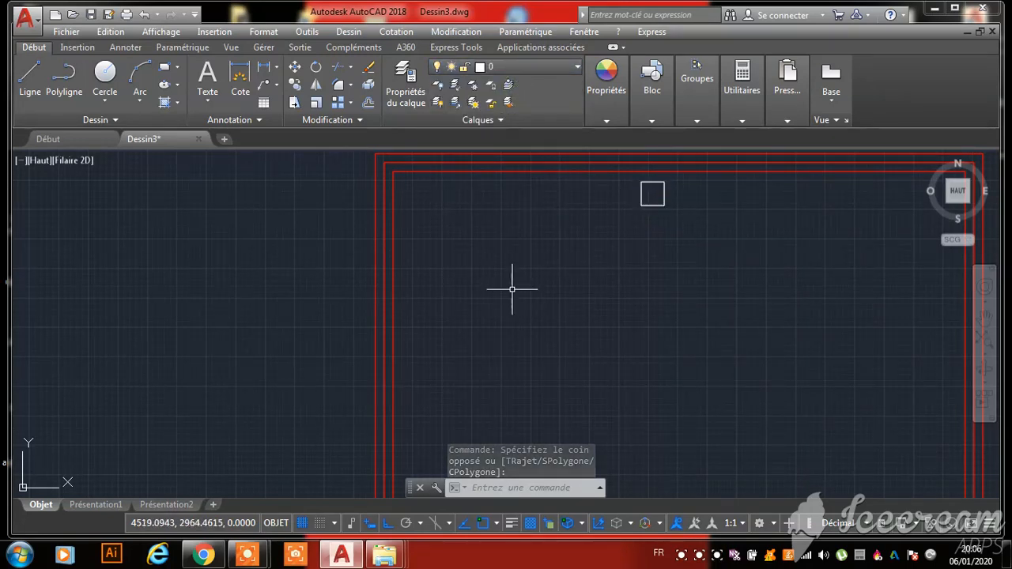
{"action": "key", "text": "Escape"}
{"action": "key", "text": "Escape"}
{"action": "key", "text": "Escape"}
Draw a diagonal line from the inner wall corner at the left end of the step to the midpoint of the square's left side
{"action": "left_click", "coordinate": [29, 73]}
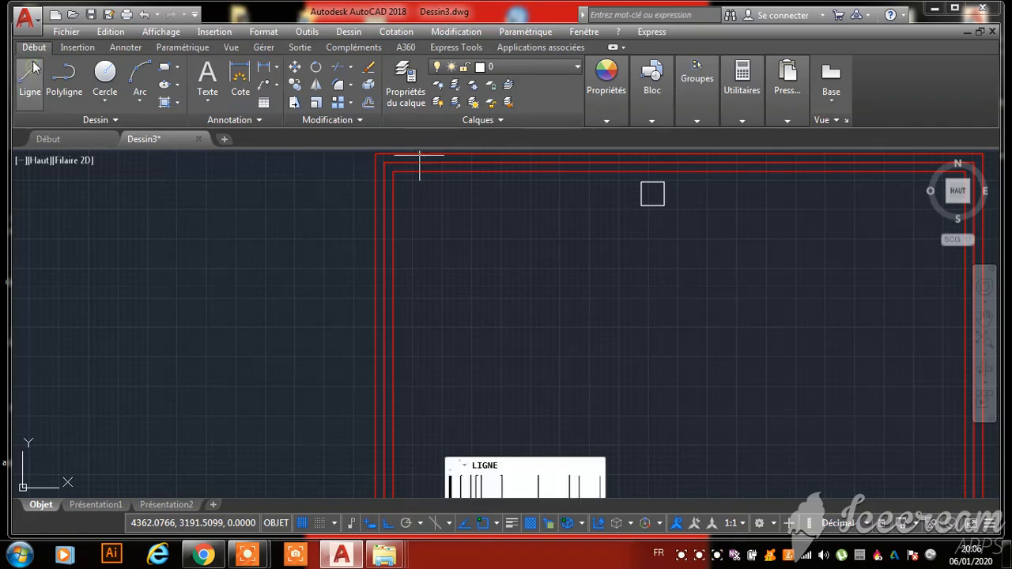
{"action": "scroll", "coordinate": [509, 237], "scroll_direction": "down", "scroll_amount": 5}
{"action": "scroll", "coordinate": [483, 323], "scroll_direction": "up", "scroll_amount": 8}
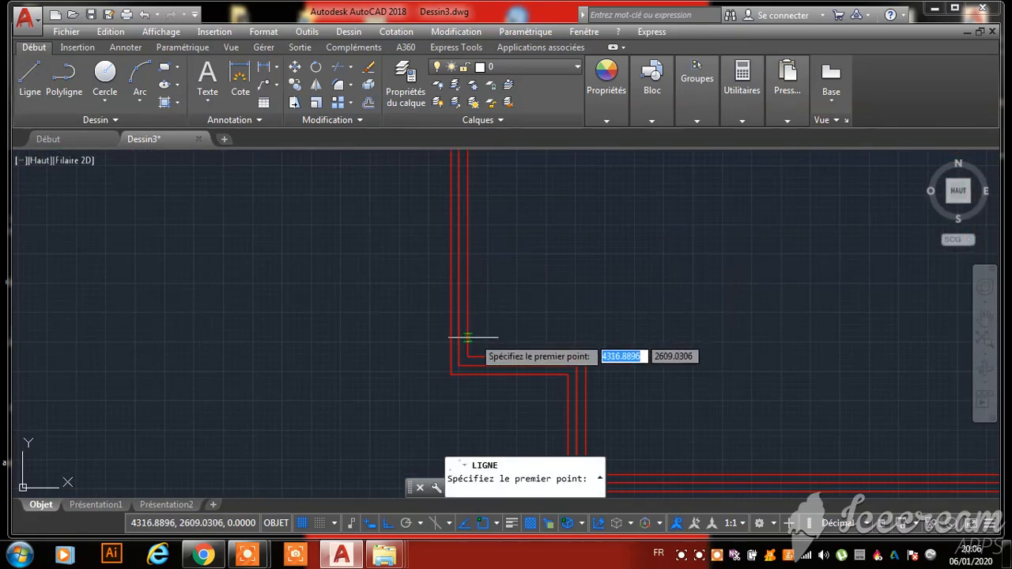
{"action": "left_click", "coordinate": [452, 373]}
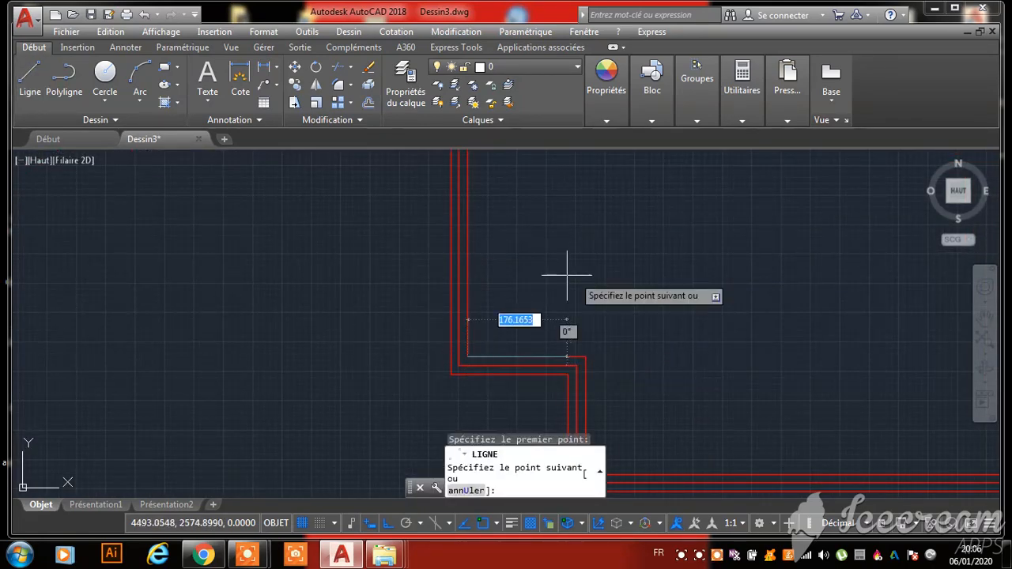
{"action": "scroll", "coordinate": [565, 272], "scroll_direction": "down", "scroll_amount": 4}
{"action": "scroll", "coordinate": [566, 250], "scroll_direction": "up", "scroll_amount": 4}
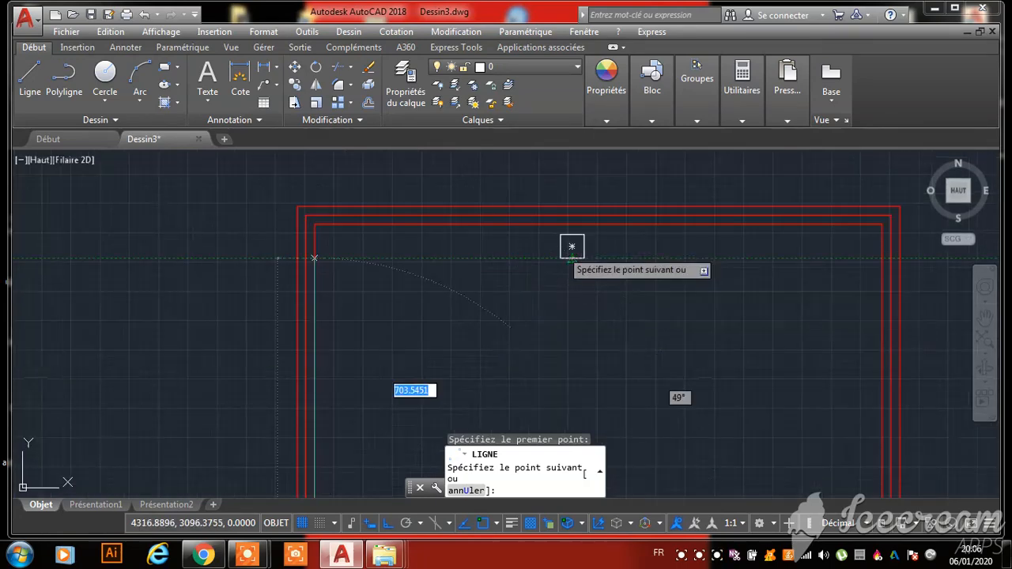
{"action": "scroll", "coordinate": [571, 244], "scroll_direction": "up", "scroll_amount": 3}
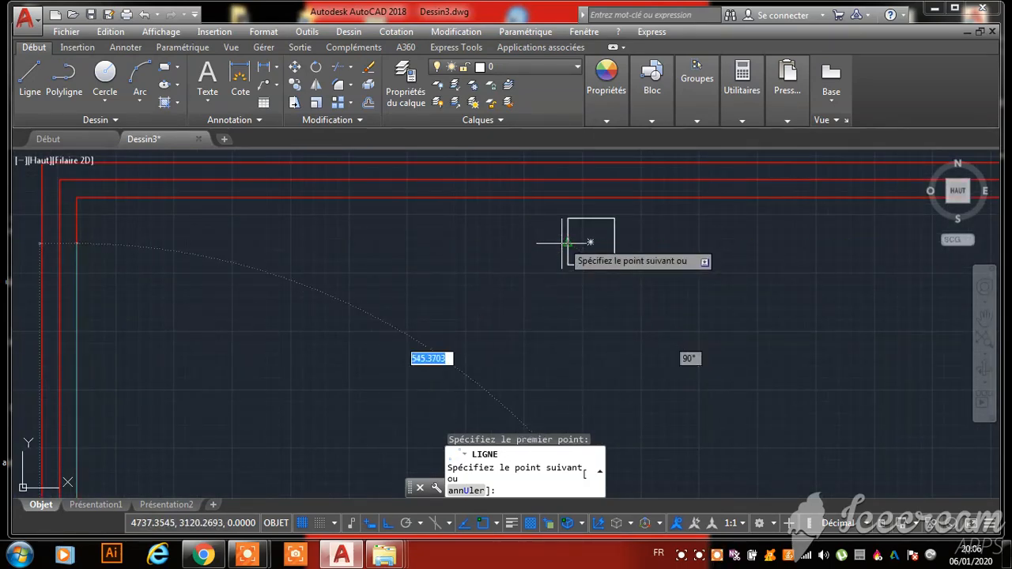
{"action": "left_click", "coordinate": [569, 242]}
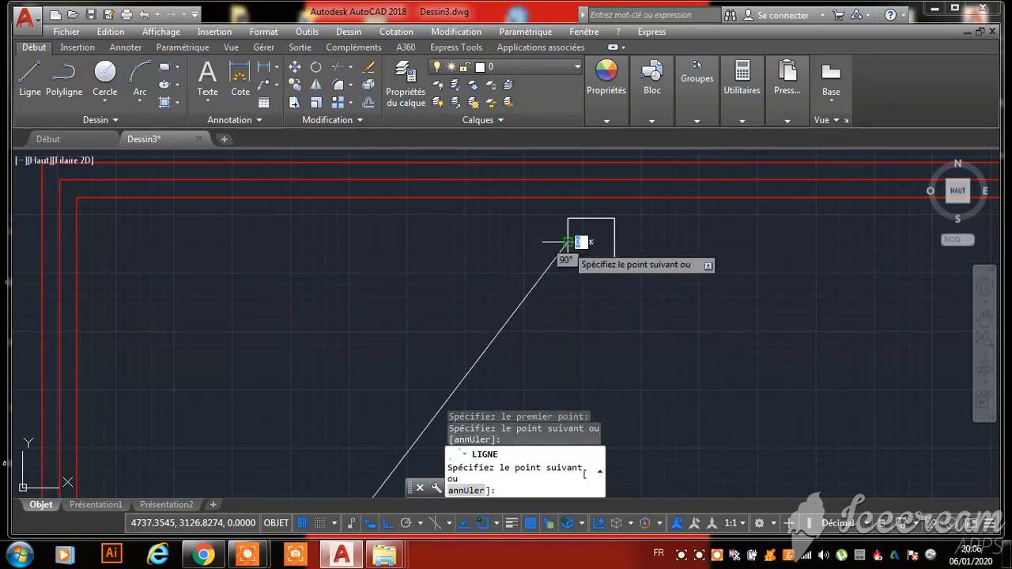
{"action": "key", "text": "Escape"}
Pull the upper end of the diagonal line back along its direction to leave a small gap before the square
{"action": "left_click", "coordinate": [563, 247]}
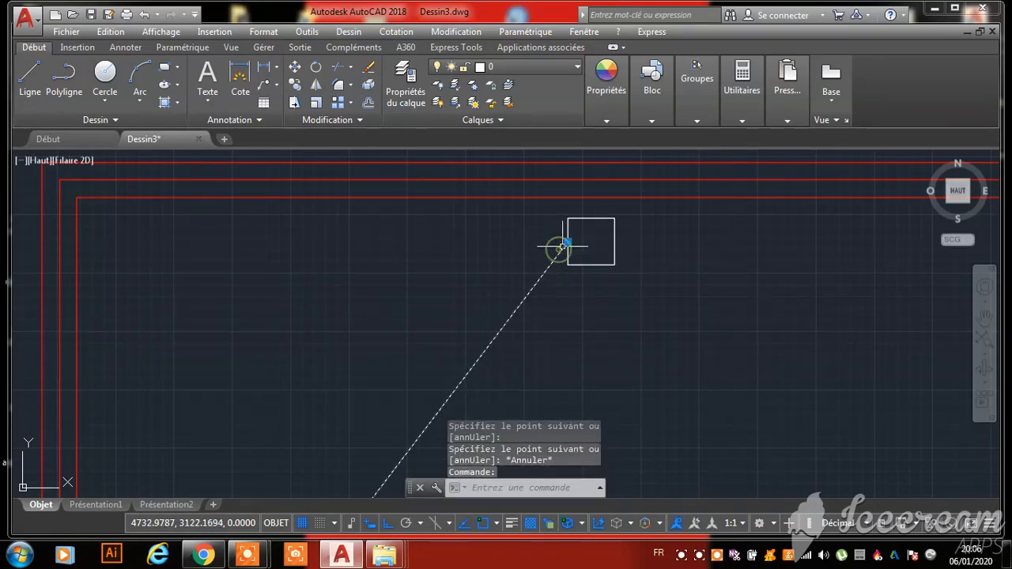
{"action": "left_click", "coordinate": [566, 242]}
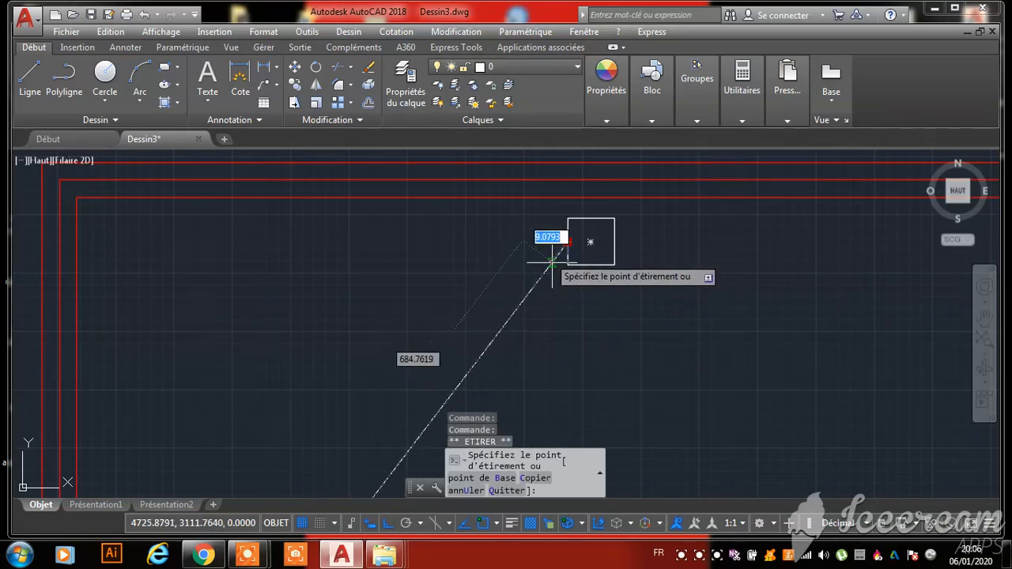
{"action": "left_click", "coordinate": [550, 264]}
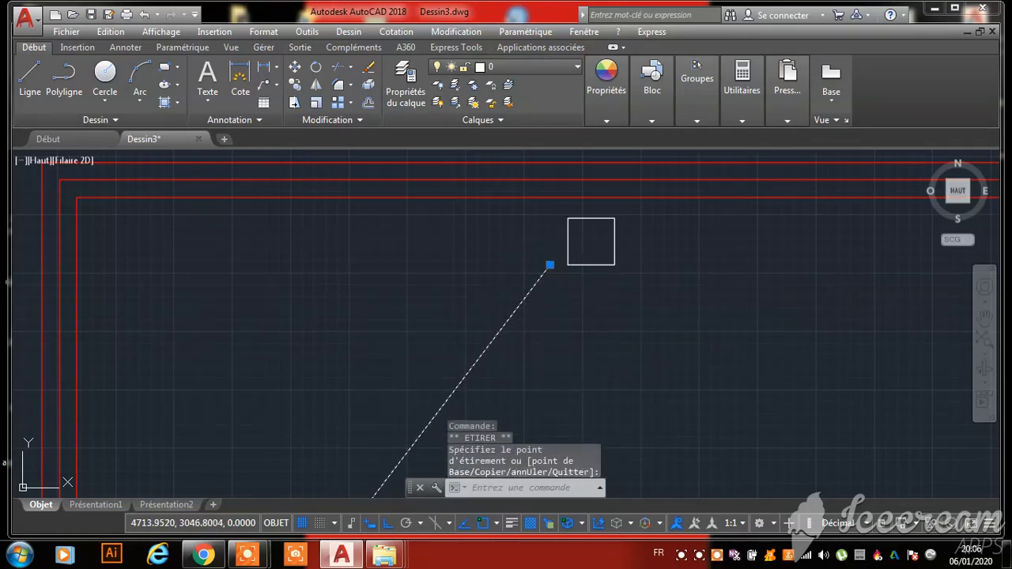
{"action": "key", "text": "Escape"}
Pull the lower end of the diagonal line back along its direction to leave a small gap from the inner wall corner
{"action": "scroll", "coordinate": [524, 152], "scroll_direction": "down", "scroll_amount": 6}
{"action": "scroll", "coordinate": [419, 329], "scroll_direction": "up", "scroll_amount": 8}
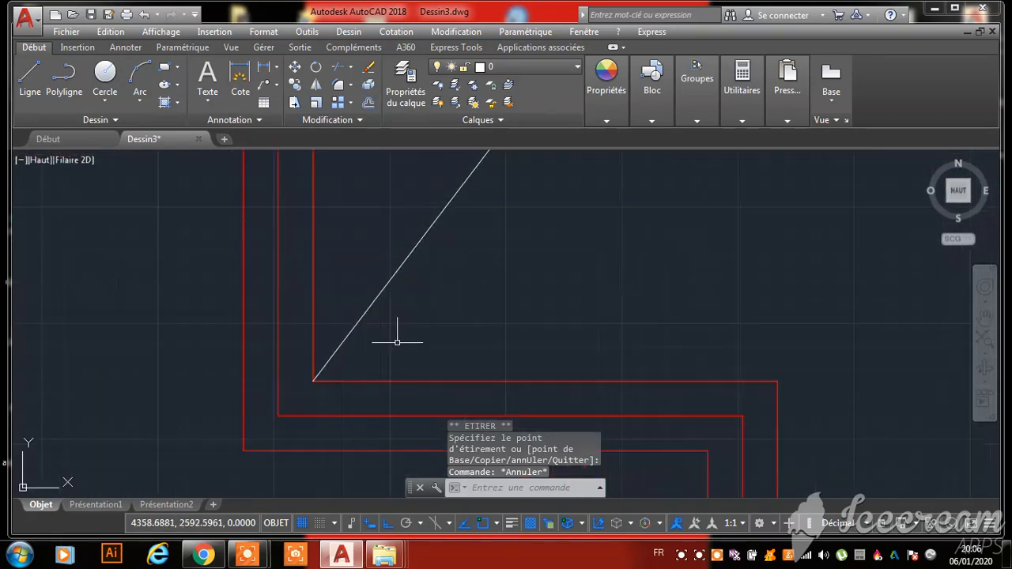
{"action": "left_click", "coordinate": [342, 344]}
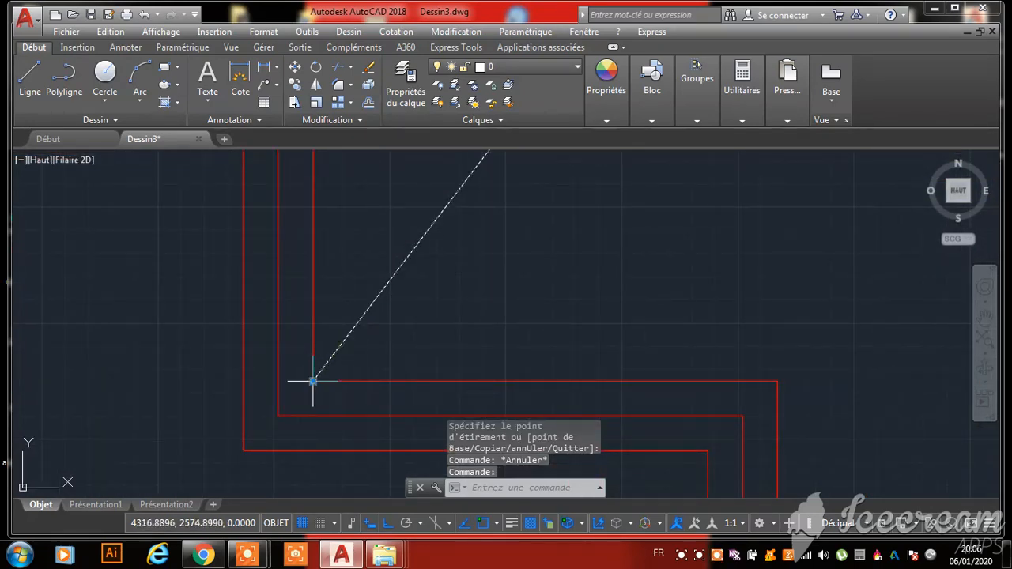
{"action": "left_click", "coordinate": [313, 381]}
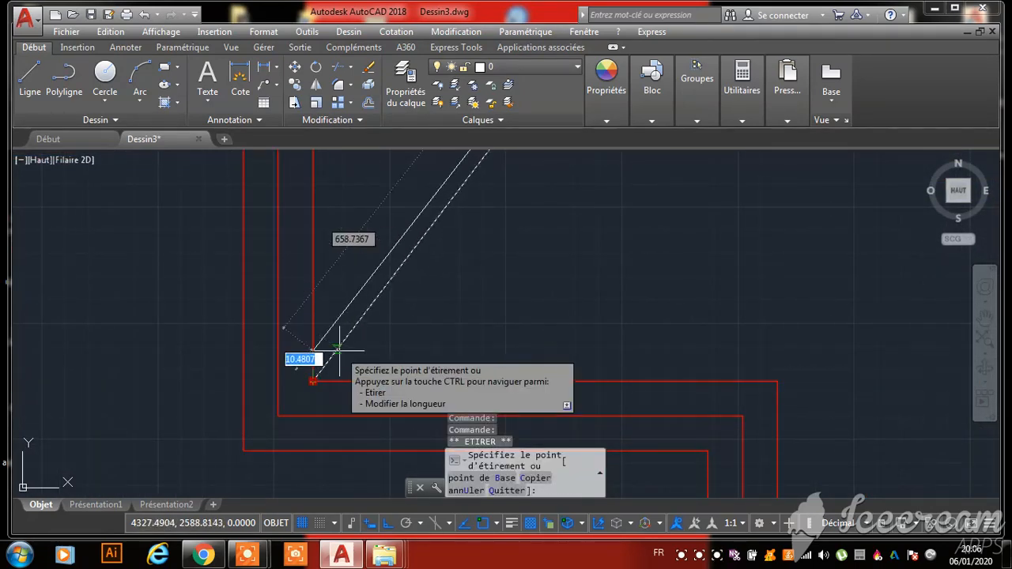
{"action": "left_click", "coordinate": [337, 350]}
{"action": "key", "text": "Escape"}
Draw a second line from the midpoint of the square's right side toward the lower-right corner of the wall outline
{"action": "scroll", "coordinate": [390, 353], "scroll_direction": "down", "scroll_amount": 2}
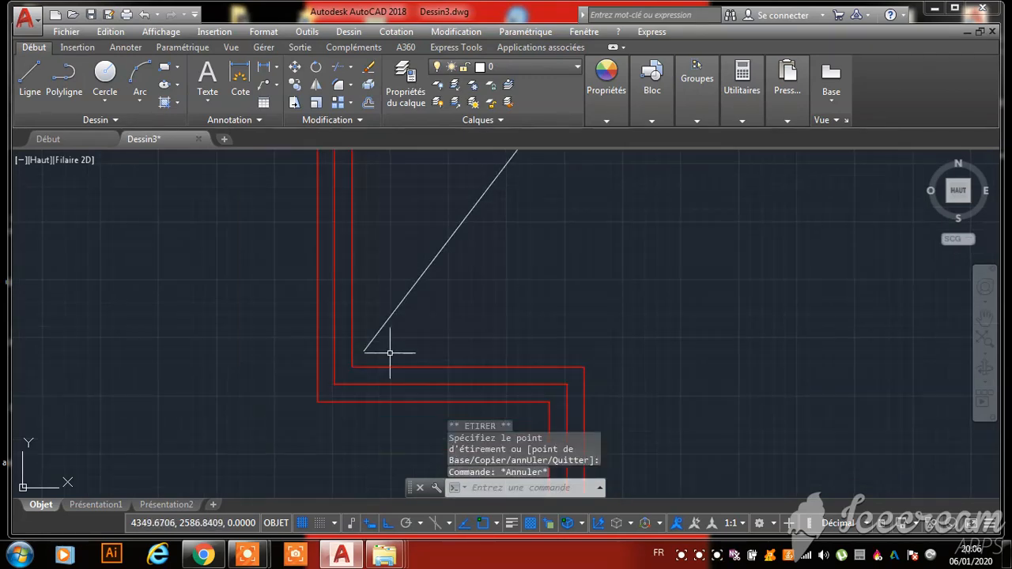
{"action": "scroll", "coordinate": [390, 354], "scroll_direction": "down", "scroll_amount": 4}
{"action": "scroll", "coordinate": [443, 348], "scroll_direction": "up", "scroll_amount": 4}
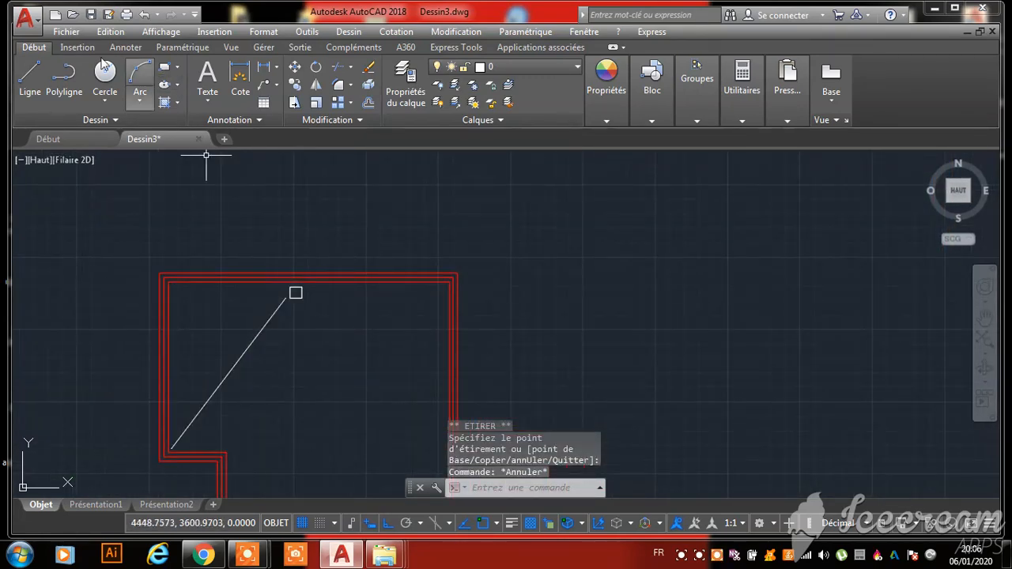
{"action": "left_click", "coordinate": [30, 75]}
{"action": "scroll", "coordinate": [297, 291], "scroll_direction": "up", "scroll_amount": 5}
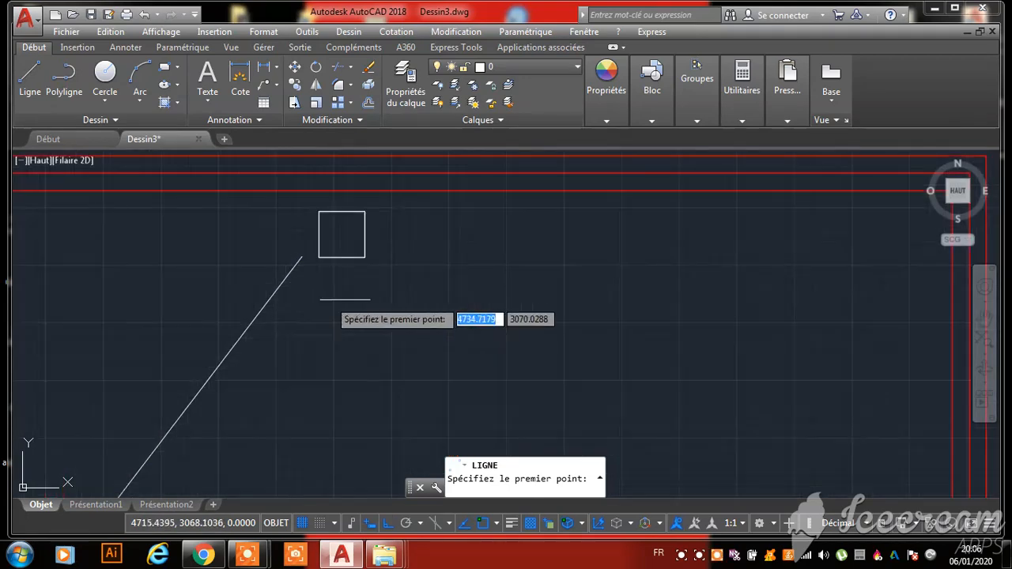
{"action": "left_click", "coordinate": [380, 233]}
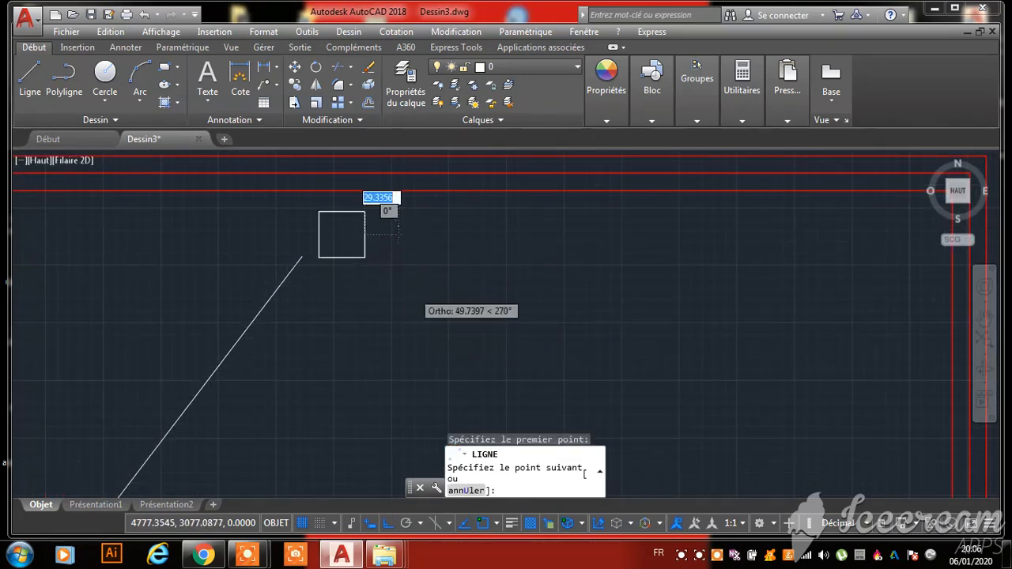
{"action": "scroll", "coordinate": [427, 238], "scroll_direction": "down", "scroll_amount": 5}
{"action": "scroll", "coordinate": [462, 310], "scroll_direction": "up", "scroll_amount": 6}
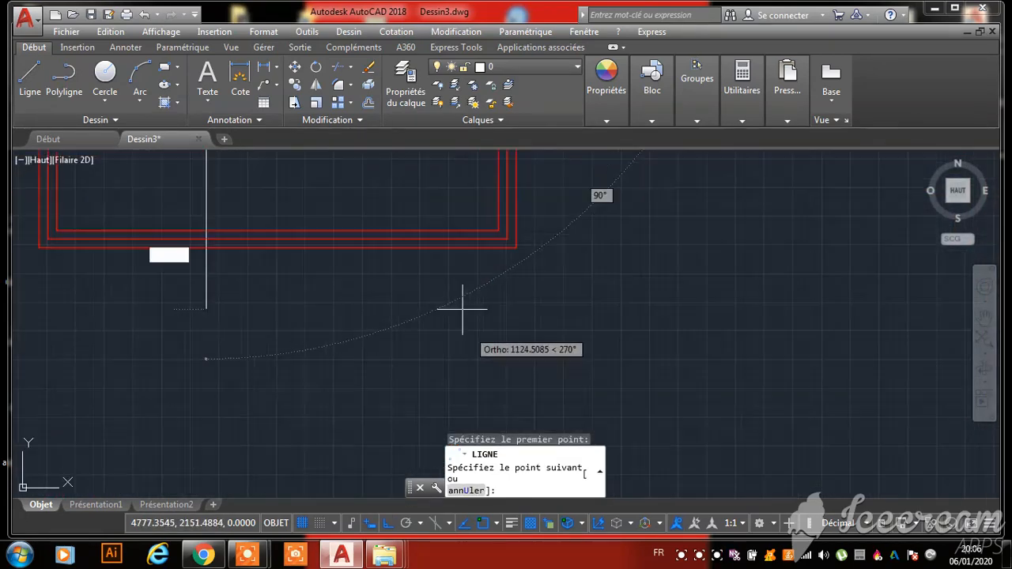
Finish the line from the small square at the roof outline's inner lower-right corner, with ortho mode off
{"action": "key", "text": "F8"}
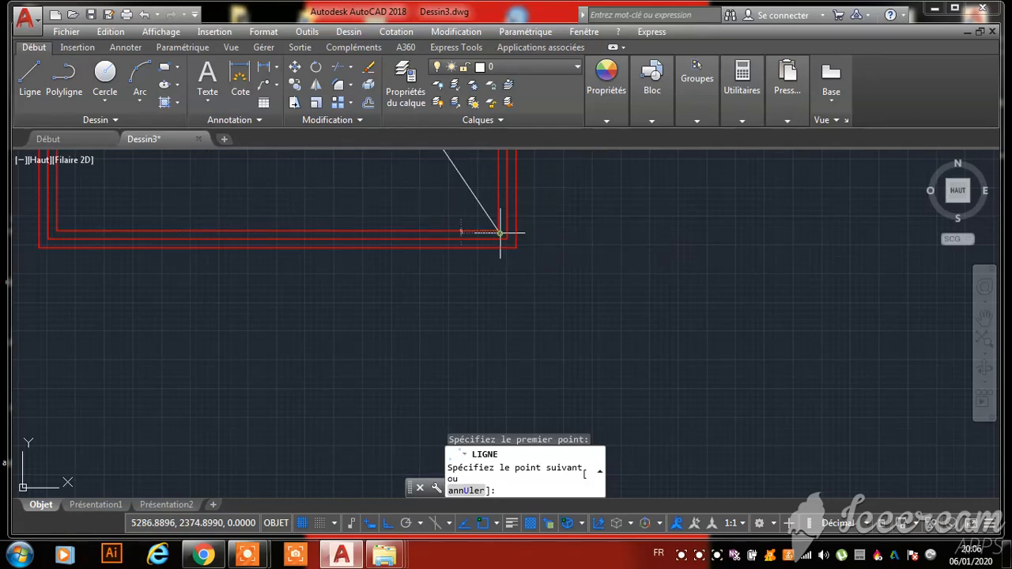
{"action": "left_click", "coordinate": [500, 232]}
{"action": "key", "text": "Escape"}
Shorten the right diagonal line by stretching its upper end away from the square, level with the left line's upper end
{"action": "scroll", "coordinate": [596, 350], "scroll_direction": "down", "scroll_amount": 5}
{"action": "scroll", "coordinate": [543, 297], "scroll_direction": "up", "scroll_amount": 5}
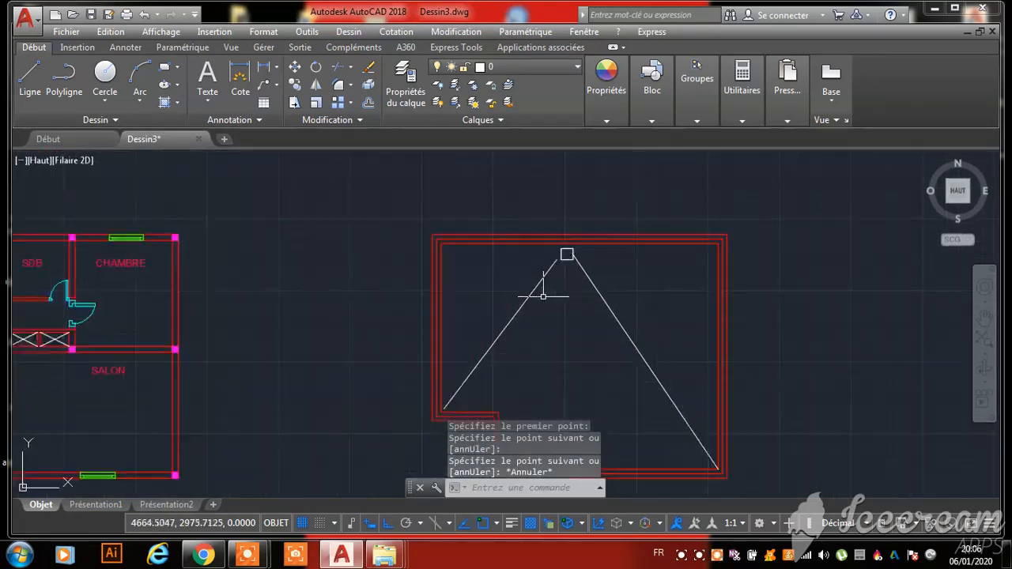
{"action": "scroll", "coordinate": [543, 297], "scroll_direction": "up", "scroll_amount": 5}
{"action": "left_click", "coordinate": [598, 282]}
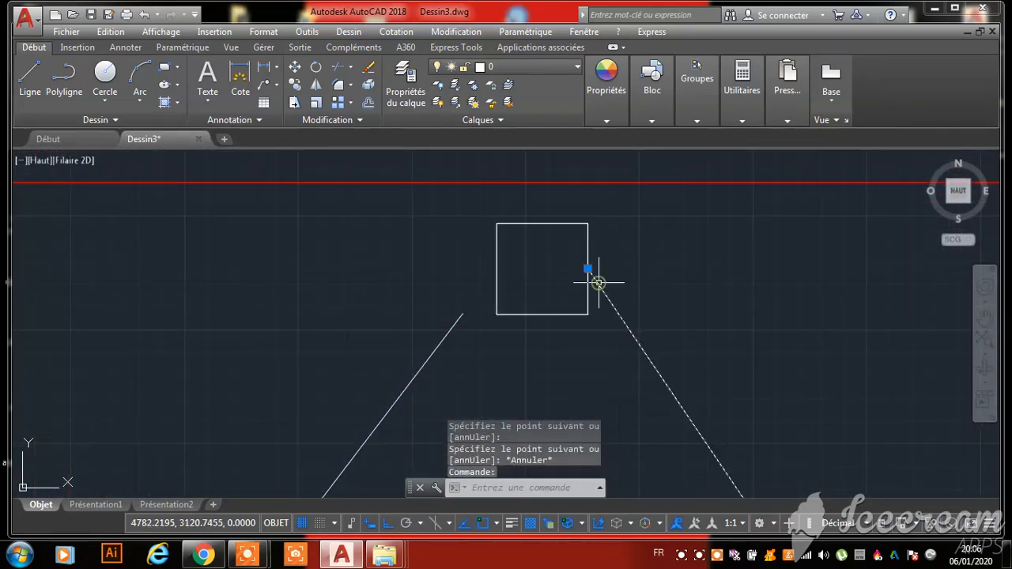
{"action": "left_click", "coordinate": [588, 269]}
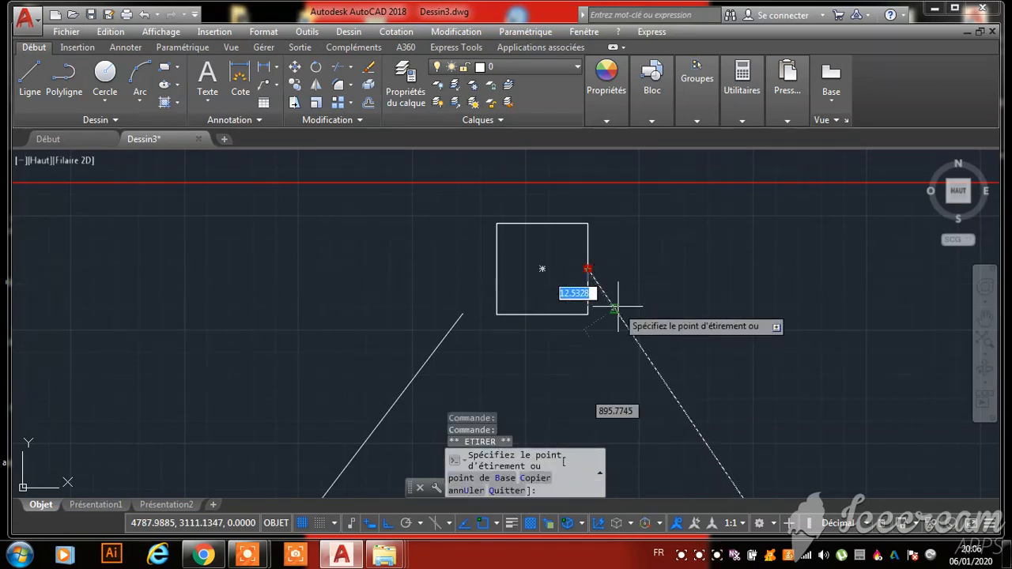
{"action": "left_click", "coordinate": [618, 313]}
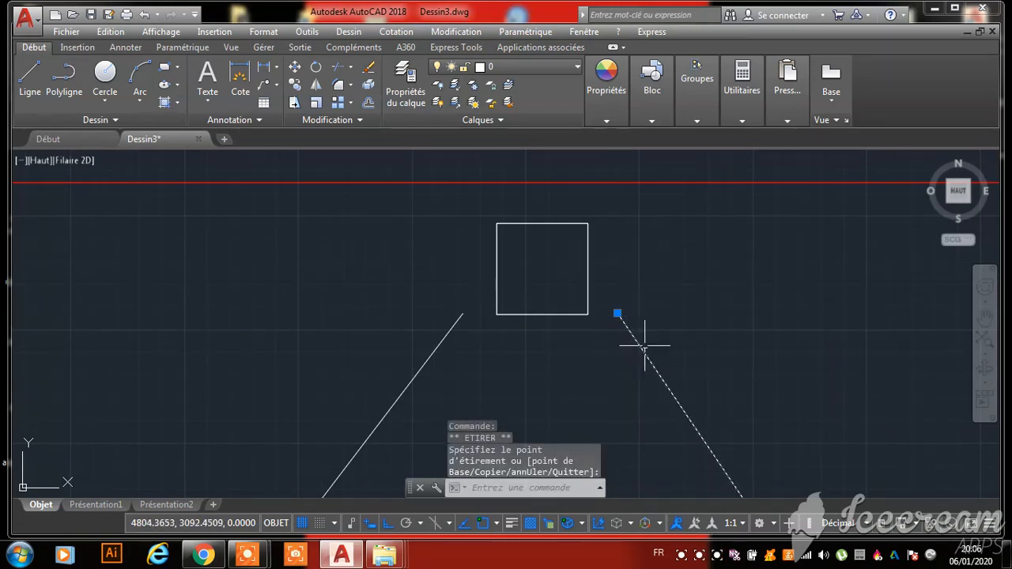
{"action": "left_click", "coordinate": [618, 313]}
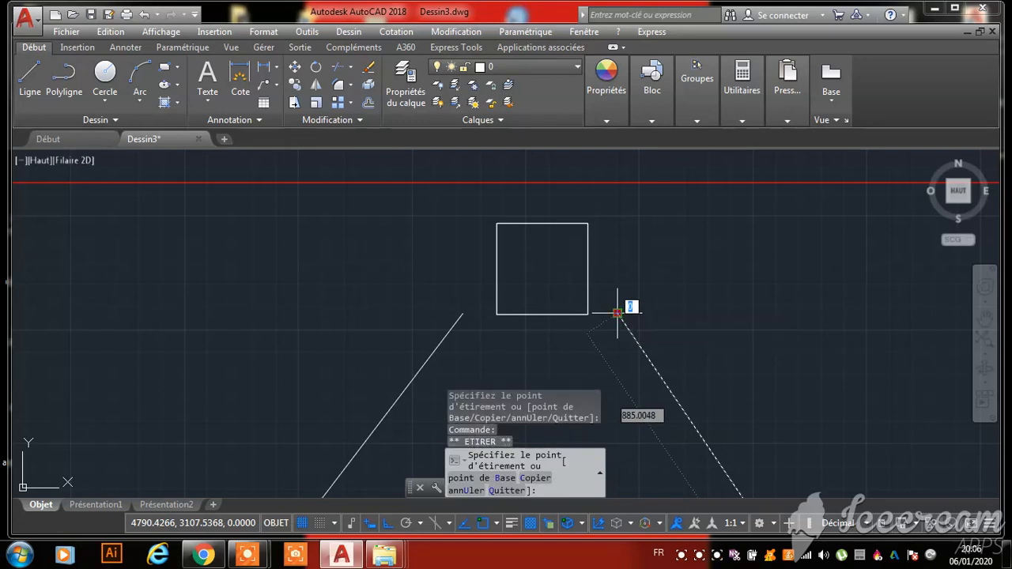
{"action": "left_click", "coordinate": [622, 316]}
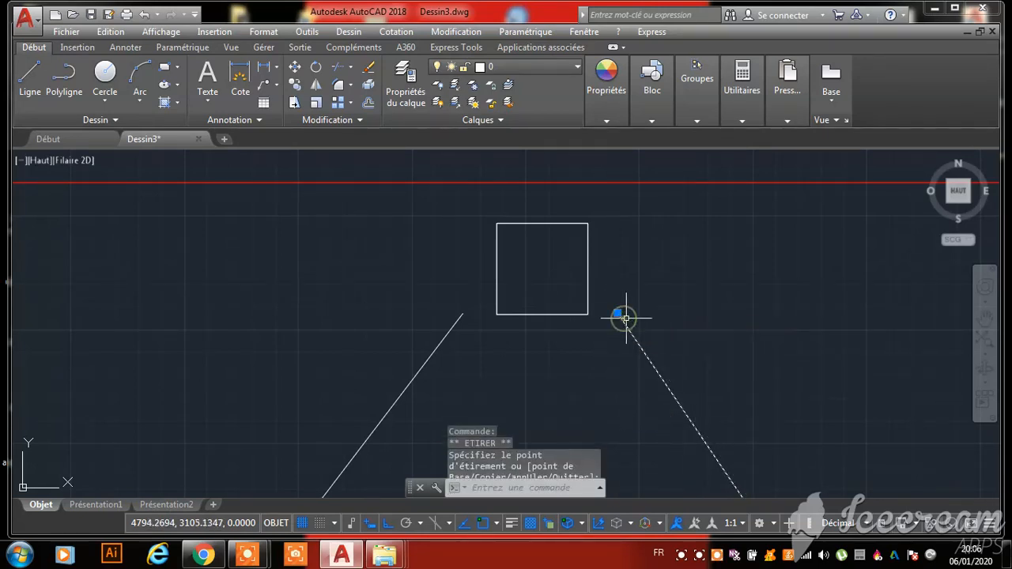
{"action": "left_click", "coordinate": [619, 309]}
{"action": "left_click", "coordinate": [619, 312]}
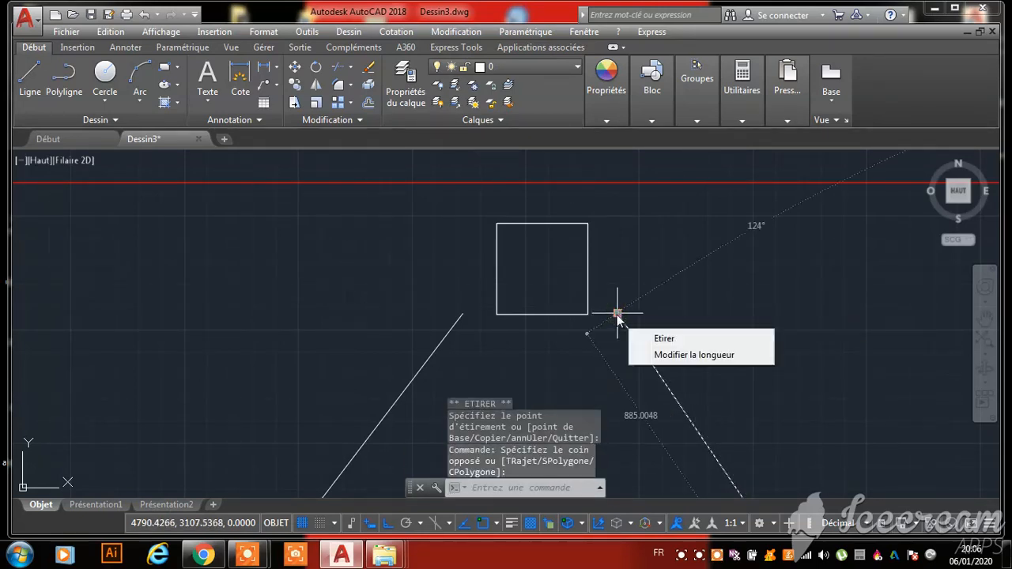
{"action": "left_click", "coordinate": [617, 314]}
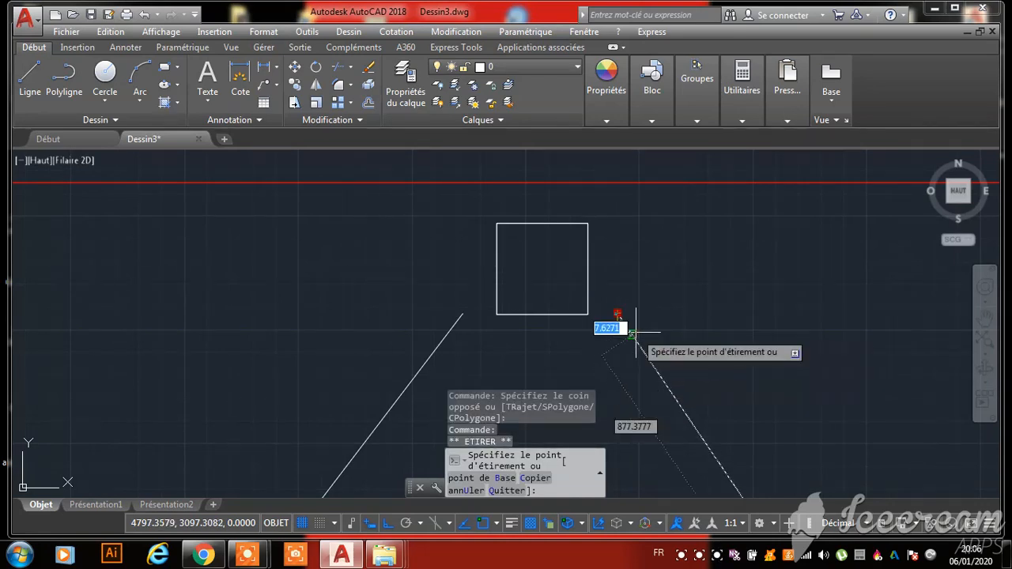
{"action": "key", "text": "Escape"}
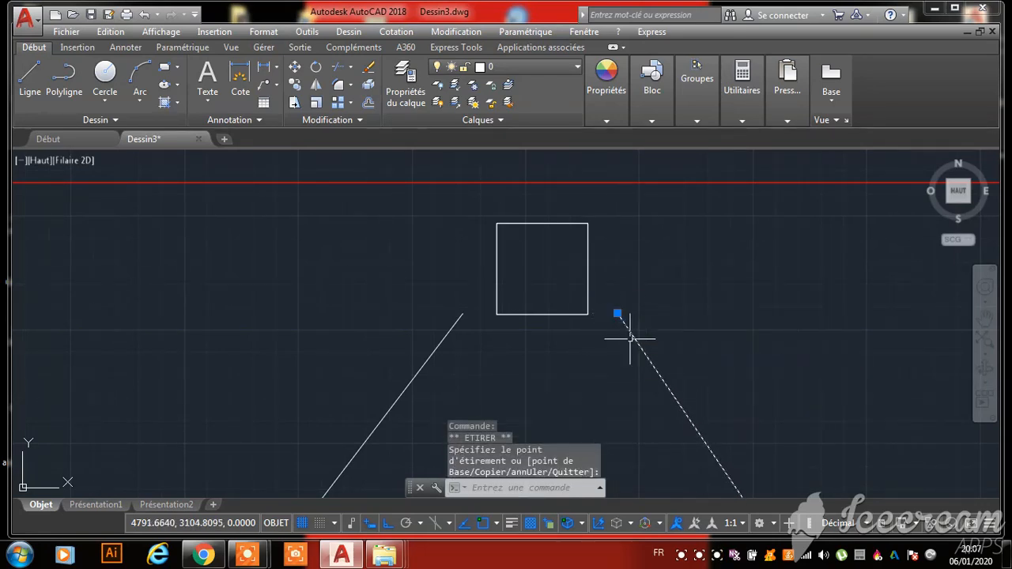
{"action": "key", "text": "Escape"}
{"action": "scroll", "coordinate": [413, 230], "scroll_direction": "down", "scroll_amount": 3}
{"action": "scroll", "coordinate": [525, 308], "scroll_direction": "up", "scroll_amount": 3}
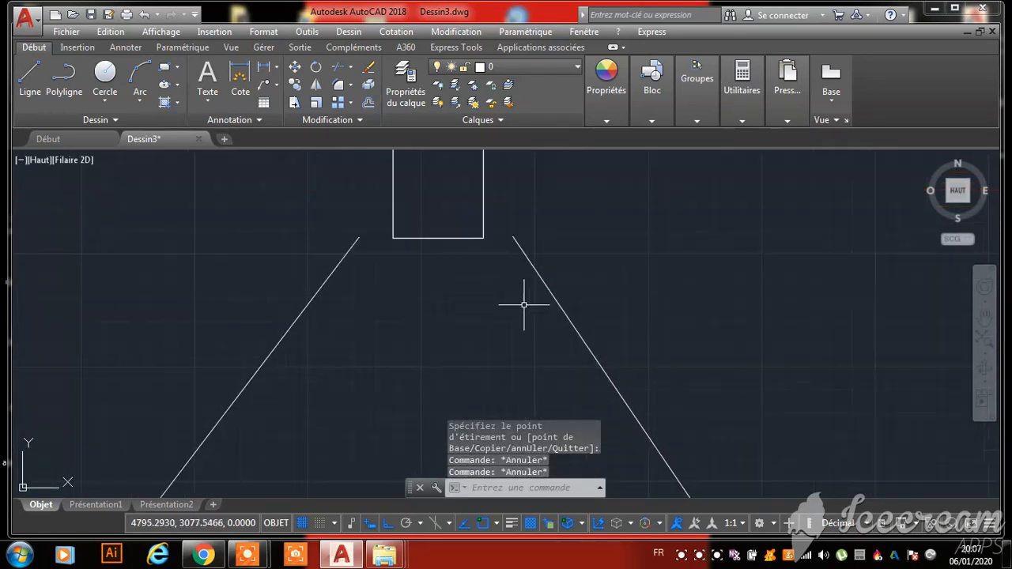
{"action": "left_click", "coordinate": [525, 250]}
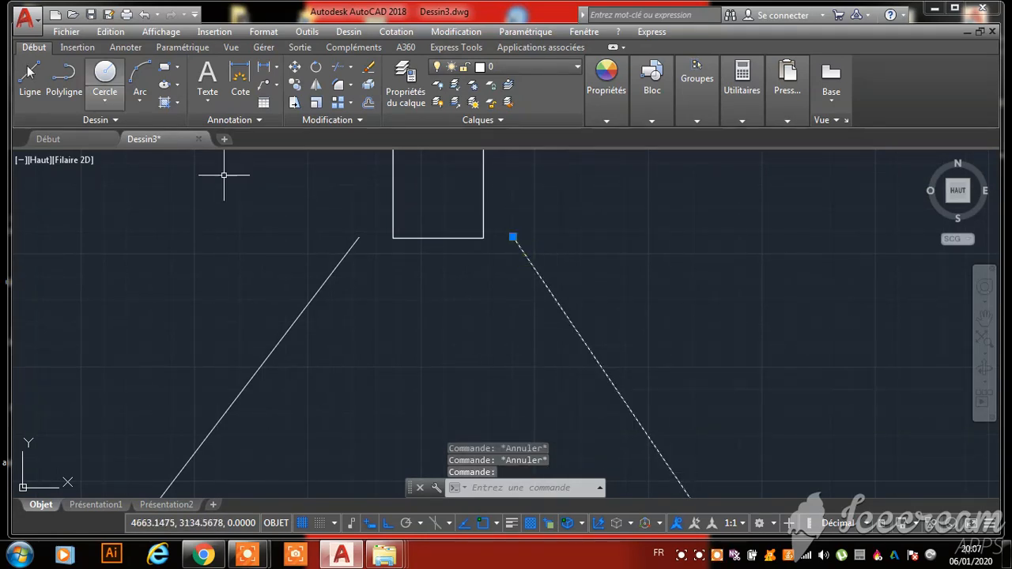
{"action": "left_click", "coordinate": [178, 86]}
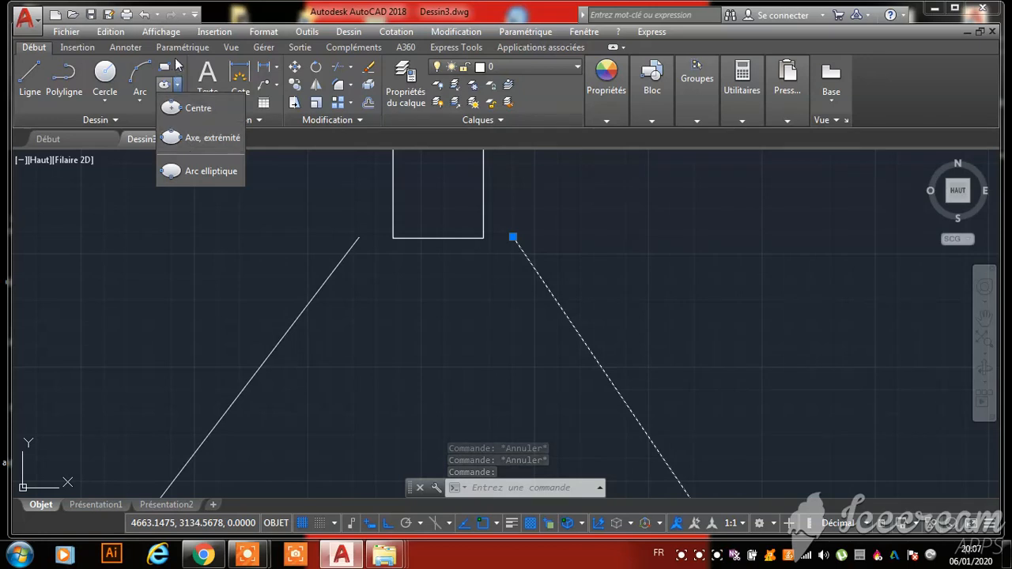
{"action": "left_click", "coordinate": [181, 70]}
{"action": "left_click", "coordinate": [179, 69]}
{"action": "left_click", "coordinate": [179, 70]}
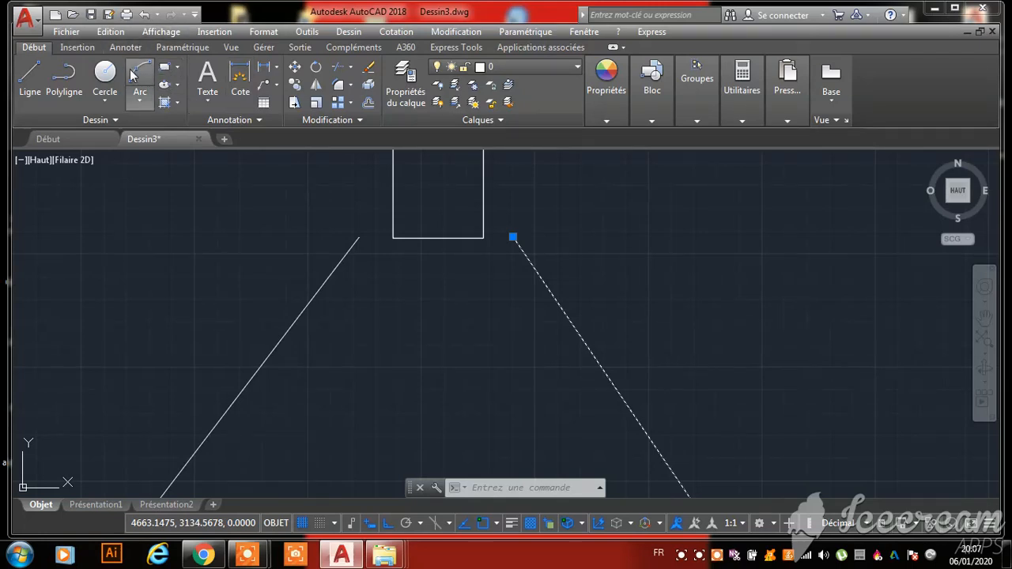
Draw a triangular arrowhead polyline at the right diagonal's upper end with ortho off, its longest side about 44 units
{"action": "left_click", "coordinate": [68, 75]}
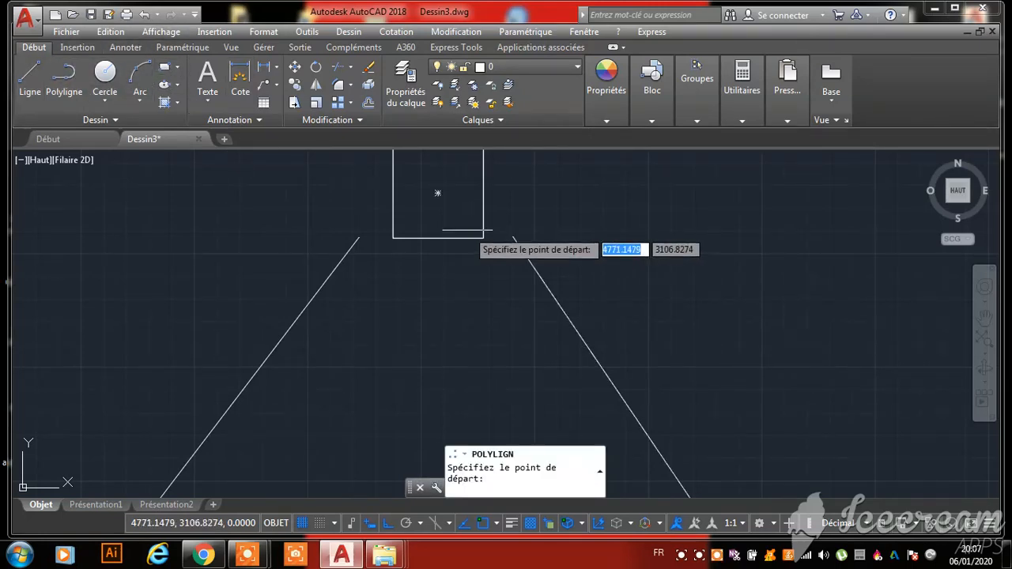
{"action": "left_click", "coordinate": [513, 237]}
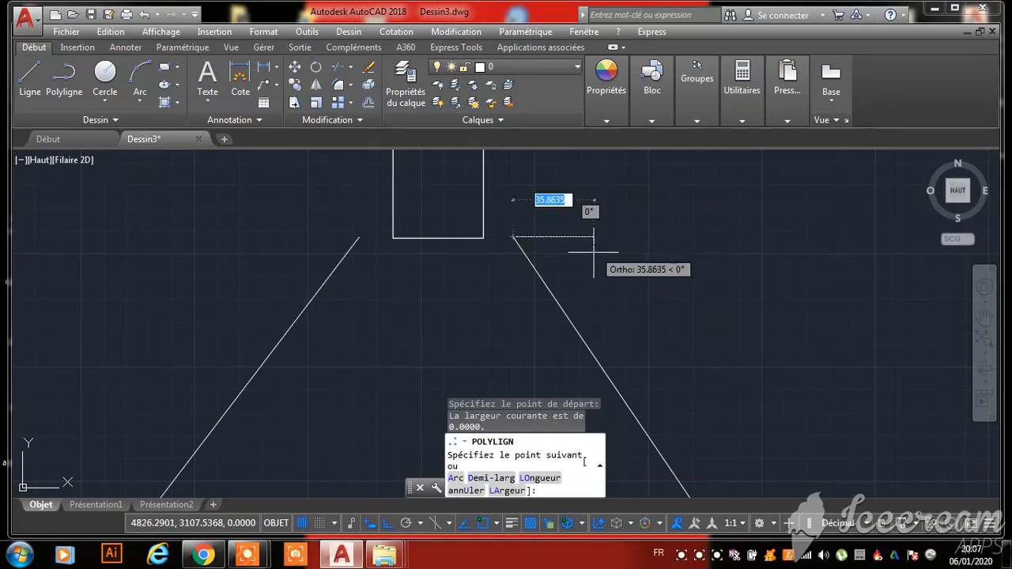
{"action": "left_click", "coordinate": [387, 524]}
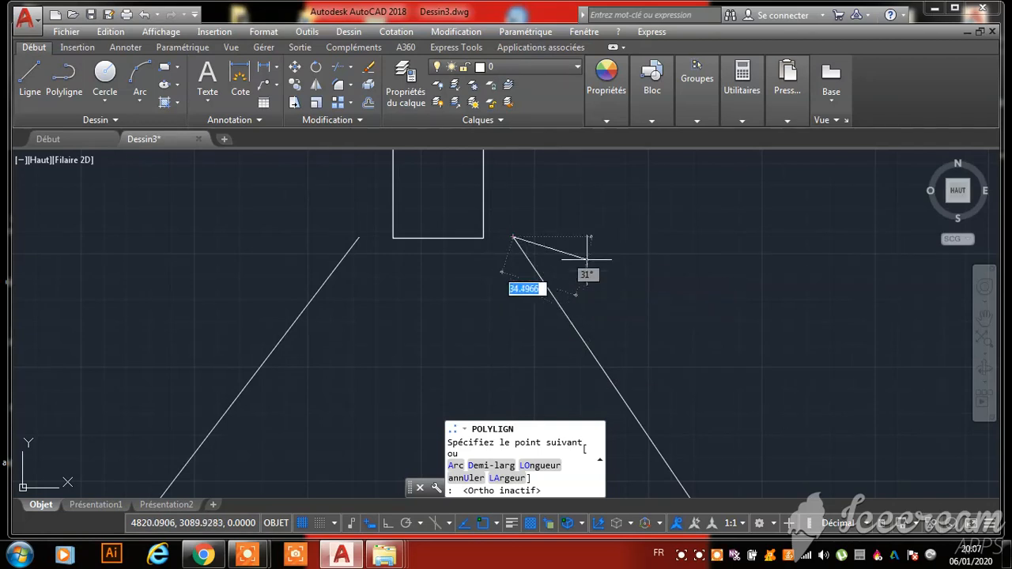
{"action": "left_click", "coordinate": [593, 254]}
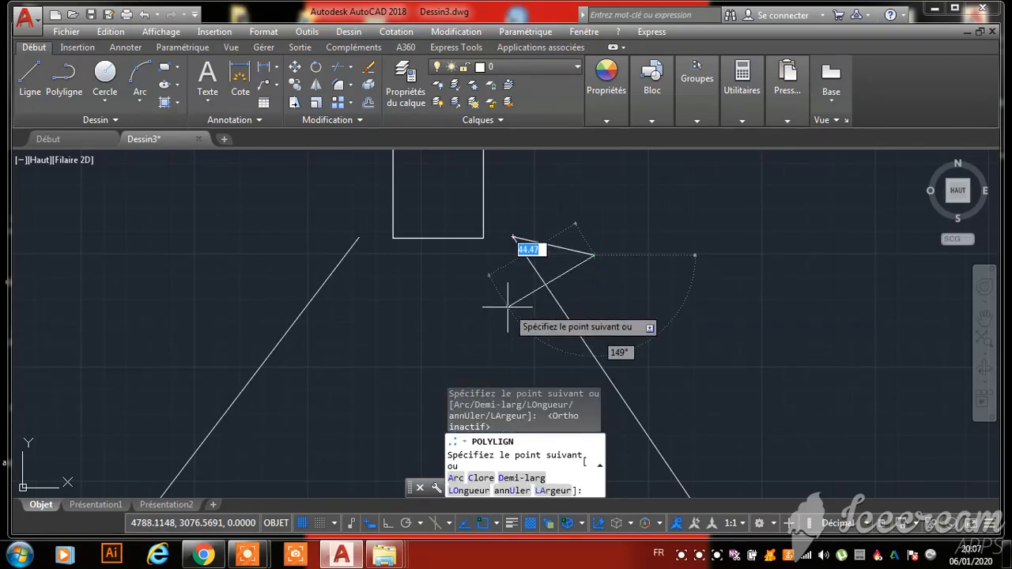
{"action": "left_click", "coordinate": [507, 307]}
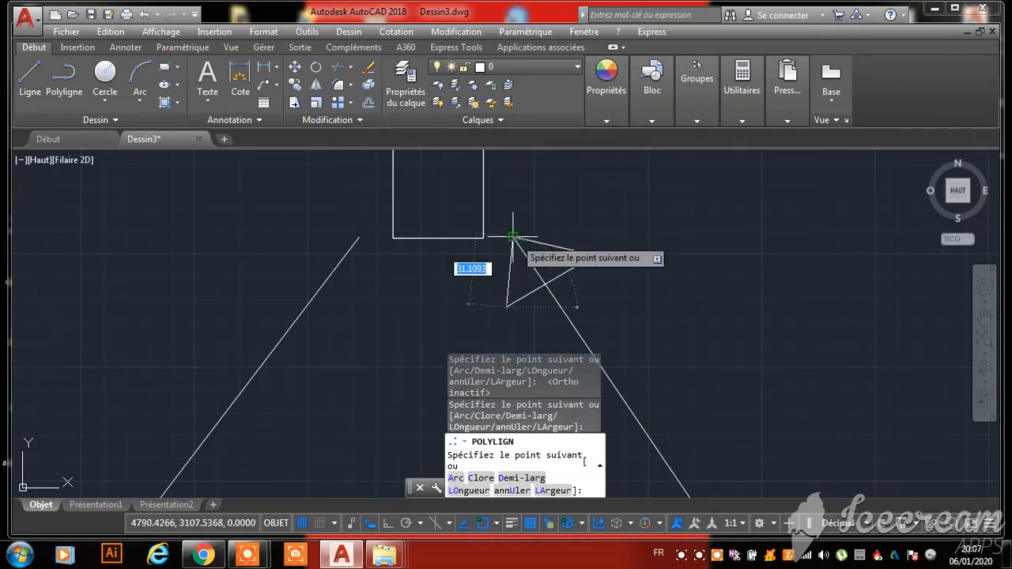
{"action": "left_click", "coordinate": [512, 236]}
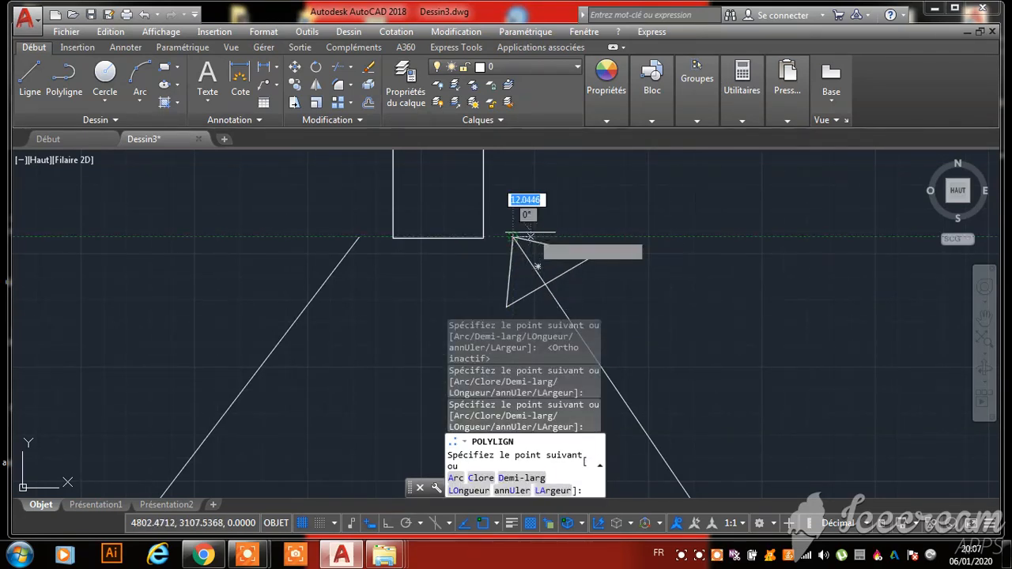
{"action": "key", "text": "Return"}
{"action": "left_click", "coordinate": [30, 76]}
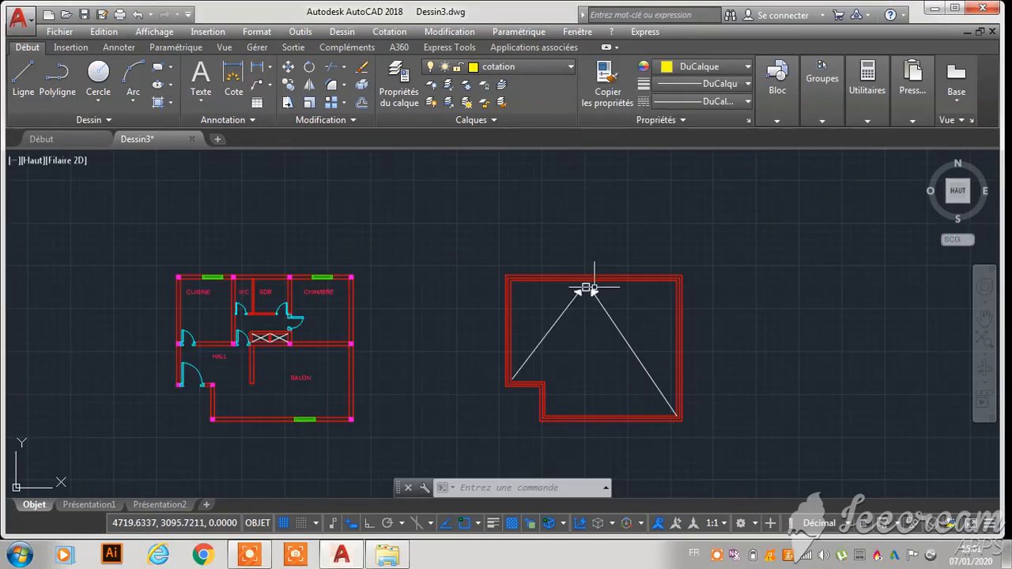
Draw a circle centred in the small square, with its radius reaching the square's upper edge
{"action": "scroll", "coordinate": [583, 285], "scroll_direction": "up", "scroll_amount": 5}
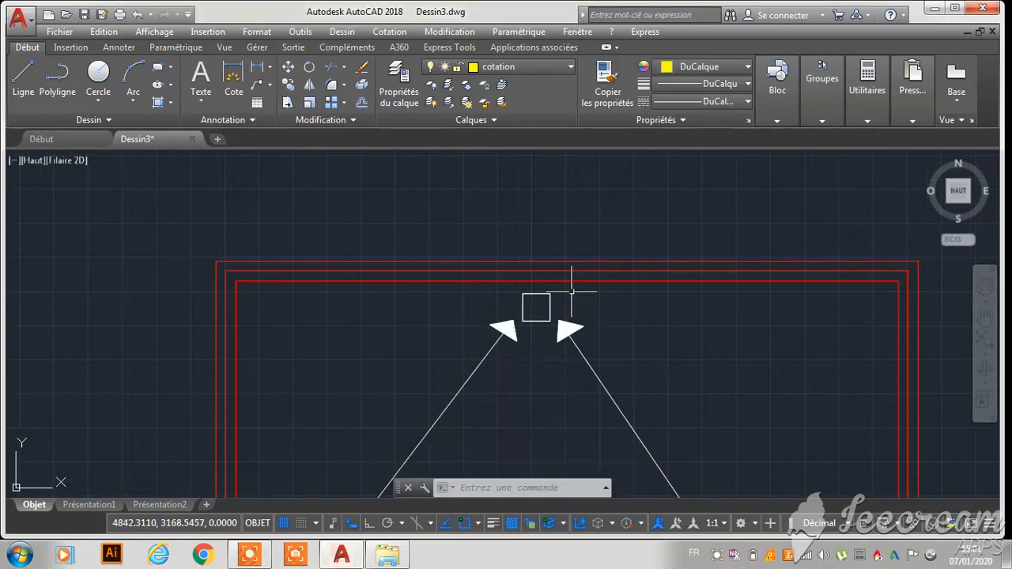
{"action": "scroll", "coordinate": [542, 306], "scroll_direction": "up", "scroll_amount": 3}
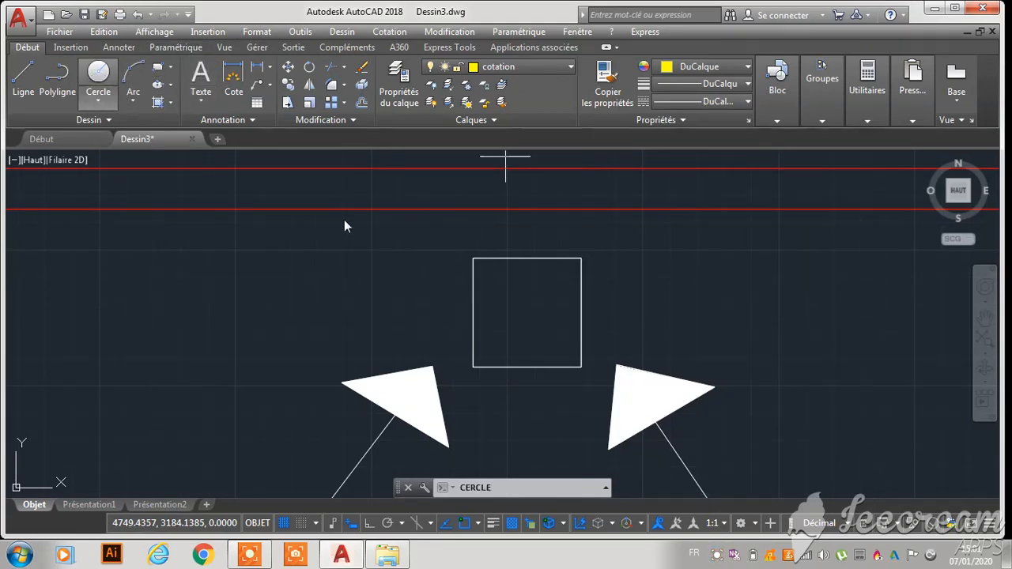
{"action": "left_click", "coordinate": [526, 312]}
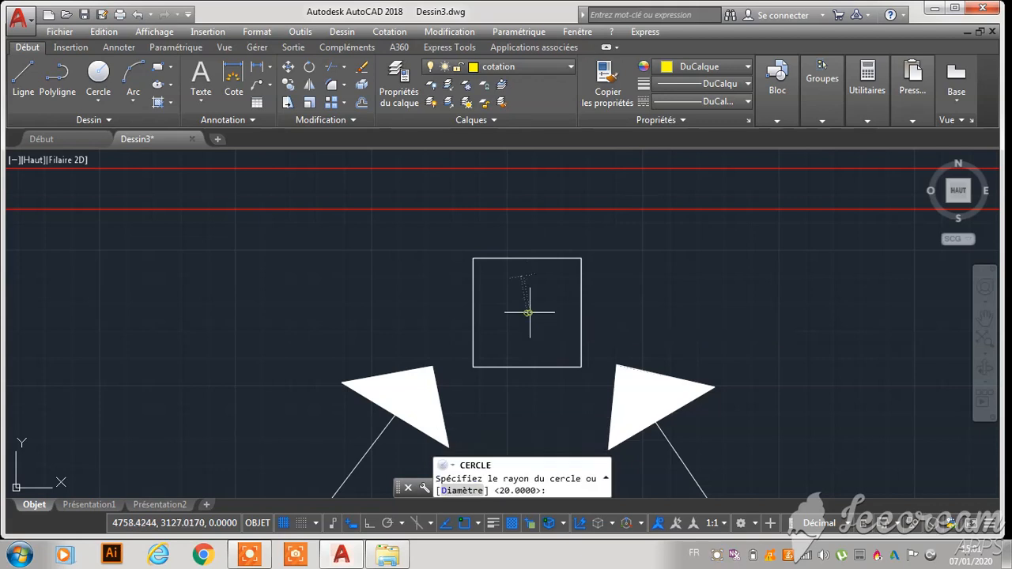
{"action": "left_click", "coordinate": [525, 260]}
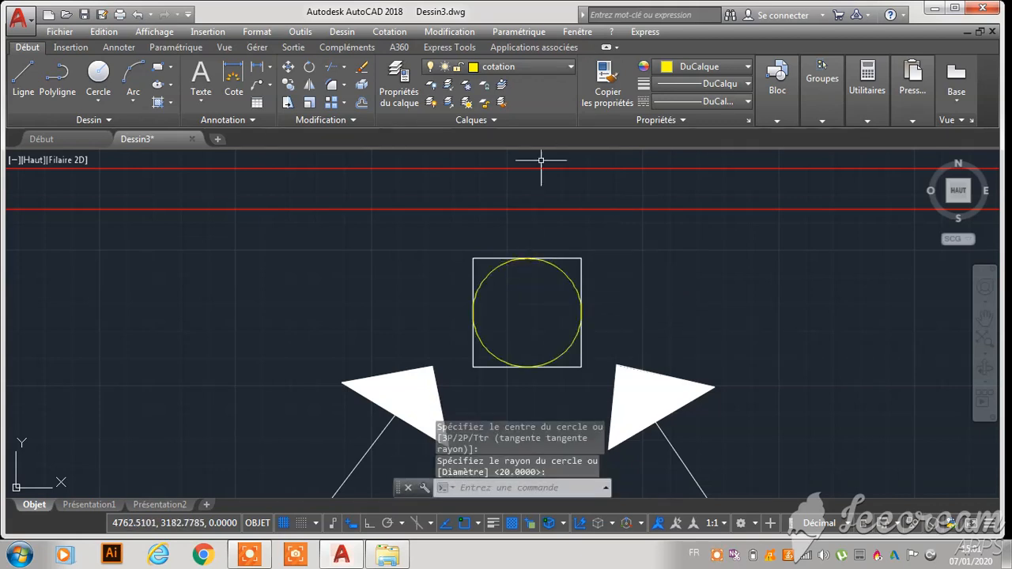
Make layer 0 current and place the multiline text "R" inside the circle
{"action": "left_click", "coordinate": [496, 67]}
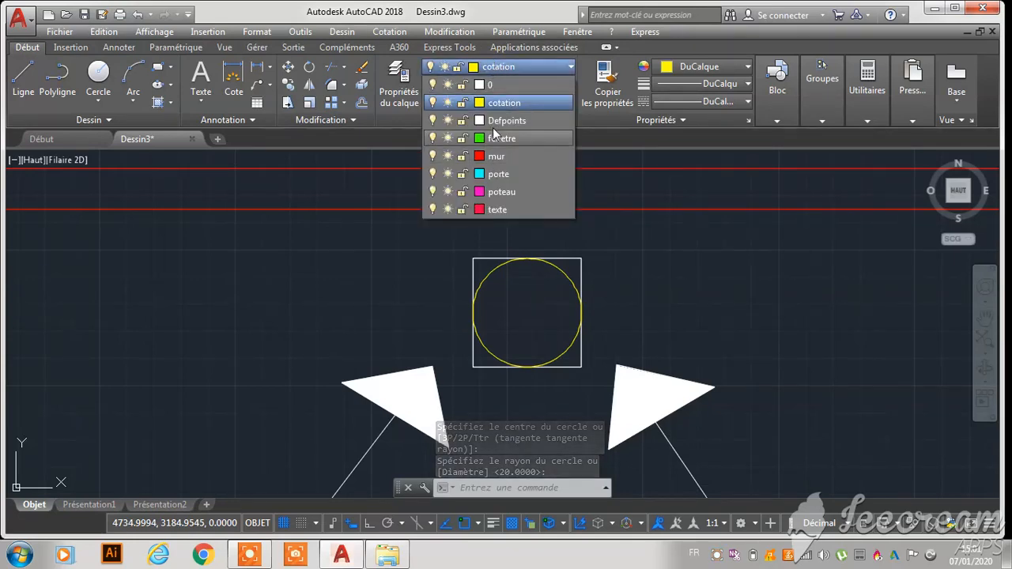
{"action": "left_click", "coordinate": [491, 82]}
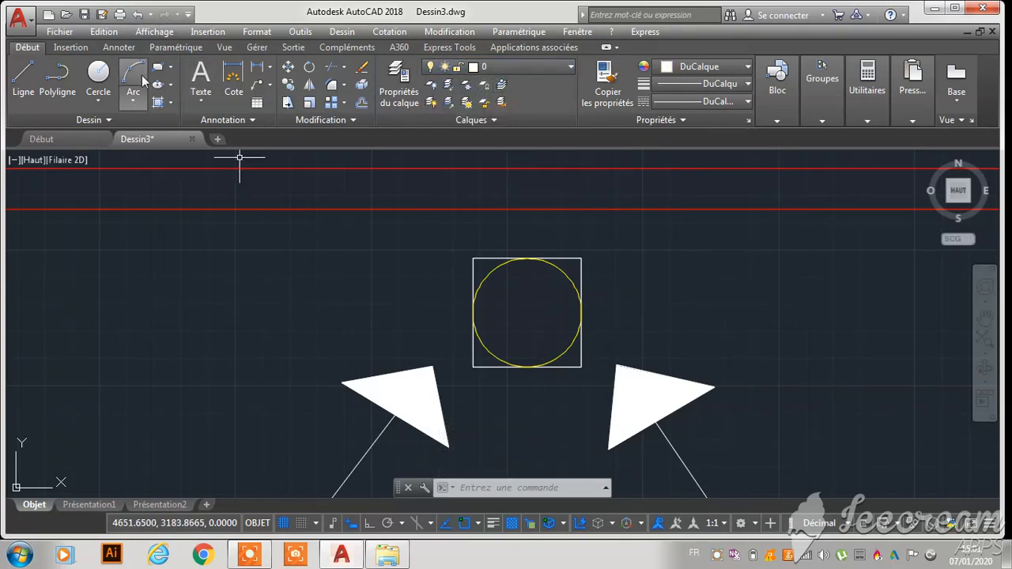
{"action": "left_click", "coordinate": [202, 77]}
{"action": "scroll", "coordinate": [524, 282], "scroll_direction": "up", "scroll_amount": 5}
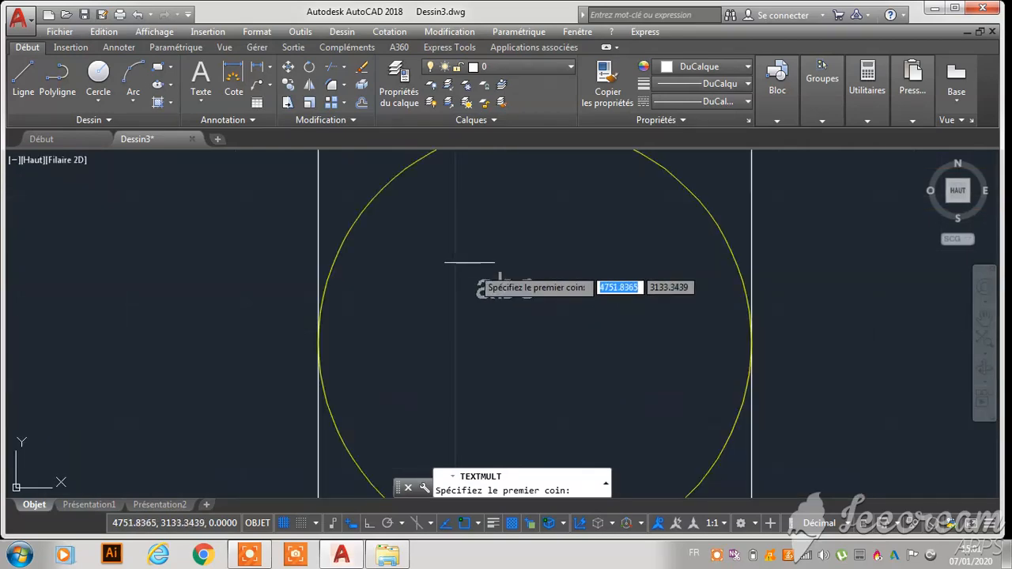
{"action": "left_click", "coordinate": [445, 216]}
{"action": "scroll", "coordinate": [553, 273], "scroll_direction": "down", "scroll_amount": 3}
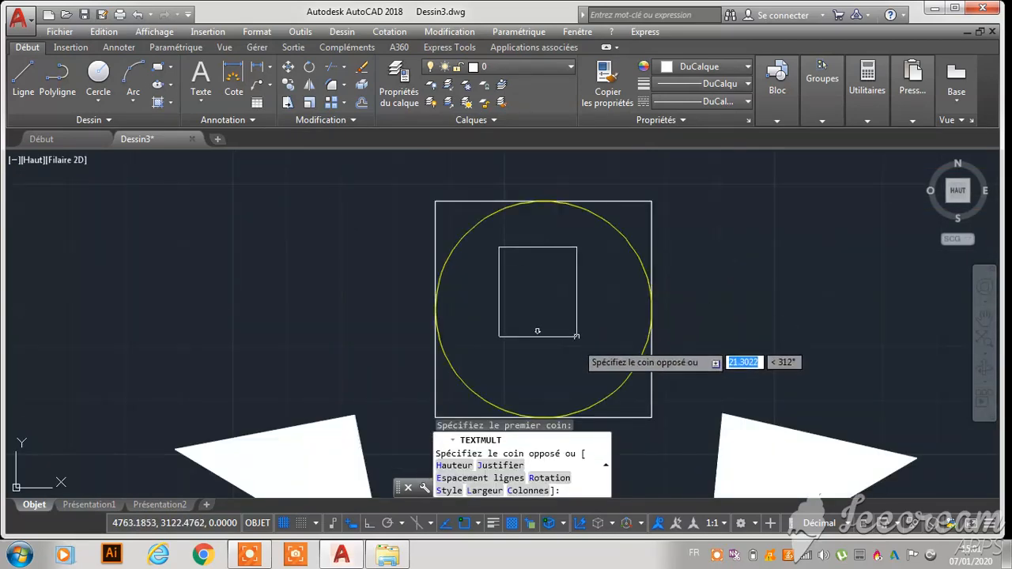
{"action": "left_click", "coordinate": [595, 378]}
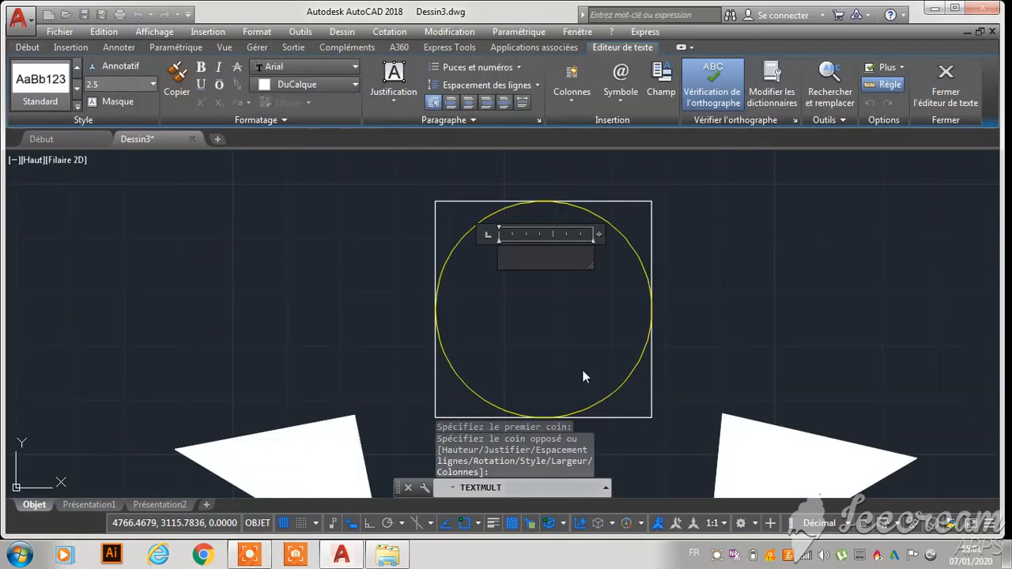
{"action": "type", "text": "R"}
Set the height of the letter R in the circle to 25 and finish the text editing
{"action": "left_click_drag", "start_coordinate": [529, 259], "coordinate": [438, 256]}
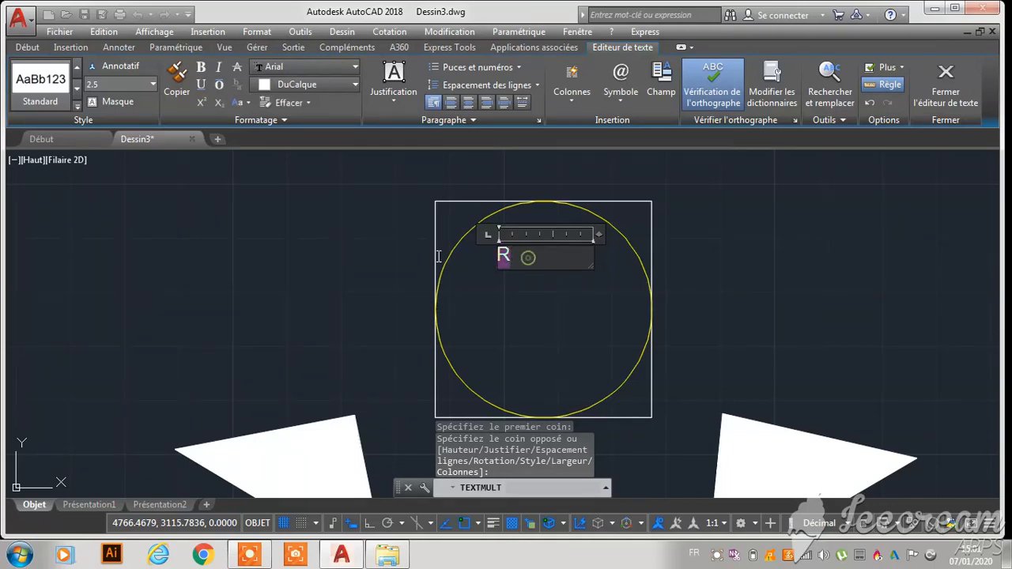
{"action": "type", "text": "25"}
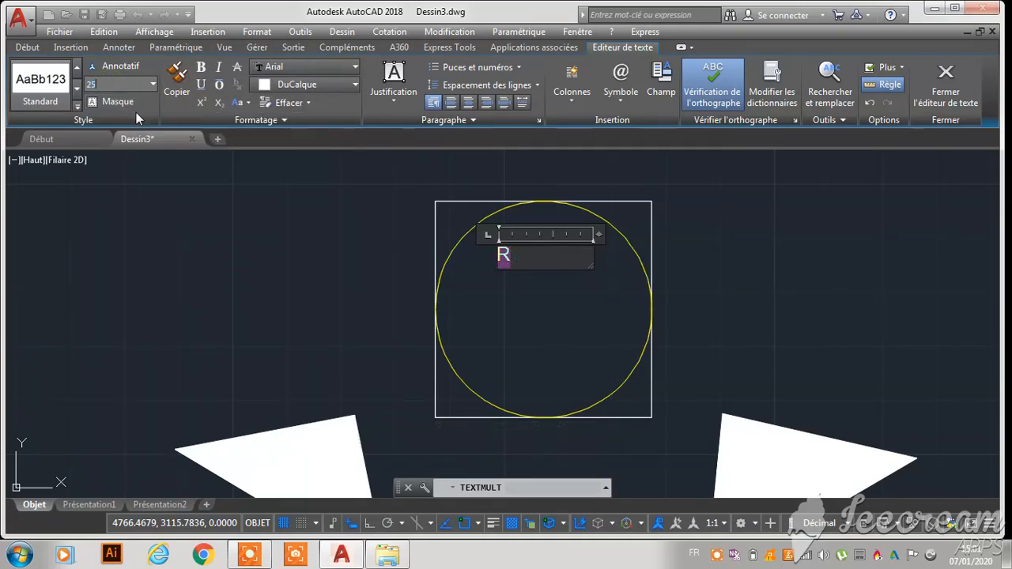
{"action": "key", "text": "Return"}
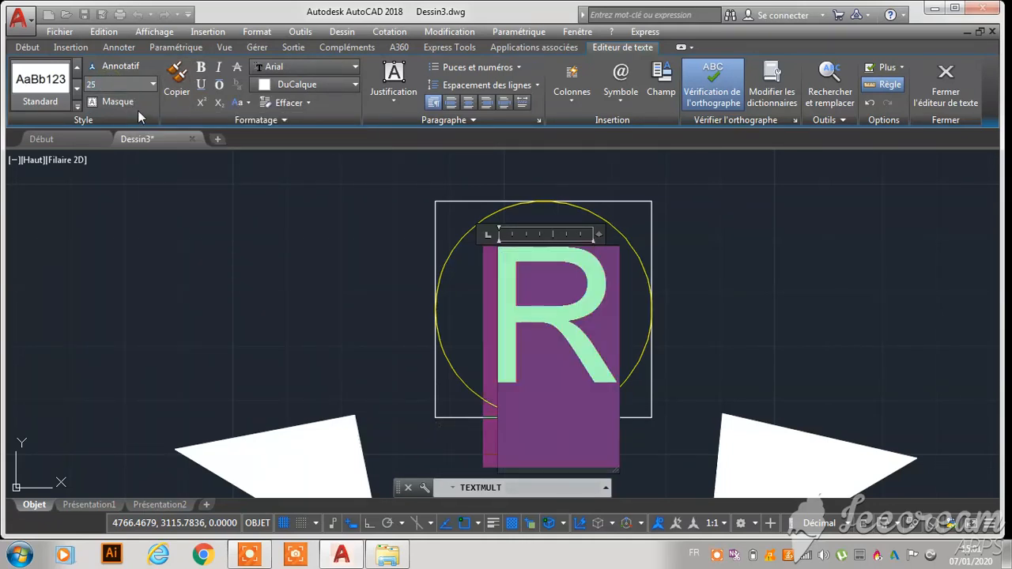
{"action": "left_click", "coordinate": [755, 345]}
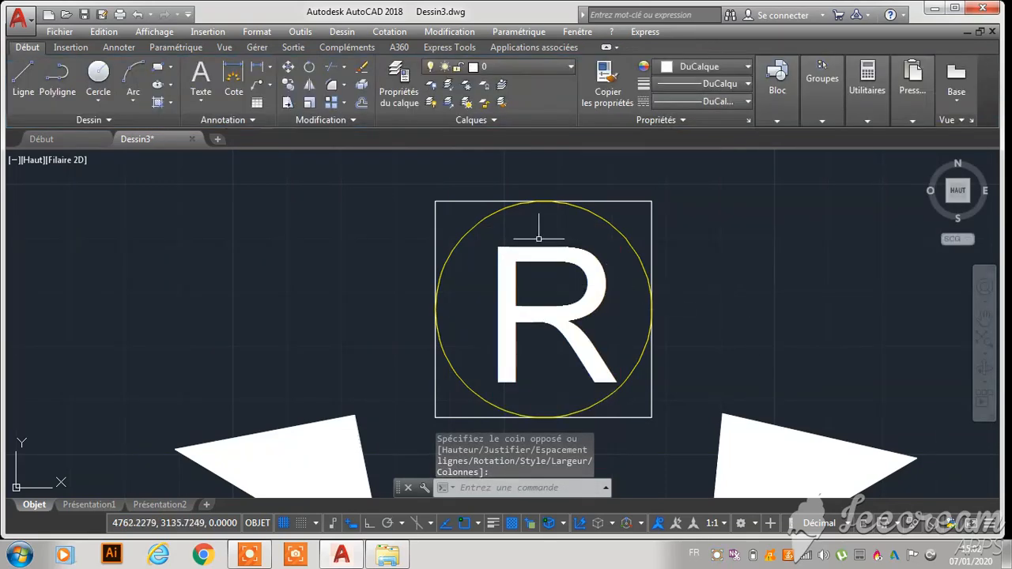
{"action": "scroll", "coordinate": [699, 257], "scroll_direction": "down", "scroll_amount": 6}
{"action": "scroll", "coordinate": [517, 287], "scroll_direction": "up", "scroll_amount": 6}
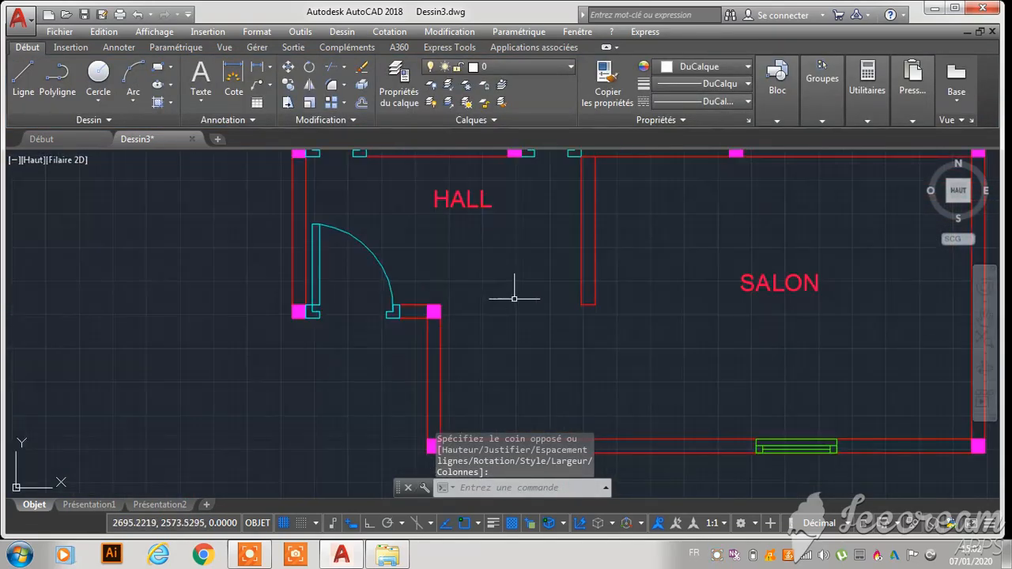
Open the dimension style ISO-25 for modification
{"action": "scroll", "coordinate": [426, 368], "scroll_direction": "down", "scroll_amount": 6}
{"action": "scroll", "coordinate": [456, 325], "scroll_direction": "up", "scroll_amount": 6}
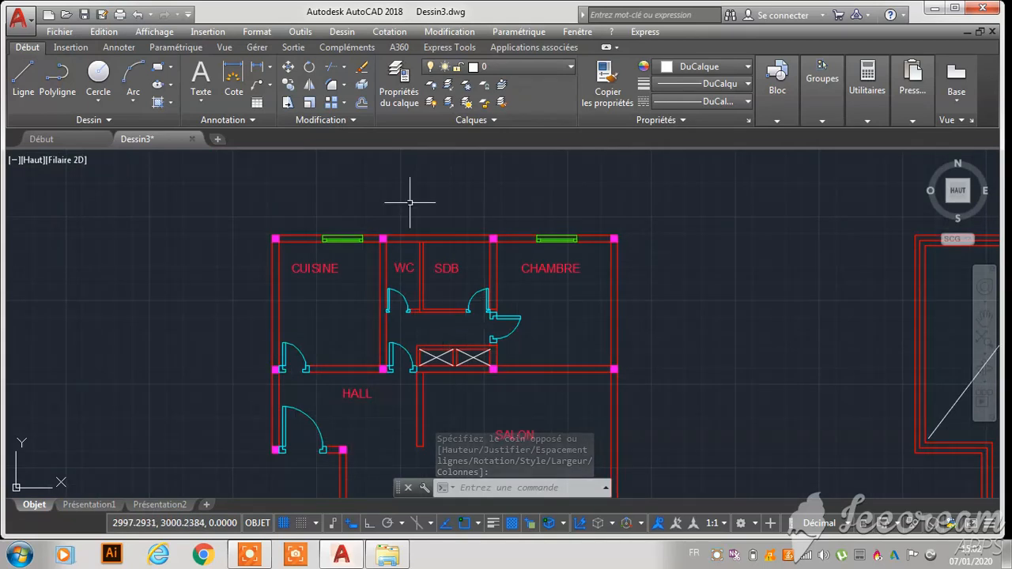
{"action": "left_click", "coordinate": [396, 33]}
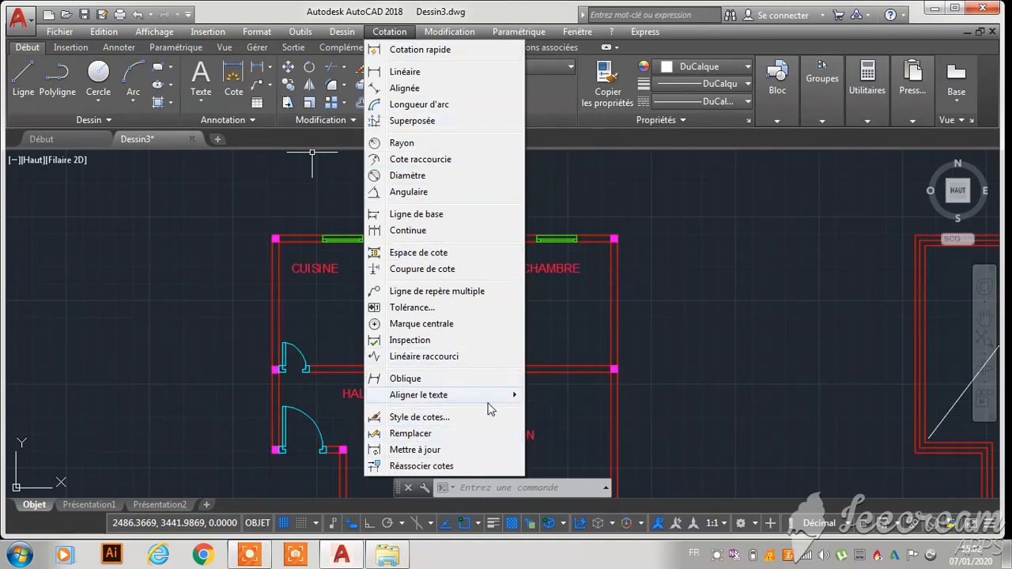
{"action": "left_click", "coordinate": [417, 417]}
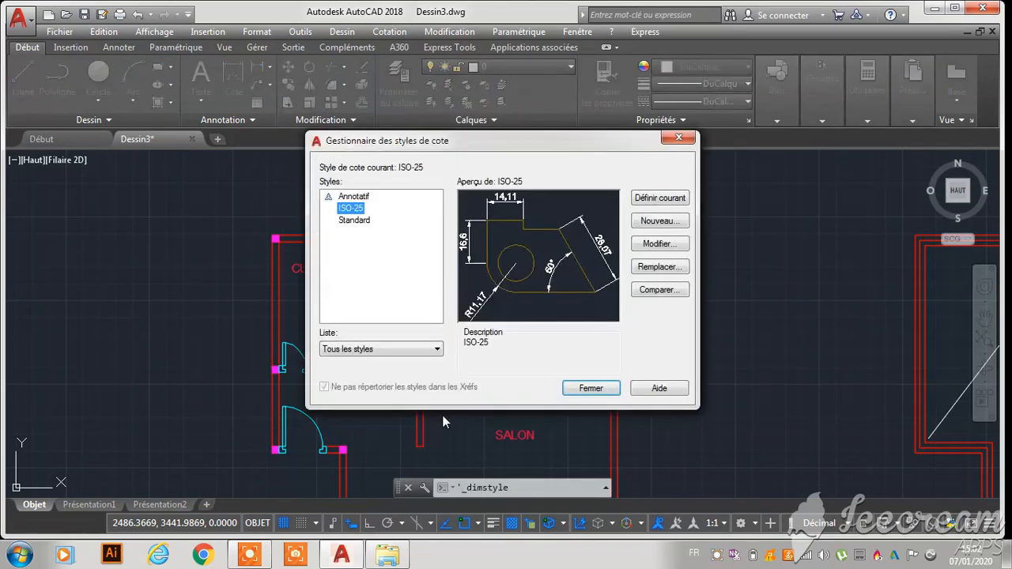
{"action": "left_click", "coordinate": [665, 245]}
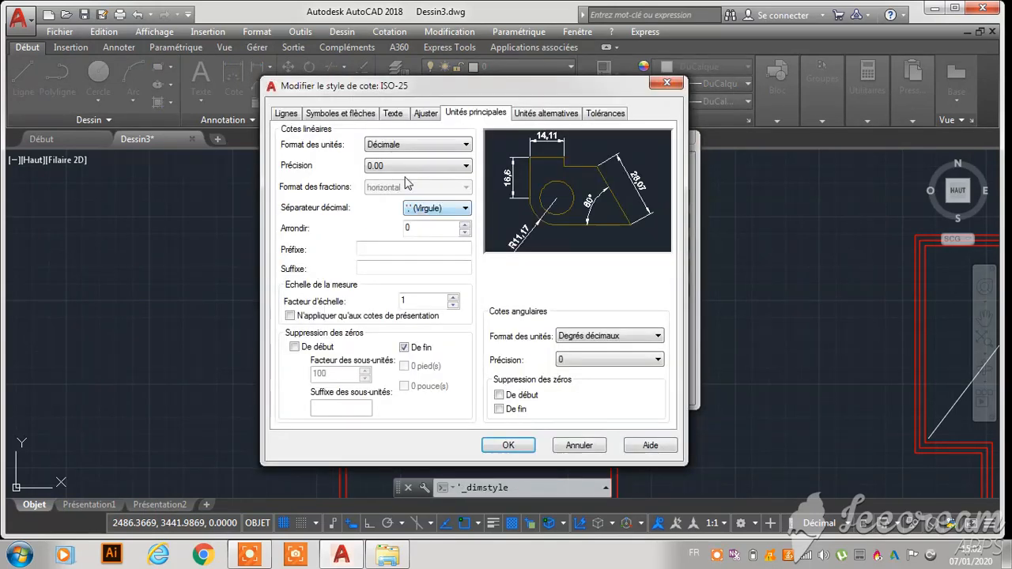
Set the style's first, second and leader arrowheads to Oblique, its centre marks to none and the linear jog height factor to 25
{"action": "left_click", "coordinate": [286, 114]}
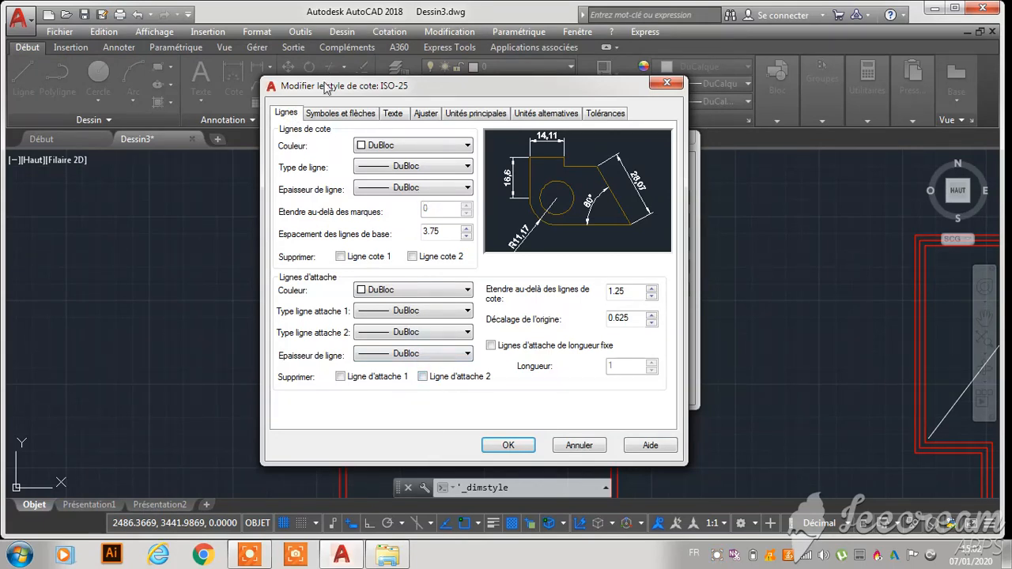
{"action": "left_click", "coordinate": [344, 116]}
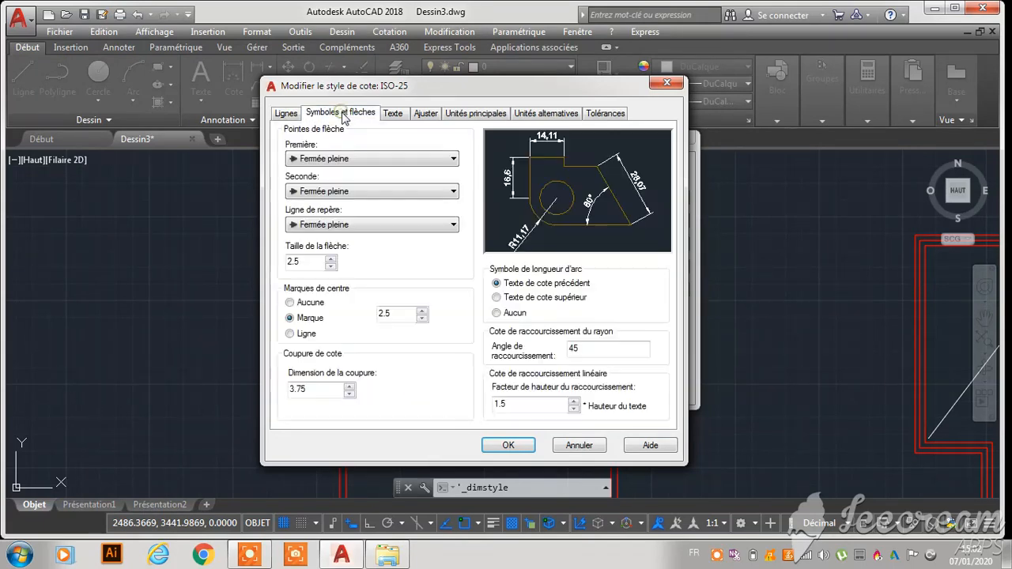
{"action": "left_click", "coordinate": [451, 160]}
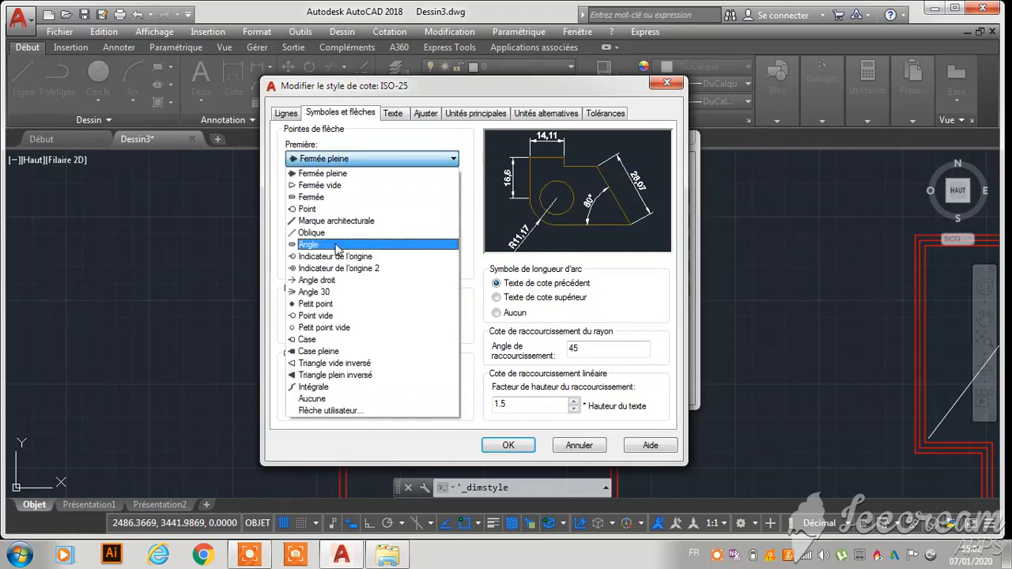
{"action": "left_click", "coordinate": [338, 236]}
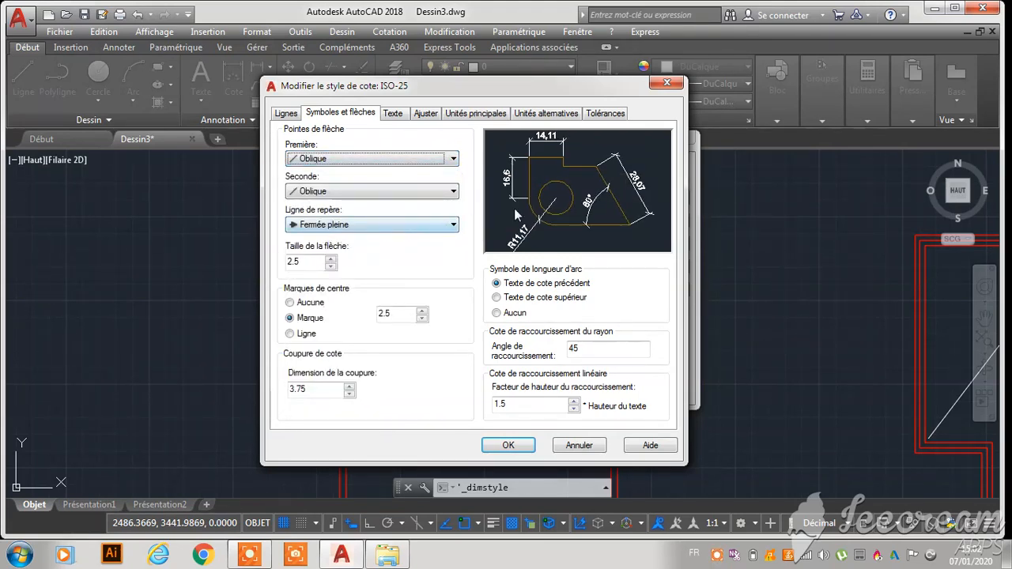
{"action": "left_click", "coordinate": [398, 228]}
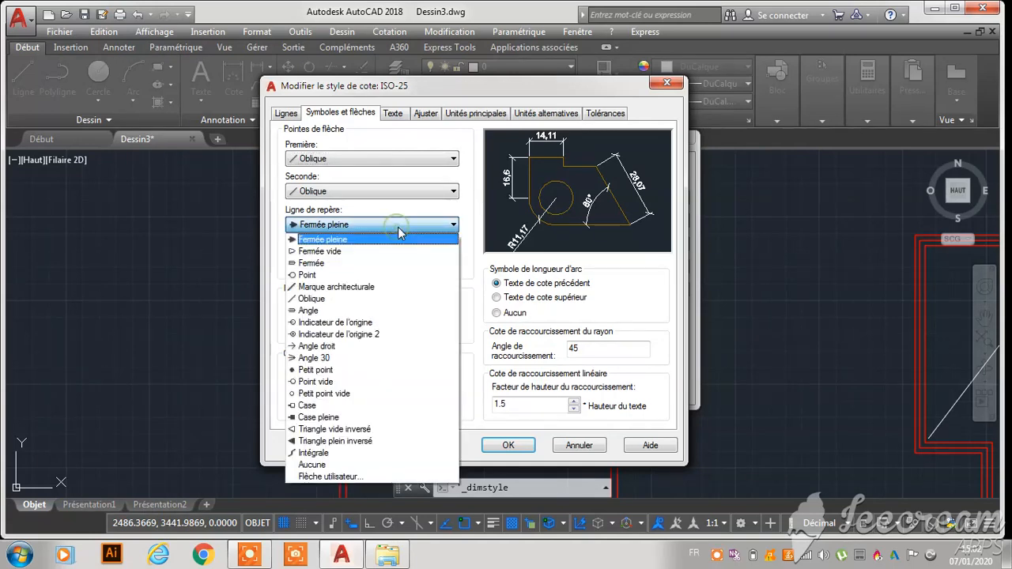
{"action": "left_click", "coordinate": [343, 304]}
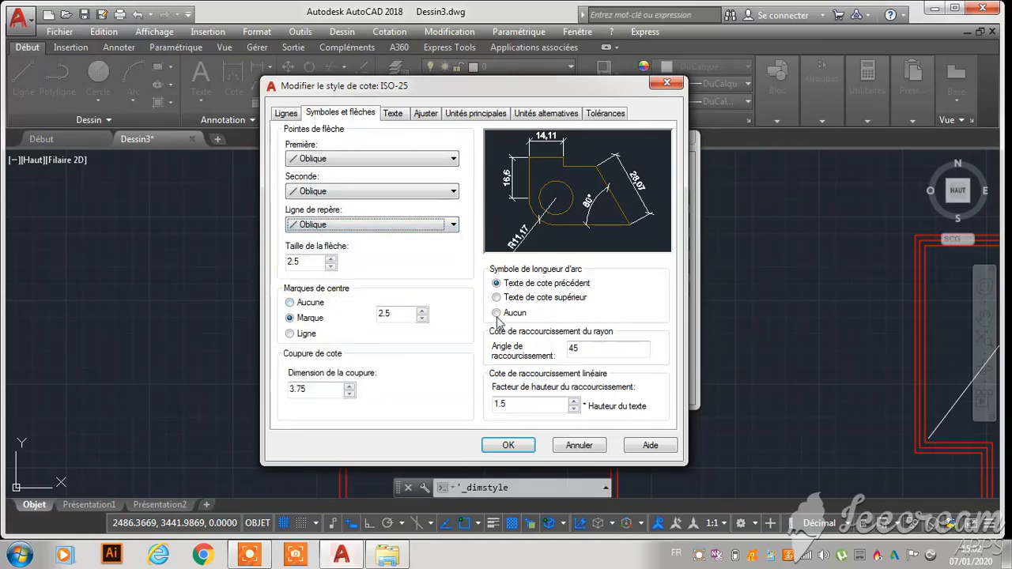
{"action": "left_click", "coordinate": [290, 303]}
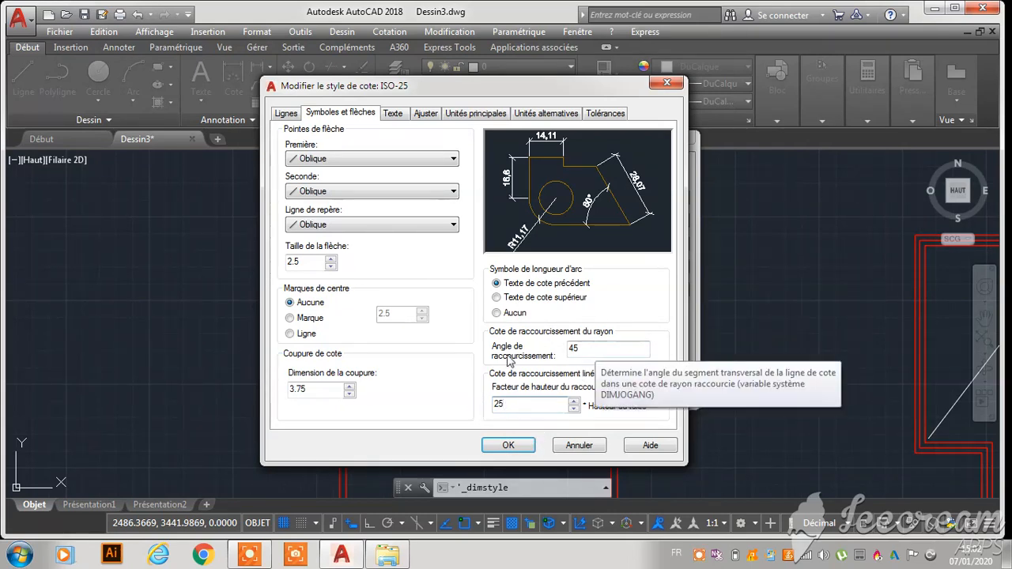
Set the text height of dimension style ISO-25 to 25
{"action": "left_click", "coordinate": [393, 114]}
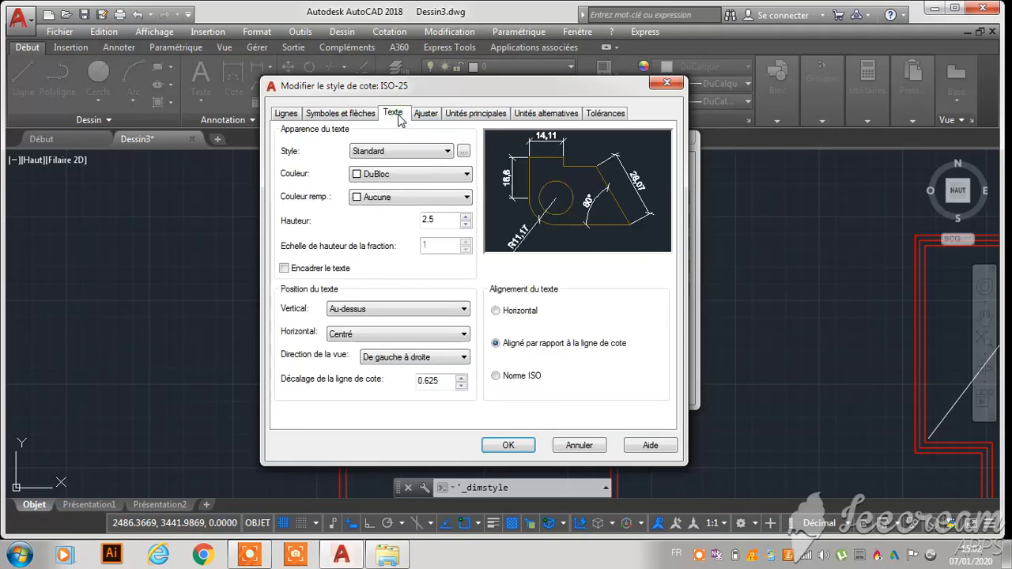
{"action": "left_click", "coordinate": [464, 218]}
{"action": "left_click", "coordinate": [465, 218]}
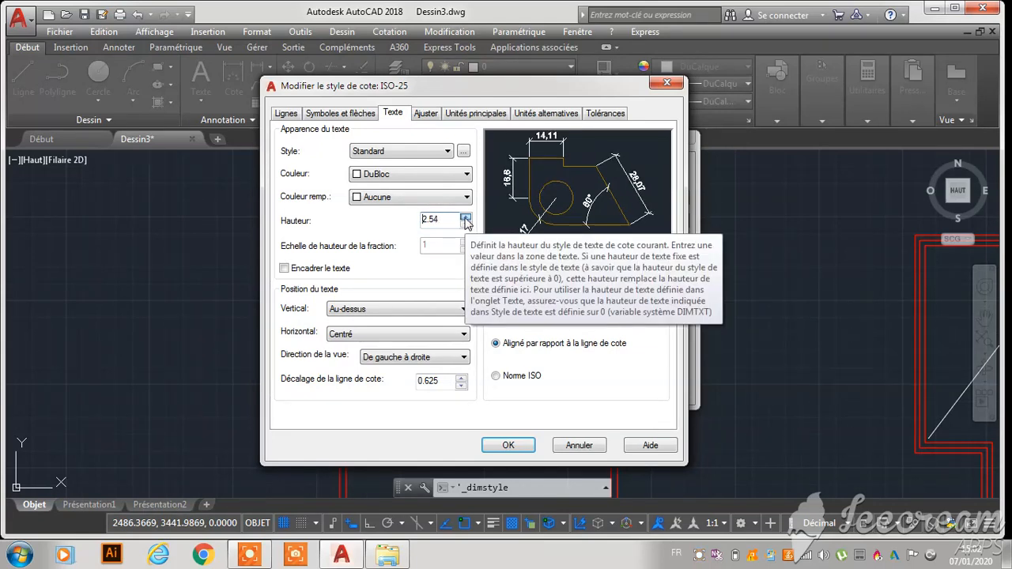
{"action": "left_click", "coordinate": [465, 218]}
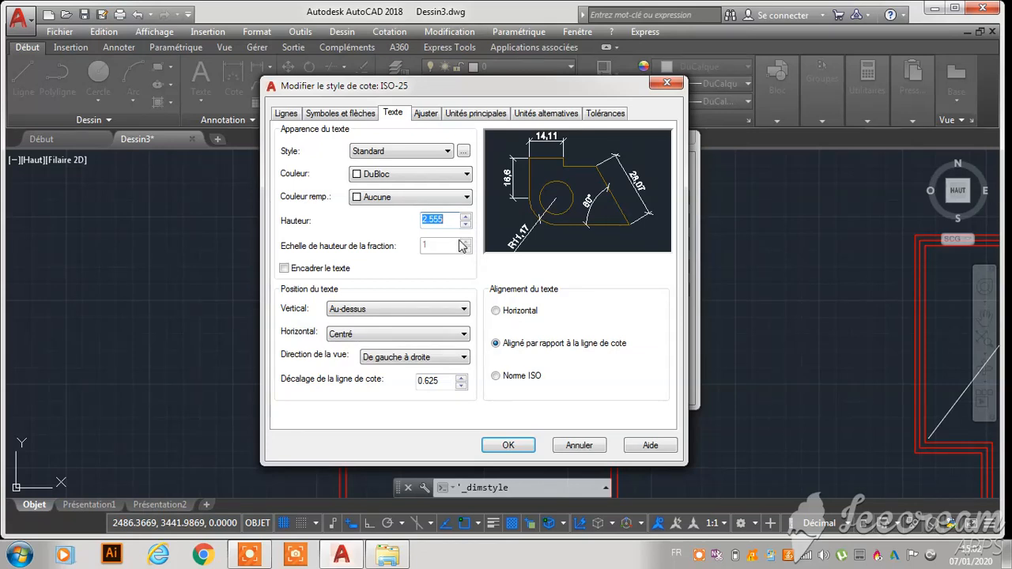
{"action": "type", "text": "25"}
Suppress extension lines 1 and 2 in the dimension style, then save the style and close the style manager
{"action": "left_click", "coordinate": [426, 116]}
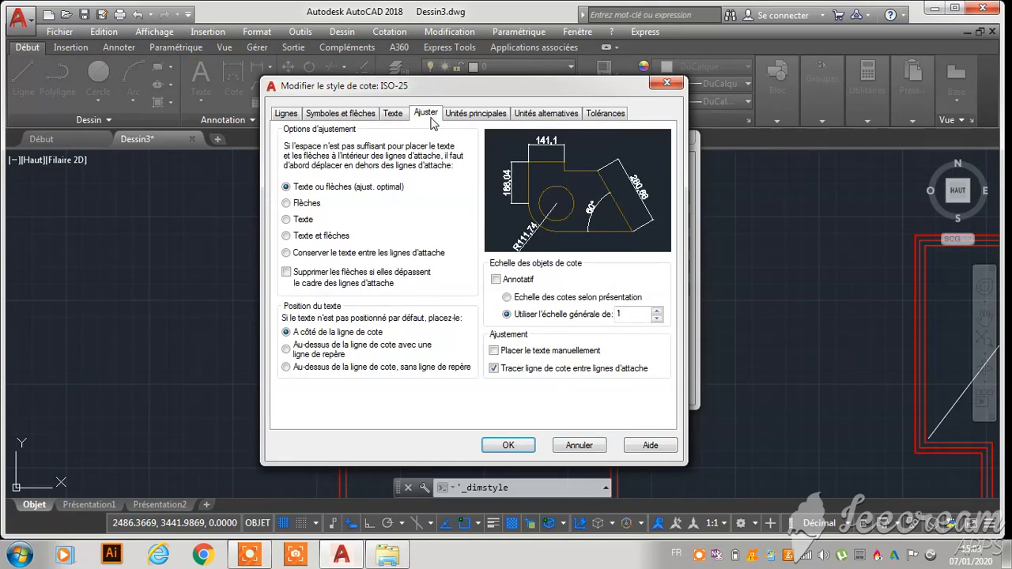
{"action": "left_click", "coordinate": [468, 116]}
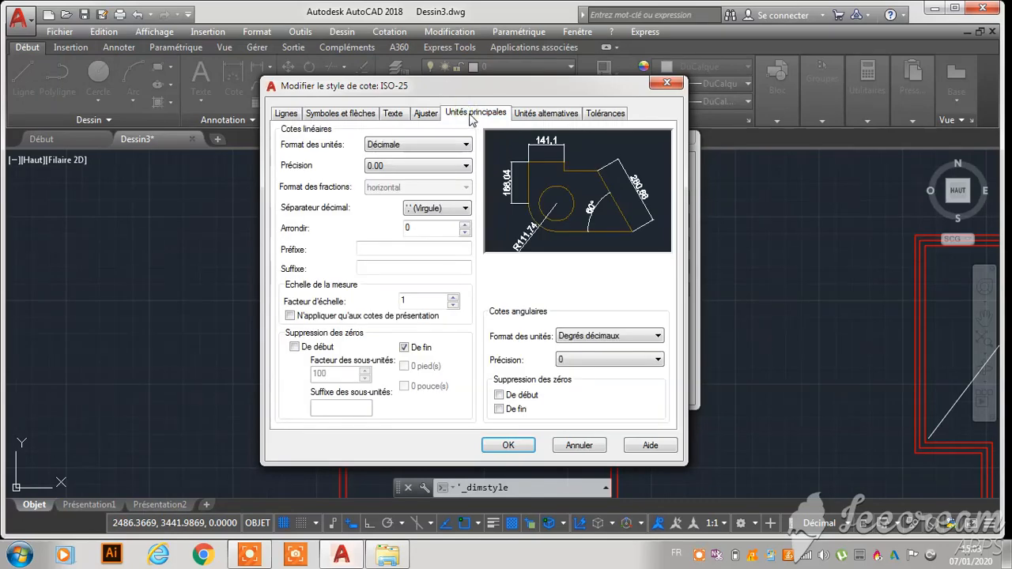
{"action": "left_click", "coordinate": [286, 114]}
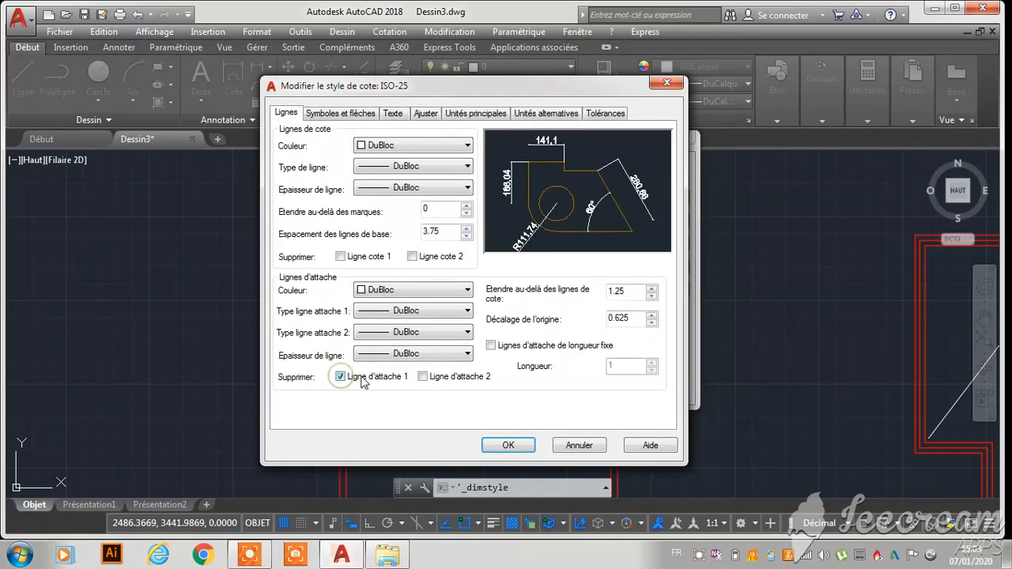
{"action": "left_click", "coordinate": [424, 377]}
{"action": "left_click", "coordinate": [423, 377]}
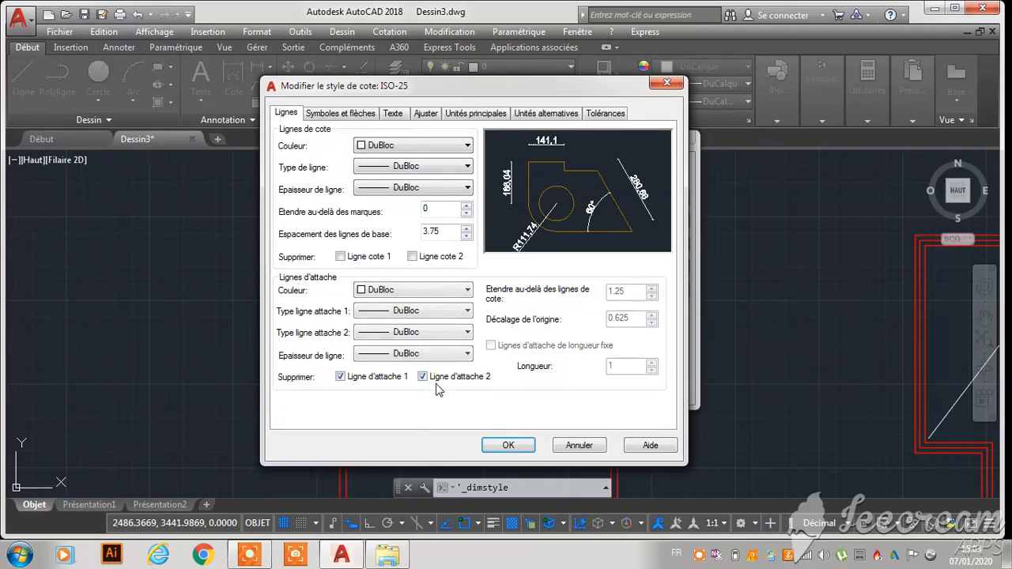
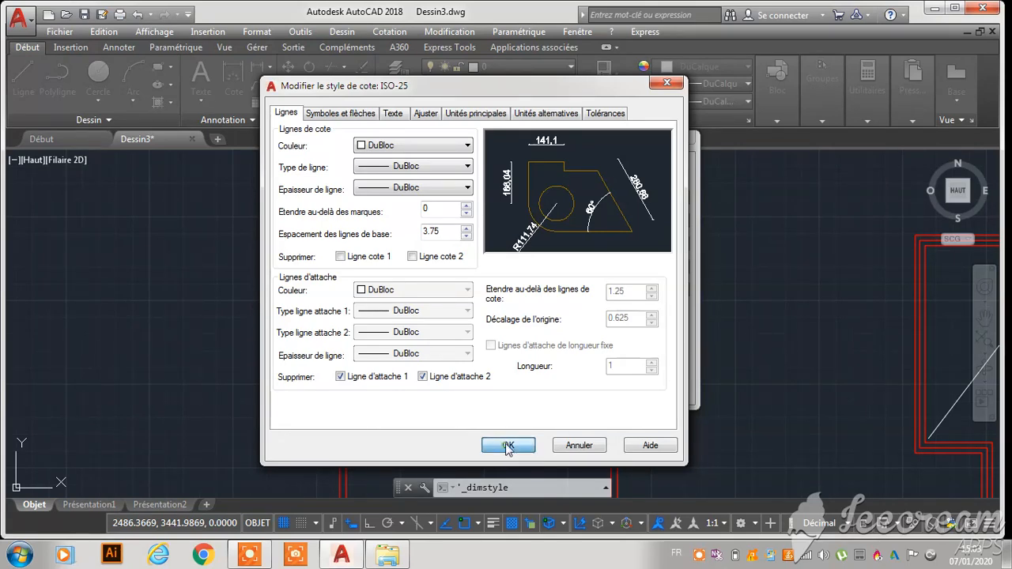
{"action": "left_click", "coordinate": [507, 446]}
{"action": "left_click", "coordinate": [589, 388]}
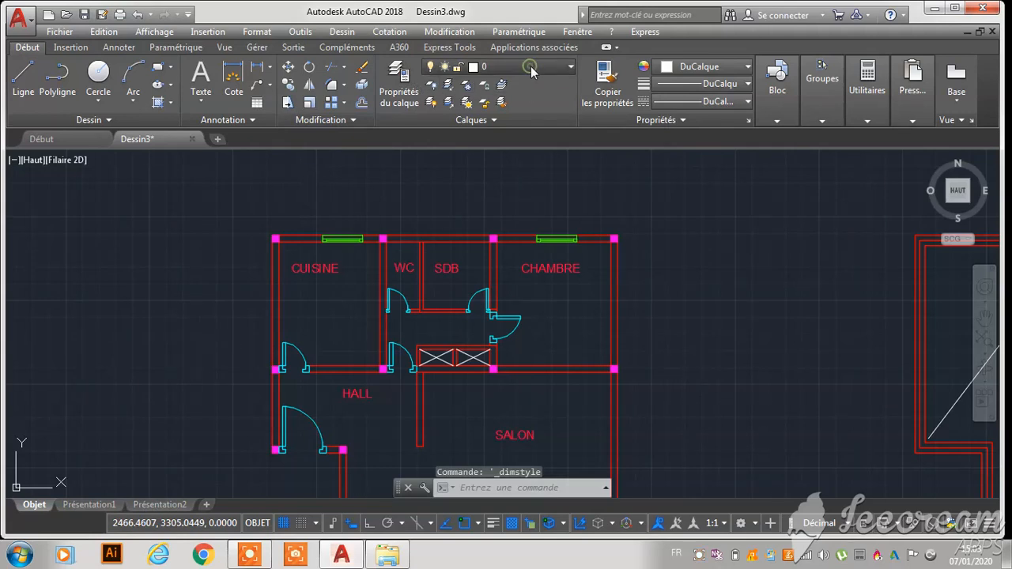
Make the layer "cotation" current
{"action": "left_click", "coordinate": [528, 68]}
{"action": "left_click", "coordinate": [512, 103]}
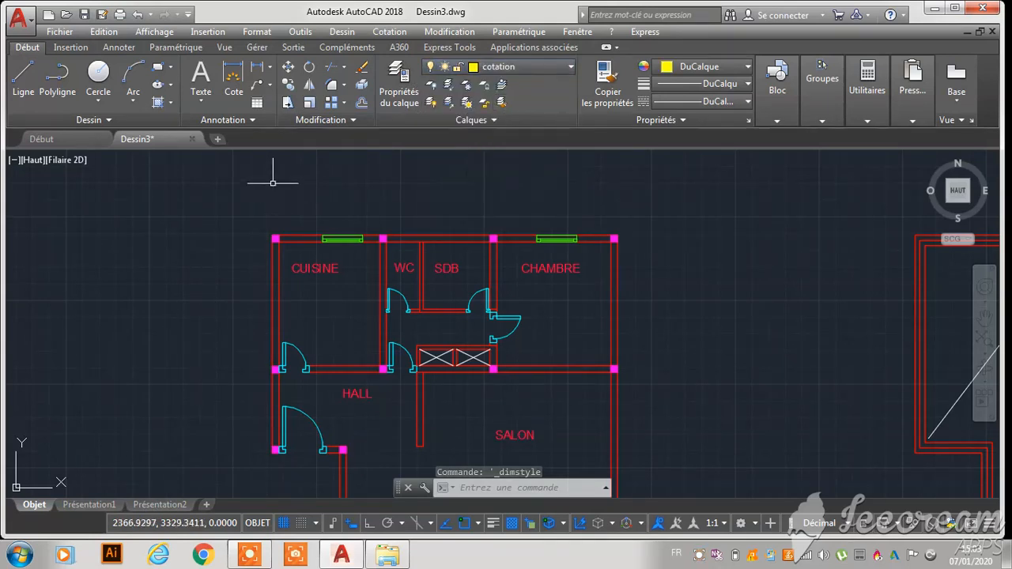
{"action": "scroll", "coordinate": [272, 178], "scroll_direction": "up", "scroll_amount": 6}
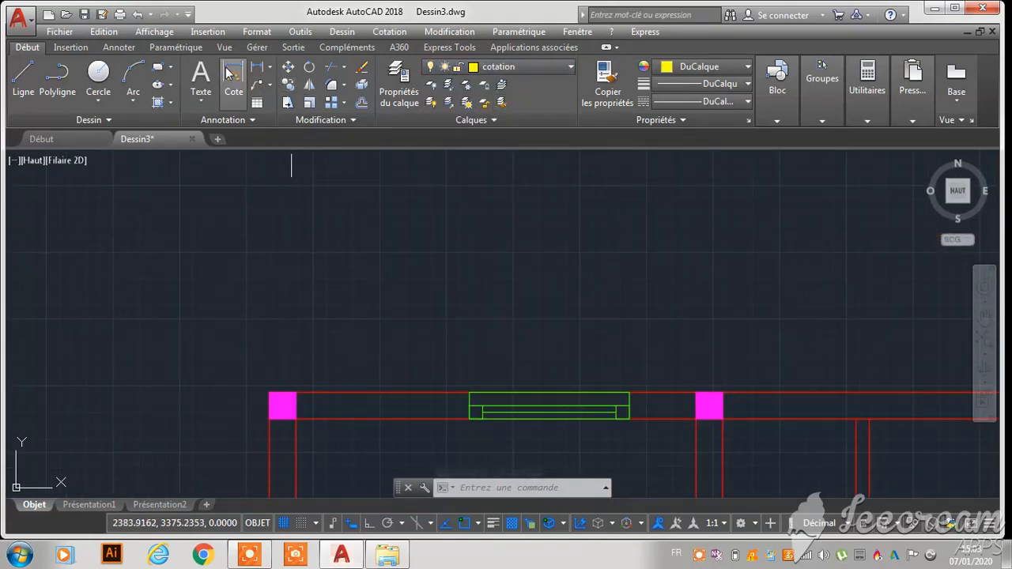
{"action": "left_click", "coordinate": [226, 68]}
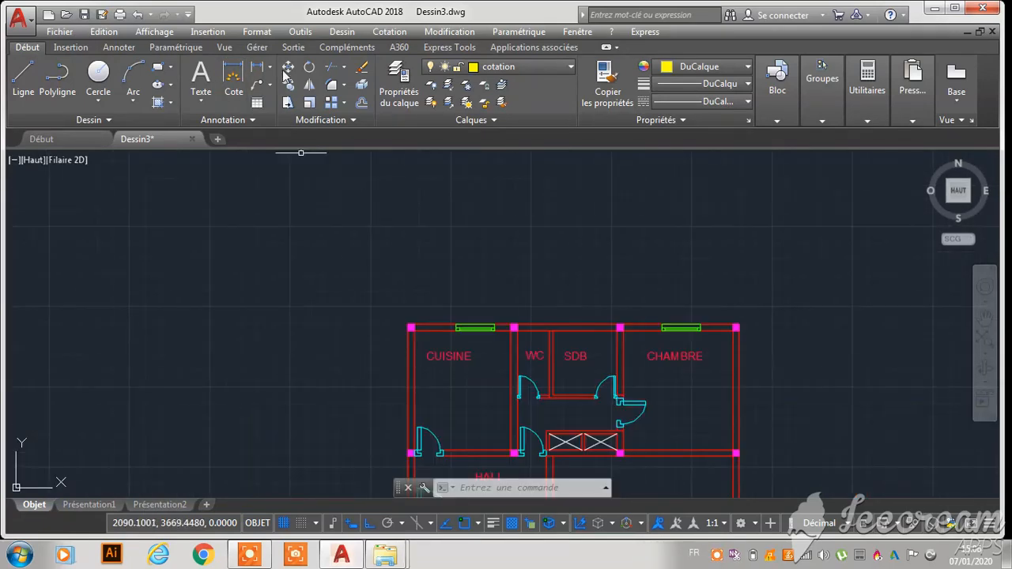
{"action": "left_click", "coordinate": [234, 79]}
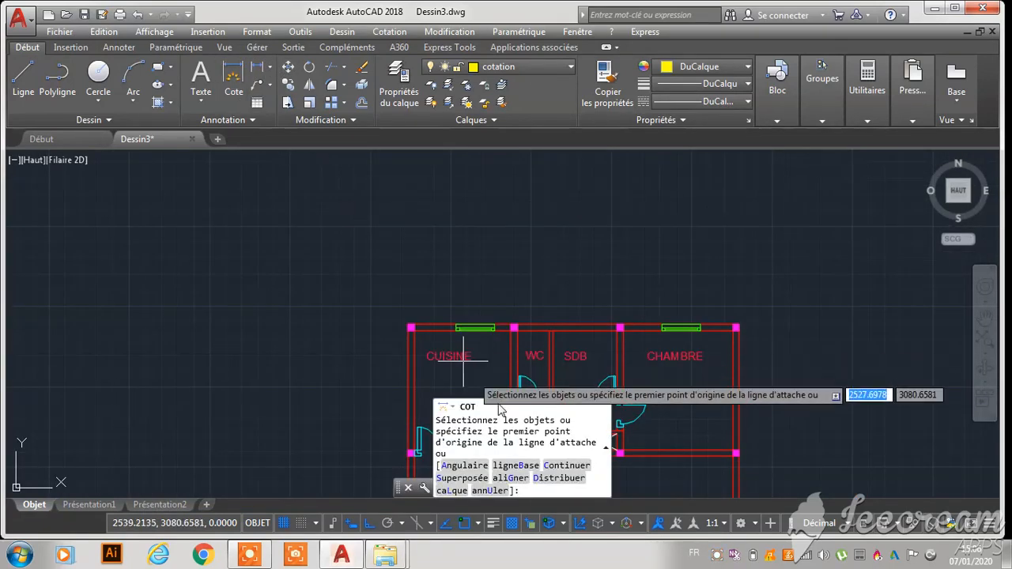
{"action": "scroll", "coordinate": [464, 359], "scroll_direction": "up", "scroll_amount": 6}
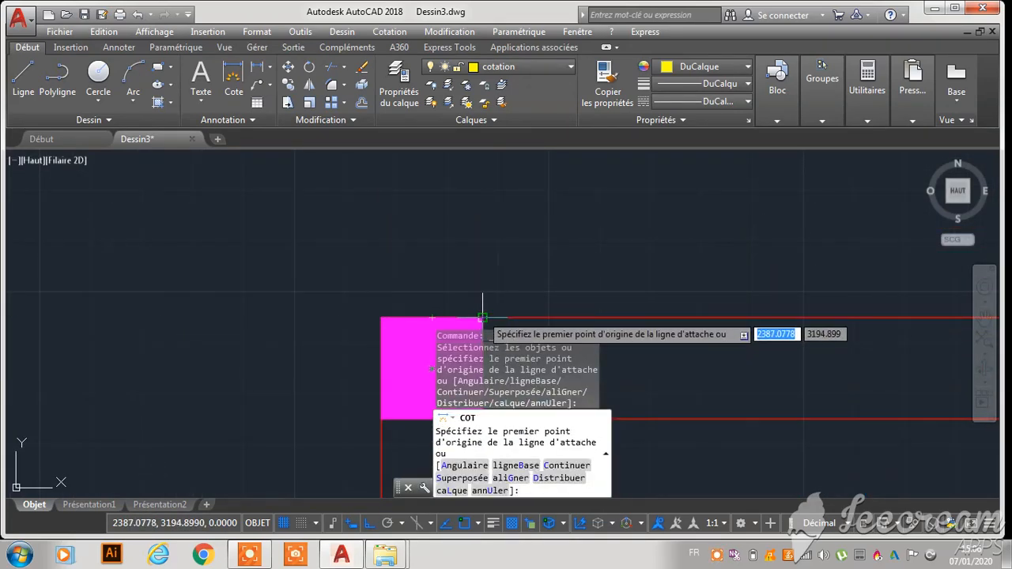
{"action": "left_click", "coordinate": [482, 317]}
{"action": "scroll", "coordinate": [479, 294], "scroll_direction": "down", "scroll_amount": 5}
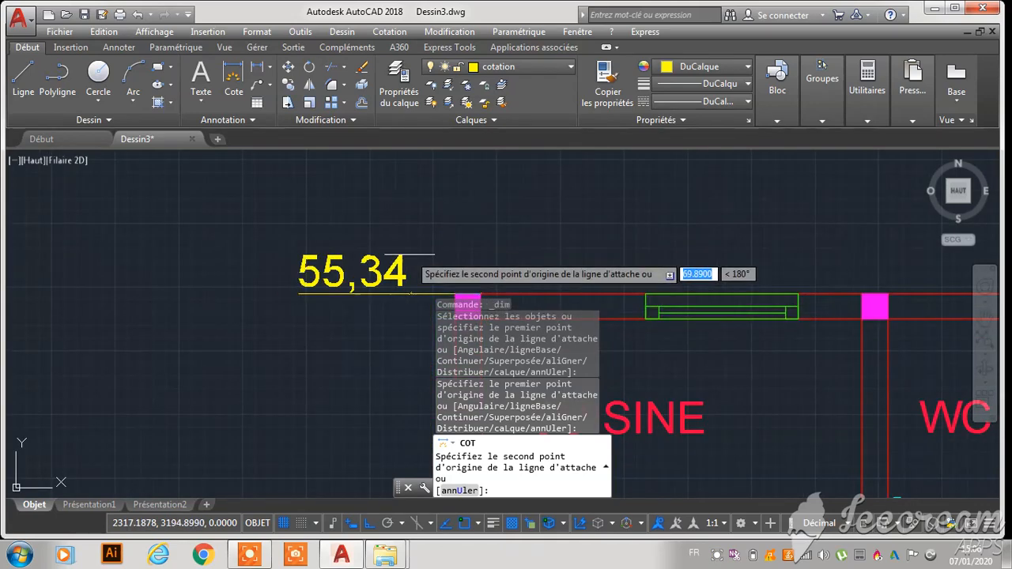
{"action": "key", "text": "Escape"}
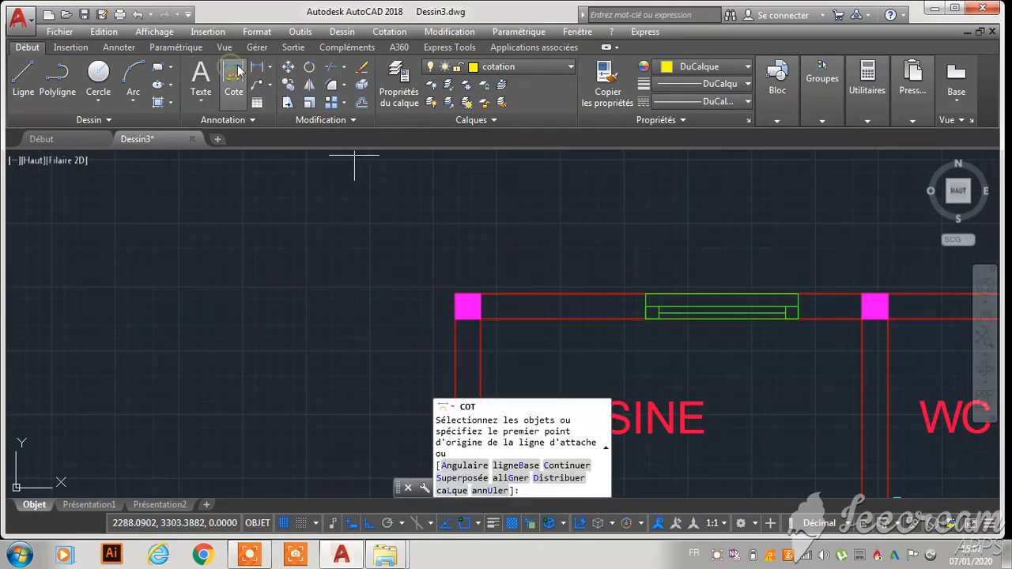
Dimension the upper edge of the floor plan's upper-left corner column, with the dimension line 70 units above it
{"action": "scroll", "coordinate": [526, 313], "scroll_direction": "up", "scroll_amount": 8}
{"action": "scroll", "coordinate": [518, 315], "scroll_direction": "down", "scroll_amount": 3}
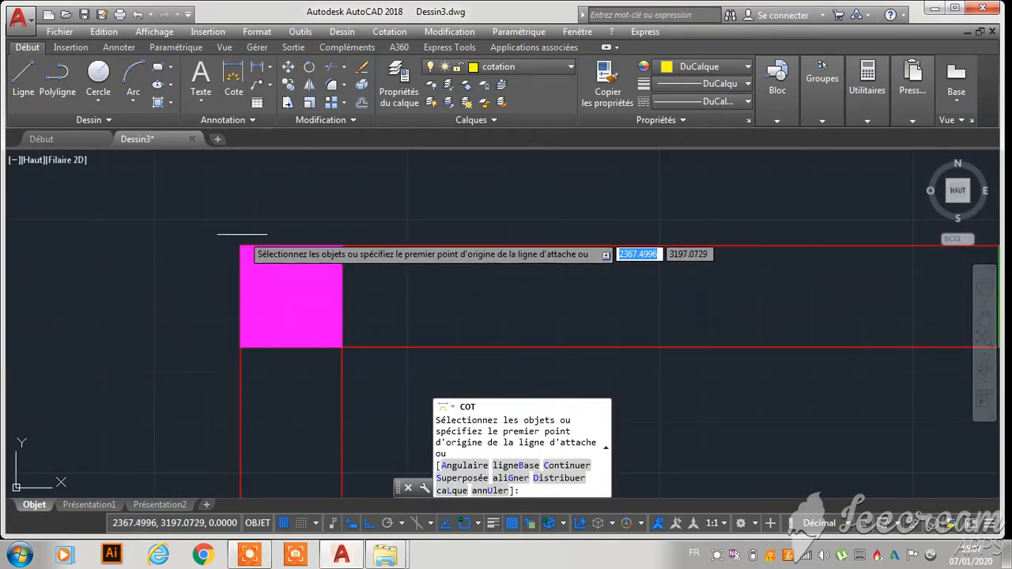
{"action": "left_click", "coordinate": [239, 242]}
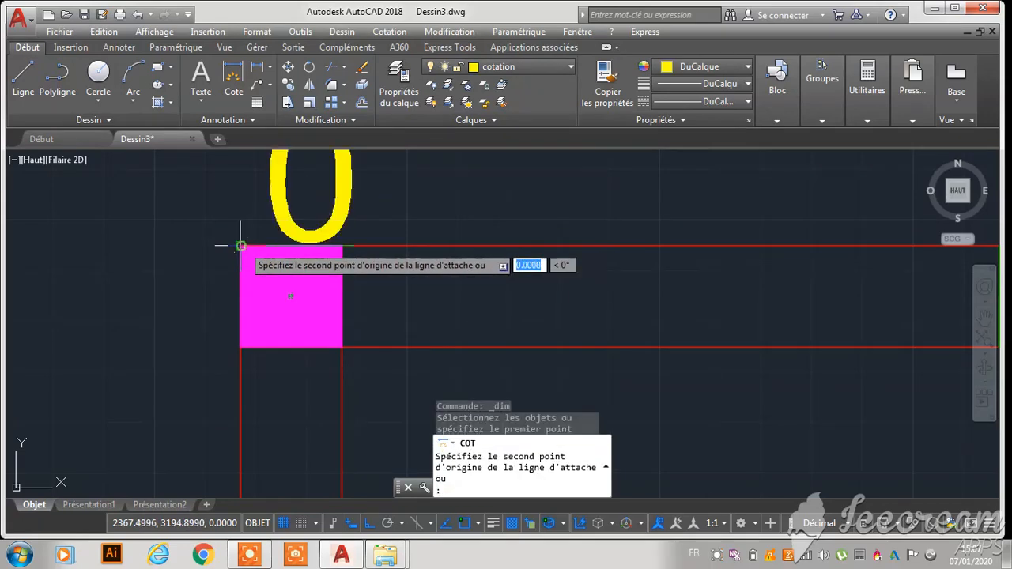
{"action": "left_click", "coordinate": [343, 248]}
{"action": "scroll", "coordinate": [359, 322], "scroll_direction": "down", "scroll_amount": 6}
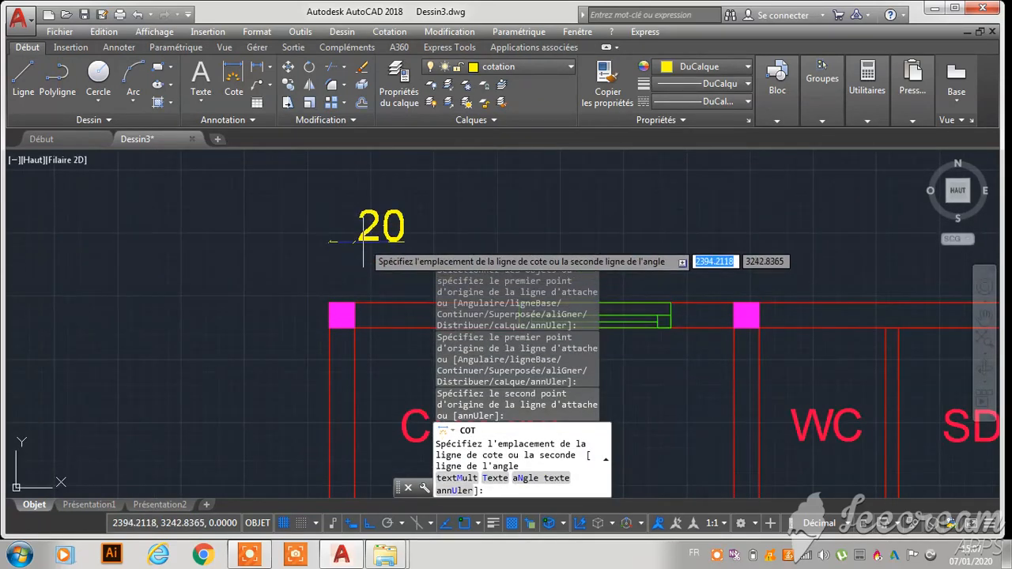
{"action": "type", "text": "70"}
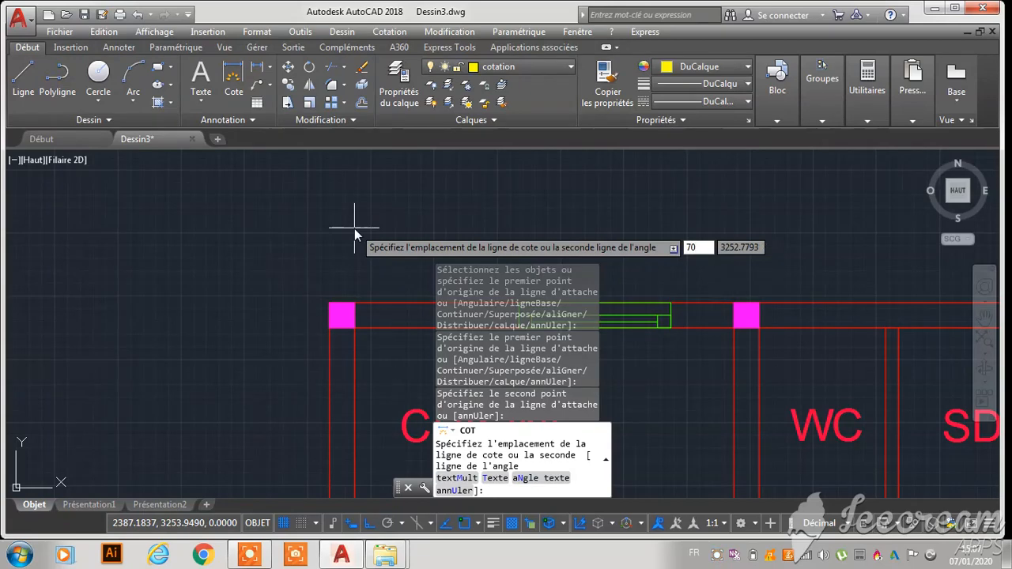
{"action": "key", "text": "Return"}
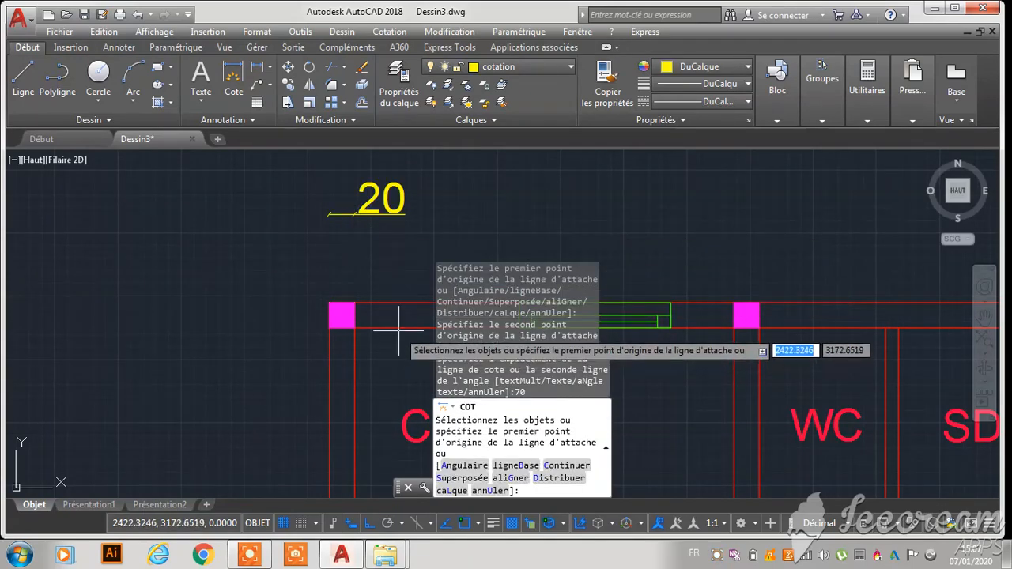
Continue the dimension chain along the upper outer wall across the CUISINE window to the far edge of the second column
{"action": "left_click", "coordinate": [403, 33]}
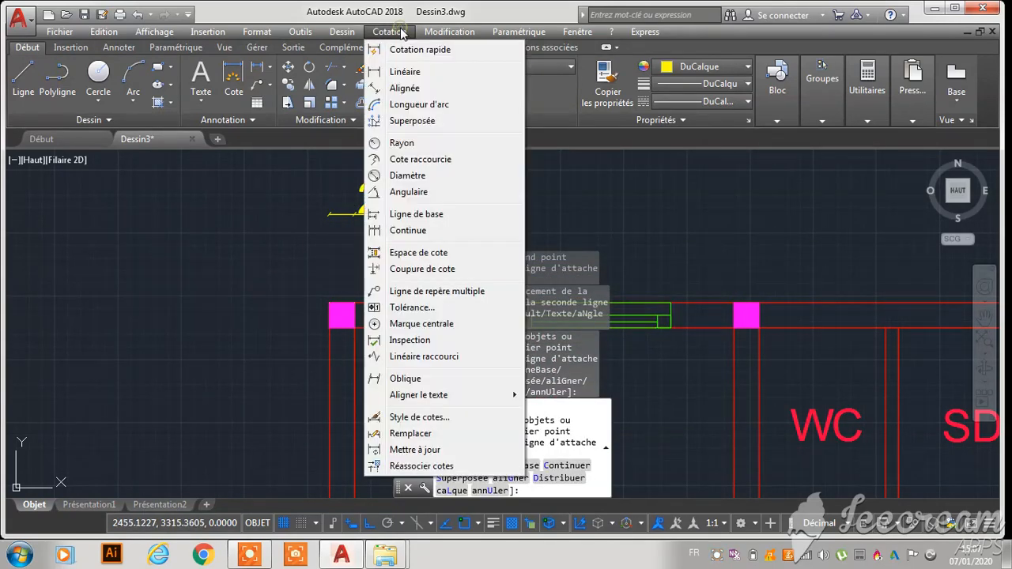
{"action": "left_click", "coordinate": [408, 230]}
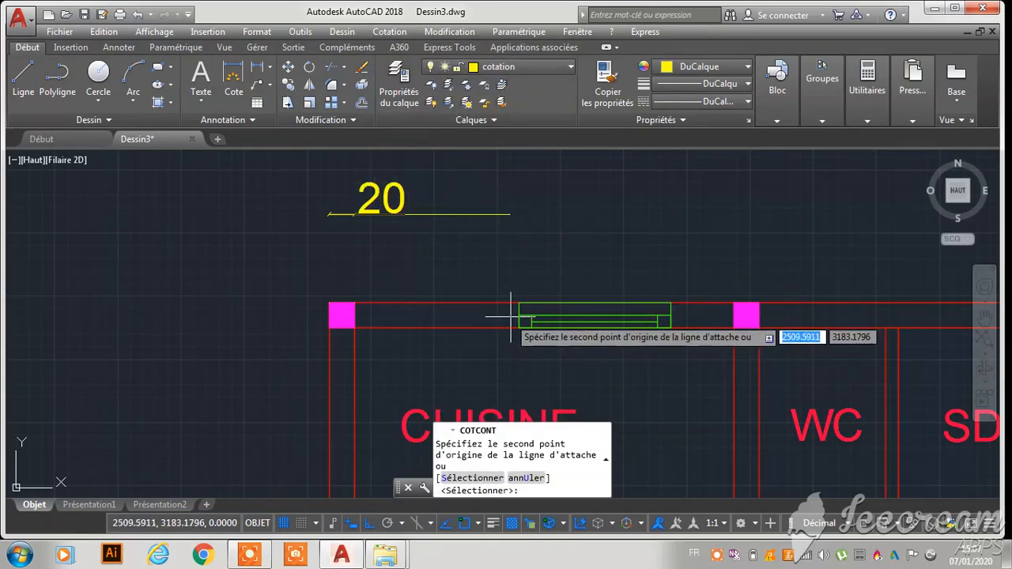
{"action": "scroll", "coordinate": [529, 321], "scroll_direction": "up", "scroll_amount": 5}
{"action": "left_click", "coordinate": [538, 282]}
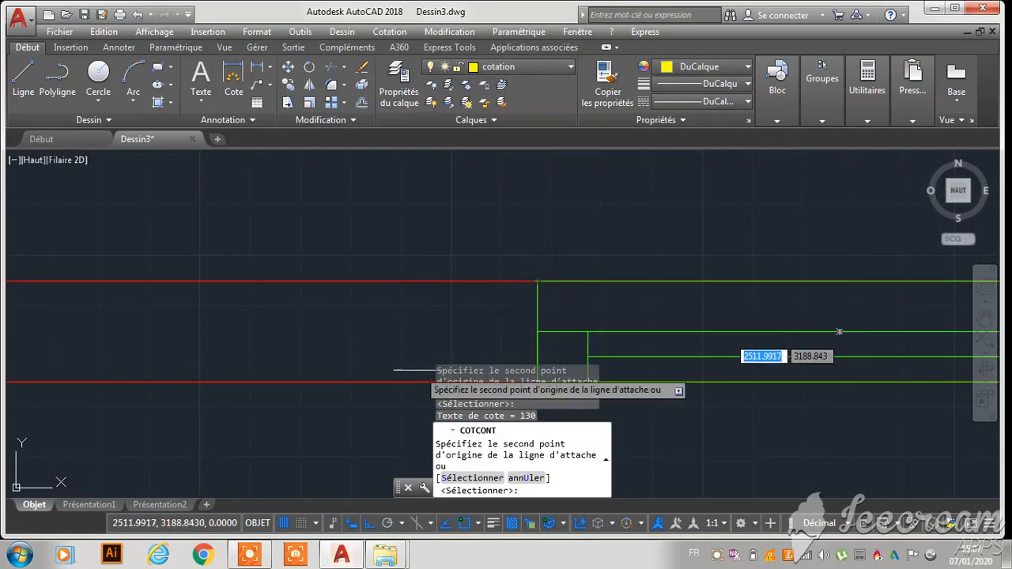
{"action": "scroll", "coordinate": [413, 371], "scroll_direction": "down", "scroll_amount": 3}
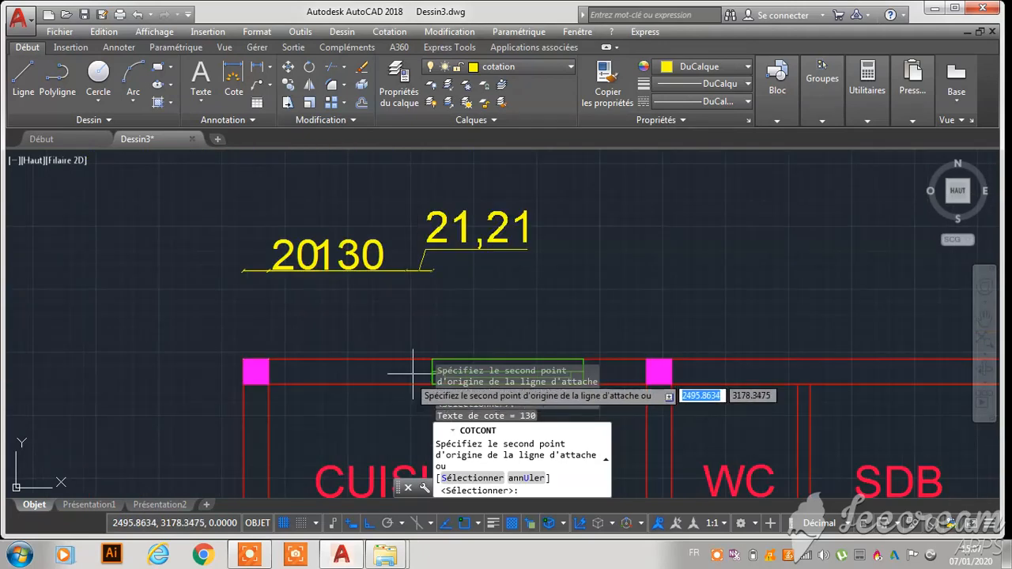
{"action": "left_click", "coordinate": [583, 359]}
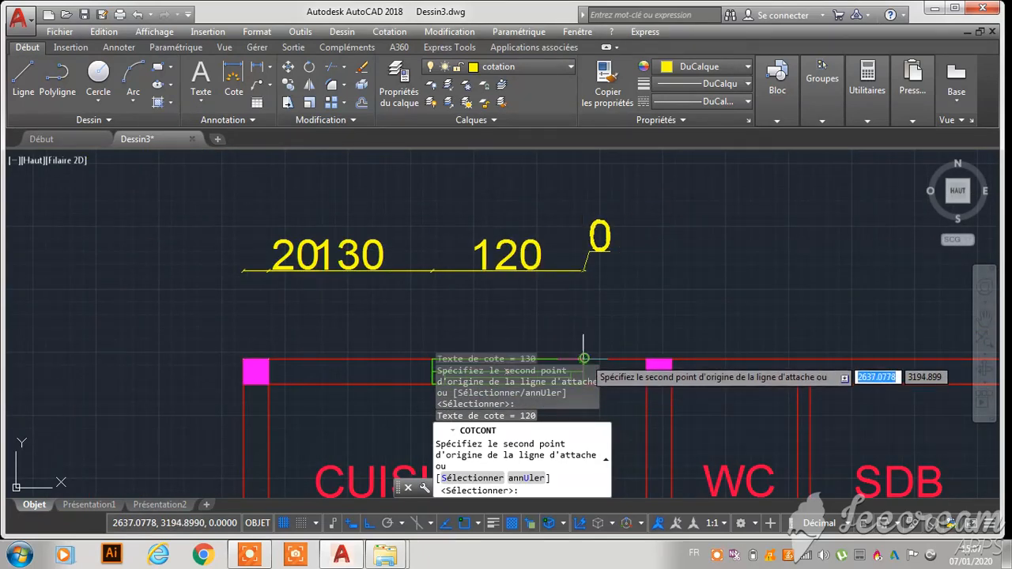
{"action": "left_click", "coordinate": [643, 359]}
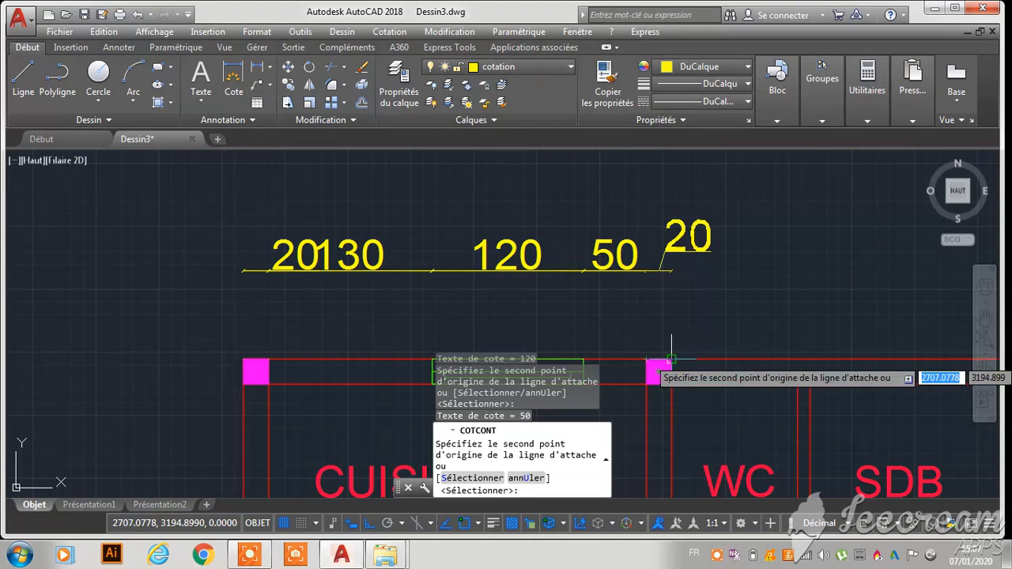
{"action": "left_click", "coordinate": [673, 360]}
Continue the chain past WC and SDB, across the third column, to the near edge of the CHAMBRE window
{"action": "scroll", "coordinate": [695, 352], "scroll_direction": "down", "scroll_amount": 5}
{"action": "scroll", "coordinate": [605, 340], "scroll_direction": "up", "scroll_amount": 5}
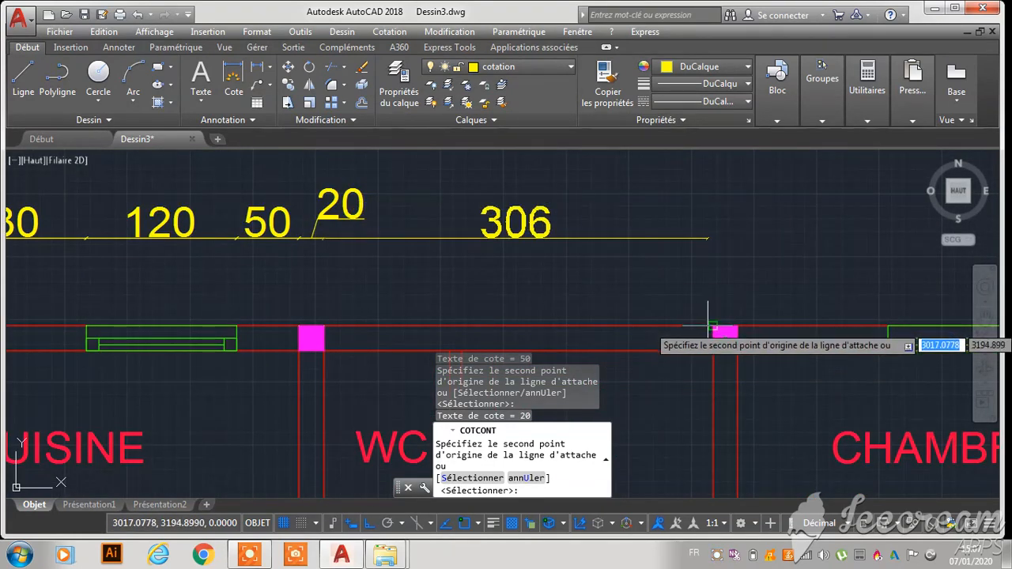
{"action": "left_click", "coordinate": [712, 325]}
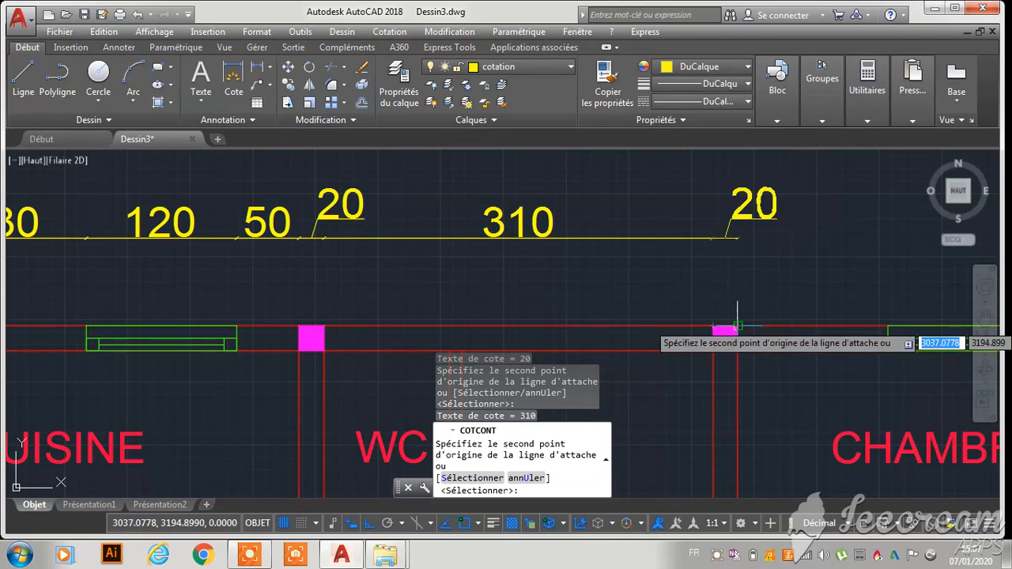
{"action": "scroll", "coordinate": [633, 316], "scroll_direction": "down", "scroll_amount": 5}
{"action": "scroll", "coordinate": [601, 320], "scroll_direction": "up", "scroll_amount": 5}
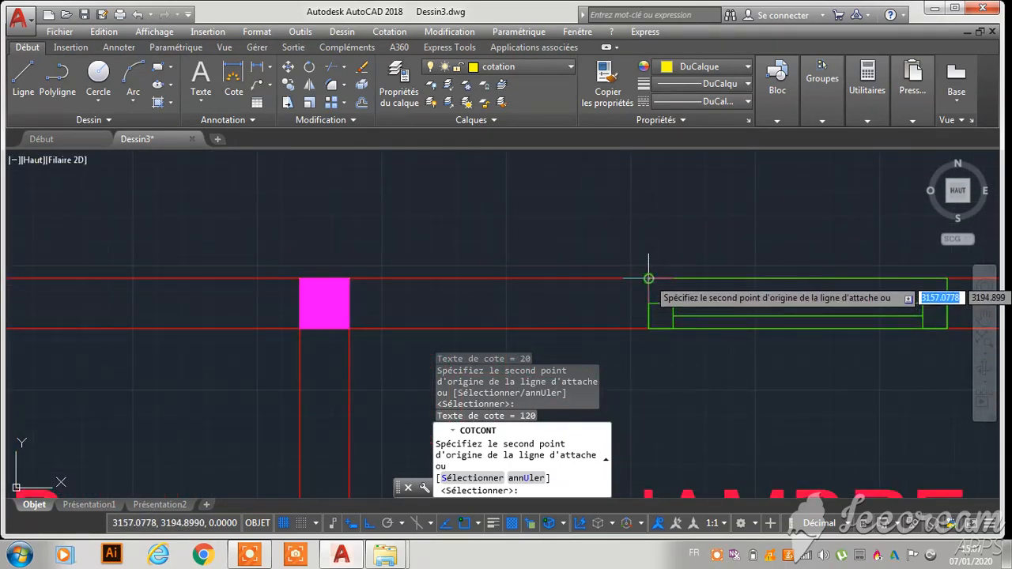
Continue the chain across the CHAMBRE window to the outer edge of the upper-right corner column and end the command
{"action": "scroll", "coordinate": [649, 278], "scroll_direction": "down", "scroll_amount": 5}
{"action": "scroll", "coordinate": [582, 289], "scroll_direction": "up", "scroll_amount": 5}
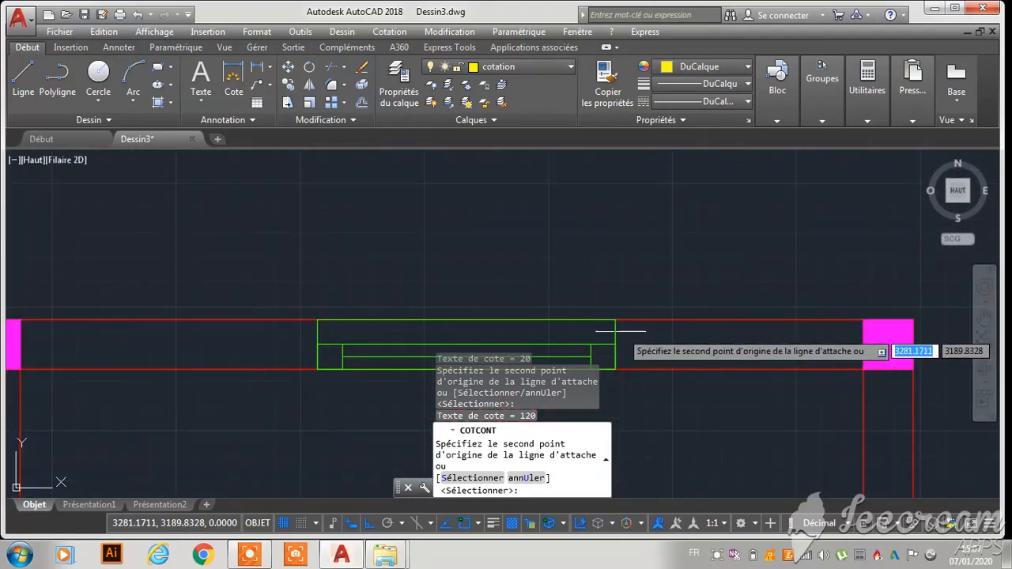
{"action": "left_click", "coordinate": [861, 320]}
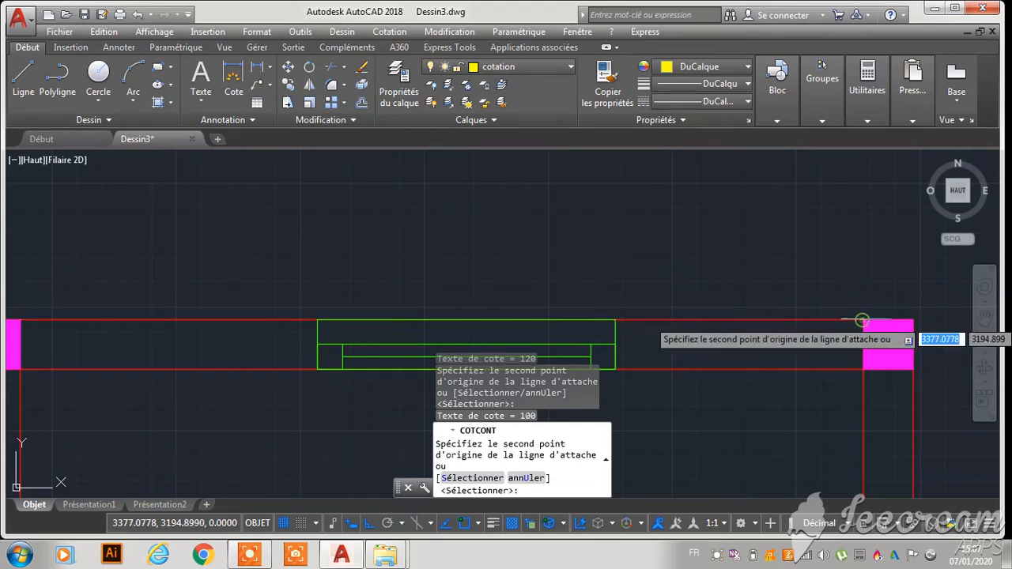
{"action": "left_click", "coordinate": [911, 319]}
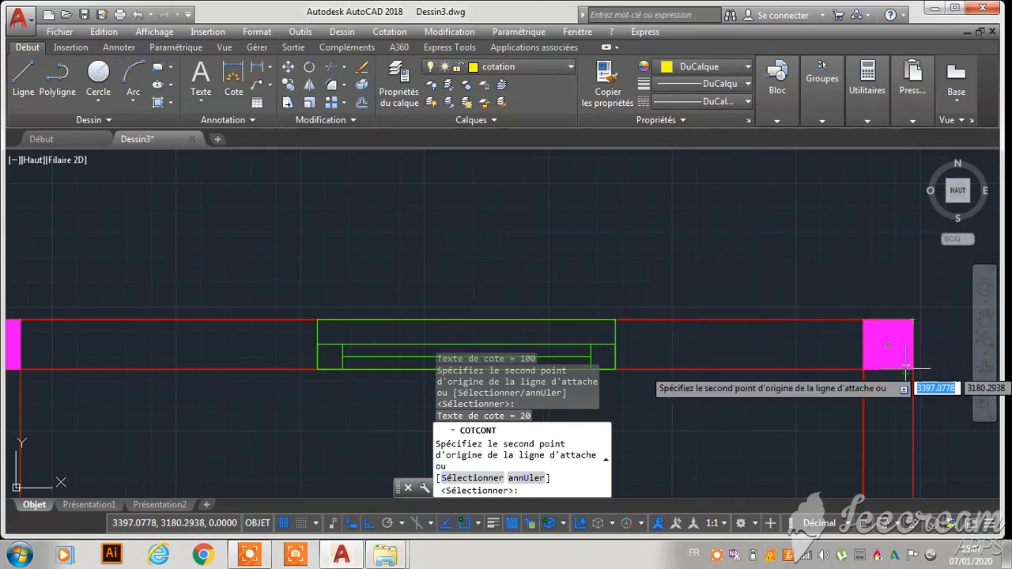
{"action": "scroll", "coordinate": [906, 368], "scroll_direction": "down", "scroll_amount": 3}
{"action": "key", "text": "Escape"}
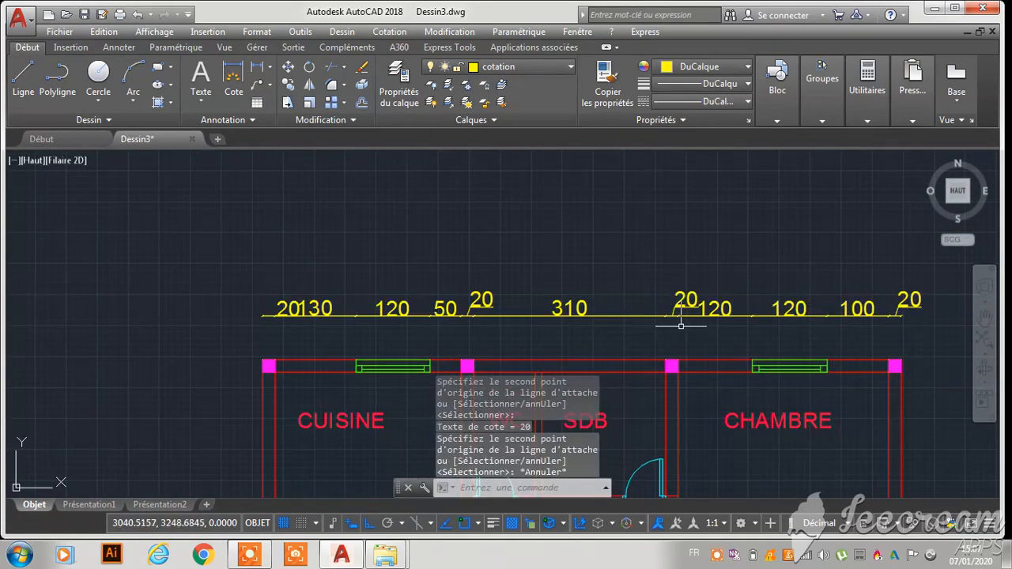
Move the text of the chain's first 20 dimension to the midpoint of its own dimension line, clear of the 130
{"action": "scroll", "coordinate": [680, 324], "scroll_direction": "up", "scroll_amount": 3}
{"action": "scroll", "coordinate": [711, 316], "scroll_direction": "down", "scroll_amount": 5}
{"action": "scroll", "coordinate": [339, 294], "scroll_direction": "up", "scroll_amount": 6}
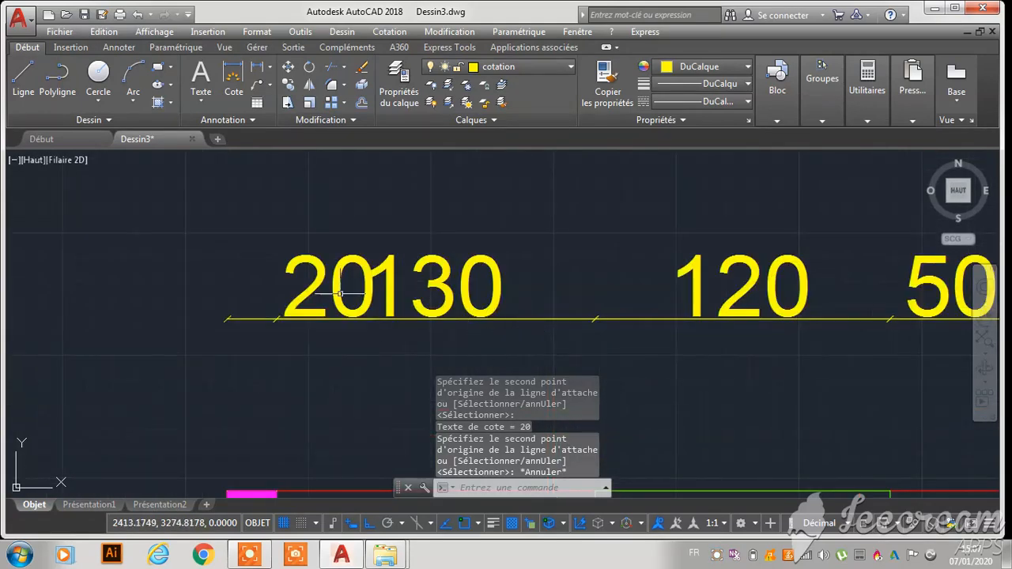
{"action": "left_click", "coordinate": [319, 280]}
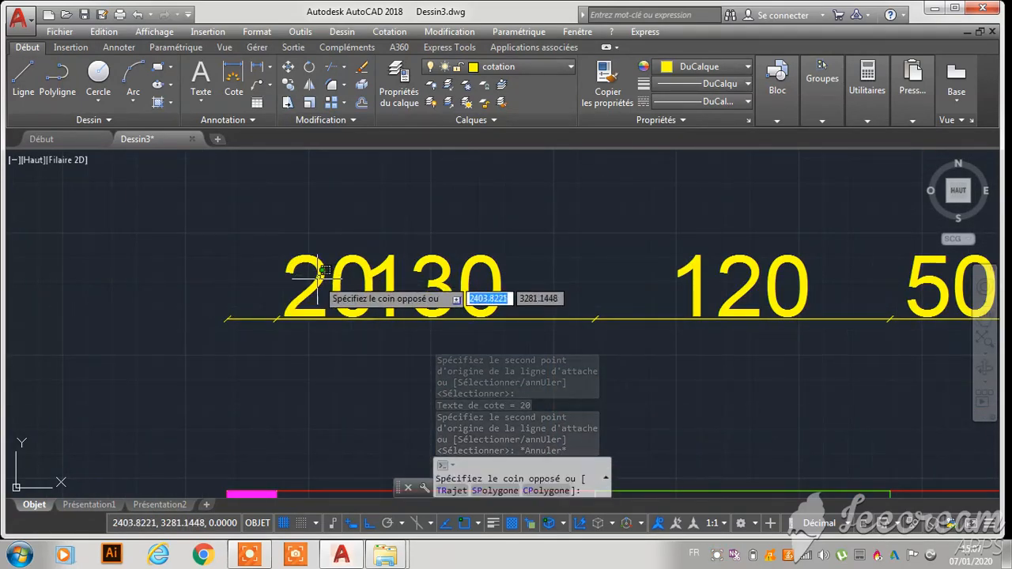
{"action": "left_click", "coordinate": [327, 291]}
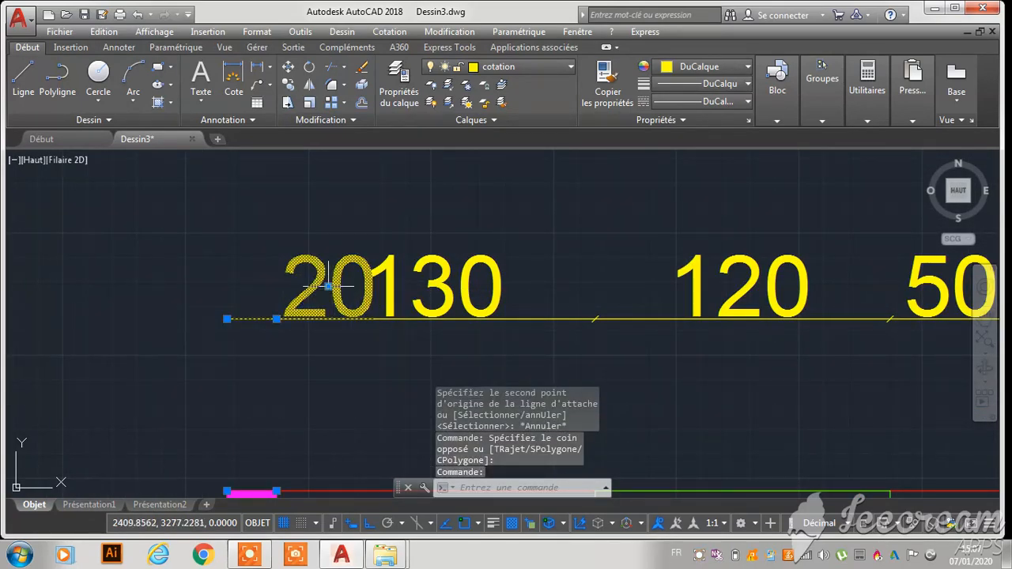
{"action": "left_click", "coordinate": [328, 285]}
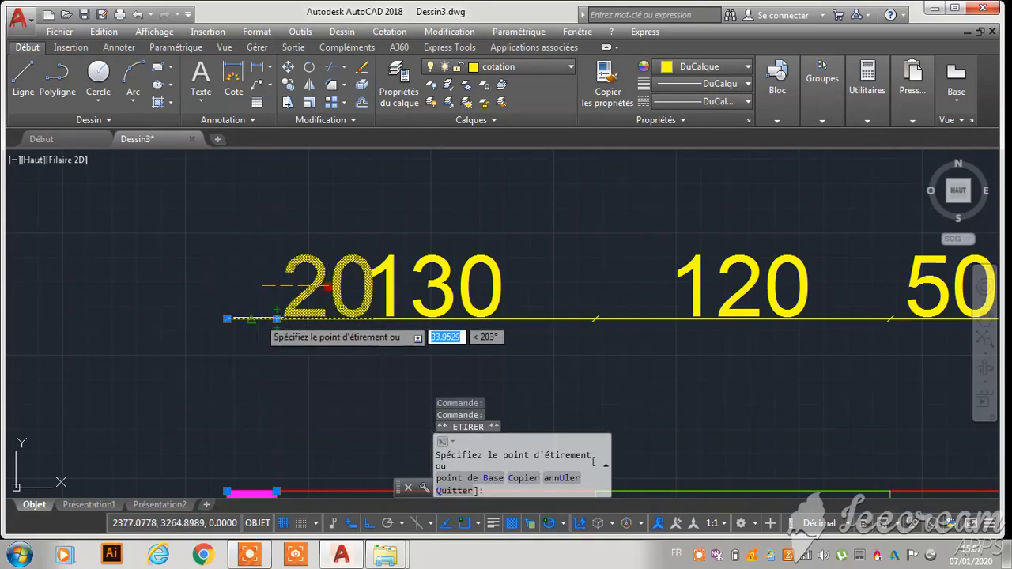
{"action": "left_click", "coordinate": [252, 318]}
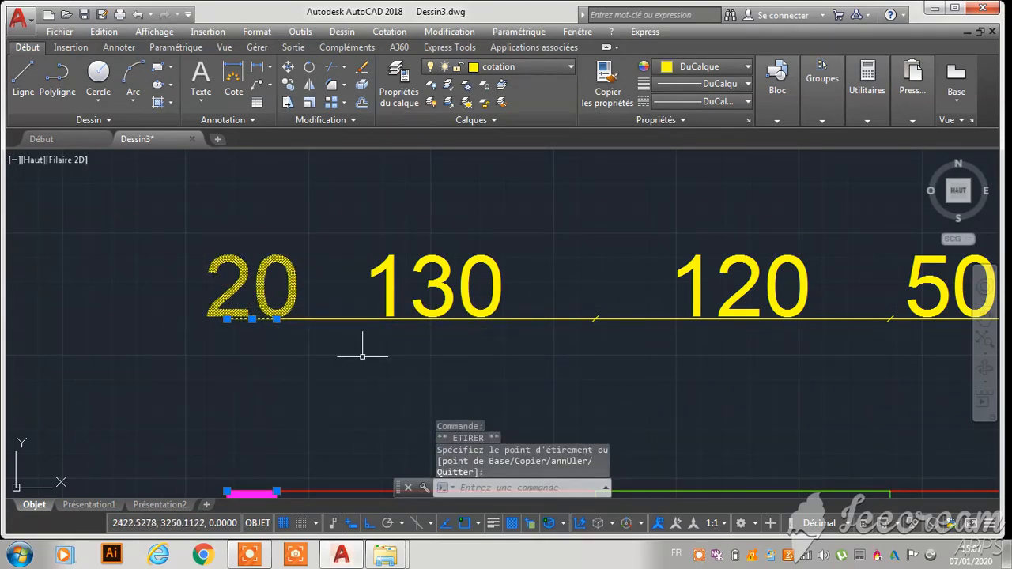
{"action": "key", "text": "Escape"}
{"action": "key", "text": "Escape"}
{"action": "scroll", "coordinate": [327, 282], "scroll_direction": "down", "scroll_amount": 6}
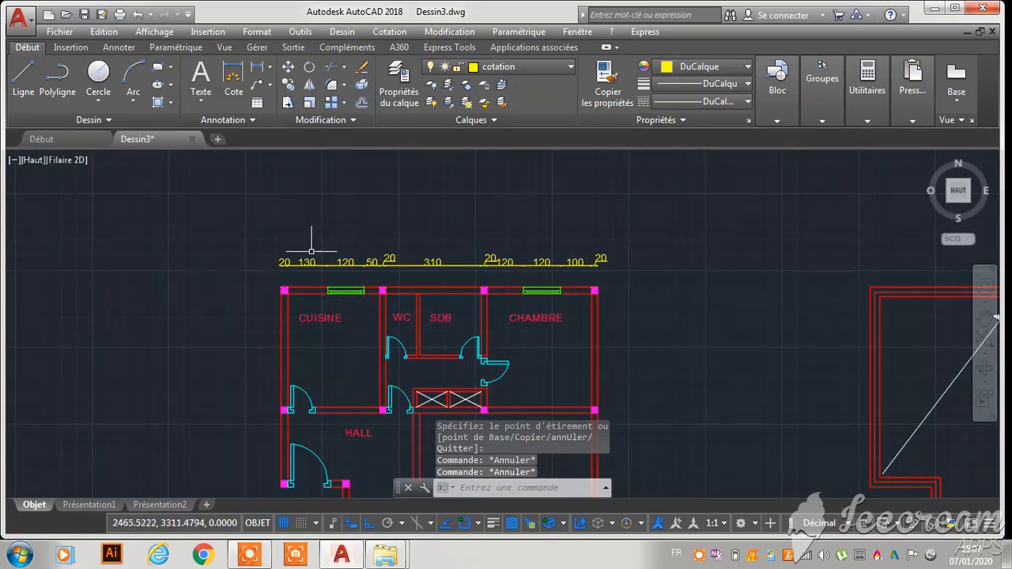
Dimension the overall width between the floor plan's two upper outer corners, with the dimension line 140 units above the wall
{"action": "scroll", "coordinate": [312, 250], "scroll_direction": "up", "scroll_amount": 5}
{"action": "scroll", "coordinate": [312, 250], "scroll_direction": "down", "scroll_amount": 3}
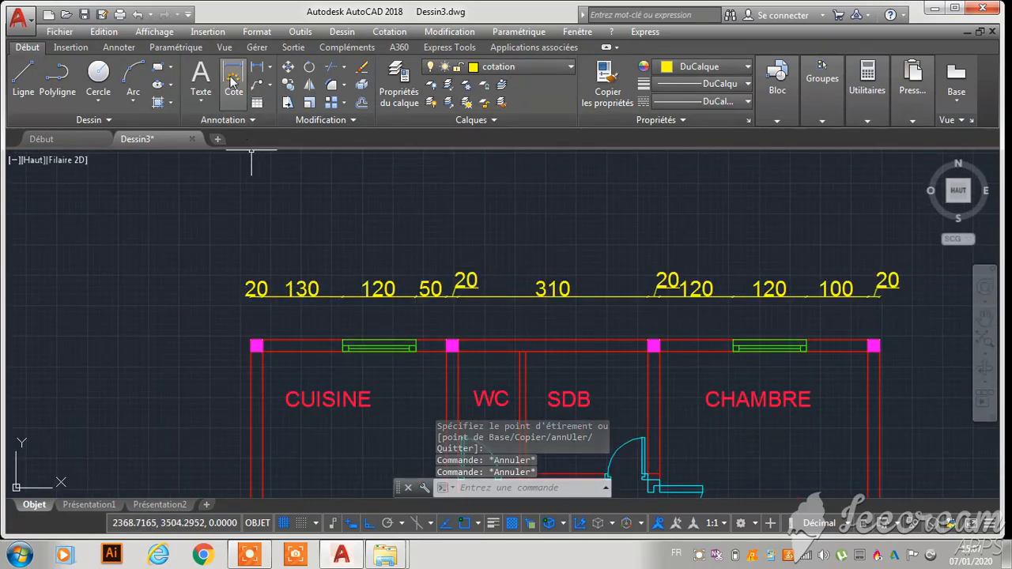
{"action": "left_click", "coordinate": [232, 81]}
{"action": "scroll", "coordinate": [248, 348], "scroll_direction": "up", "scroll_amount": 3}
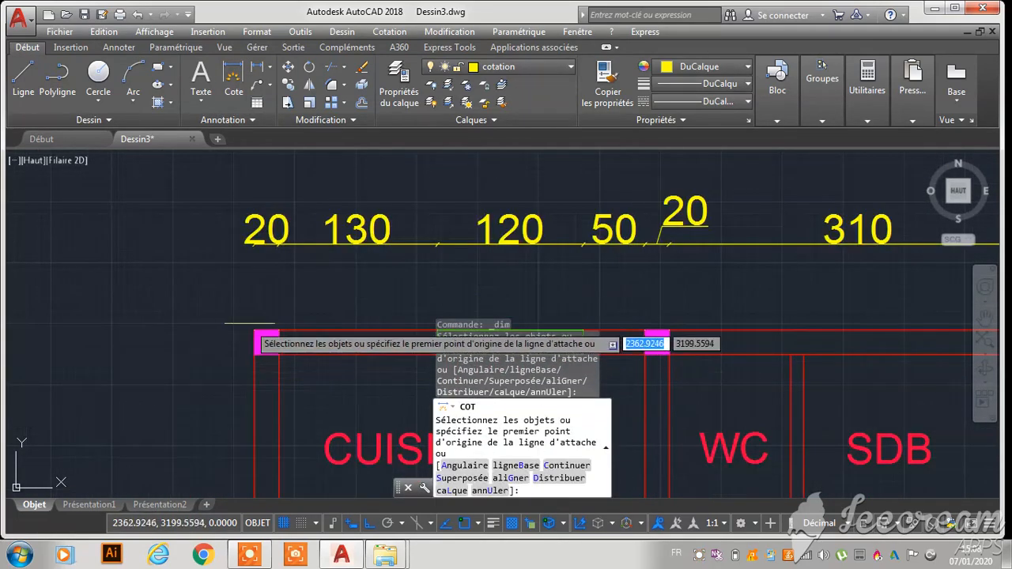
{"action": "left_click", "coordinate": [254, 330]}
{"action": "scroll", "coordinate": [167, 310], "scroll_direction": "down", "scroll_amount": 8}
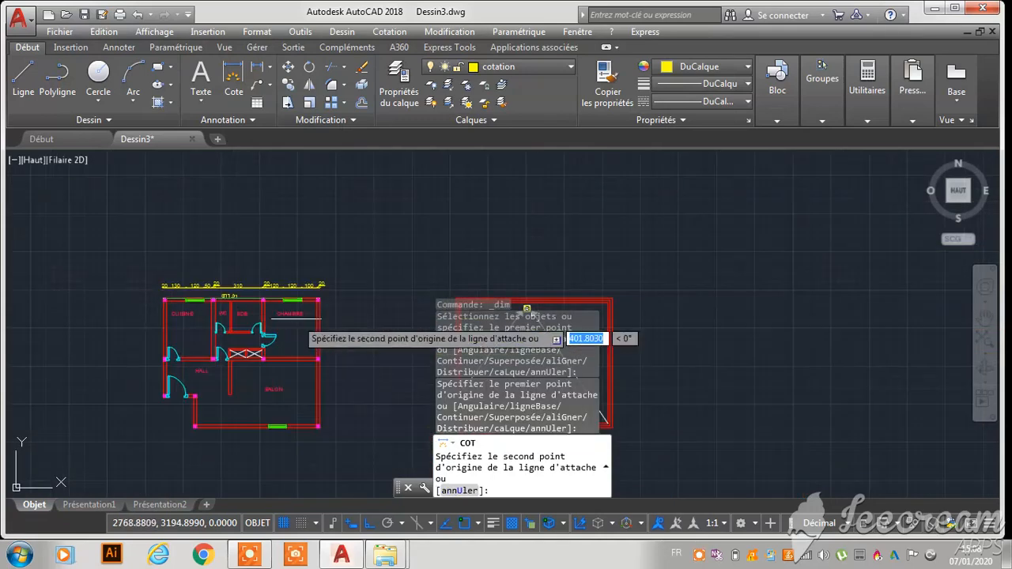
{"action": "scroll", "coordinate": [317, 304], "scroll_direction": "up", "scroll_amount": 8}
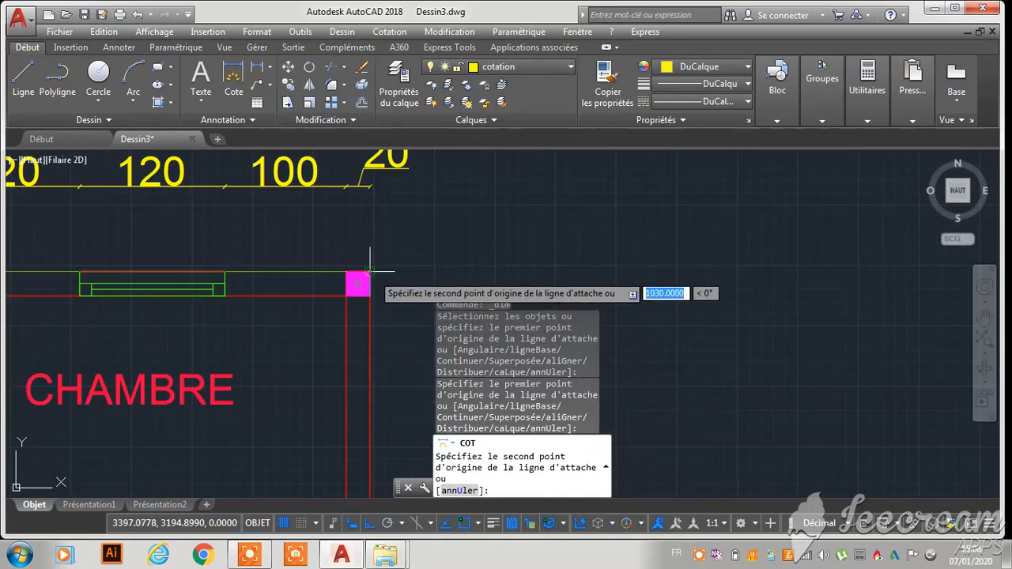
{"action": "left_click", "coordinate": [370, 271]}
{"action": "scroll", "coordinate": [401, 368], "scroll_direction": "down", "scroll_amount": 3}
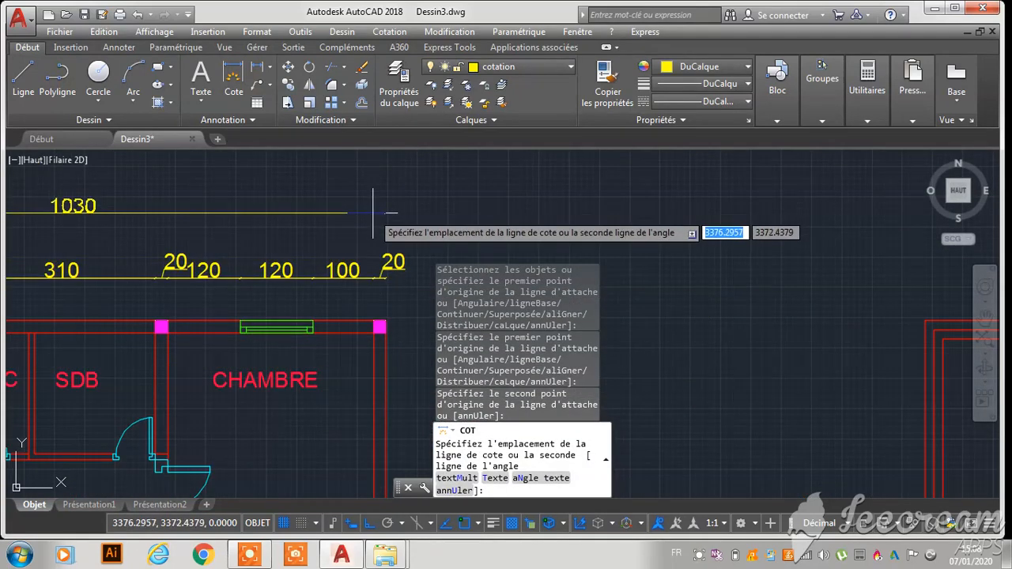
{"action": "type", "text": "14"}
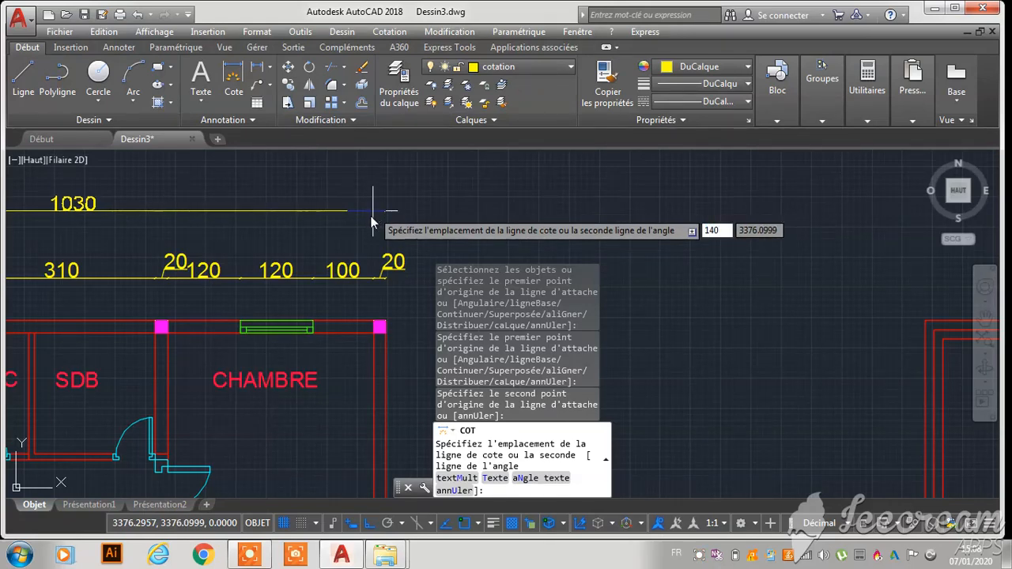
{"action": "type", "text": "0"}
{"action": "key", "text": "Return"}
{"action": "key", "text": "Return"}
Dimension the outer vertical edge of the upper-left corner column, with the dimension line 70 units outside the wall
{"action": "scroll", "coordinate": [608, 273], "scroll_direction": "down", "scroll_amount": 5}
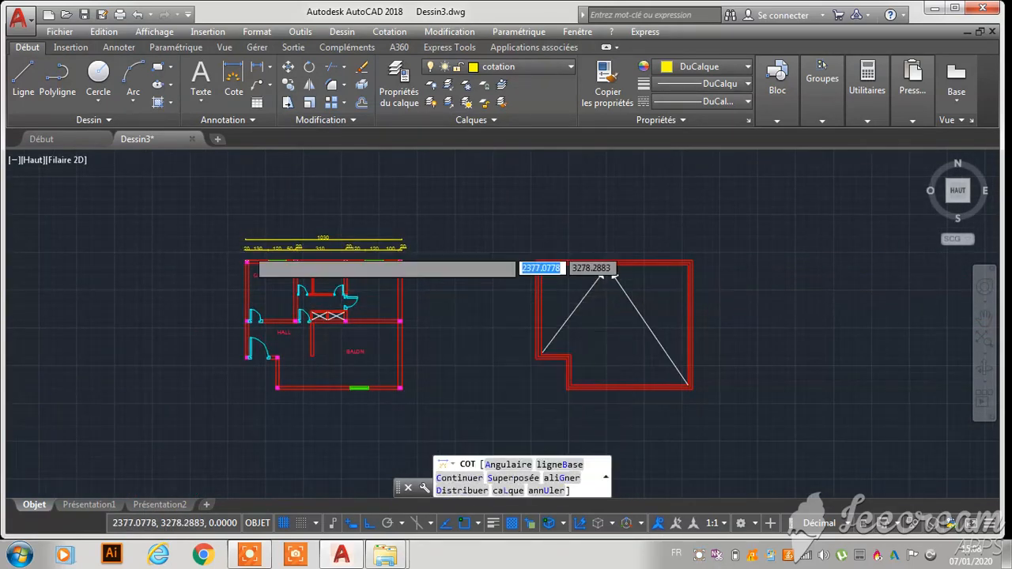
{"action": "scroll", "coordinate": [267, 237], "scroll_direction": "up", "scroll_amount": 6}
{"action": "scroll", "coordinate": [308, 177], "scroll_direction": "down", "scroll_amount": 3}
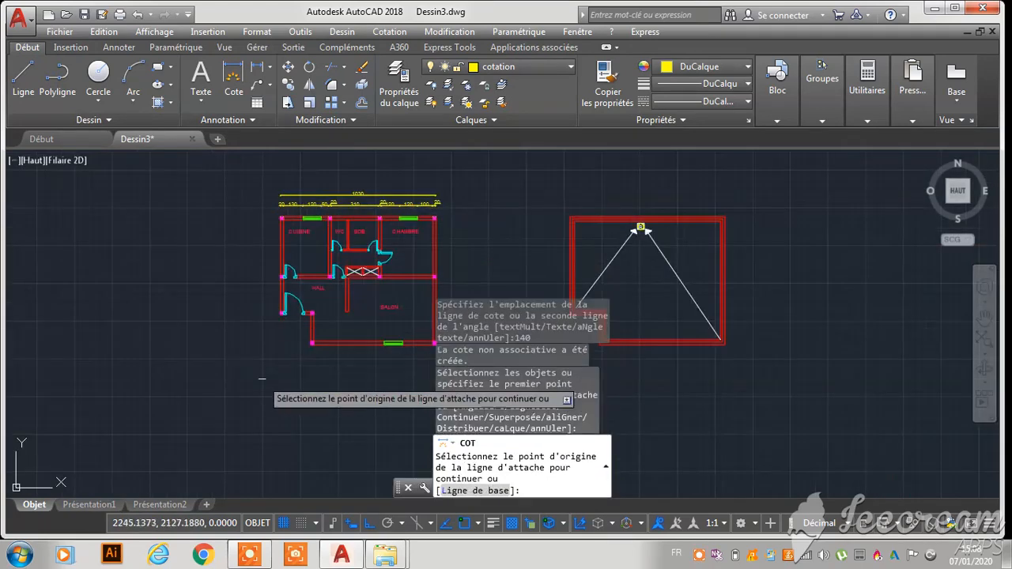
{"action": "scroll", "coordinate": [263, 313], "scroll_direction": "up", "scroll_amount": 6}
{"action": "scroll", "coordinate": [396, 359], "scroll_direction": "down", "scroll_amount": 3}
{"action": "scroll", "coordinate": [396, 327], "scroll_direction": "down", "scroll_amount": 3}
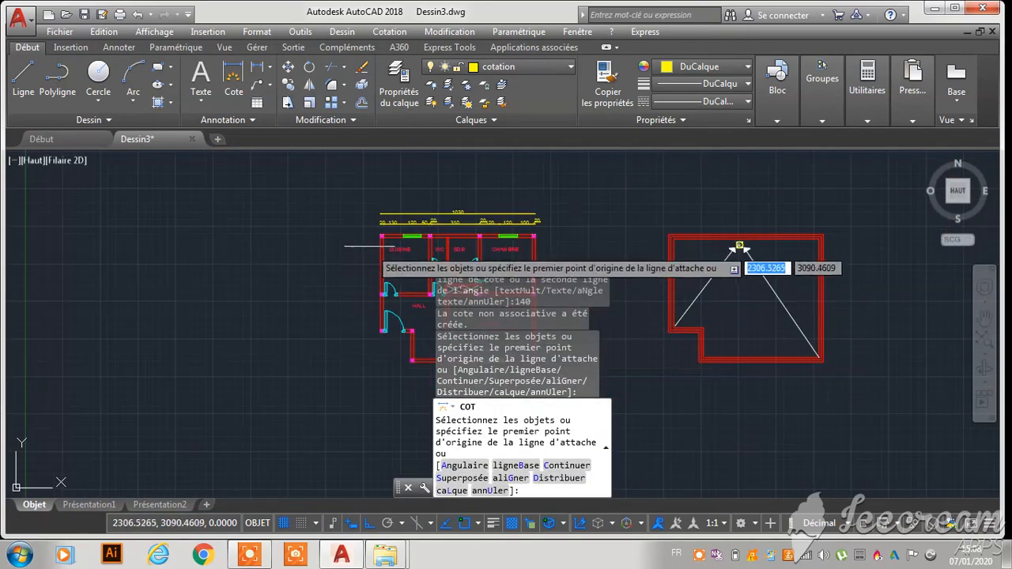
{"action": "scroll", "coordinate": [375, 240], "scroll_direction": "up", "scroll_amount": 9}
{"action": "key", "text": "Return"}
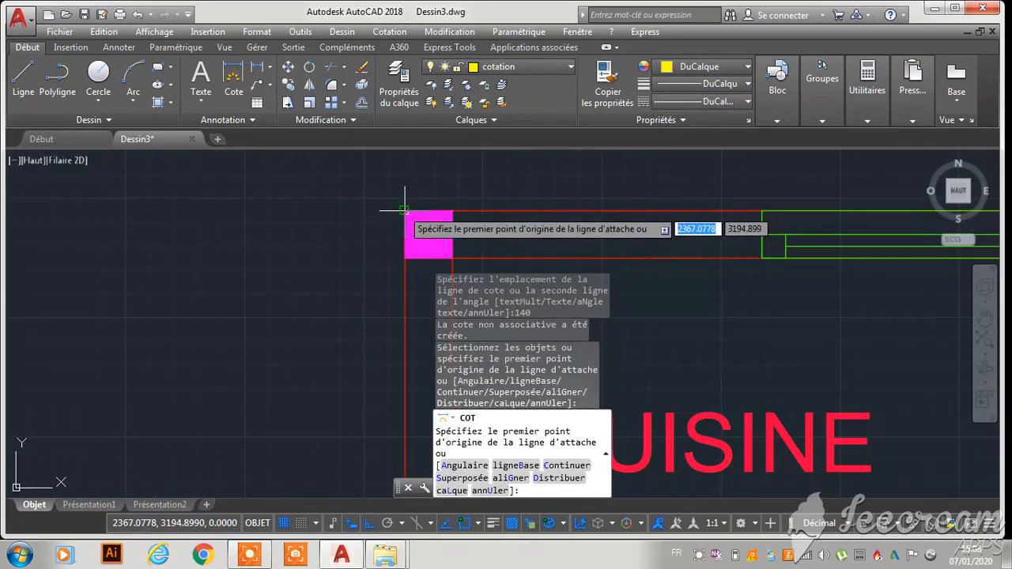
{"action": "left_click", "coordinate": [404, 210]}
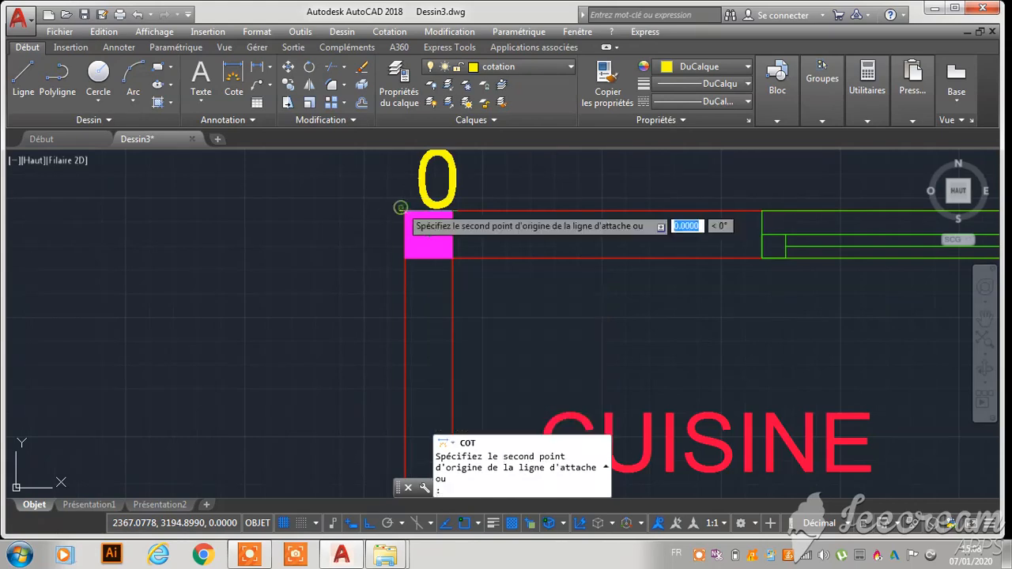
{"action": "left_click", "coordinate": [403, 258]}
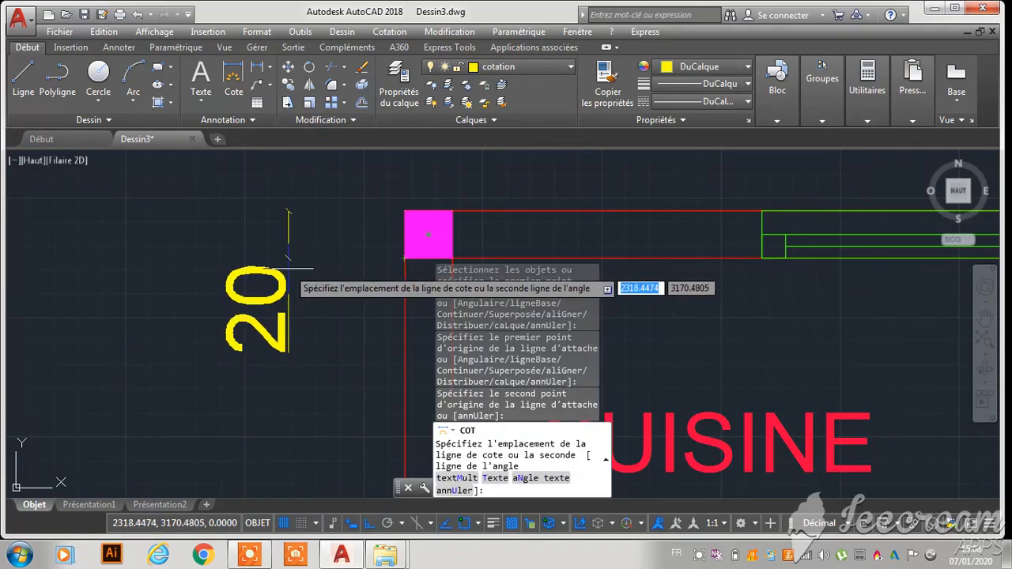
{"action": "type", "text": "7"}
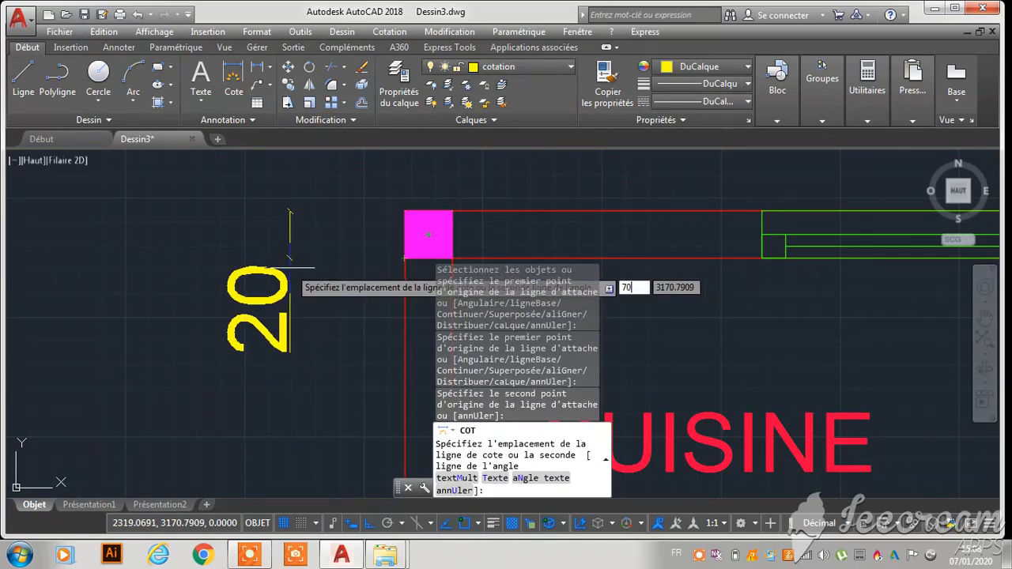
{"action": "type", "text": "0"}
{"action": "key", "text": "Return"}
Continue the left-wall dimension chain down to both outer corners of the column between CUISINE and HALL
{"action": "left_click", "coordinate": [403, 35]}
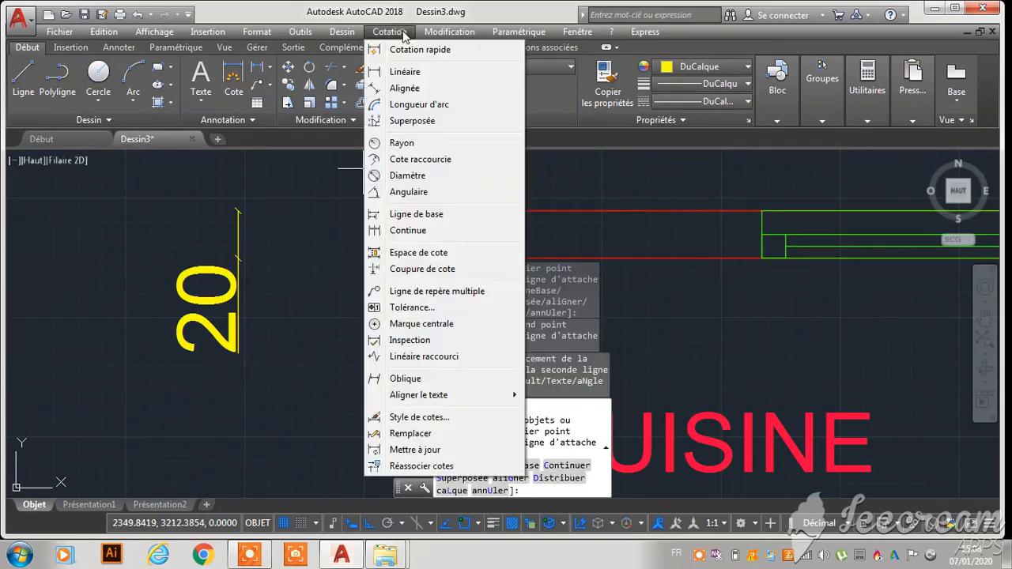
{"action": "left_click", "coordinate": [425, 230]}
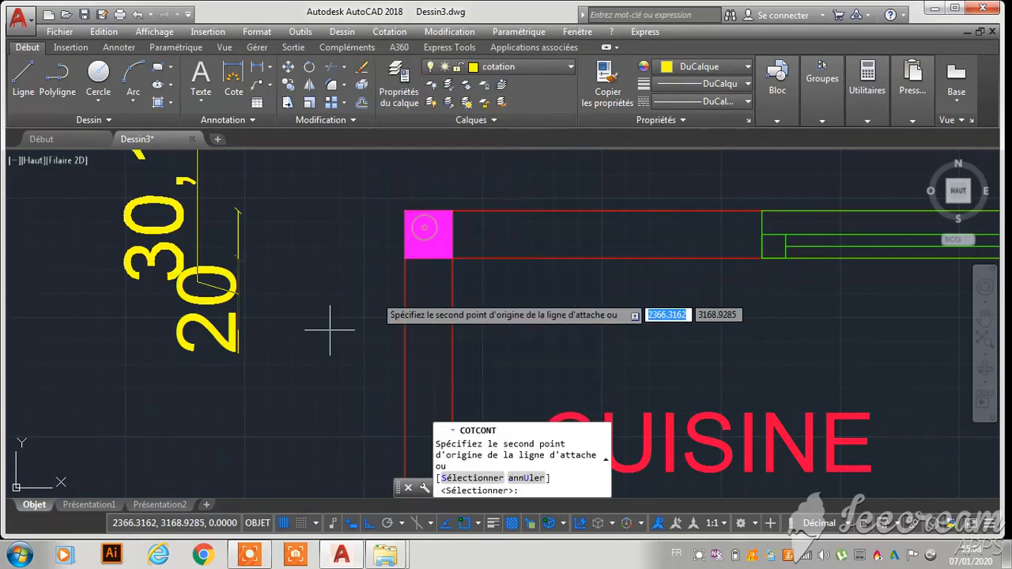
{"action": "scroll", "coordinate": [309, 222], "scroll_direction": "down", "scroll_amount": 5}
{"action": "scroll", "coordinate": [328, 330], "scroll_direction": "up", "scroll_amount": 4}
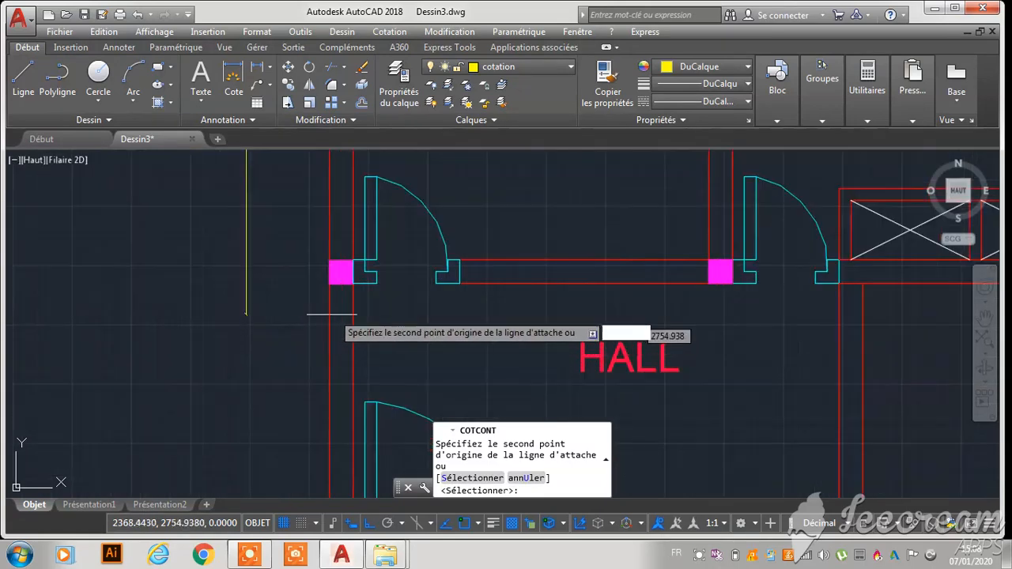
{"action": "left_click", "coordinate": [331, 261]}
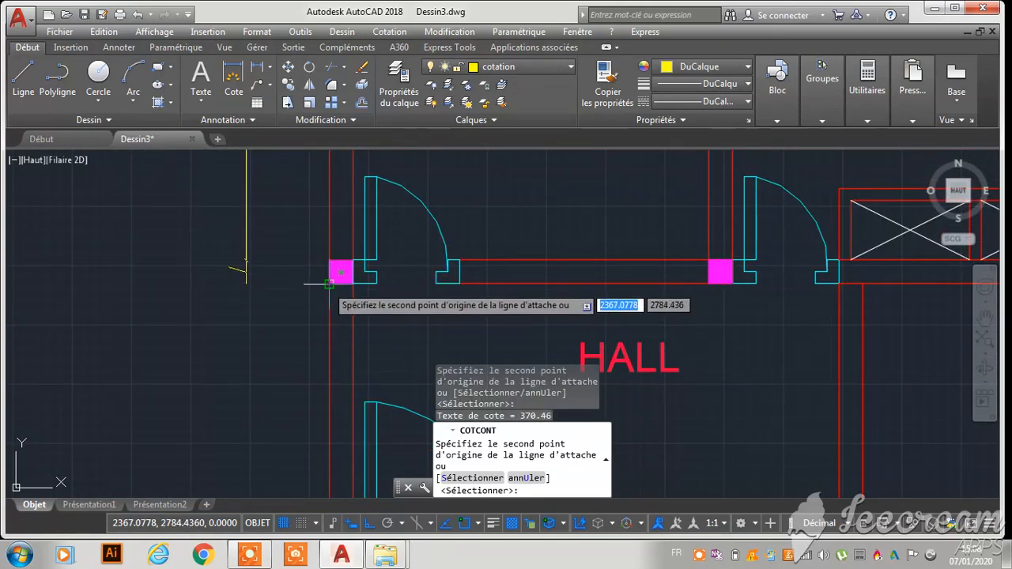
{"action": "left_click", "coordinate": [331, 283]}
Extend the left-wall chain down to both outer corners of the column beside the HALL entrance door
{"action": "scroll", "coordinate": [348, 269], "scroll_direction": "down", "scroll_amount": 3}
{"action": "scroll", "coordinate": [342, 339], "scroll_direction": "down", "scroll_amount": 3}
{"action": "scroll", "coordinate": [352, 364], "scroll_direction": "up", "scroll_amount": 7}
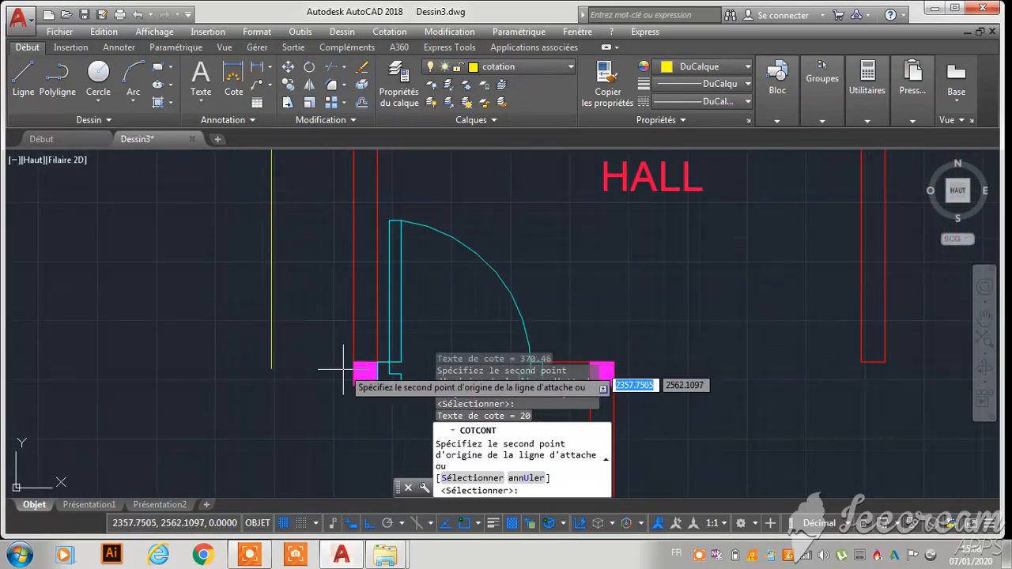
{"action": "left_click", "coordinate": [353, 386]}
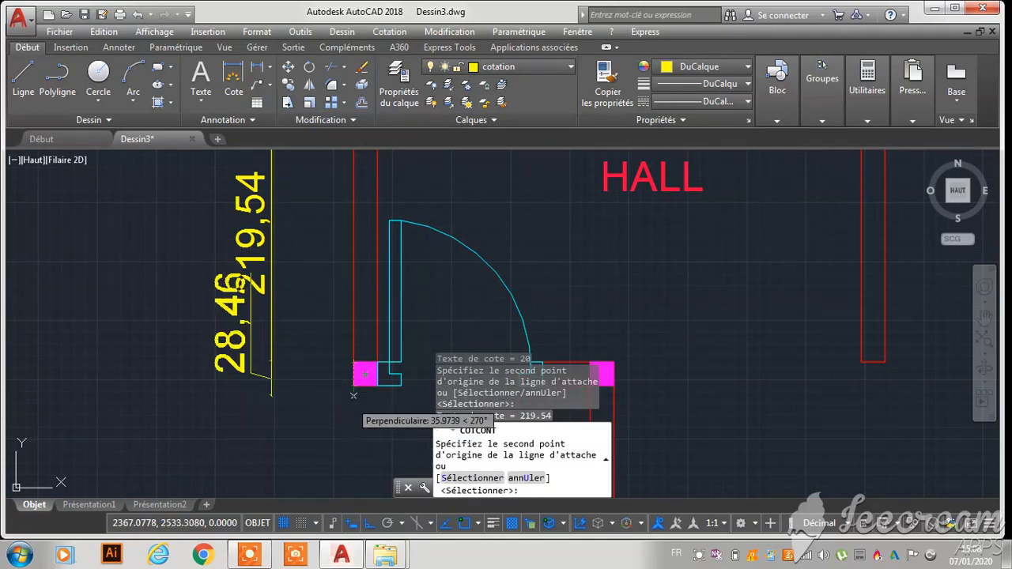
Carry the left-wall chain down across the lower-left corner column of the SALON and end the command
{"action": "scroll", "coordinate": [352, 385], "scroll_direction": "down", "scroll_amount": 3}
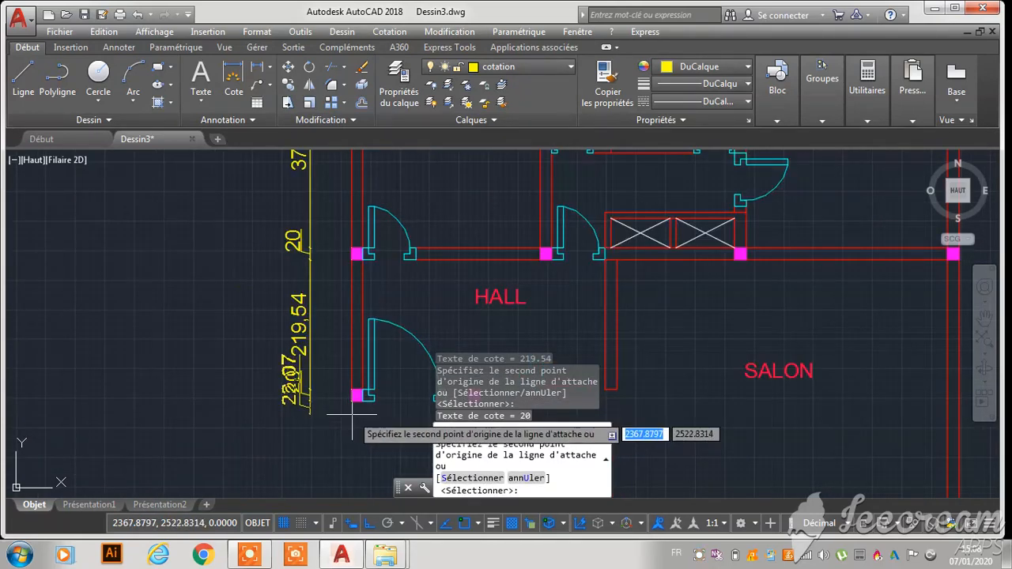
{"action": "scroll", "coordinate": [372, 371], "scroll_direction": "down", "scroll_amount": 4}
{"action": "scroll", "coordinate": [309, 333], "scroll_direction": "up", "scroll_amount": 3}
{"action": "scroll", "coordinate": [314, 411], "scroll_direction": "down", "scroll_amount": 5}
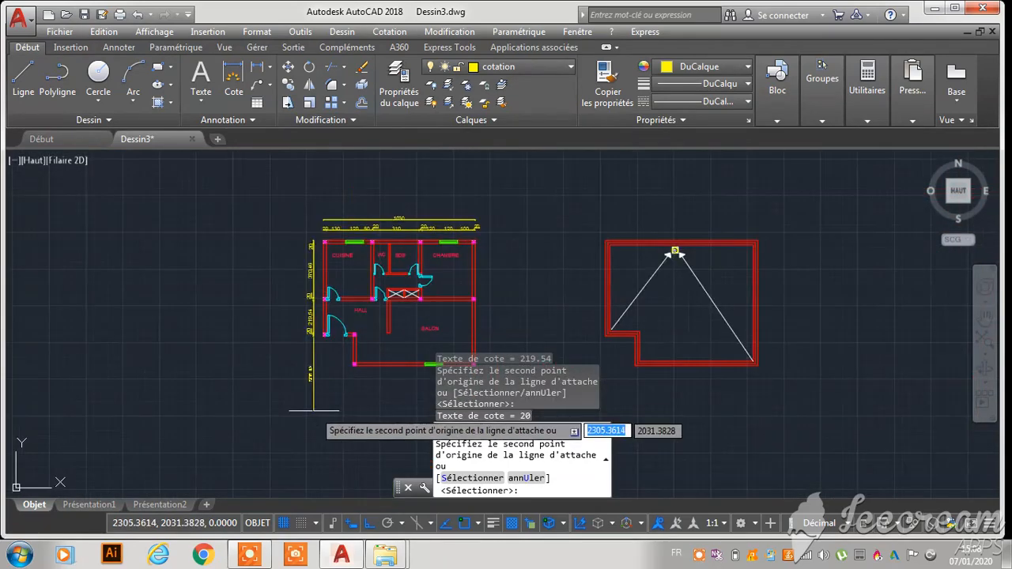
{"action": "scroll", "coordinate": [314, 403], "scroll_direction": "up", "scroll_amount": 5}
{"action": "left_click", "coordinate": [308, 395]}
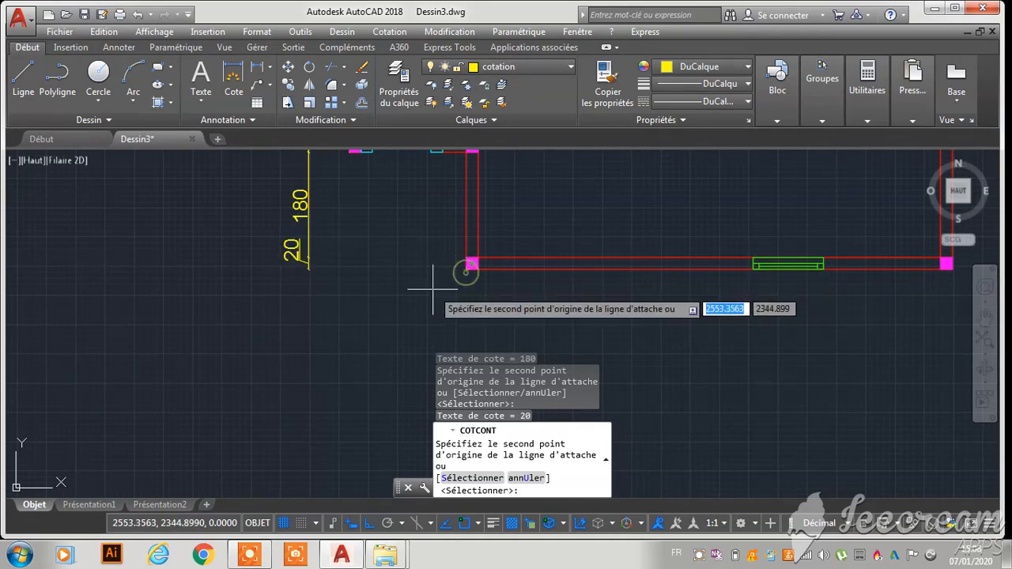
{"action": "scroll", "coordinate": [261, 348], "scroll_direction": "down", "scroll_amount": 5}
{"action": "key", "text": "Escape"}
Dimension the outer vertical edge of the upper-right corner column, with the dimension line 70 units outside the CHAMBRE wall
{"action": "scroll", "coordinate": [329, 295], "scroll_direction": "up", "scroll_amount": 5}
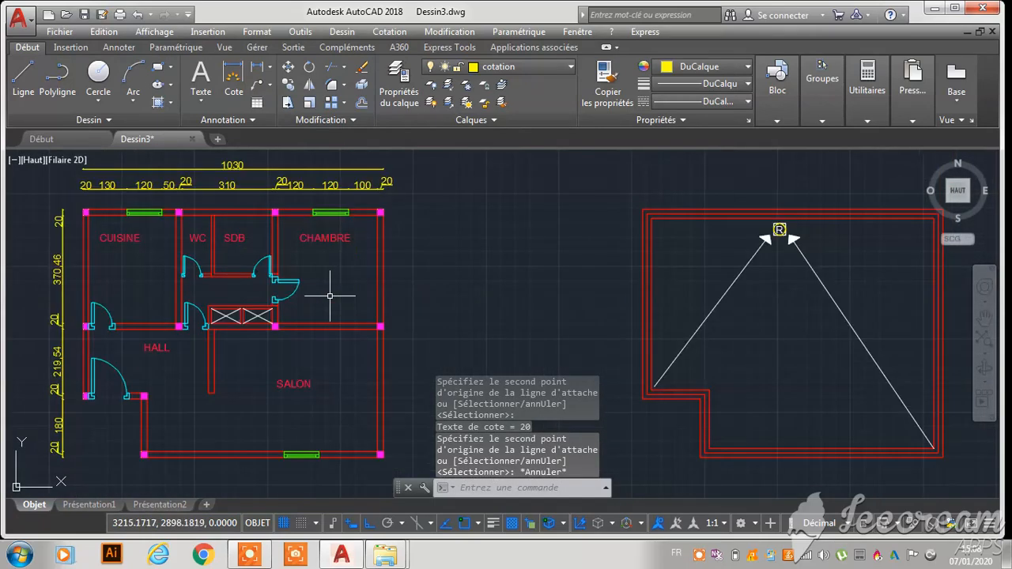
{"action": "left_click", "coordinate": [237, 74]}
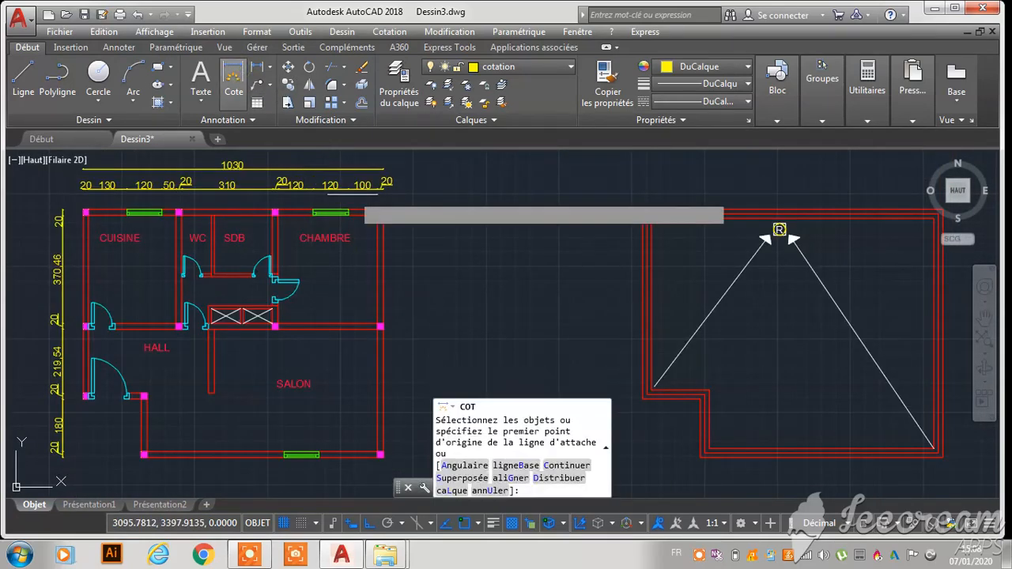
{"action": "scroll", "coordinate": [352, 212], "scroll_direction": "up", "scroll_amount": 5}
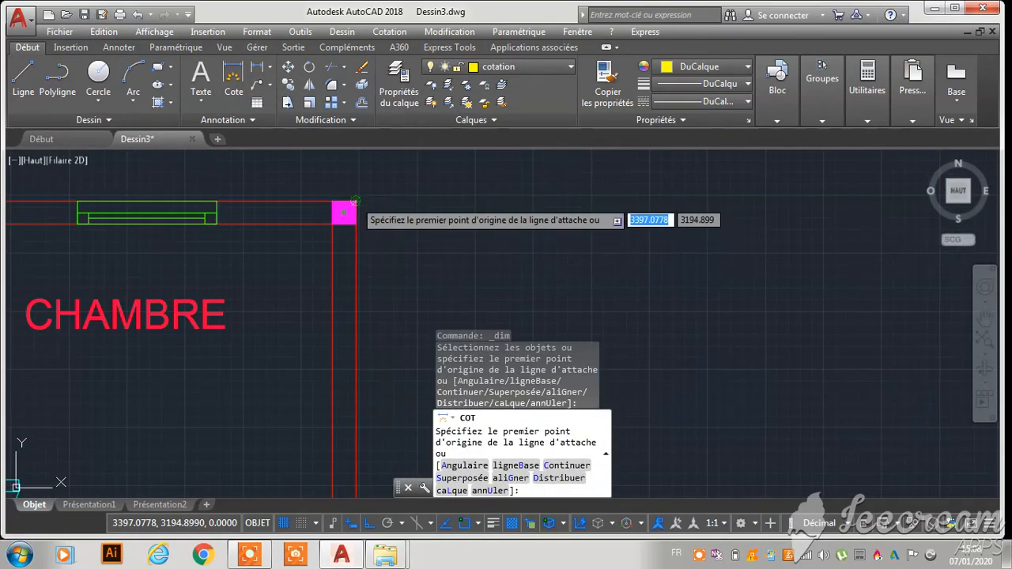
{"action": "left_click", "coordinate": [355, 202]}
{"action": "left_click", "coordinate": [358, 222]}
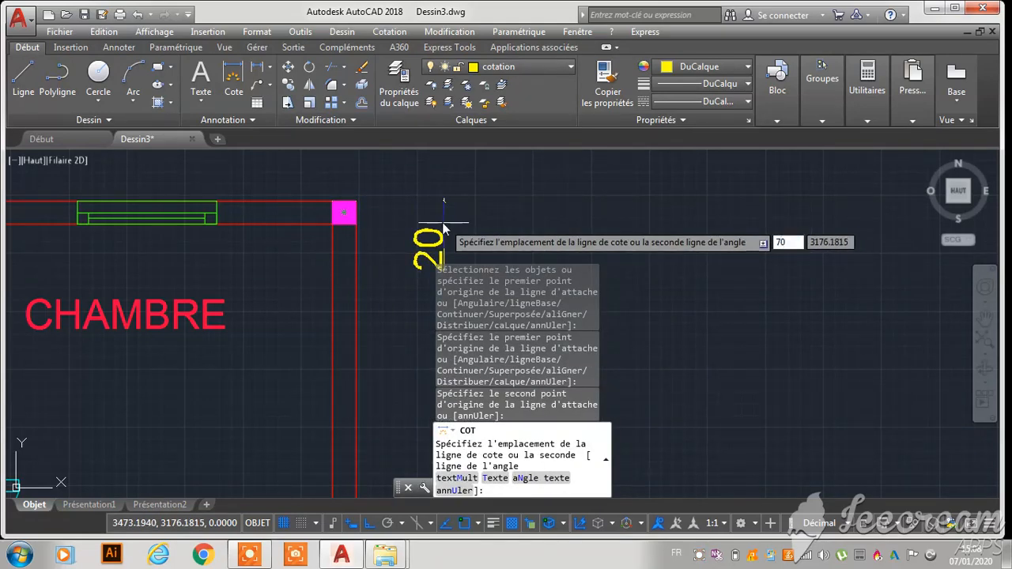
{"action": "type", "text": "70"}
{"action": "key", "text": "Return"}
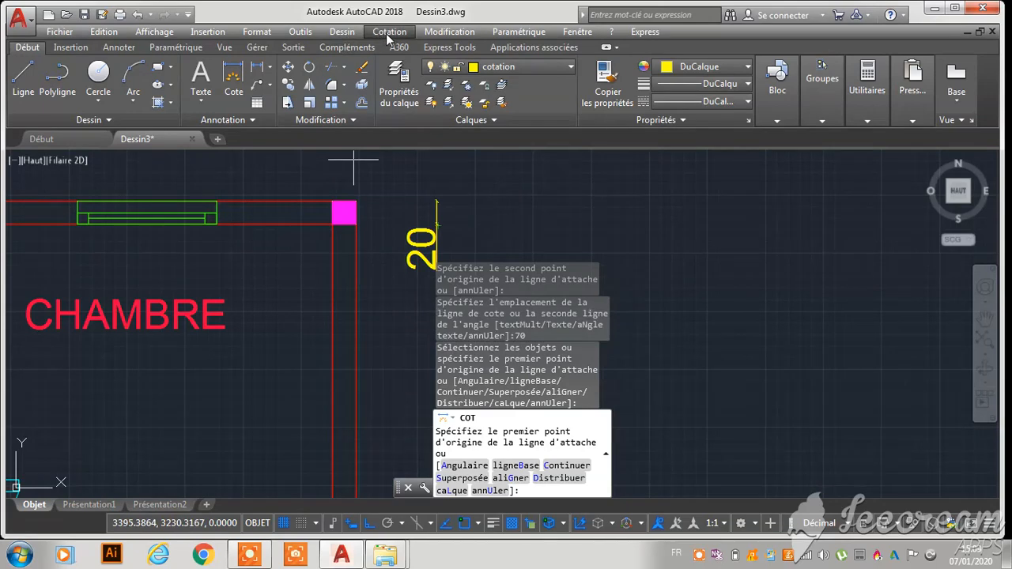
Continue the right-wall dimension chain down to both outer corners of the column between CHAMBRE and SALON
{"action": "left_click", "coordinate": [389, 33]}
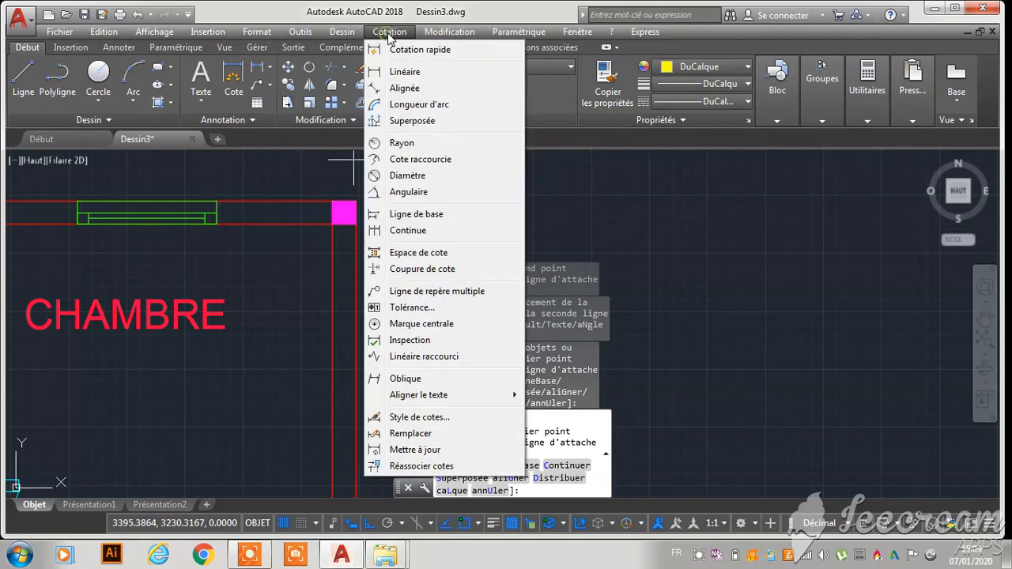
{"action": "left_click", "coordinate": [421, 231]}
{"action": "scroll", "coordinate": [835, 199], "scroll_direction": "down", "scroll_amount": 5}
{"action": "scroll", "coordinate": [453, 289], "scroll_direction": "up", "scroll_amount": 5}
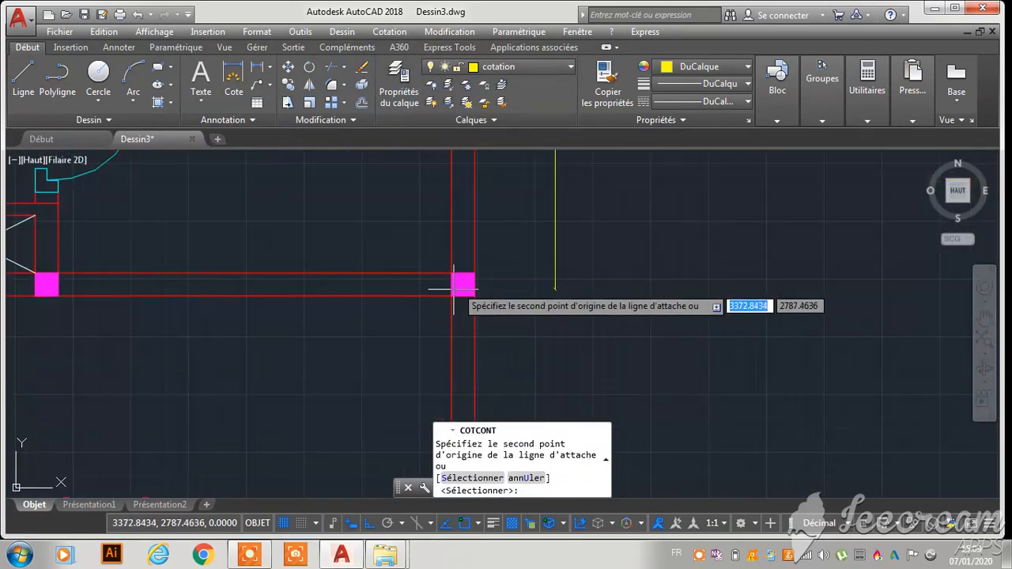
{"action": "left_click", "coordinate": [475, 273]}
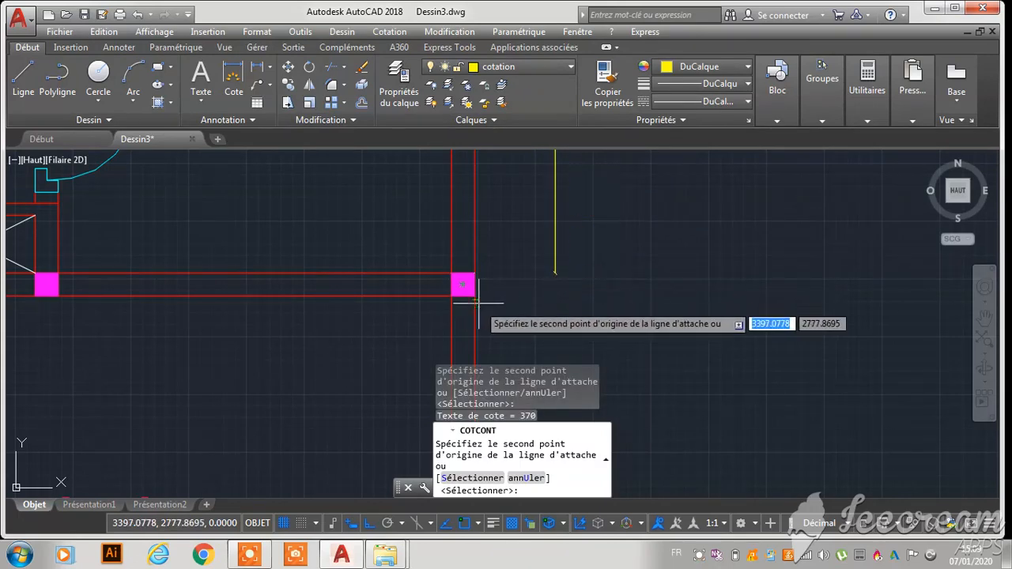
Extend the right-wall chain along the SALON and across the lower-right corner column, ending the command there
{"action": "scroll", "coordinate": [503, 265], "scroll_direction": "down", "scroll_amount": 6}
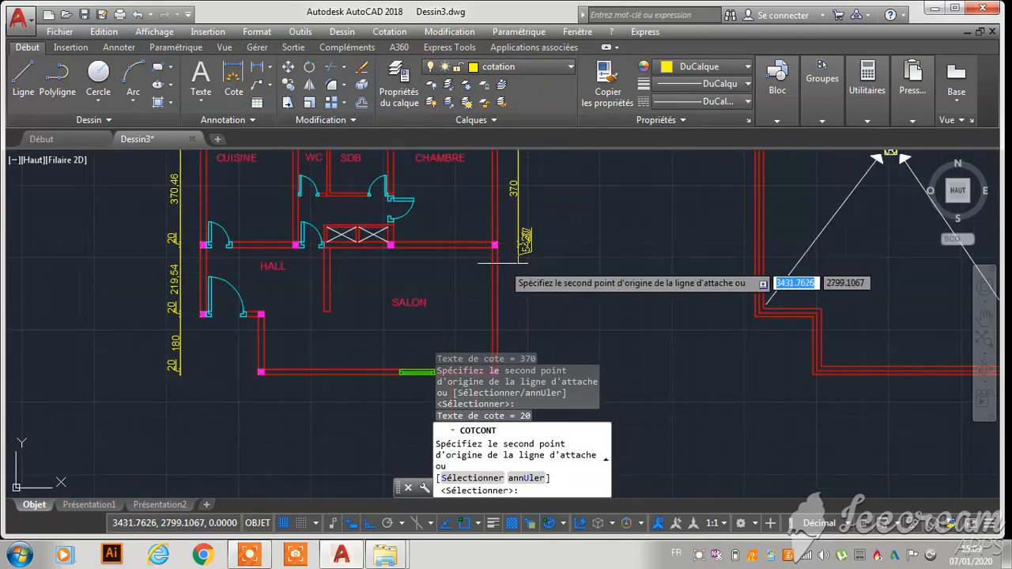
{"action": "scroll", "coordinate": [503, 256], "scroll_direction": "up", "scroll_amount": 8}
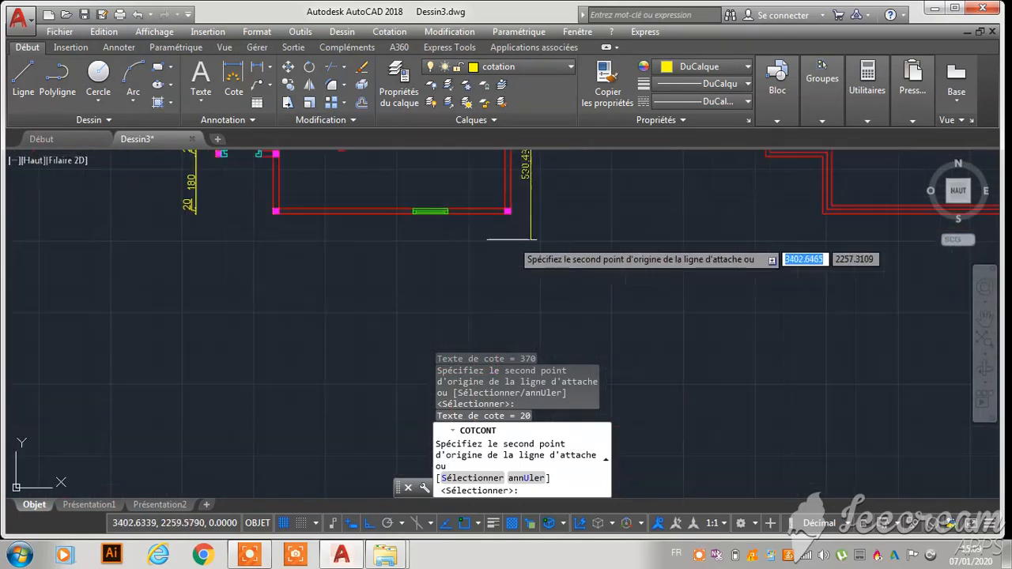
{"action": "scroll", "coordinate": [497, 166], "scroll_direction": "up", "scroll_amount": 3}
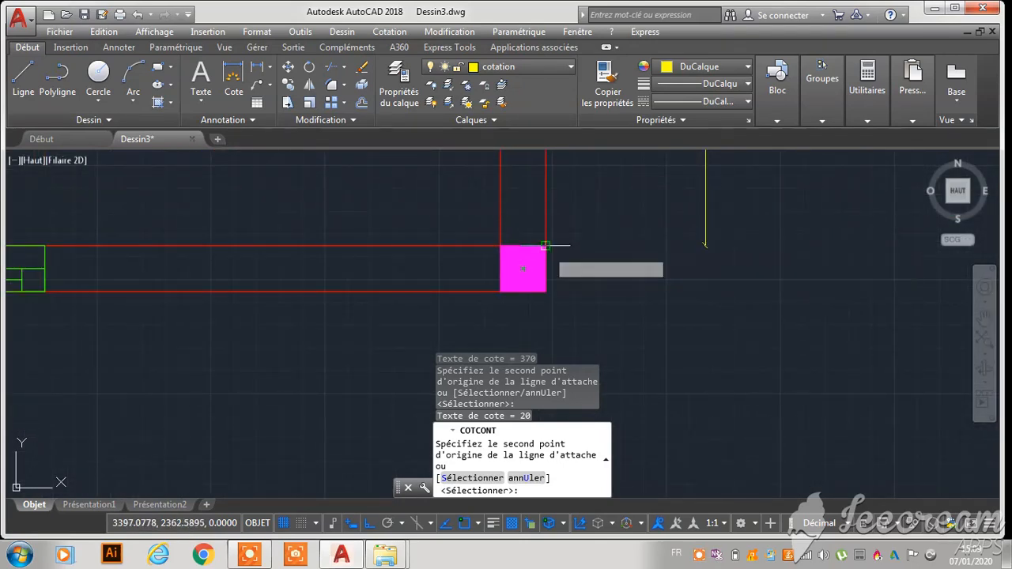
{"action": "left_click", "coordinate": [545, 245]}
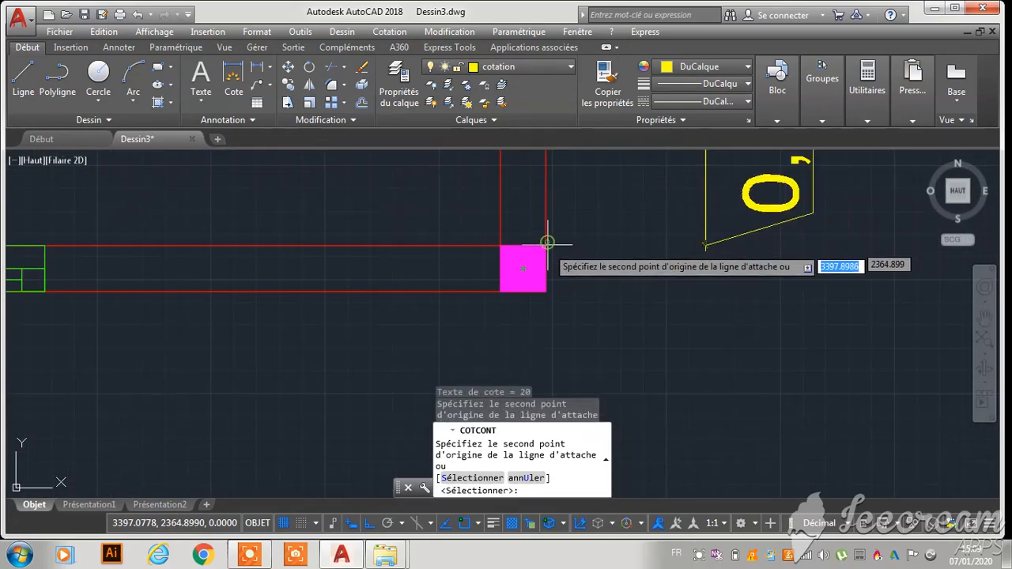
{"action": "left_click", "coordinate": [545, 291]}
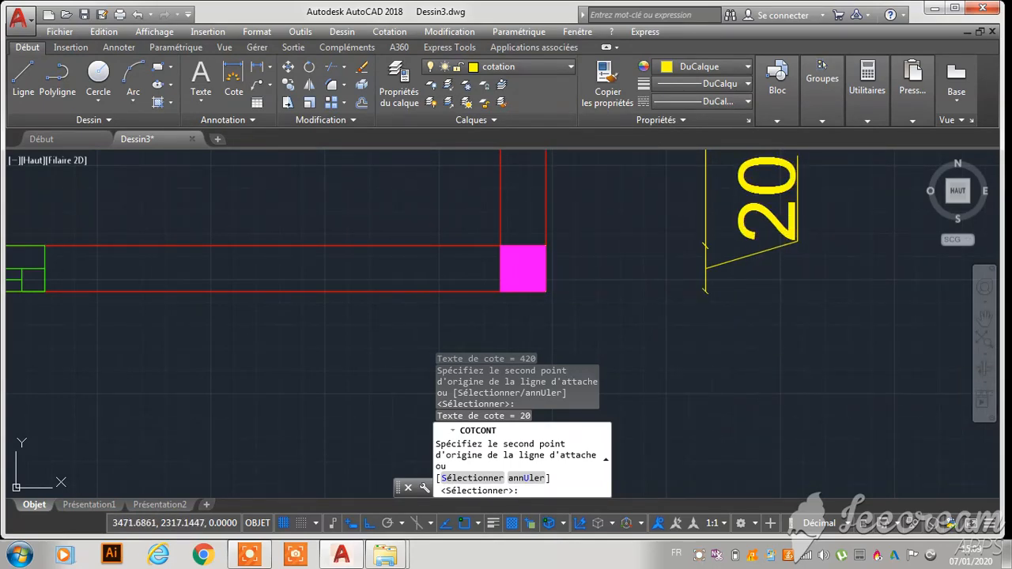
{"action": "key", "text": "Escape"}
Dimension the bottom edge of the lower-right corner column, with the dimension line 70 units below the wall, and end the command
{"action": "scroll", "coordinate": [802, 162], "scroll_direction": "down", "scroll_amount": 11}
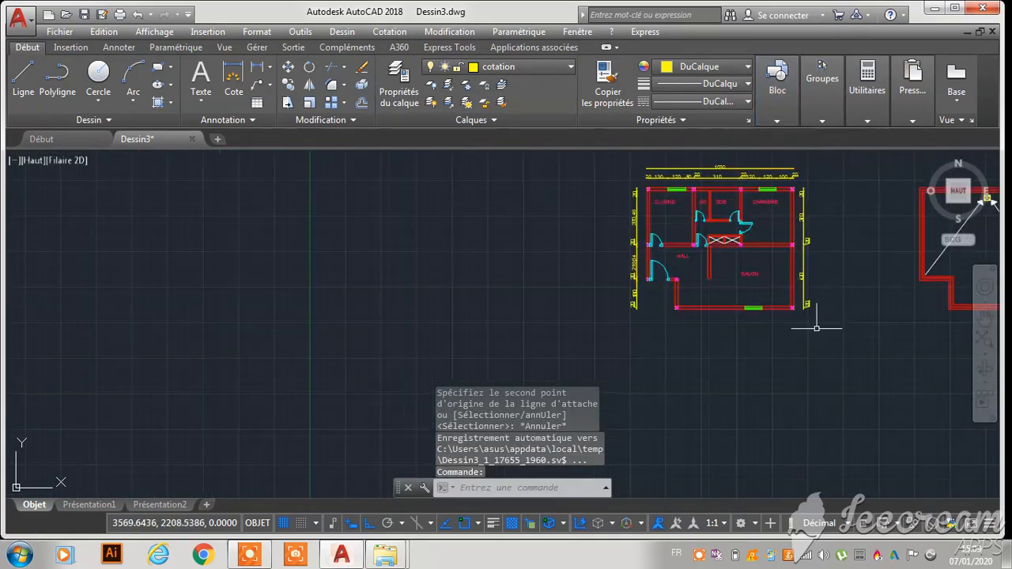
{"action": "scroll", "coordinate": [842, 309], "scroll_direction": "up", "scroll_amount": 6}
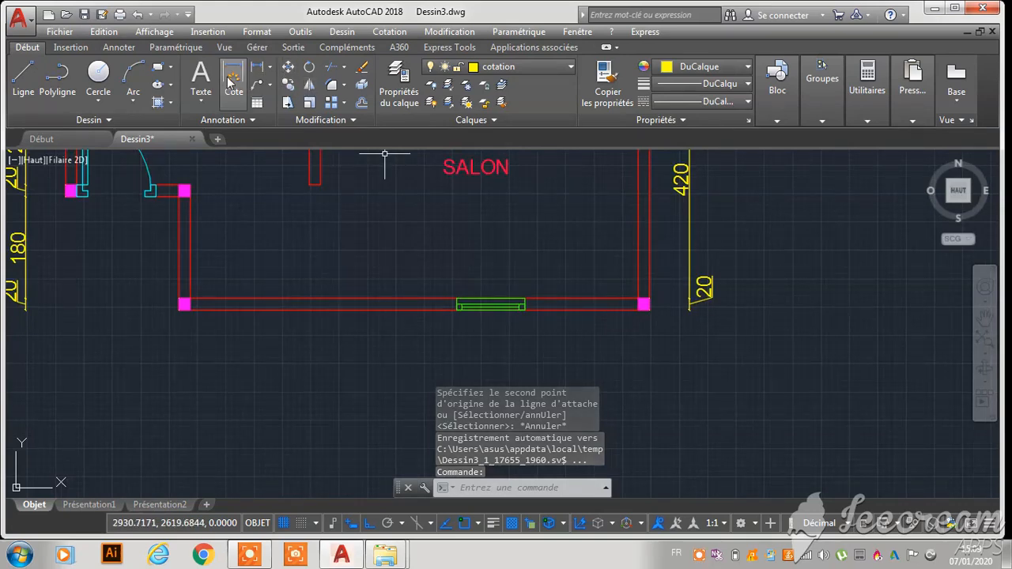
{"action": "left_click", "coordinate": [230, 80]}
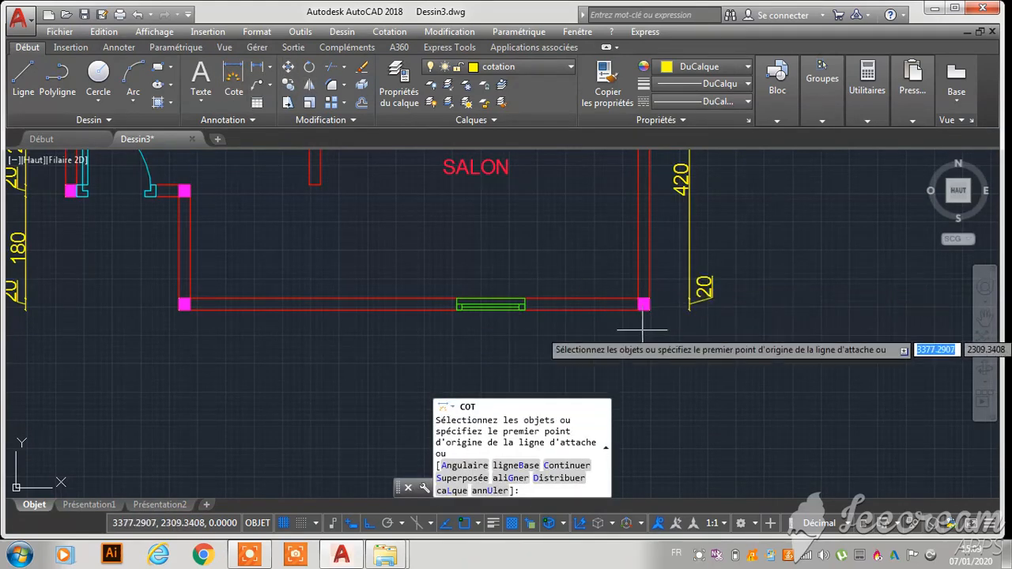
{"action": "scroll", "coordinate": [642, 317], "scroll_direction": "up", "scroll_amount": 5}
{"action": "left_click", "coordinate": [667, 286]}
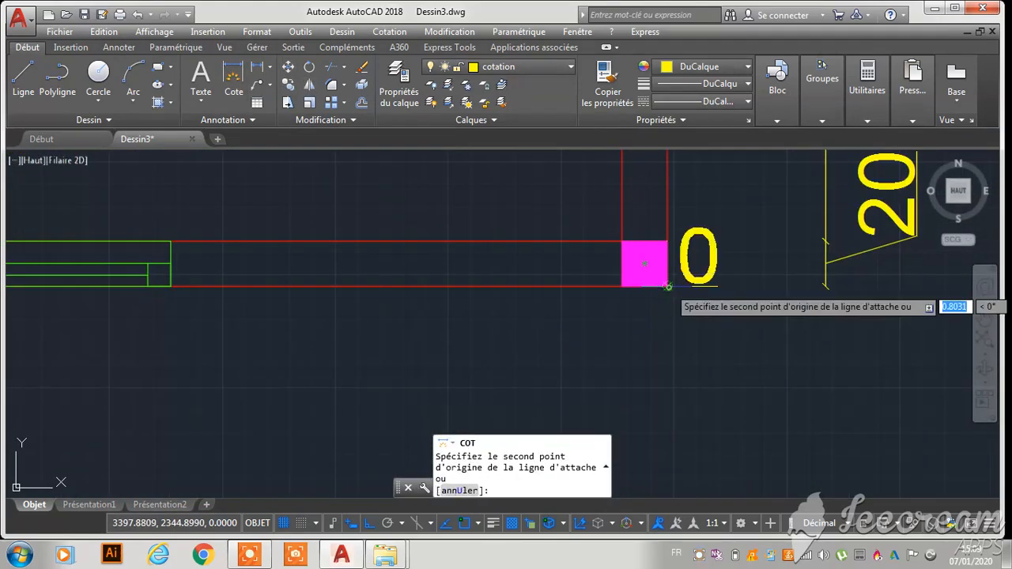
{"action": "left_click", "coordinate": [622, 287]}
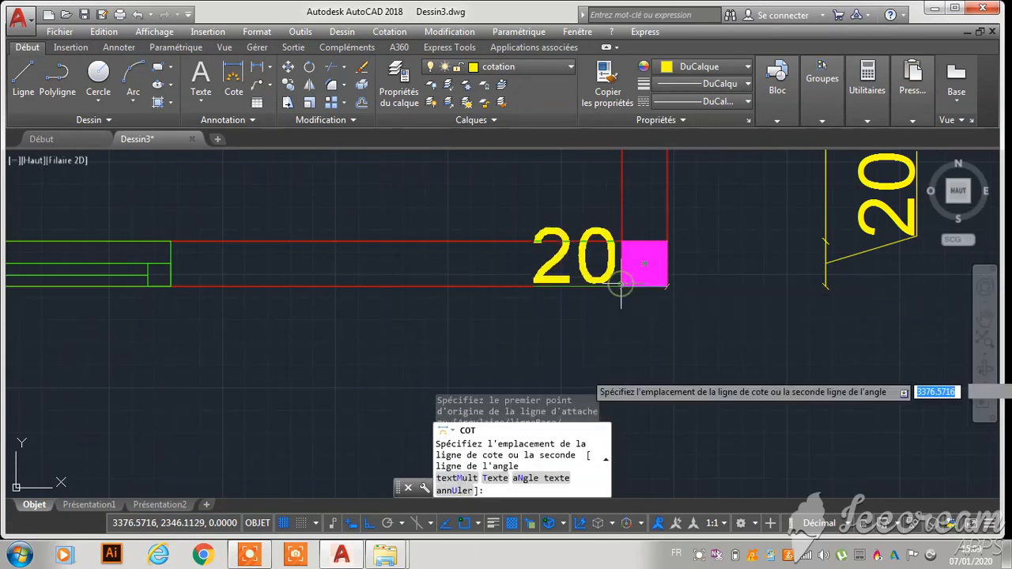
{"action": "type", "text": "70"}
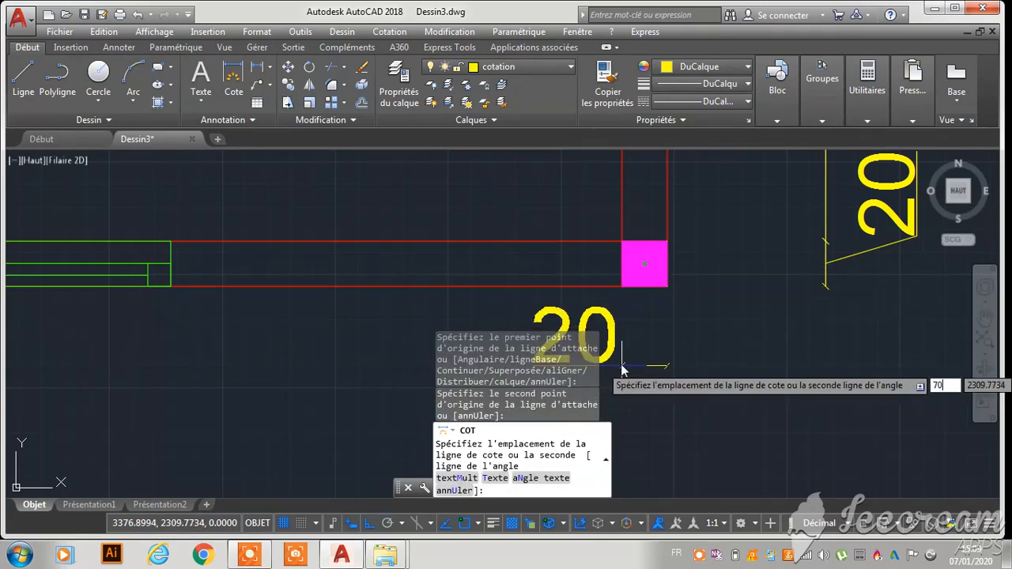
{"action": "key", "text": "Return"}
{"action": "scroll", "coordinate": [695, 278], "scroll_direction": "down", "scroll_amount": 3}
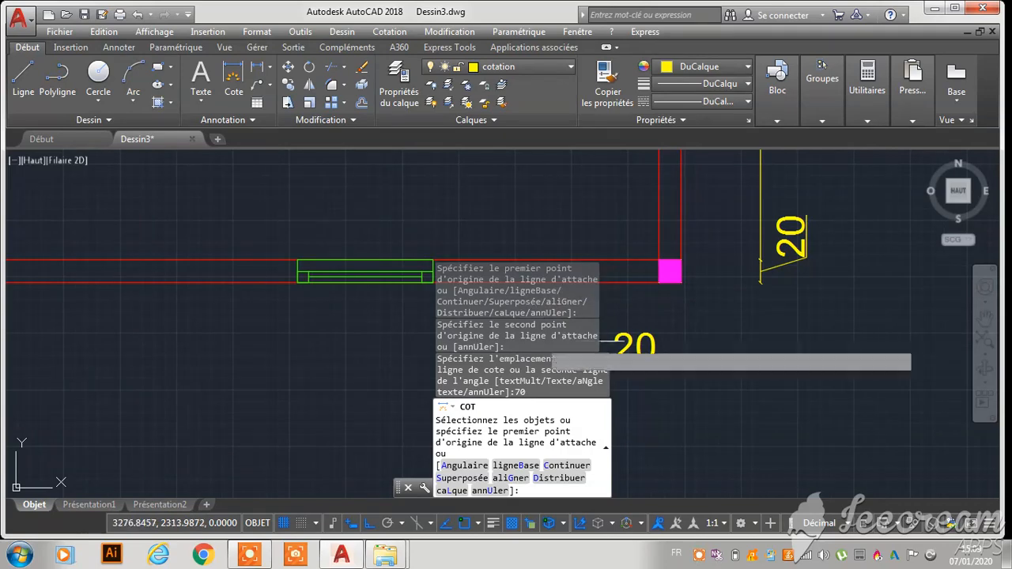
{"action": "key", "text": "Escape"}
{"action": "key", "text": "Escape"}
{"action": "key", "text": "Escape"}
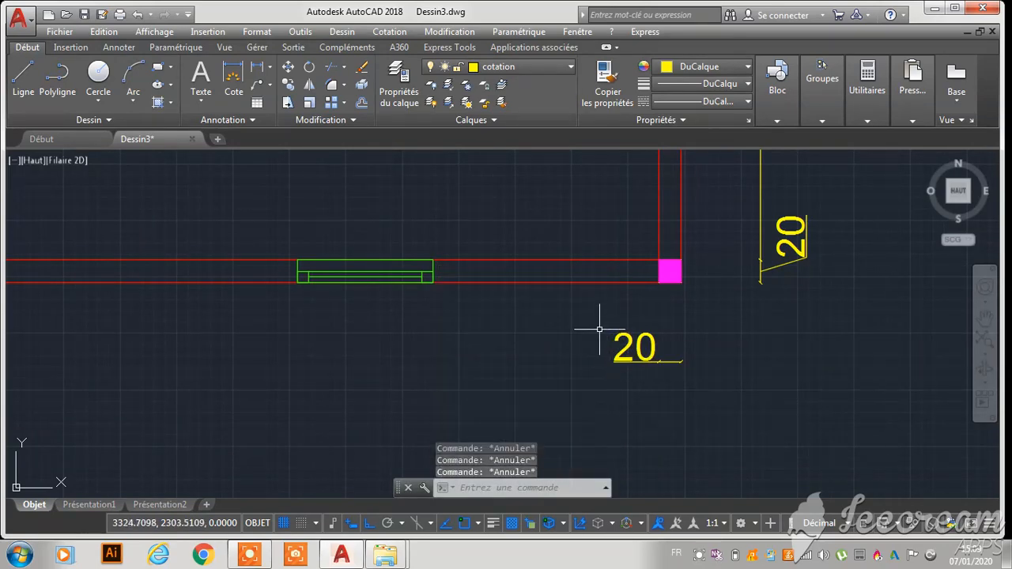
Continue the bottom-wall dimension chain from the lower-right corner column to both ends of the SALON window
{"action": "left_click", "coordinate": [389, 32]}
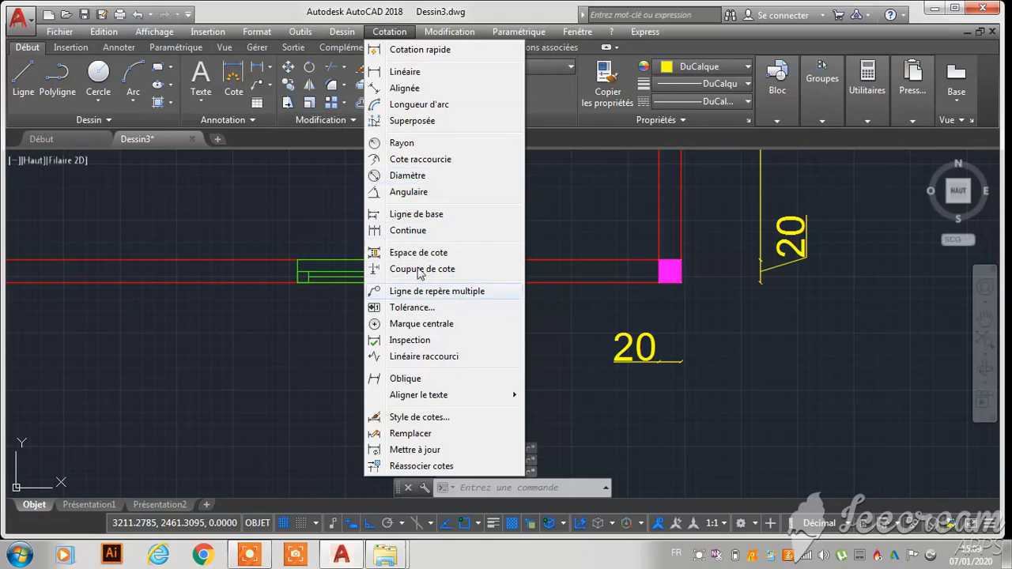
{"action": "left_click", "coordinate": [419, 220]}
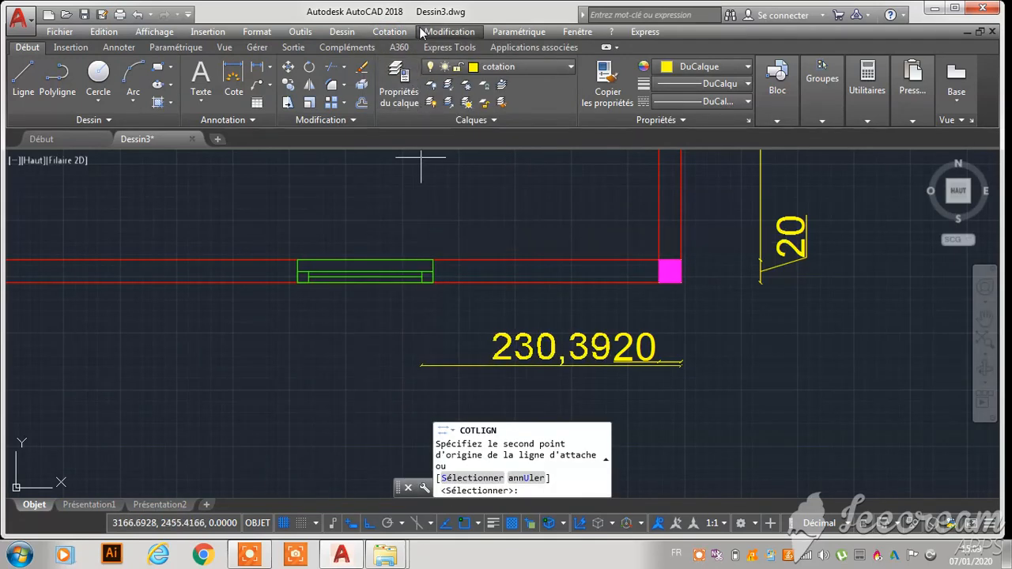
{"action": "left_click", "coordinate": [390, 32]}
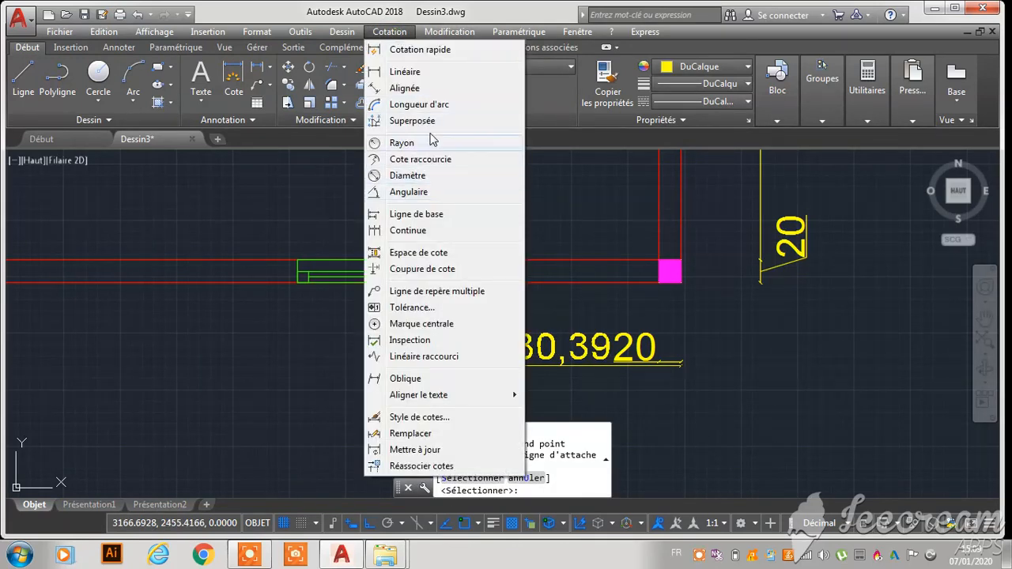
{"action": "left_click", "coordinate": [408, 230]}
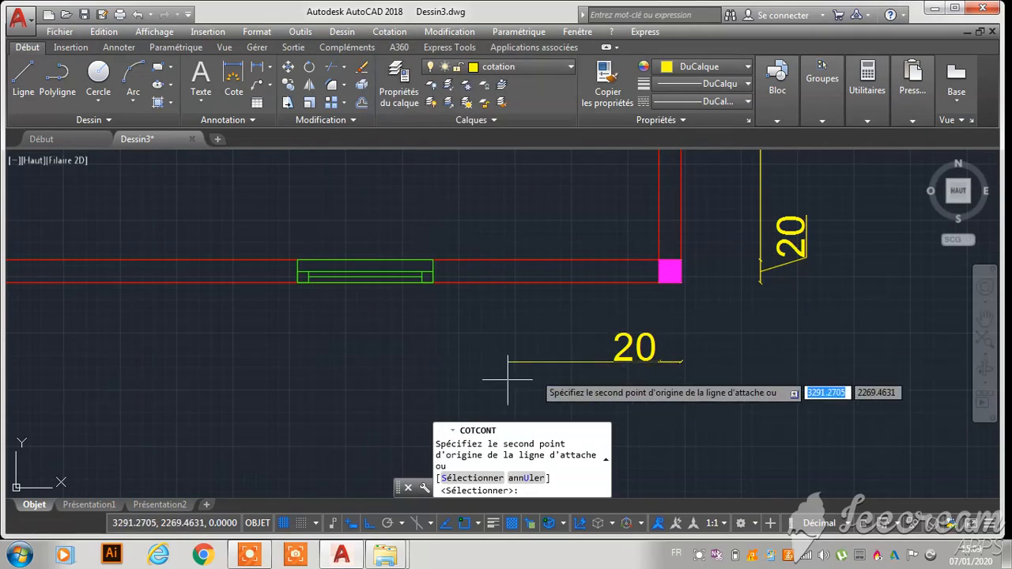
{"action": "scroll", "coordinate": [426, 296], "scroll_direction": "up", "scroll_amount": 6}
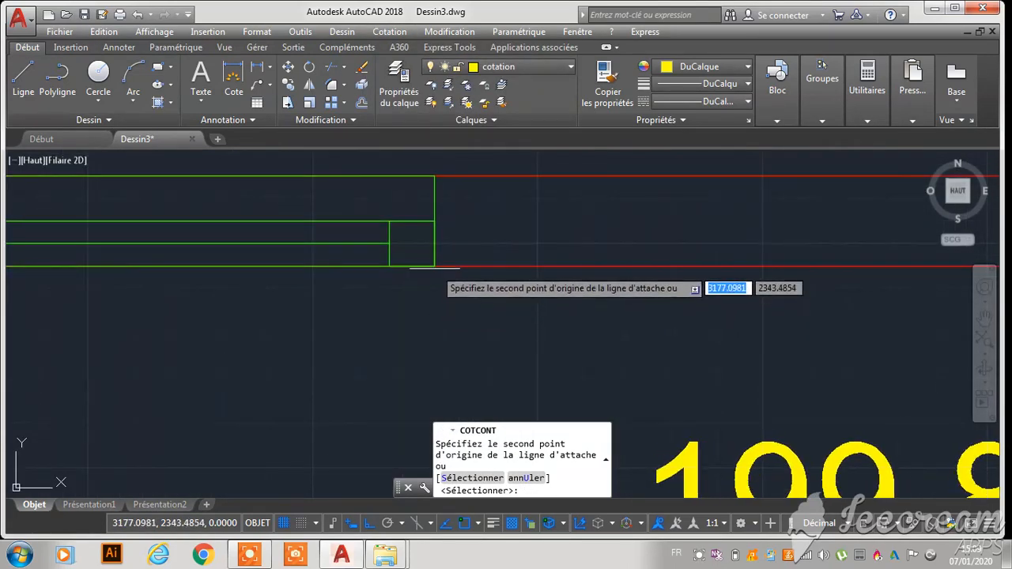
{"action": "left_click", "coordinate": [437, 263]}
{"action": "scroll", "coordinate": [437, 264], "scroll_direction": "down", "scroll_amount": 4}
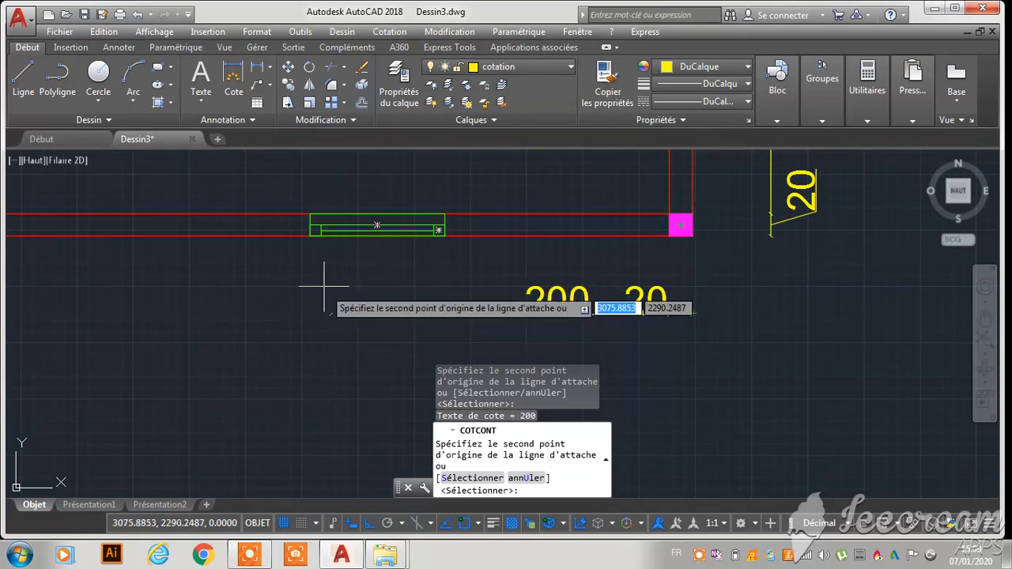
{"action": "left_click", "coordinate": [310, 235]}
Extend the bottom chain along the SALON wall and across the column at its lower-left corner
{"action": "scroll", "coordinate": [433, 290], "scroll_direction": "down", "scroll_amount": 4}
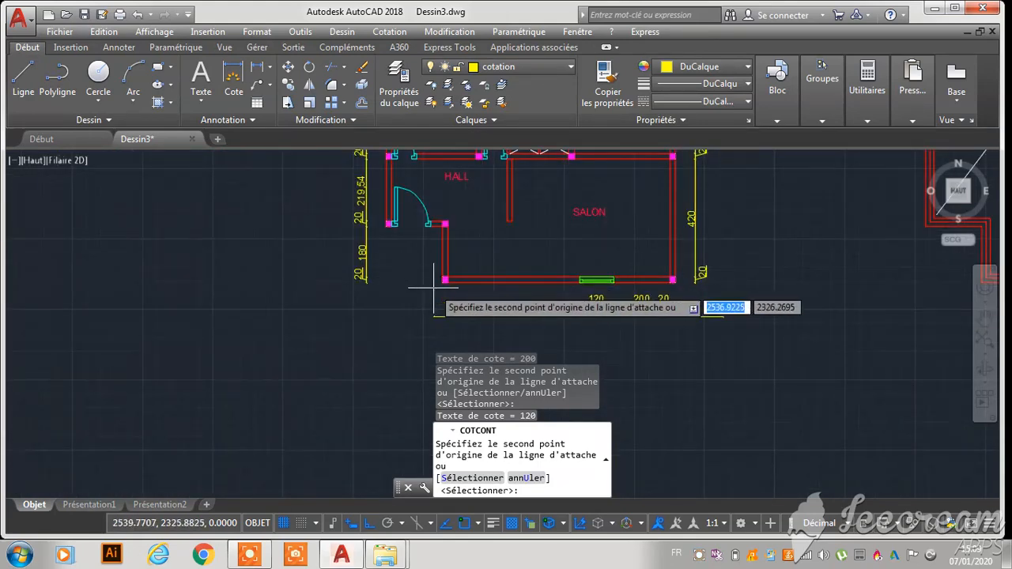
{"action": "scroll", "coordinate": [443, 284], "scroll_direction": "up", "scroll_amount": 10}
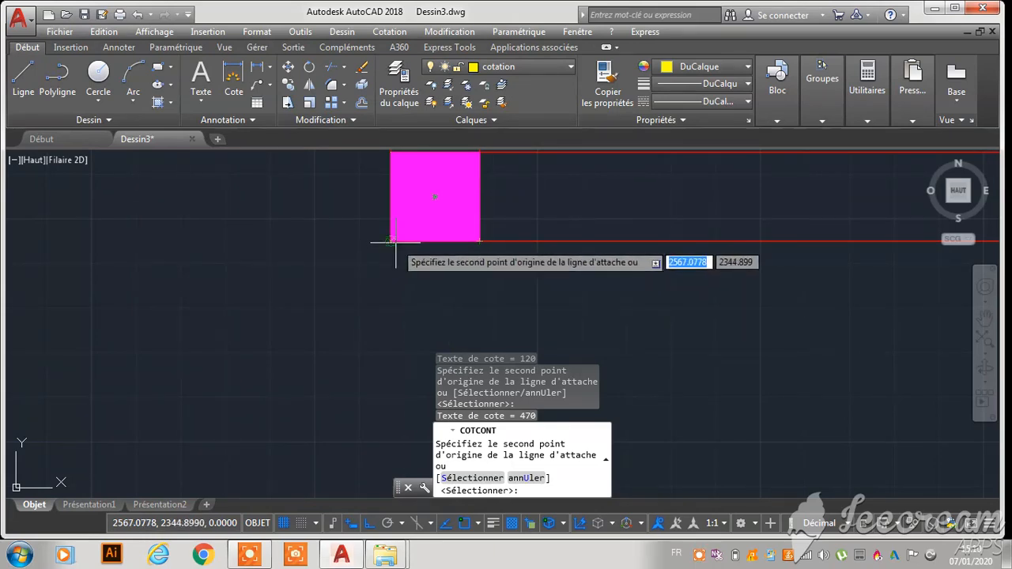
{"action": "left_click", "coordinate": [391, 240]}
{"action": "scroll", "coordinate": [388, 261], "scroll_direction": "down", "scroll_amount": 8}
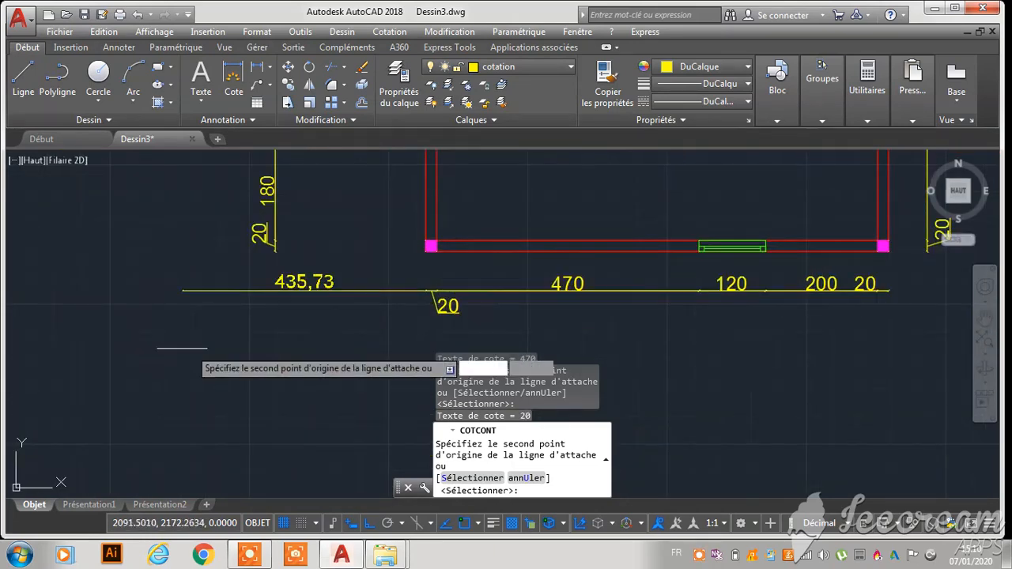
Continue the bottom chain to the outer corner of the column beside the HALL entrance door and end the command
{"action": "scroll", "coordinate": [259, 317], "scroll_direction": "down", "scroll_amount": 3}
{"action": "scroll", "coordinate": [336, 273], "scroll_direction": "up", "scroll_amount": 6}
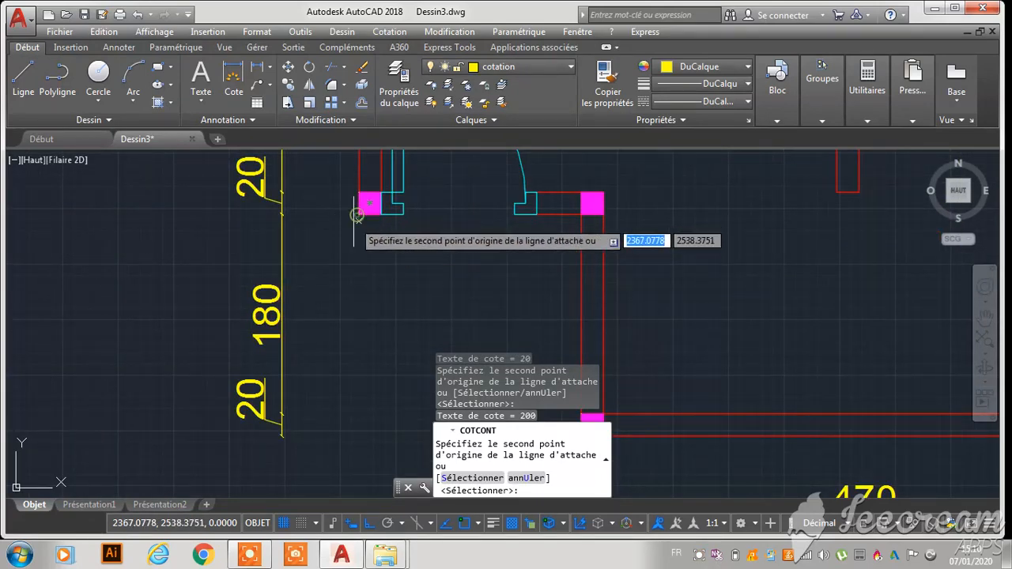
{"action": "left_click", "coordinate": [359, 214]}
{"action": "scroll", "coordinate": [273, 276], "scroll_direction": "down", "scroll_amount": 3}
{"action": "key", "text": "Escape"}
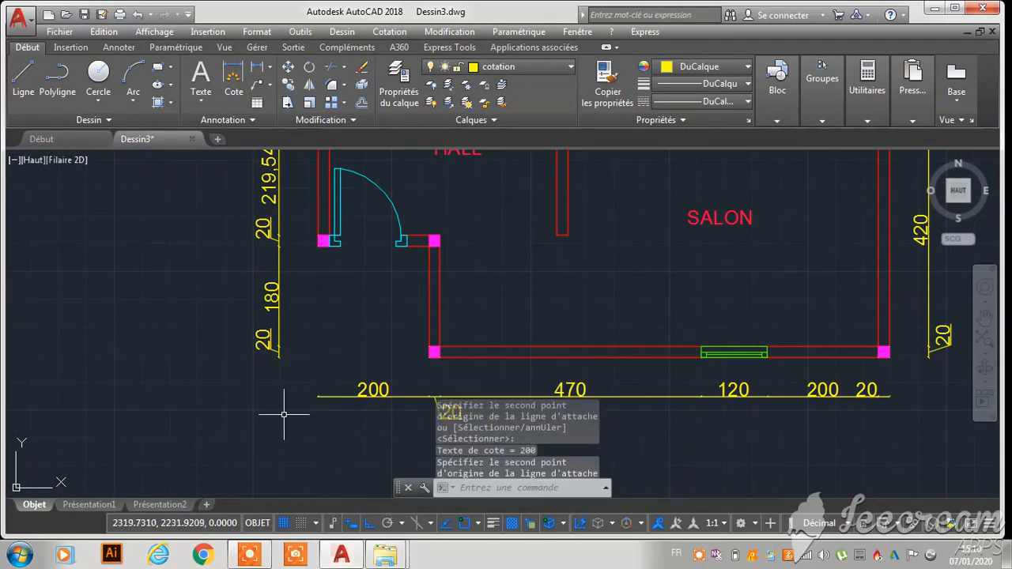
Add an overall vertical dimension between the upper-right and lower-right corner columns, offsetting the dimension line 140 units outside, and end the command
{"action": "scroll", "coordinate": [281, 405], "scroll_direction": "down", "scroll_amount": 5}
{"action": "scroll", "coordinate": [345, 350], "scroll_direction": "up", "scroll_amount": 3}
{"action": "scroll", "coordinate": [327, 283], "scroll_direction": "down", "scroll_amount": 3}
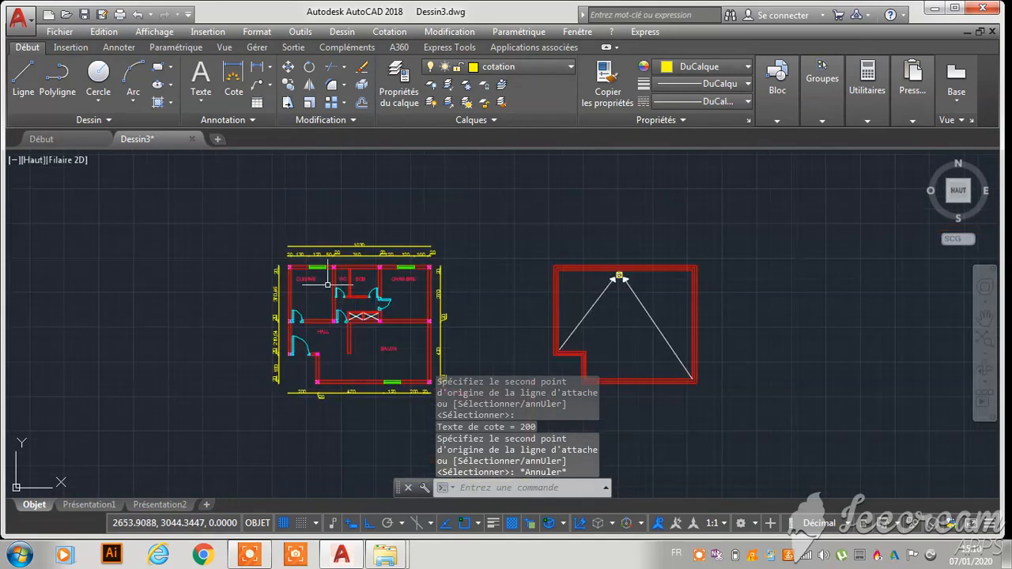
{"action": "scroll", "coordinate": [324, 293], "scroll_direction": "up", "scroll_amount": 3}
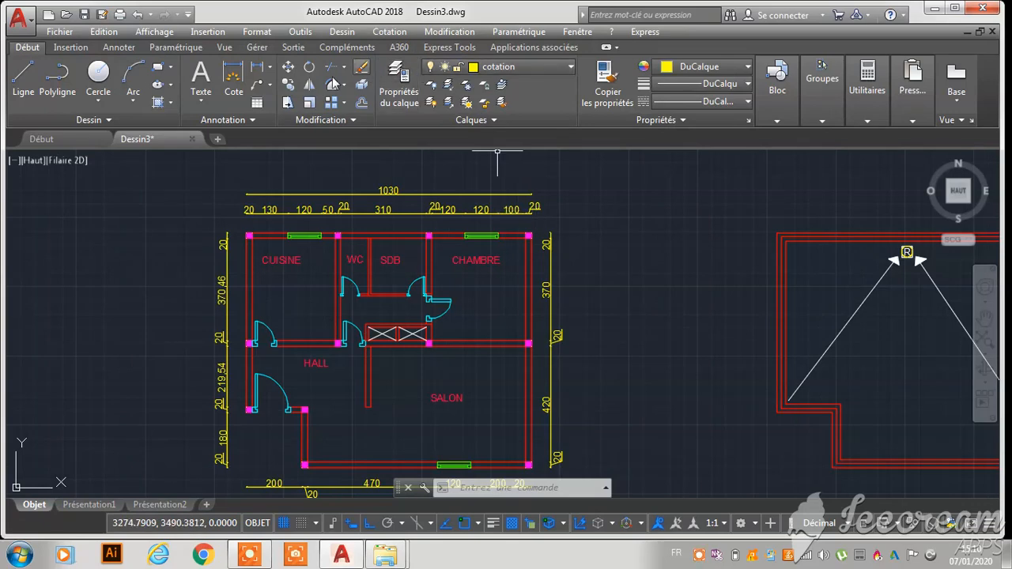
{"action": "left_click", "coordinate": [236, 68]}
{"action": "scroll", "coordinate": [526, 242], "scroll_direction": "up", "scroll_amount": 3}
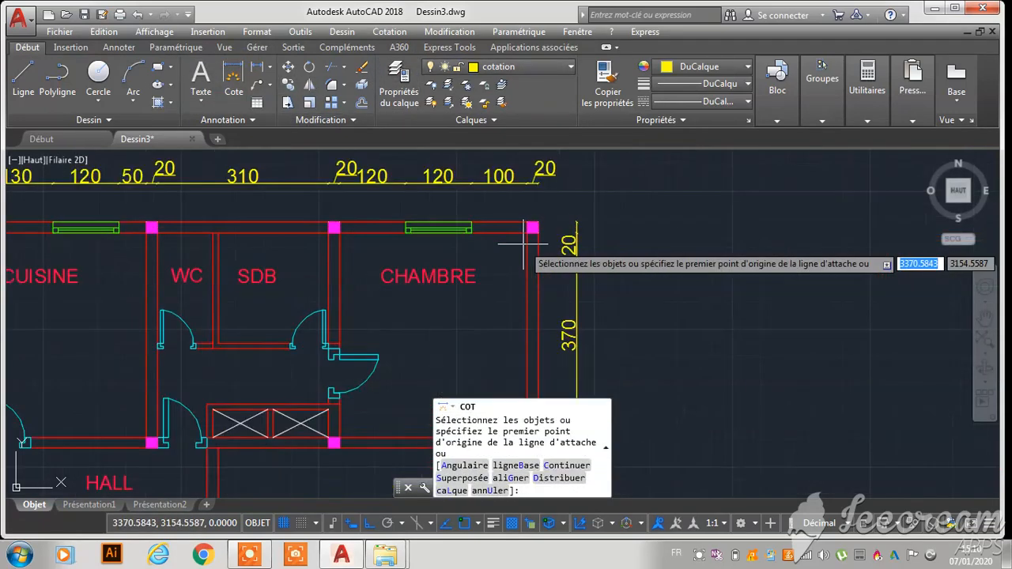
{"action": "left_click", "coordinate": [534, 227]}
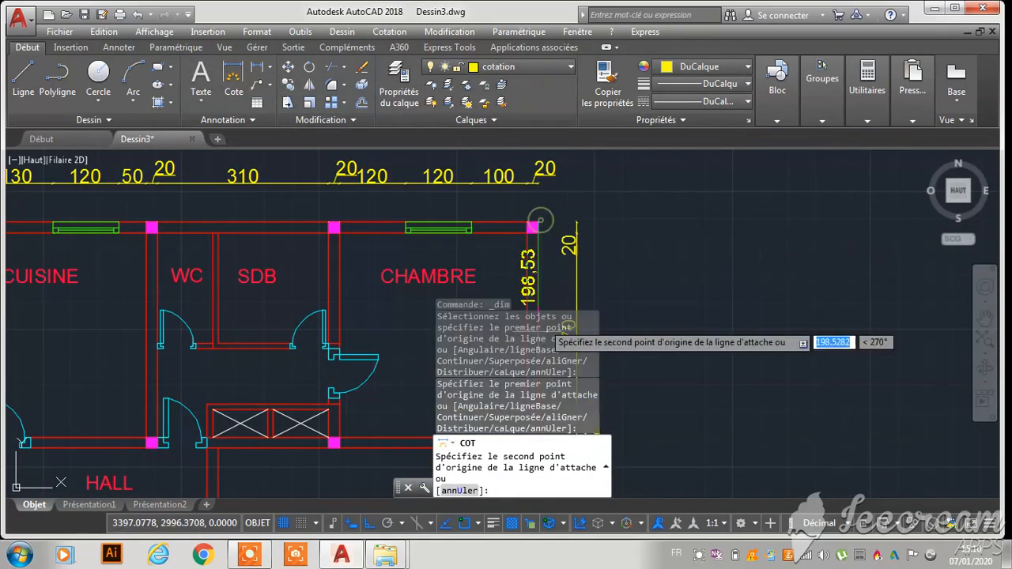
{"action": "scroll", "coordinate": [538, 230], "scroll_direction": "down", "scroll_amount": 5}
{"action": "scroll", "coordinate": [545, 299], "scroll_direction": "up", "scroll_amount": 6}
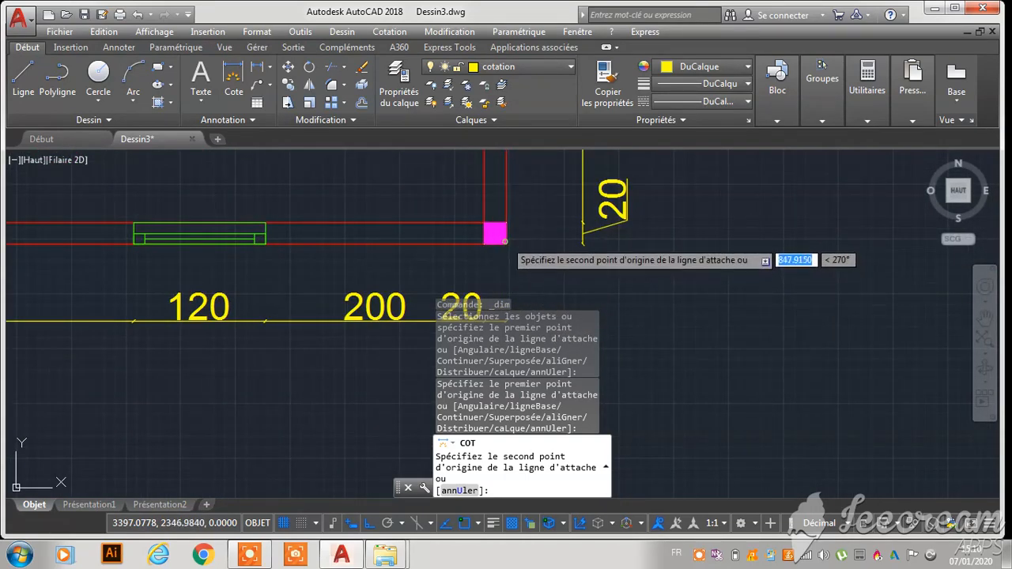
{"action": "left_click", "coordinate": [504, 240]}
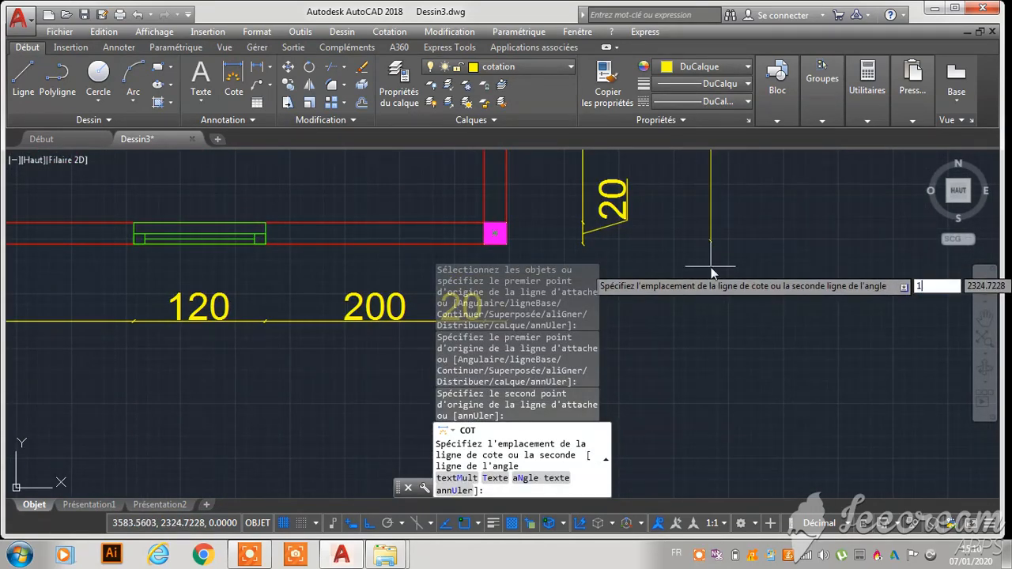
{"action": "type", "text": "140"}
{"action": "key", "text": "Return"}
{"action": "scroll", "coordinate": [475, 253], "scroll_direction": "down", "scroll_amount": 5}
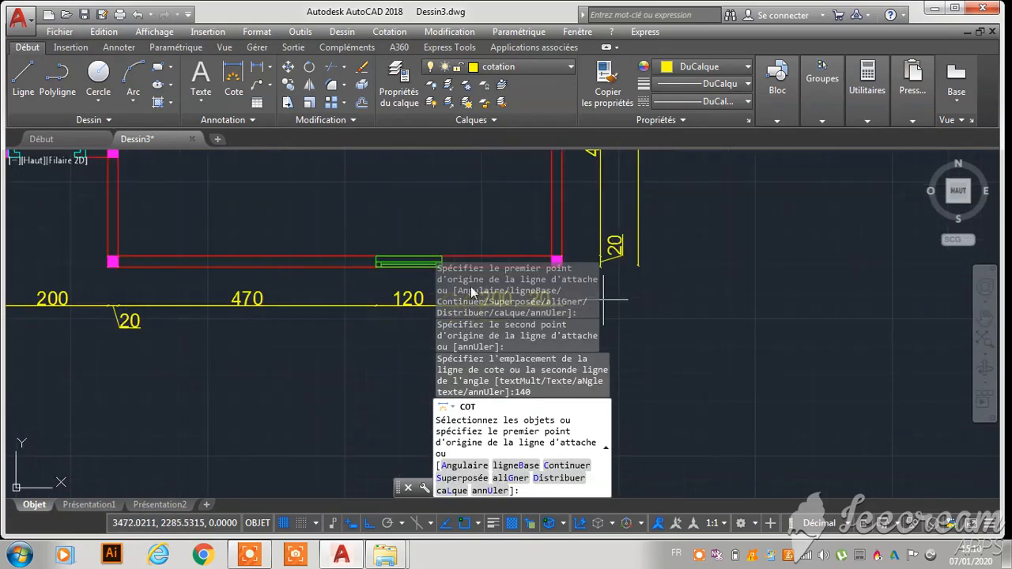
{"action": "key", "text": "Escape"}
{"action": "key", "text": "Escape"}
{"action": "key", "text": "Escape"}
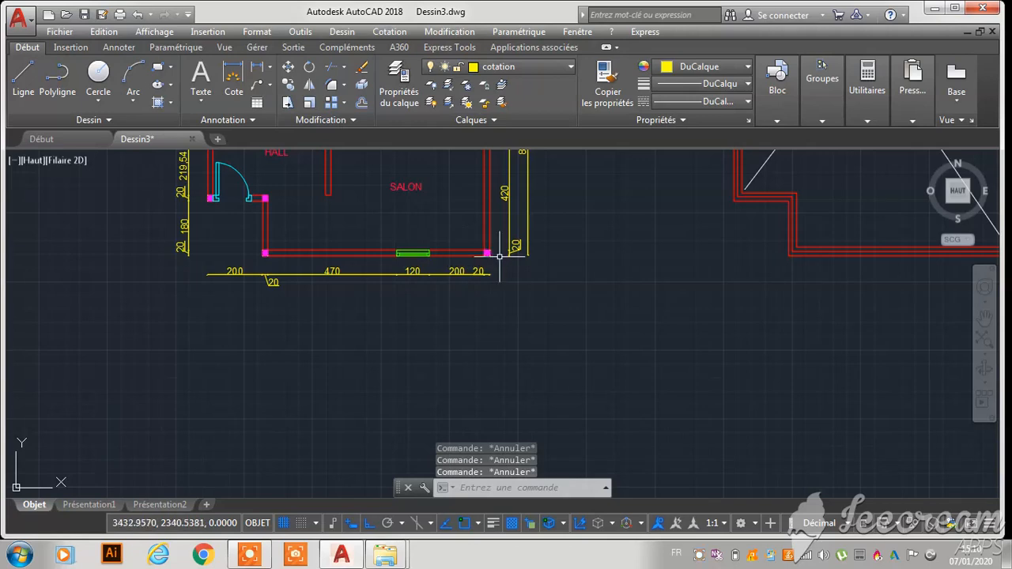
Add an overall horizontal dimension from the lower-right corner column to the outer HALL wall, with a dimension line offset of 1 unit
{"action": "scroll", "coordinate": [499, 256], "scroll_direction": "up", "scroll_amount": 6}
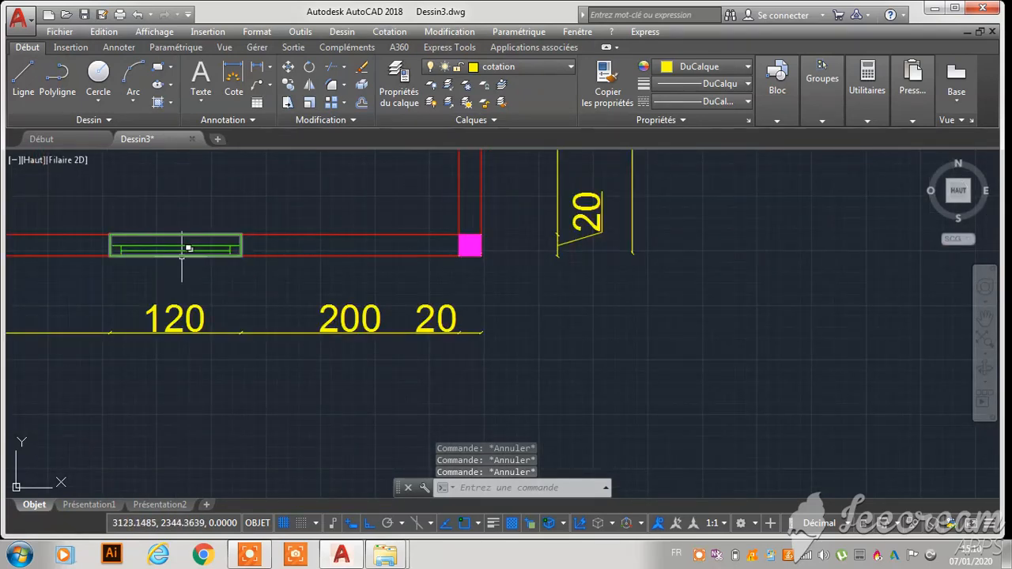
{"action": "scroll", "coordinate": [233, 282], "scroll_direction": "down", "scroll_amount": 8}
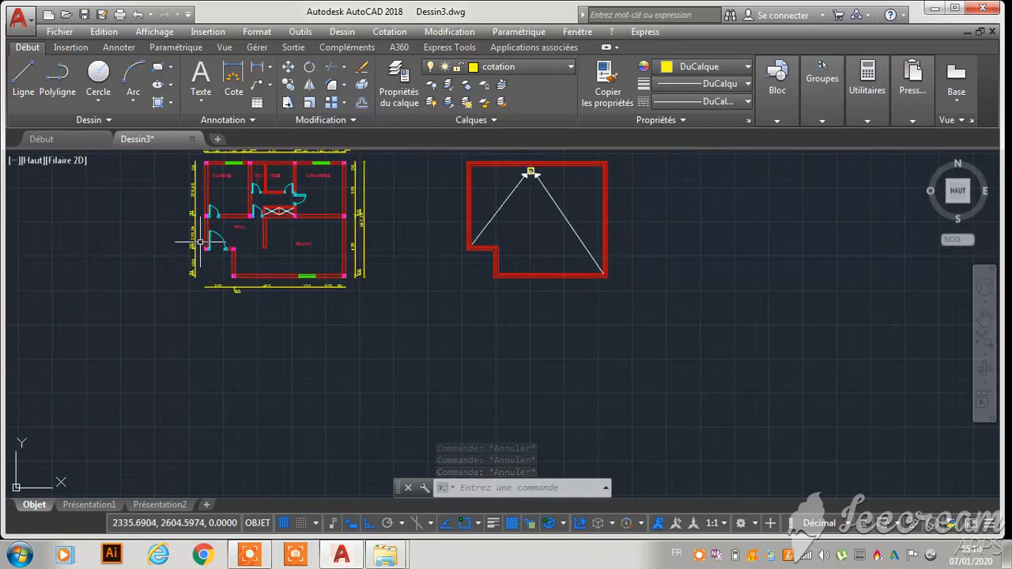
{"action": "scroll", "coordinate": [348, 244], "scroll_direction": "up", "scroll_amount": 6}
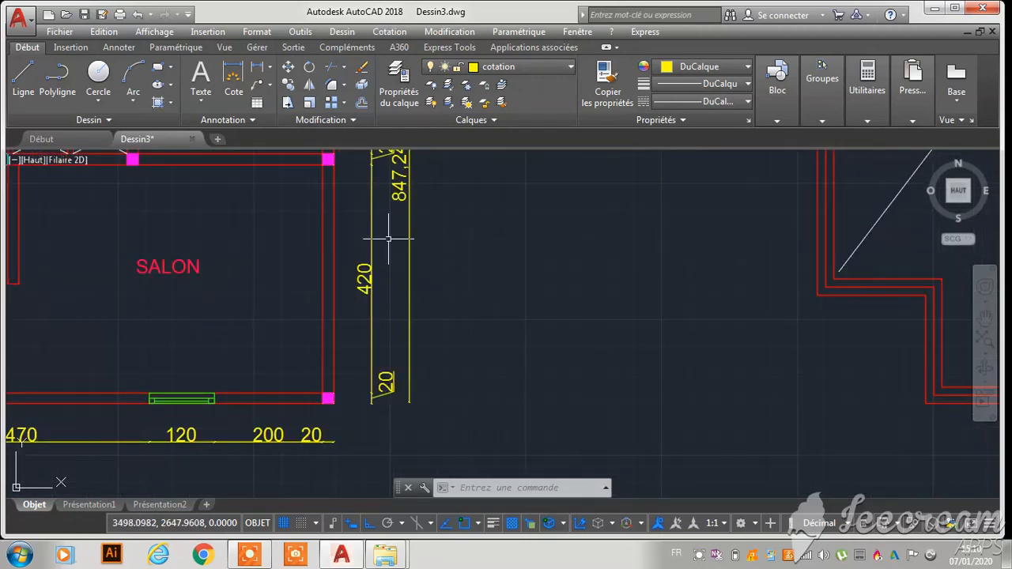
{"action": "scroll", "coordinate": [383, 236], "scroll_direction": "down", "scroll_amount": 5}
{"action": "left_click", "coordinate": [237, 82]}
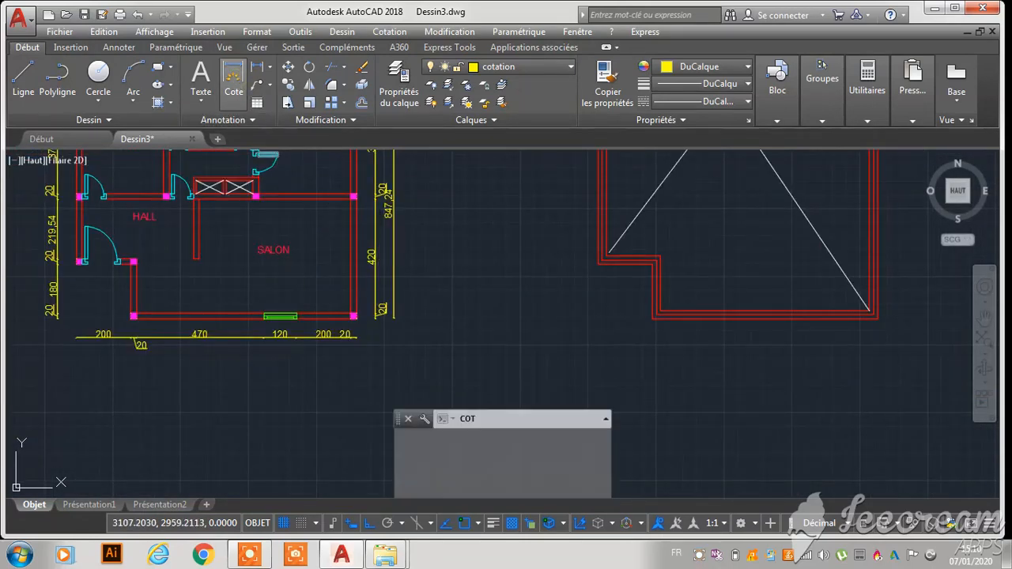
{"action": "scroll", "coordinate": [285, 302], "scroll_direction": "up", "scroll_amount": 6}
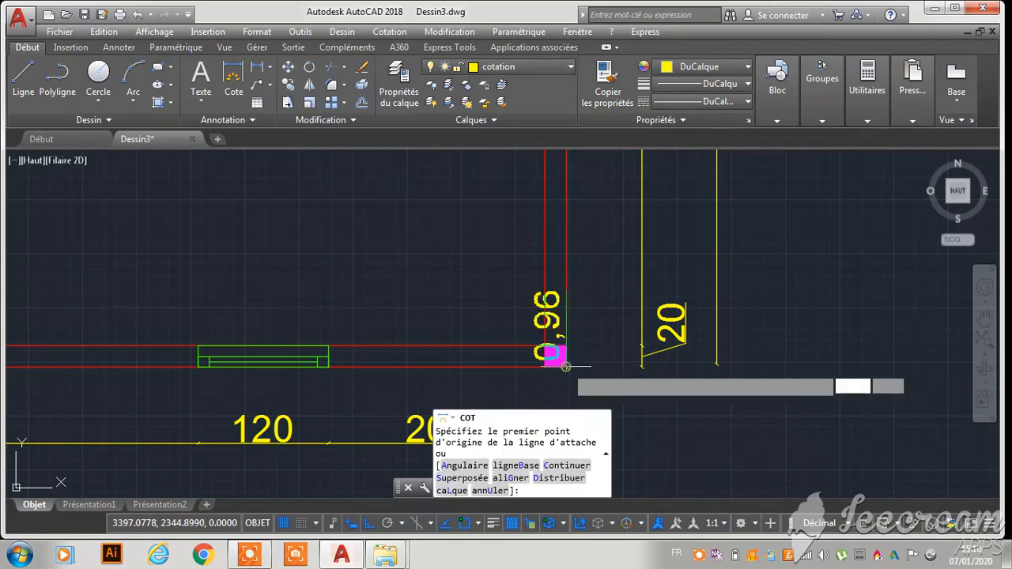
{"action": "left_click", "coordinate": [566, 366]}
{"action": "scroll", "coordinate": [589, 344], "scroll_direction": "down", "scroll_amount": 3}
{"action": "scroll", "coordinate": [600, 356], "scroll_direction": "down", "scroll_amount": 5}
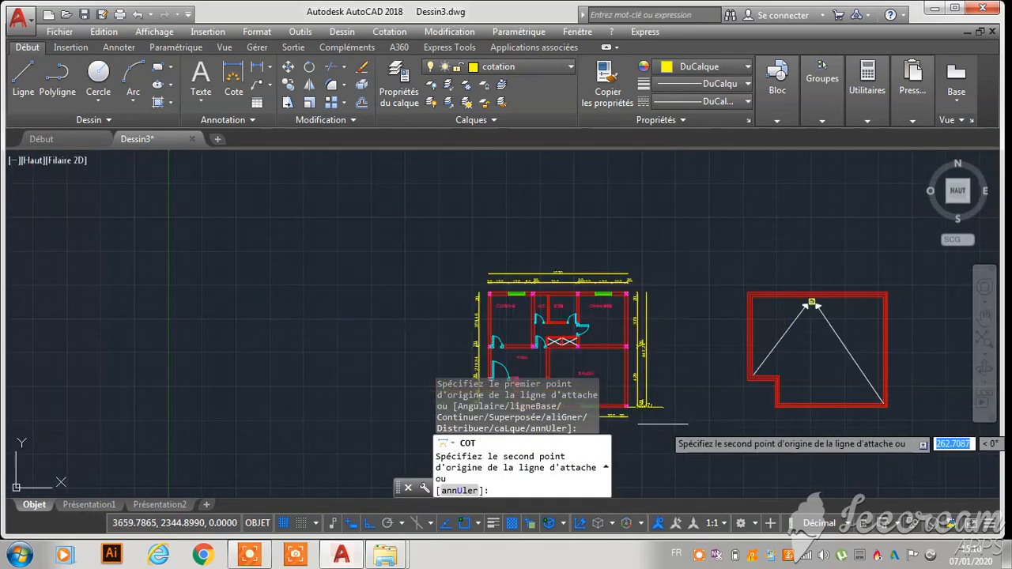
{"action": "scroll", "coordinate": [488, 307], "scroll_direction": "up", "scroll_amount": 2}
{"action": "scroll", "coordinate": [474, 317], "scroll_direction": "up", "scroll_amount": 5}
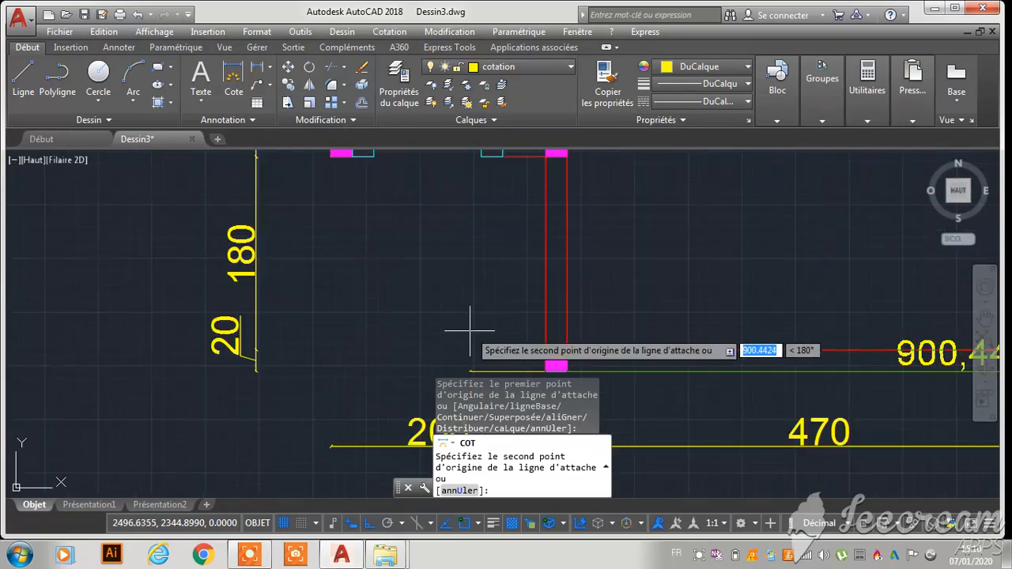
{"action": "scroll", "coordinate": [403, 333], "scroll_direction": "down", "scroll_amount": 5}
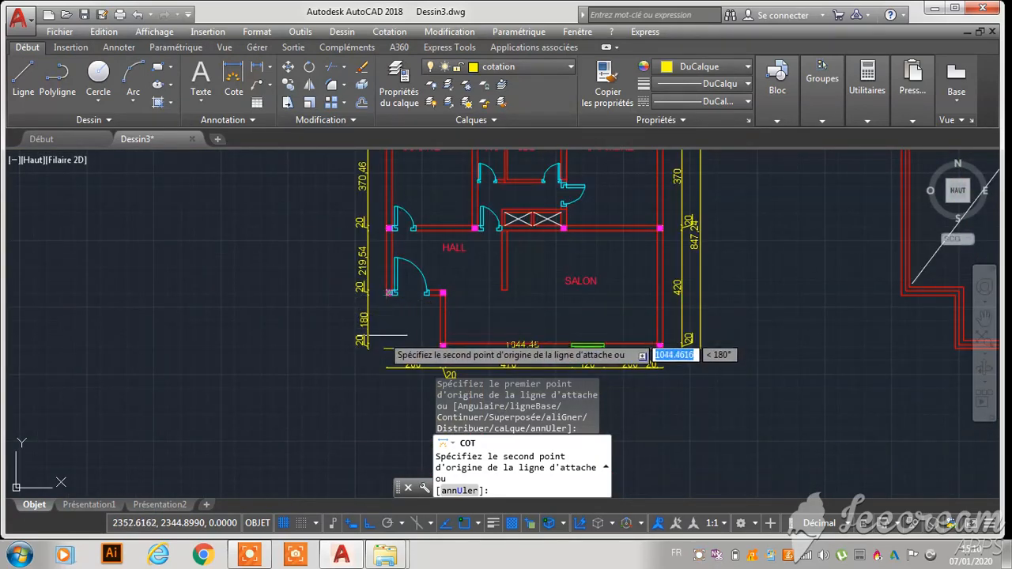
{"action": "scroll", "coordinate": [386, 341], "scroll_direction": "up", "scroll_amount": 2}
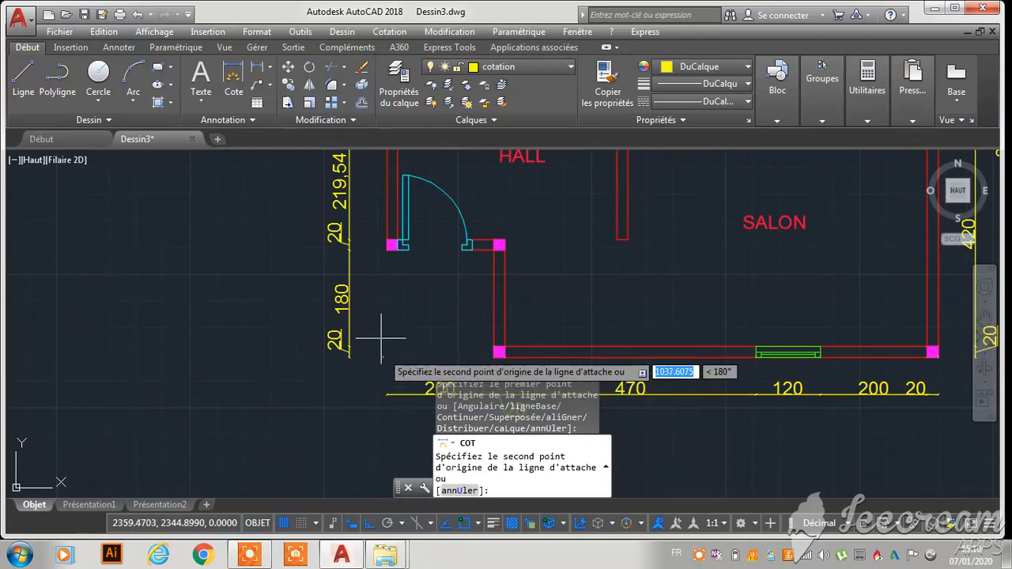
{"action": "scroll", "coordinate": [381, 321], "scroll_direction": "down", "scroll_amount": 3}
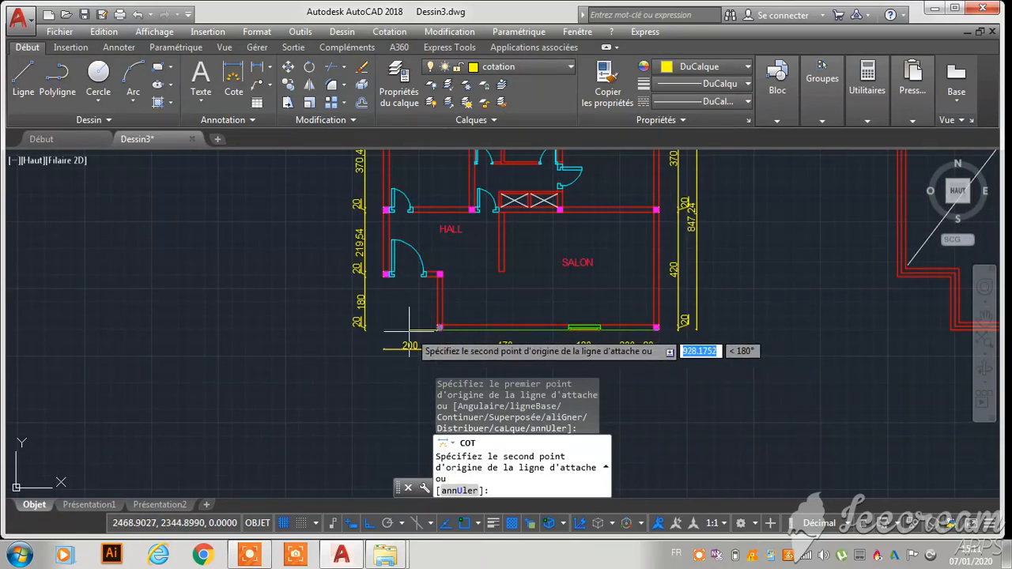
{"action": "scroll", "coordinate": [439, 333], "scroll_direction": "up", "scroll_amount": 6}
{"action": "scroll", "coordinate": [411, 326], "scroll_direction": "down", "scroll_amount": 6}
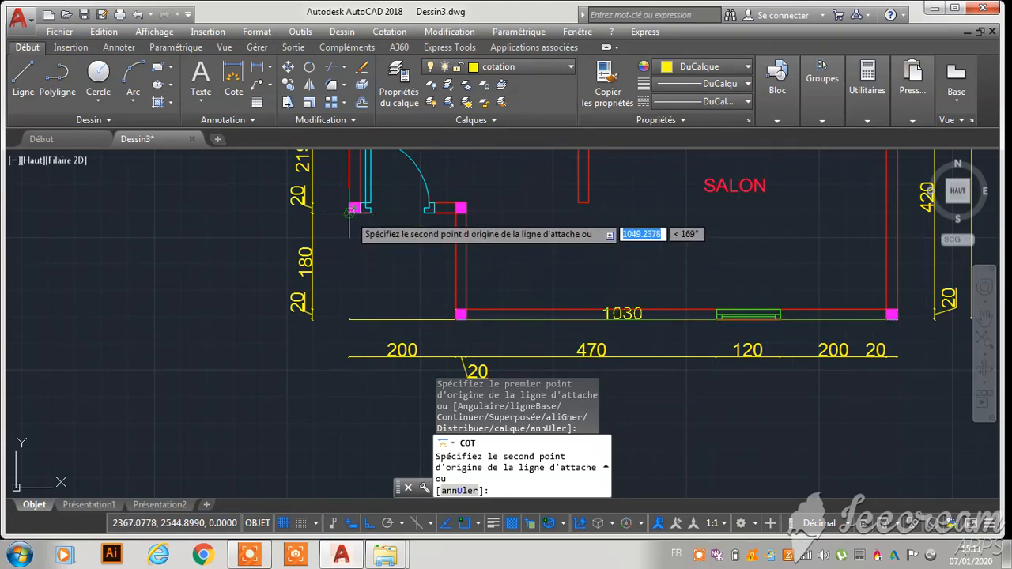
{"action": "left_click", "coordinate": [348, 245]}
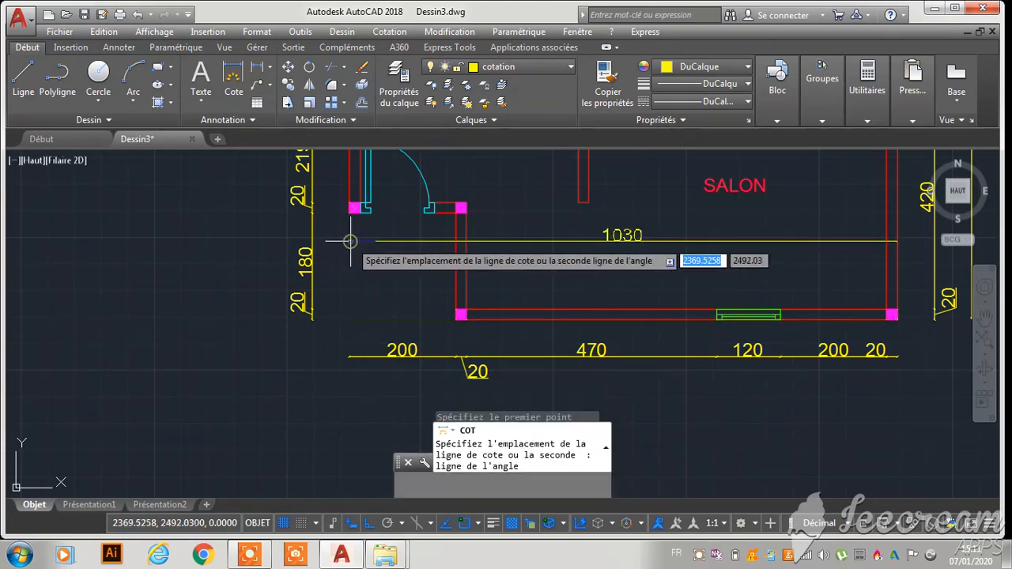
{"action": "scroll", "coordinate": [358, 316], "scroll_direction": "down", "scroll_amount": 3}
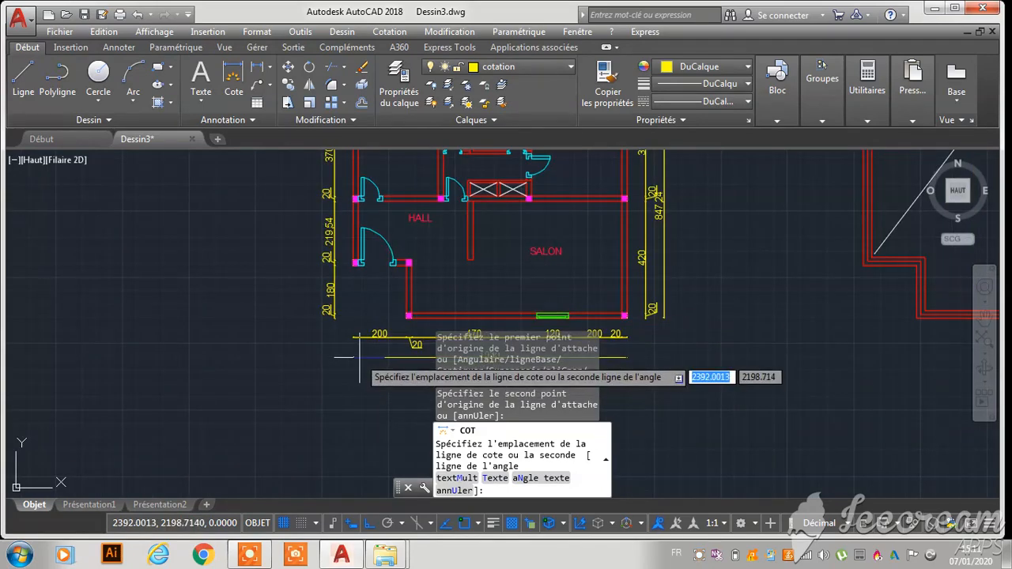
{"action": "type", "text": "1"}
{"action": "key", "text": "Return"}
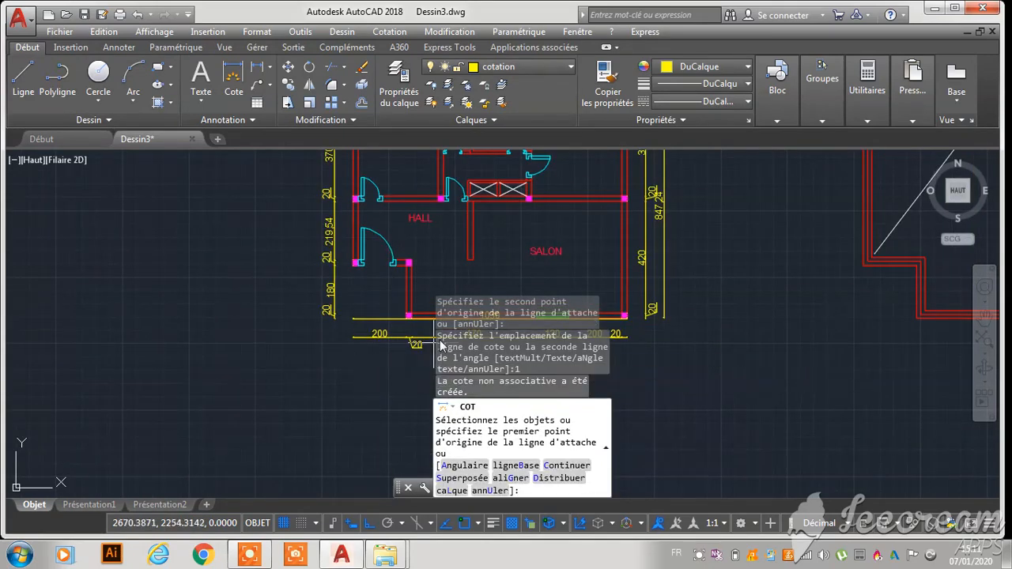
{"action": "key", "text": "Return"}
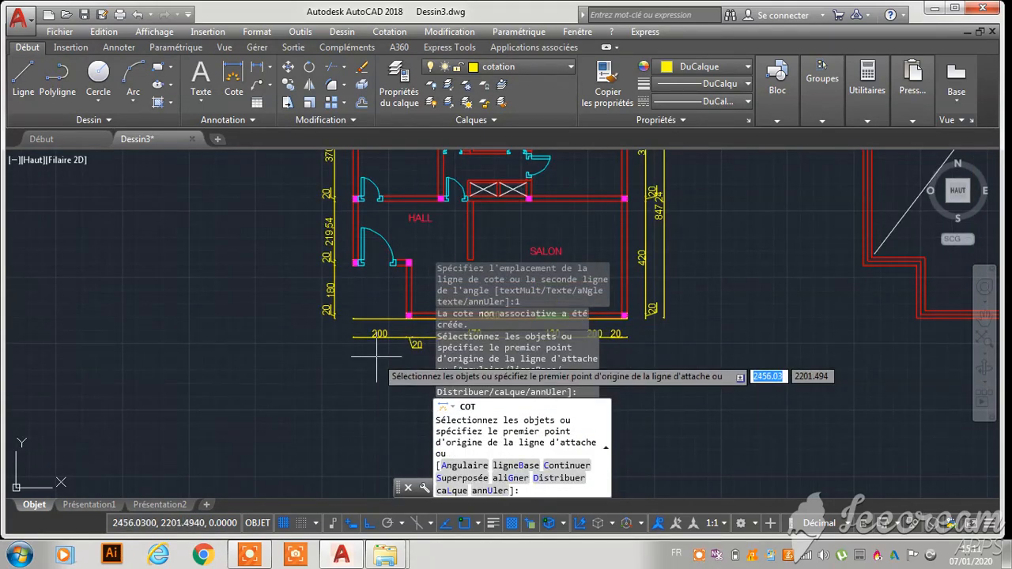
{"action": "type", "text": "140"}
{"action": "key", "text": "Return"}
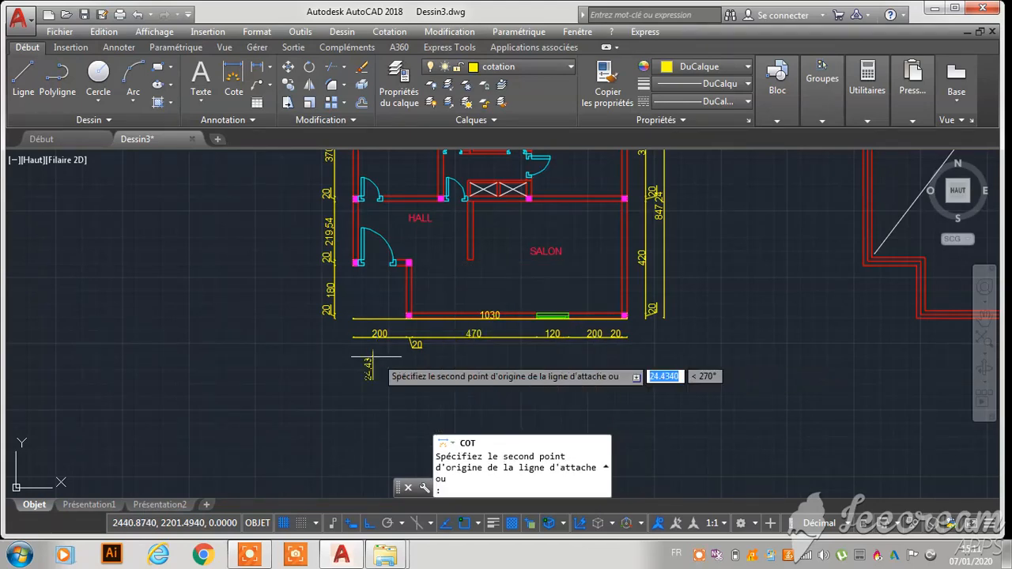
{"action": "key", "text": "Escape"}
{"action": "key", "text": "Escape"}
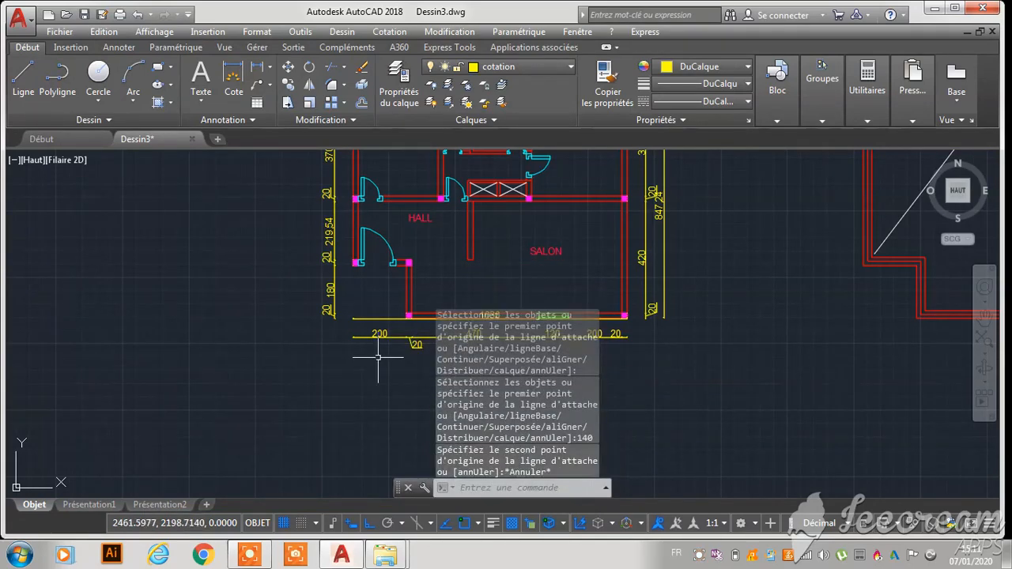
Move the overall horizontal dimension lying on the SALON's bottom wall 140 units straight down, below the chained dimensions
{"action": "scroll", "coordinate": [414, 340], "scroll_direction": "down", "scroll_amount": 3}
{"action": "scroll", "coordinate": [395, 283], "scroll_direction": "up", "scroll_amount": 3}
{"action": "scroll", "coordinate": [394, 283], "scroll_direction": "up", "scroll_amount": 2}
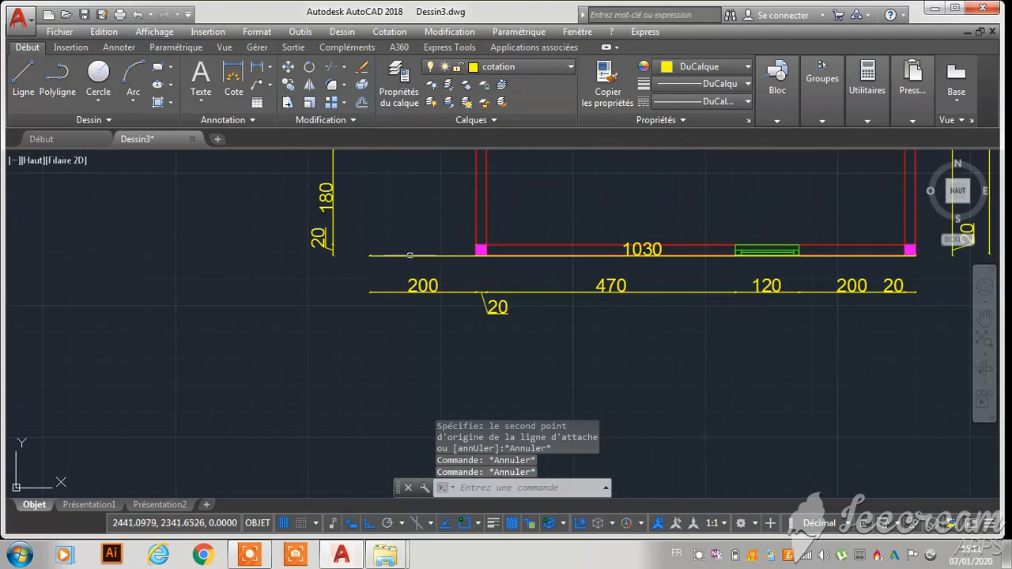
{"action": "left_click", "coordinate": [411, 255]}
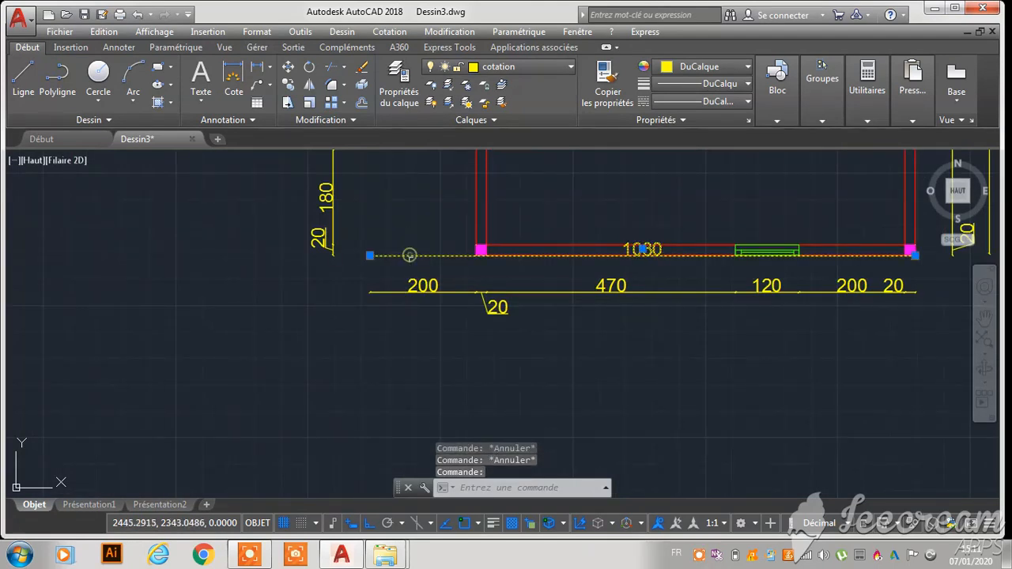
{"action": "left_click", "coordinate": [287, 68]}
{"action": "left_click", "coordinate": [370, 256]}
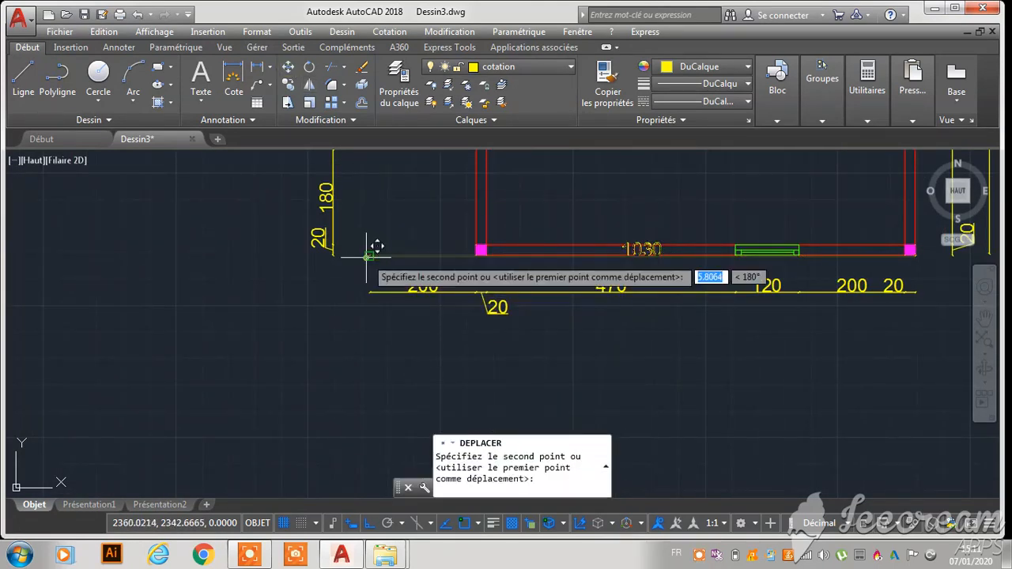
{"action": "type", "text": "140"}
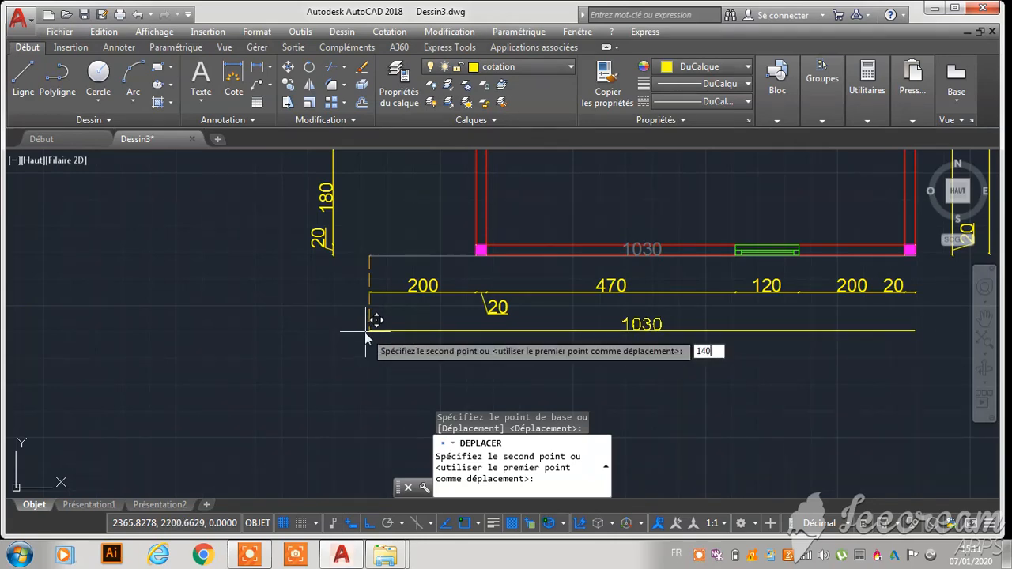
{"action": "key", "text": "Return"}
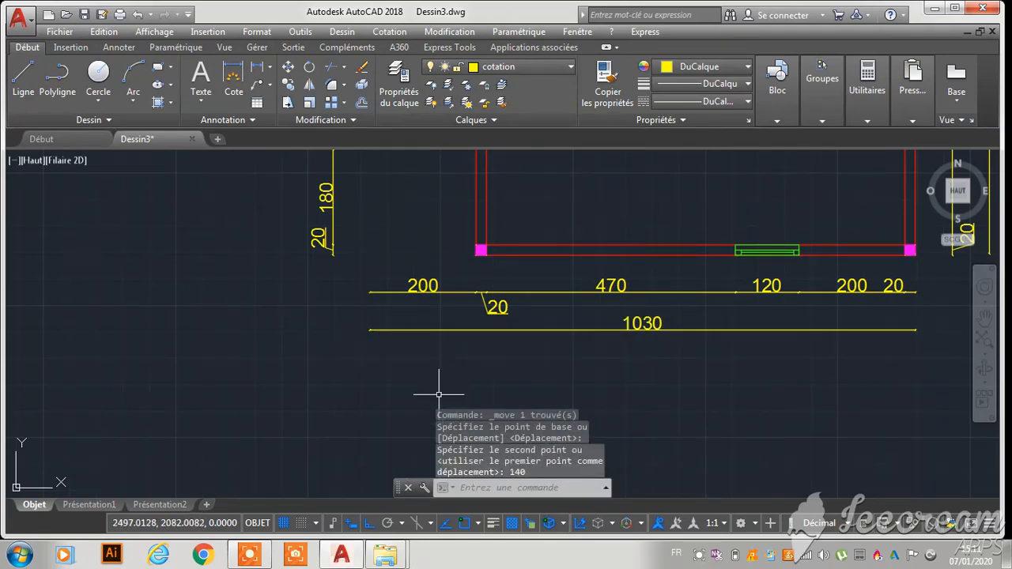
{"action": "key", "text": "ctrl+z"}
{"action": "key", "text": "ctrl+z"}
{"action": "key", "text": "ctrl+z"}
Add an overall vertical dimension from the CUISINE's upper-left corner column to the bottom wall level, offset 140 units outside, and end the command
{"action": "scroll", "coordinate": [436, 405], "scroll_direction": "down", "scroll_amount": 3}
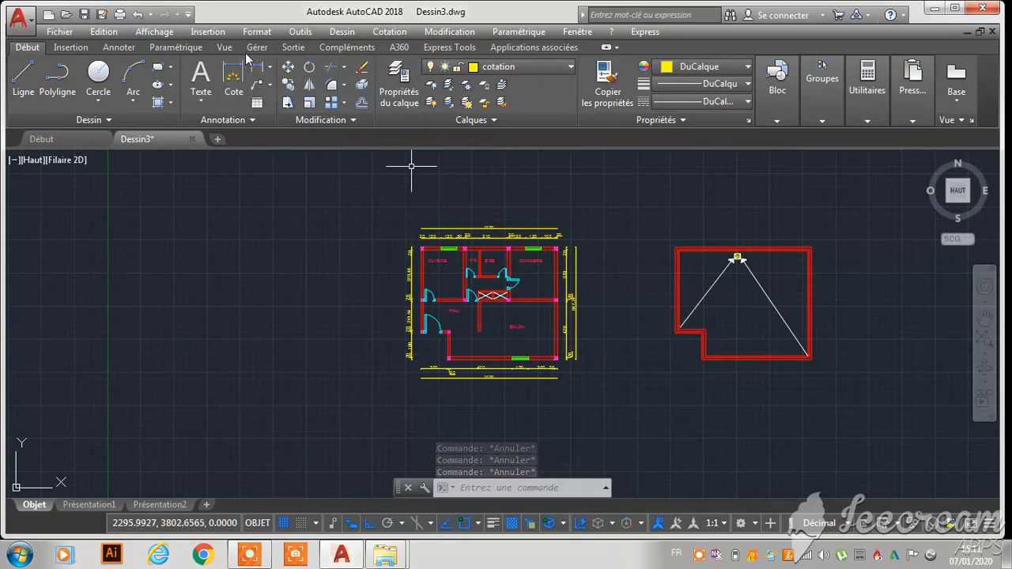
{"action": "left_click", "coordinate": [232, 72]}
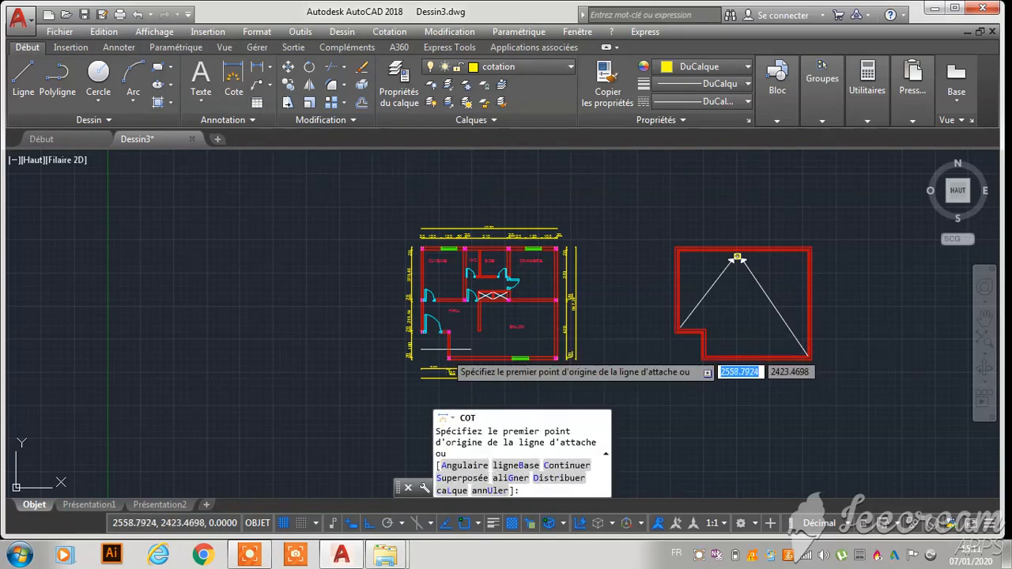
{"action": "scroll", "coordinate": [442, 304], "scroll_direction": "up", "scroll_amount": 3}
{"action": "scroll", "coordinate": [442, 316], "scroll_direction": "down", "scroll_amount": 3}
{"action": "scroll", "coordinate": [435, 230], "scroll_direction": "up", "scroll_amount": 8}
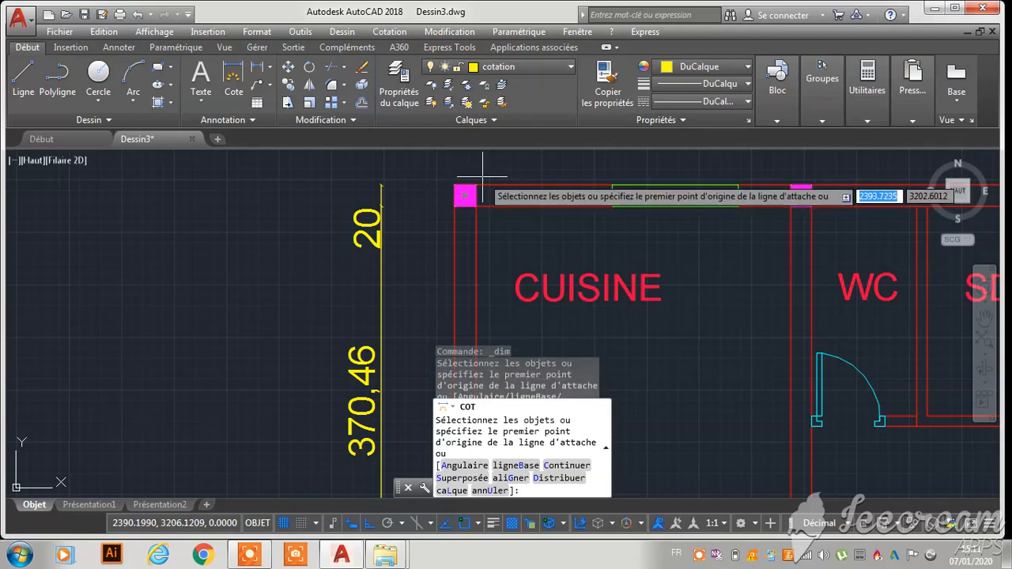
{"action": "left_click", "coordinate": [452, 207]}
{"action": "scroll", "coordinate": [474, 237], "scroll_direction": "down", "scroll_amount": 5}
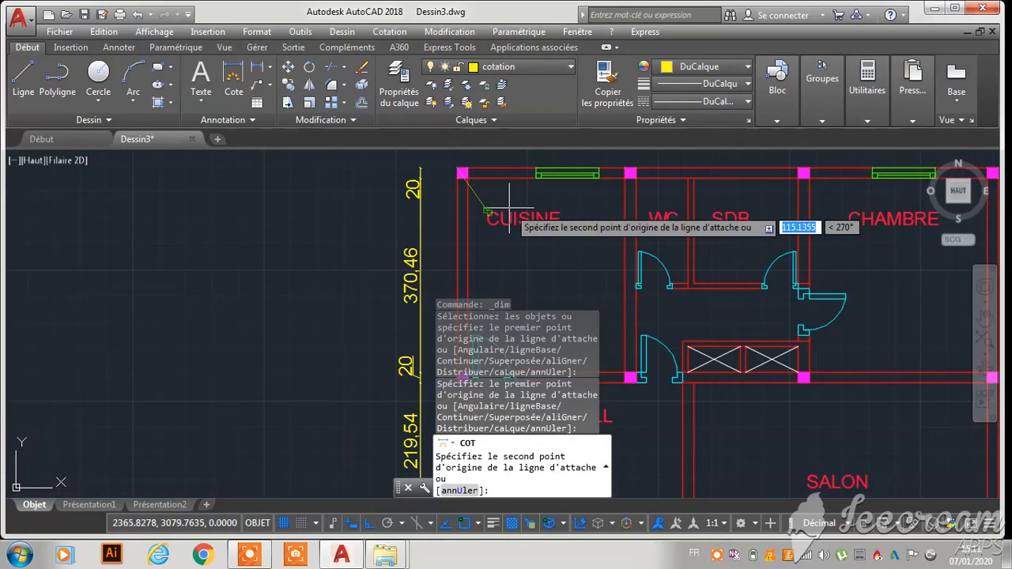
{"action": "scroll", "coordinate": [497, 291], "scroll_direction": "up", "scroll_amount": 5}
{"action": "scroll", "coordinate": [494, 299], "scroll_direction": "up", "scroll_amount": 3}
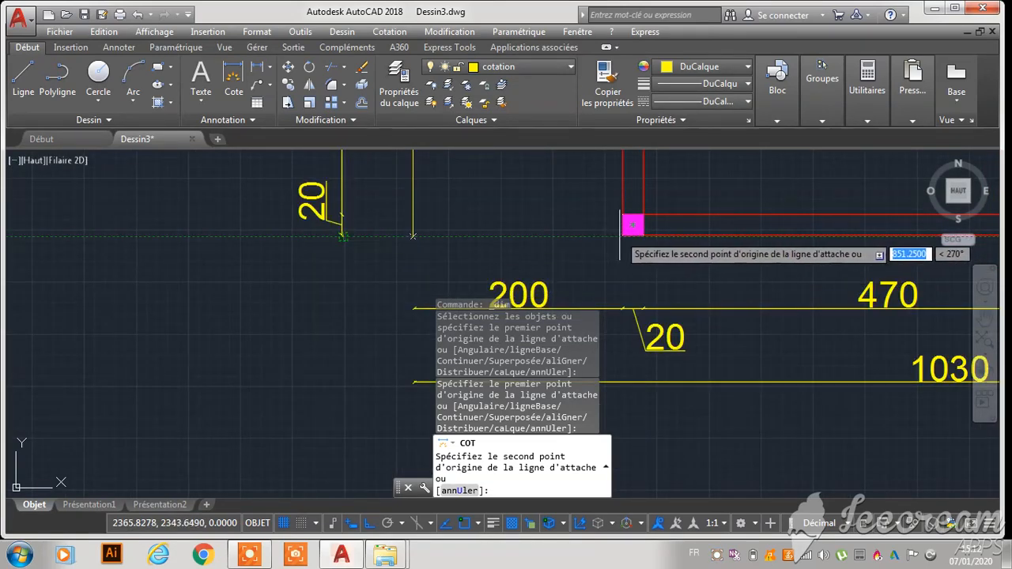
{"action": "left_click", "coordinate": [586, 236]}
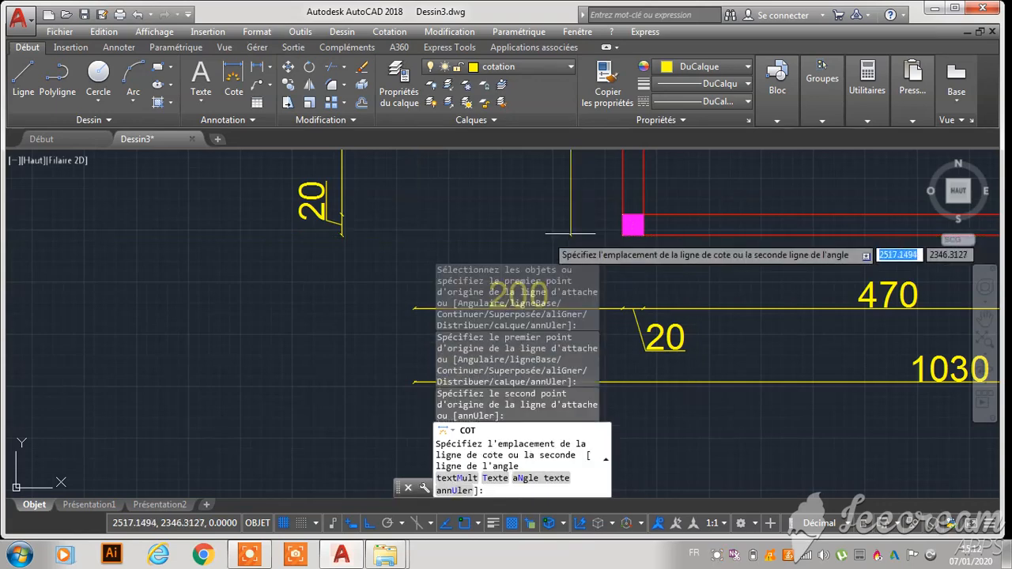
{"action": "scroll", "coordinate": [316, 253], "scroll_direction": "down", "scroll_amount": 4}
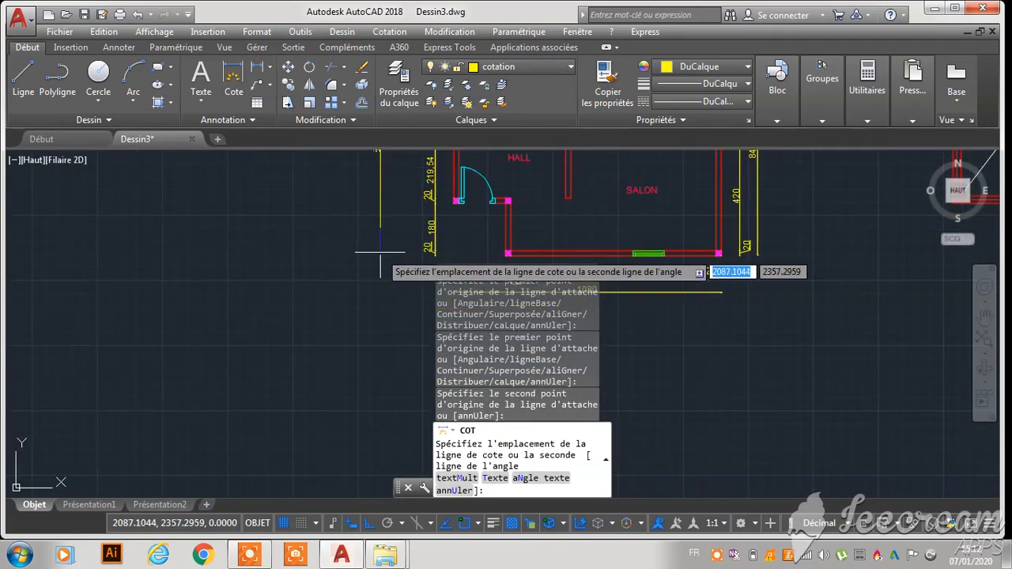
{"action": "type", "text": "140"}
{"action": "key", "text": "Return"}
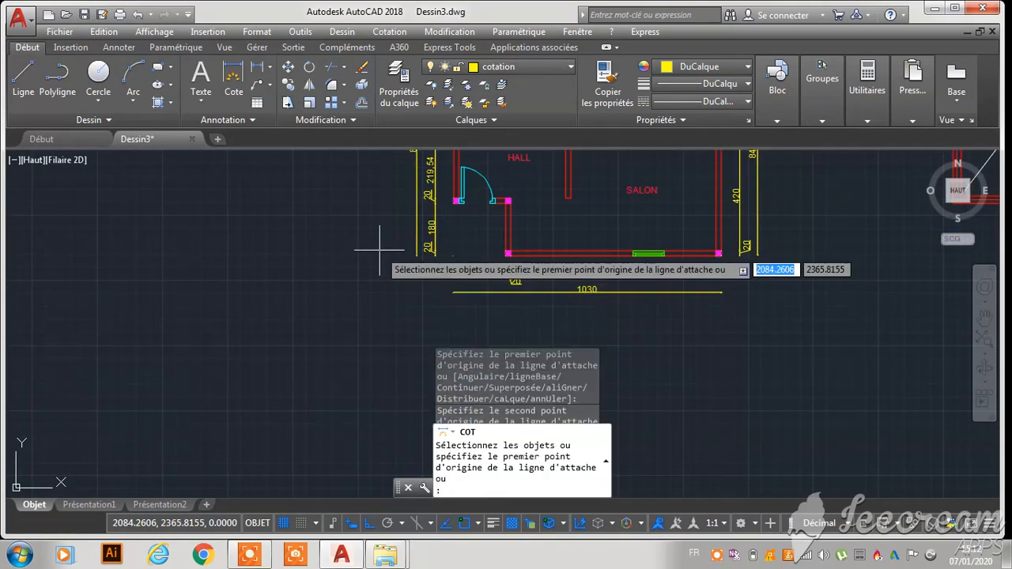
{"action": "scroll", "coordinate": [443, 299], "scroll_direction": "down", "scroll_amount": 3}
{"action": "key", "text": "Escape"}
{"action": "key", "text": "Escape"}
{"action": "key", "text": "Escape"}
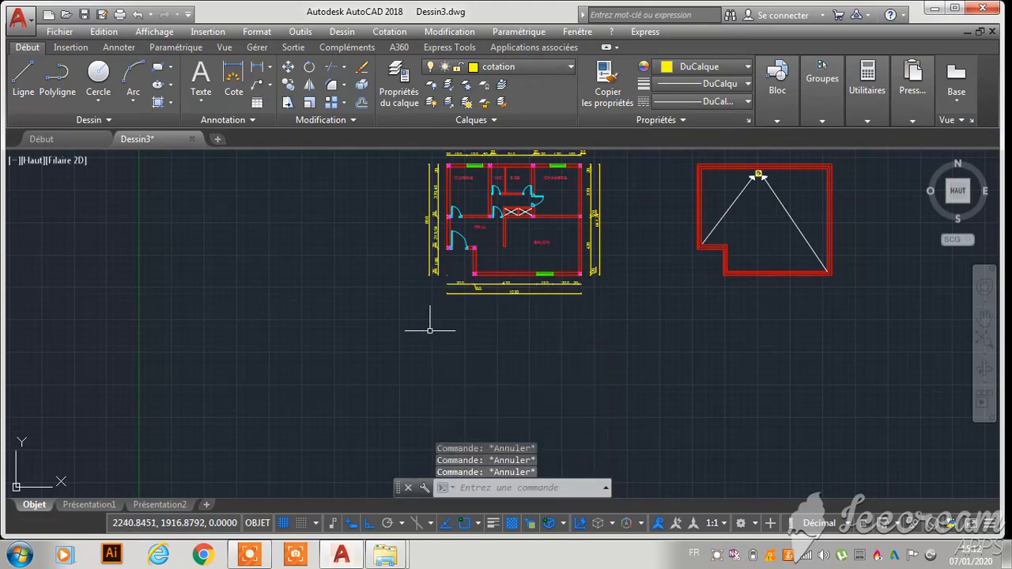
Dimension the top side of the second plan's outline between its outer corners, offsetting the dimension line 70 units, and end the command
{"action": "scroll", "coordinate": [432, 331], "scroll_direction": "down", "scroll_amount": 3}
{"action": "scroll", "coordinate": [594, 226], "scroll_direction": "up", "scroll_amount": 5}
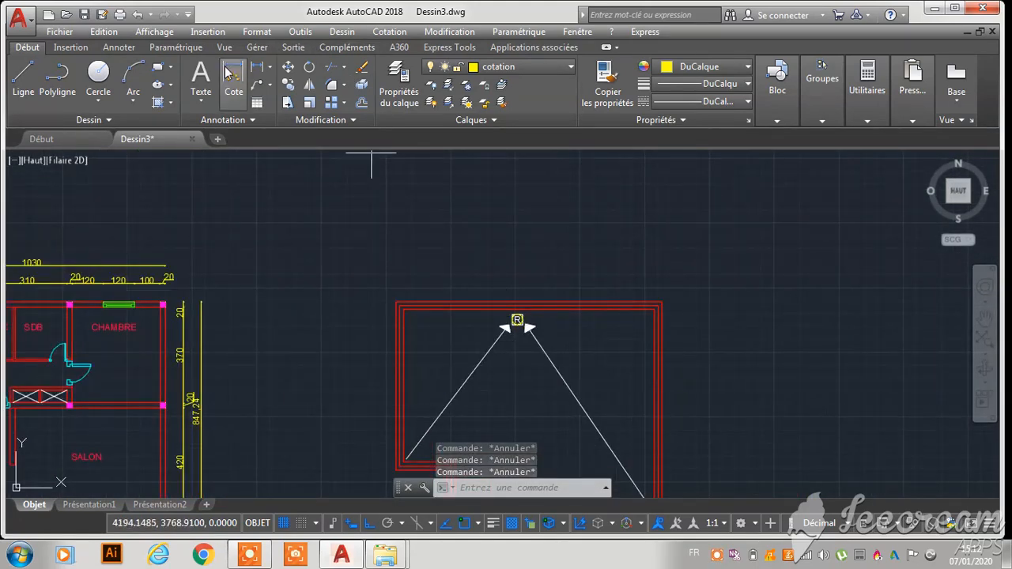
{"action": "left_click", "coordinate": [230, 74]}
{"action": "scroll", "coordinate": [373, 300], "scroll_direction": "up", "scroll_amount": 3}
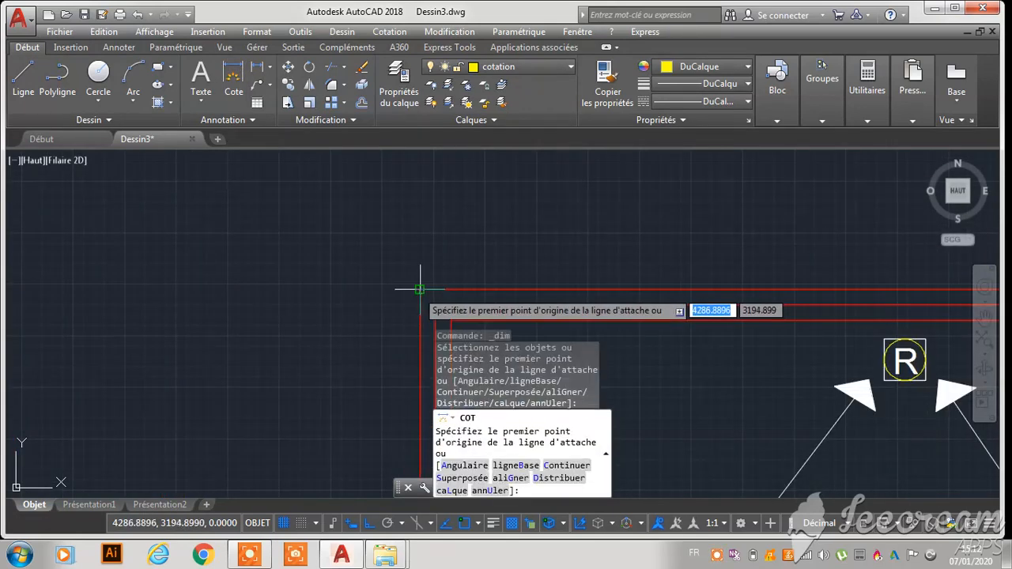
{"action": "left_click", "coordinate": [420, 289]}
{"action": "scroll", "coordinate": [370, 228], "scroll_direction": "down", "scroll_amount": 3}
{"action": "scroll", "coordinate": [559, 287], "scroll_direction": "up", "scroll_amount": 2}
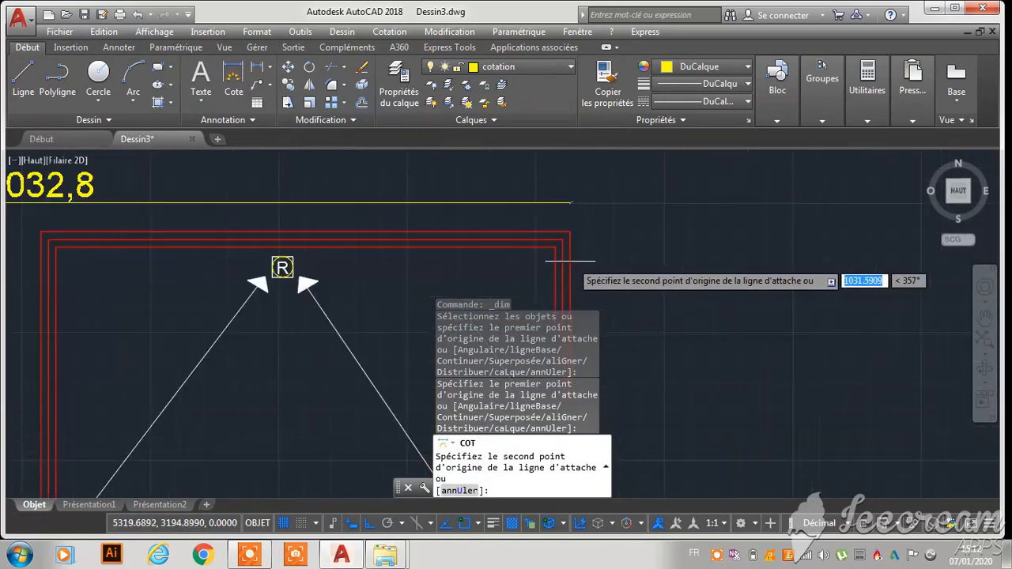
{"action": "scroll", "coordinate": [569, 260], "scroll_direction": "up", "scroll_amount": 3}
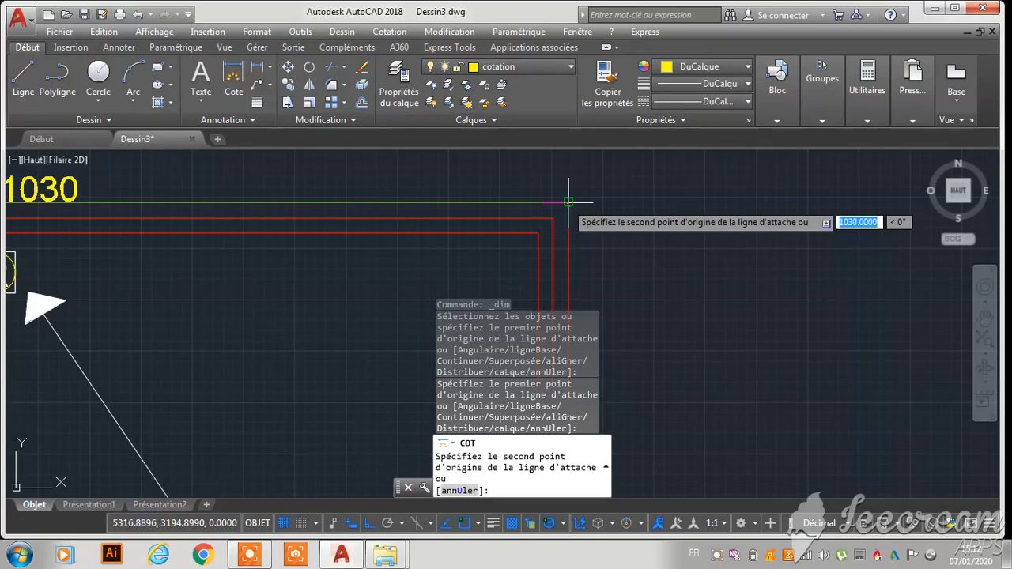
{"action": "left_click", "coordinate": [568, 201]}
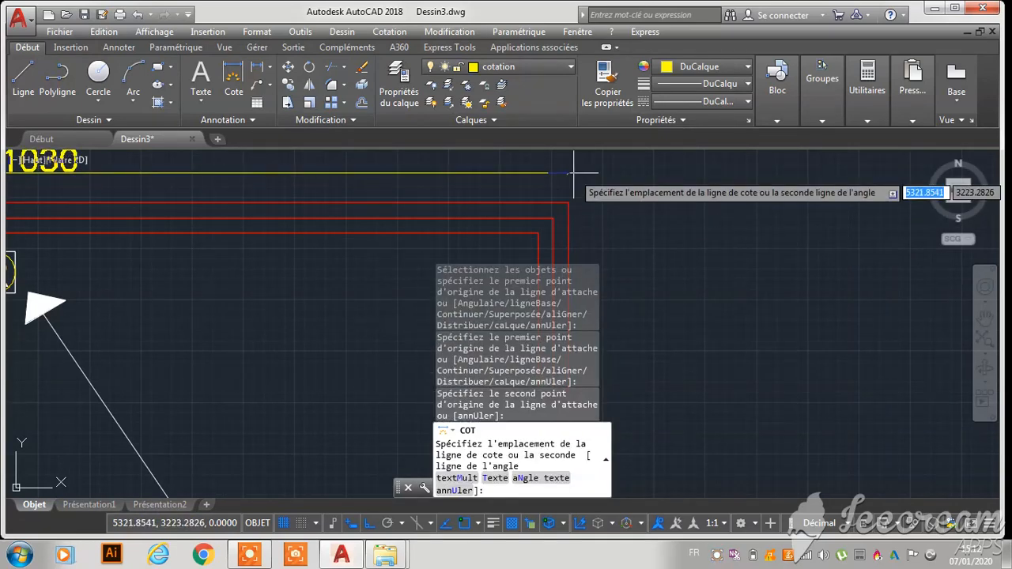
{"action": "type", "text": "70"}
{"action": "key", "text": "Return"}
{"action": "scroll", "coordinate": [582, 170], "scroll_direction": "down", "scroll_amount": 5}
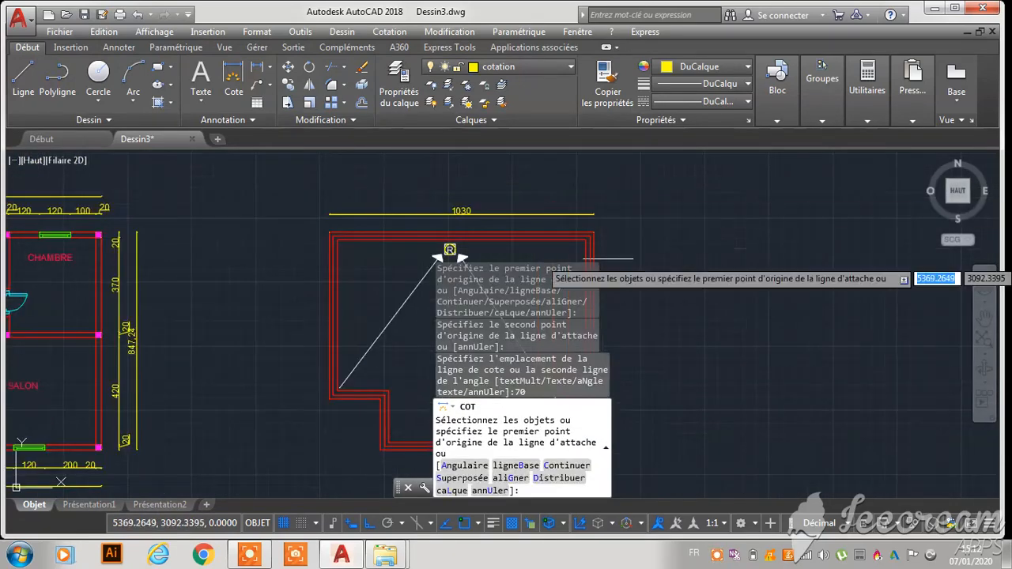
{"action": "key", "text": "Escape"}
{"action": "scroll", "coordinate": [465, 151], "scroll_direction": "down", "scroll_amount": 3}
{"action": "key", "text": "Escape"}
{"action": "key", "text": "Escape"}
{"action": "key", "text": "Escape"}
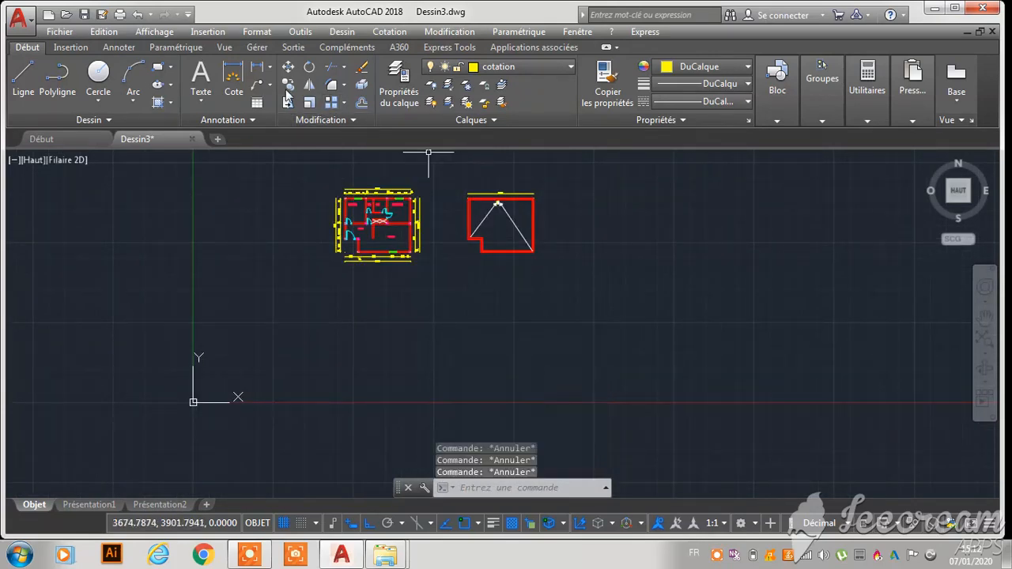
Add an overall vertical dimension left of the second plan, from its upper-left corner to the bottom edge level, offset 70 units, and end the command
{"action": "left_click", "coordinate": [235, 75]}
{"action": "scroll", "coordinate": [474, 190], "scroll_direction": "up", "scroll_amount": 9}
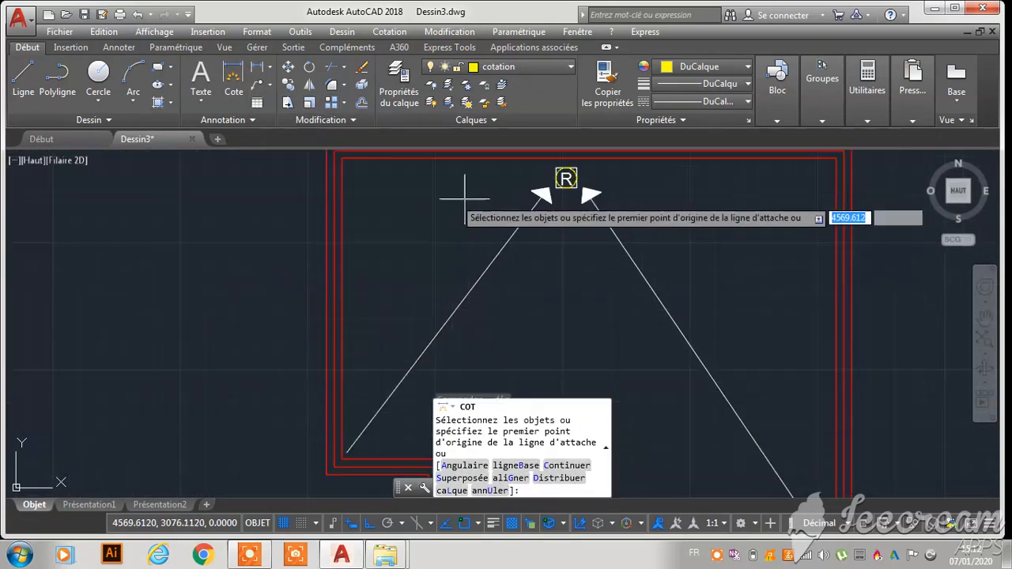
{"action": "scroll", "coordinate": [501, 204], "scroll_direction": "down", "scroll_amount": 3}
{"action": "scroll", "coordinate": [393, 195], "scroll_direction": "up", "scroll_amount": 3}
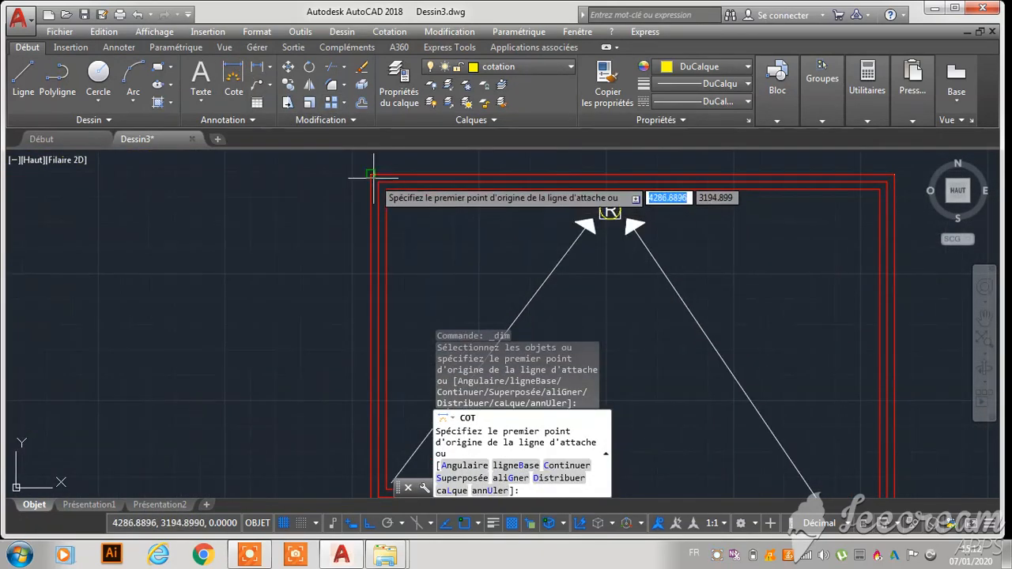
{"action": "left_click", "coordinate": [371, 174]}
{"action": "scroll", "coordinate": [384, 288], "scroll_direction": "down", "scroll_amount": 4}
{"action": "scroll", "coordinate": [393, 269], "scroll_direction": "up", "scroll_amount": 4}
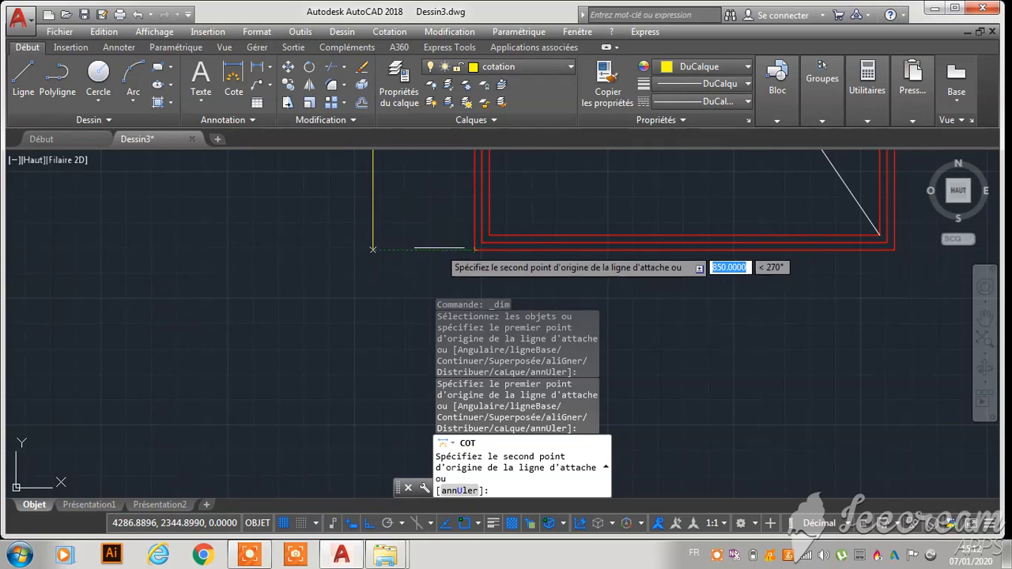
{"action": "left_click", "coordinate": [372, 249]}
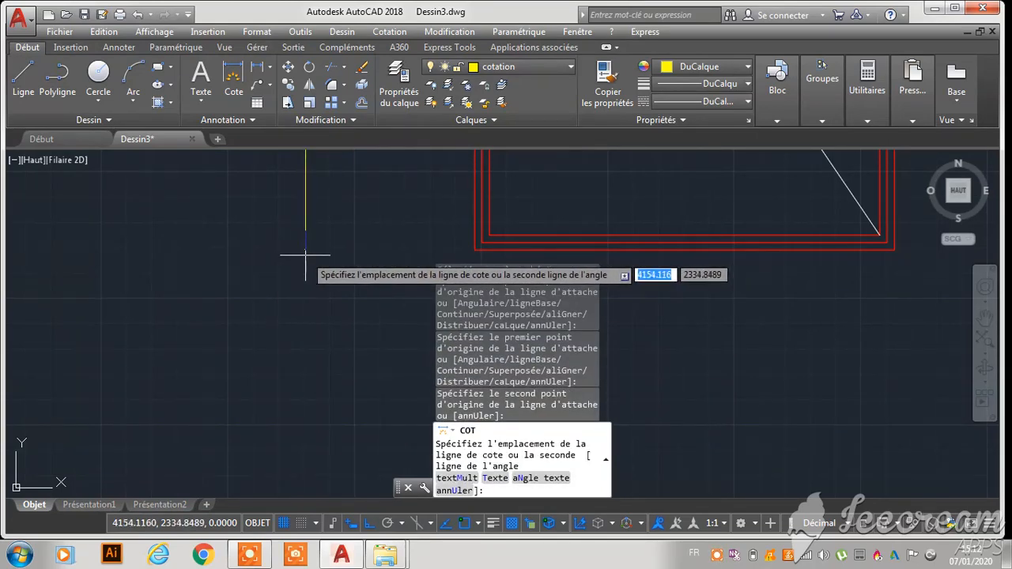
{"action": "type", "text": "70"}
{"action": "key", "text": "Return"}
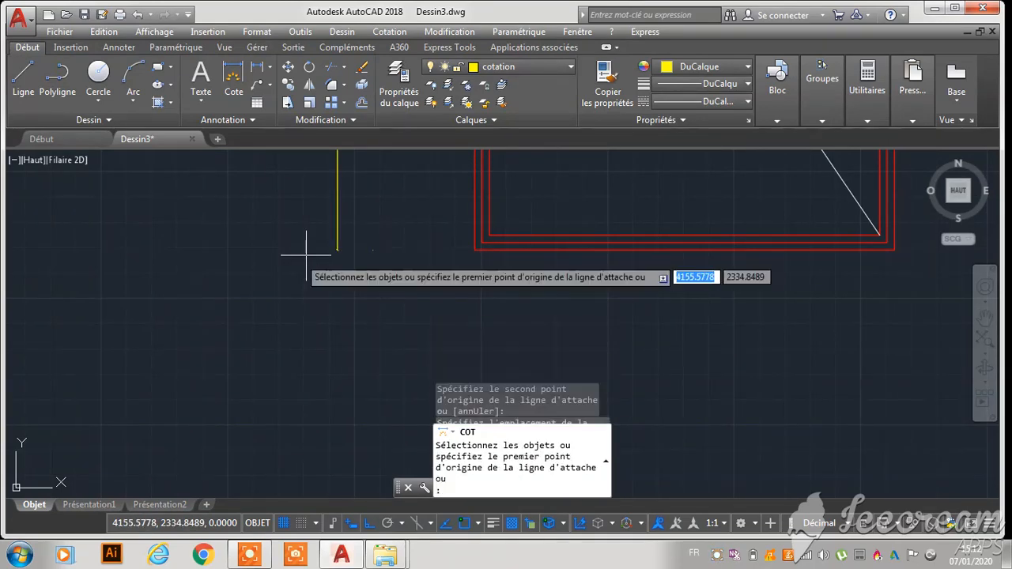
{"action": "scroll", "coordinate": [356, 287], "scroll_direction": "down", "scroll_amount": 5}
{"action": "key", "text": "Escape"}
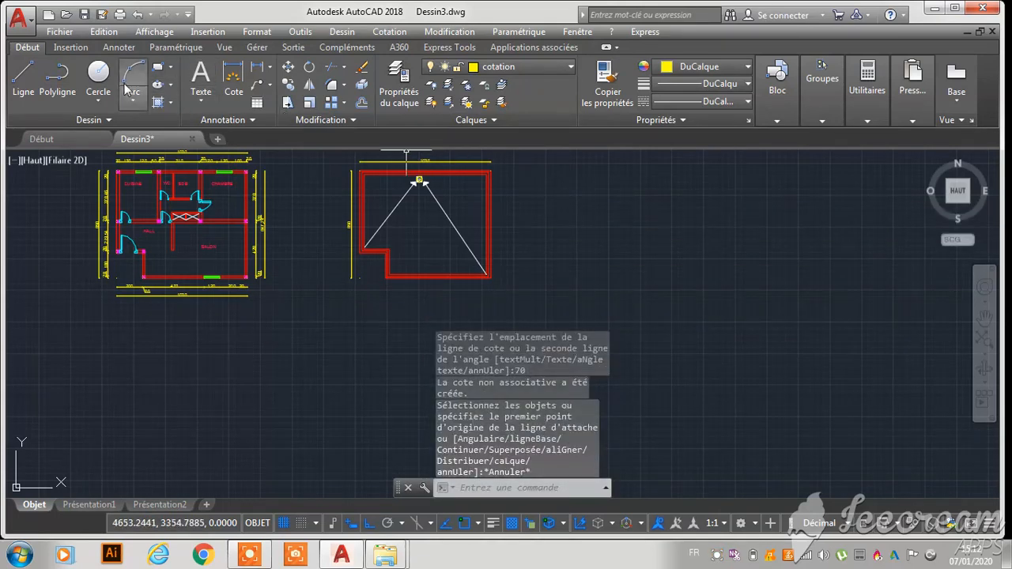
Add an overall vertical dimension right of the second plan, between its upper-right and lower-right outer corners, offset 70 units, and end the command
{"action": "left_click", "coordinate": [234, 72]}
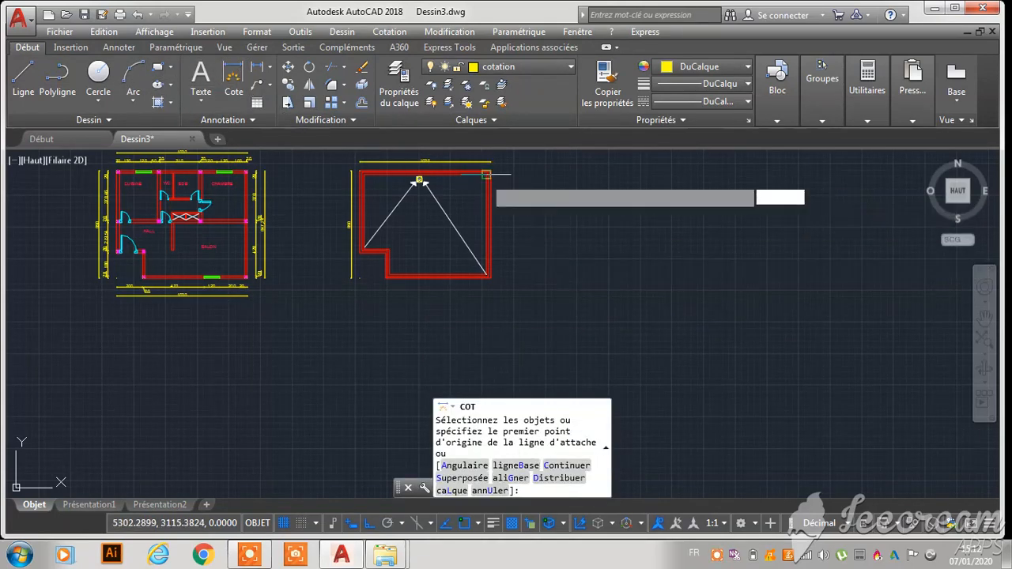
{"action": "scroll", "coordinate": [468, 153], "scroll_direction": "up", "scroll_amount": 8}
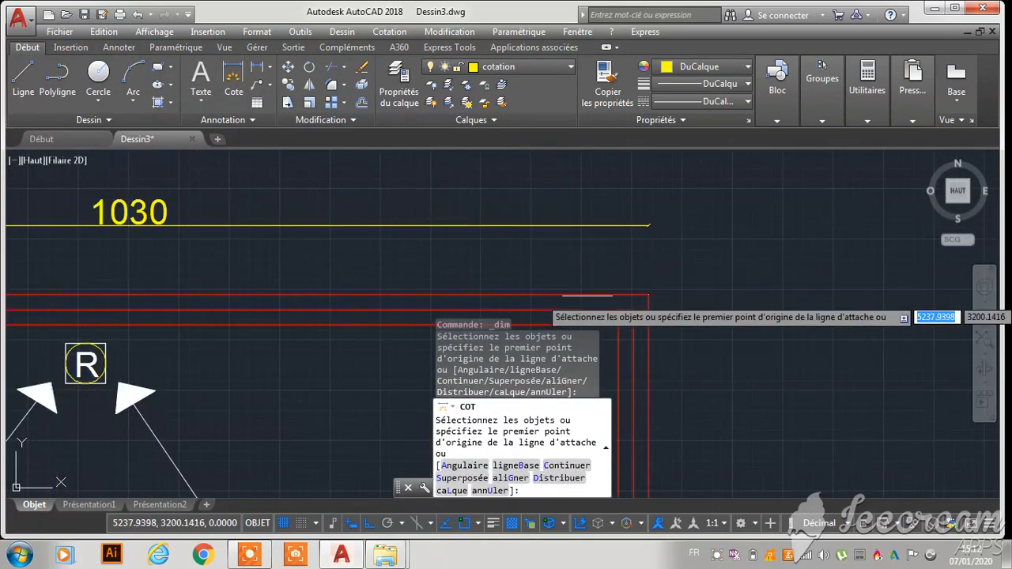
{"action": "left_click", "coordinate": [649, 295]}
{"action": "scroll", "coordinate": [655, 172], "scroll_direction": "down", "scroll_amount": 4}
{"action": "scroll", "coordinate": [640, 293], "scroll_direction": "down", "scroll_amount": 3}
{"action": "scroll", "coordinate": [656, 309], "scroll_direction": "up", "scroll_amount": 7}
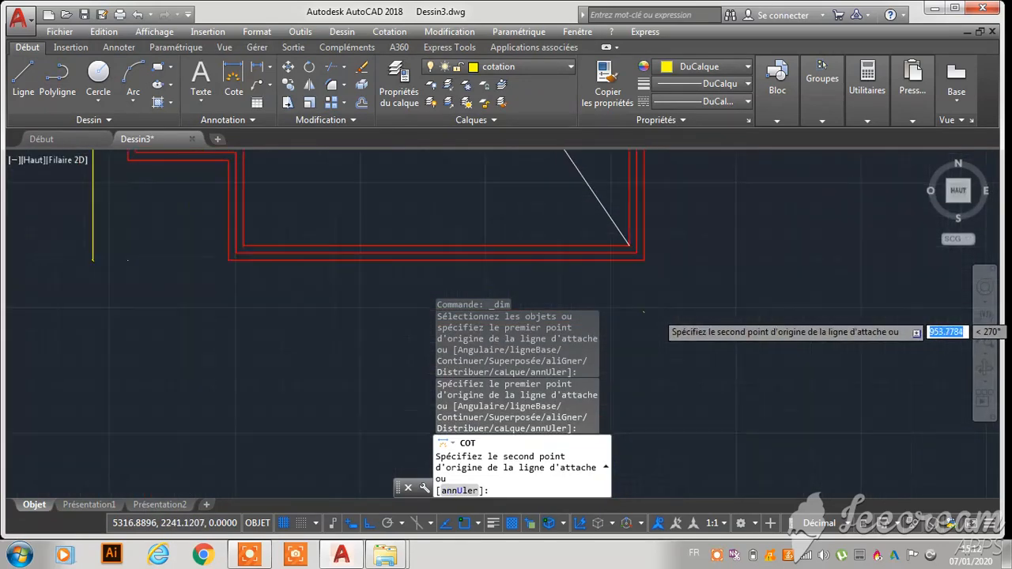
{"action": "scroll", "coordinate": [625, 234], "scroll_direction": "up", "scroll_amount": 3}
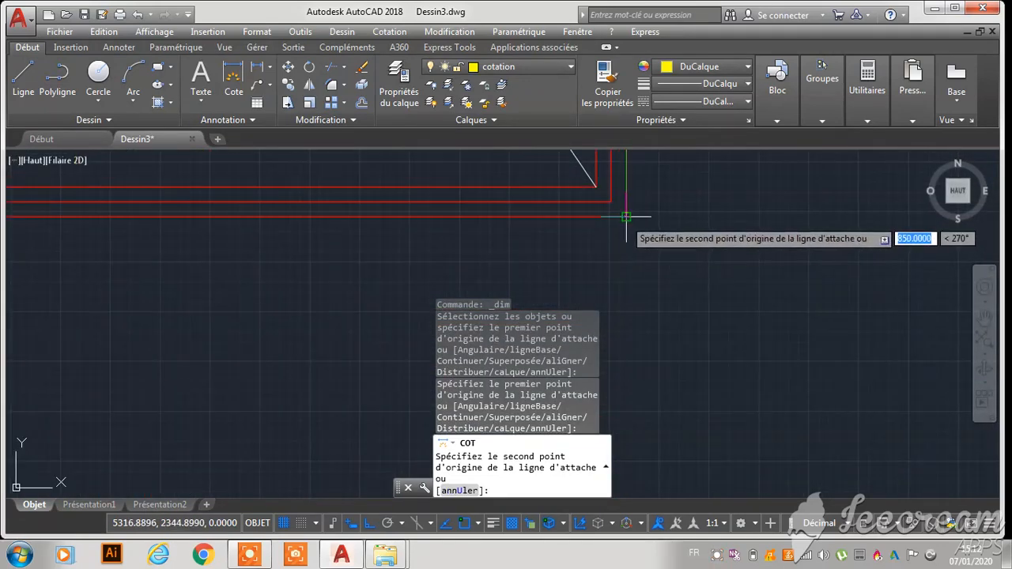
{"action": "left_click", "coordinate": [626, 215]}
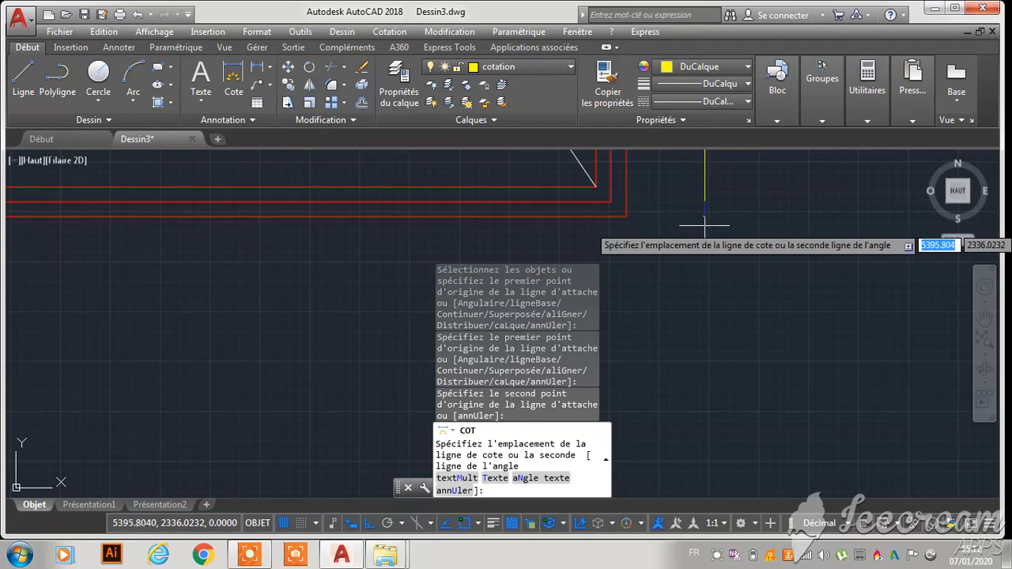
{"action": "type", "text": "70"}
{"action": "key", "text": "Return"}
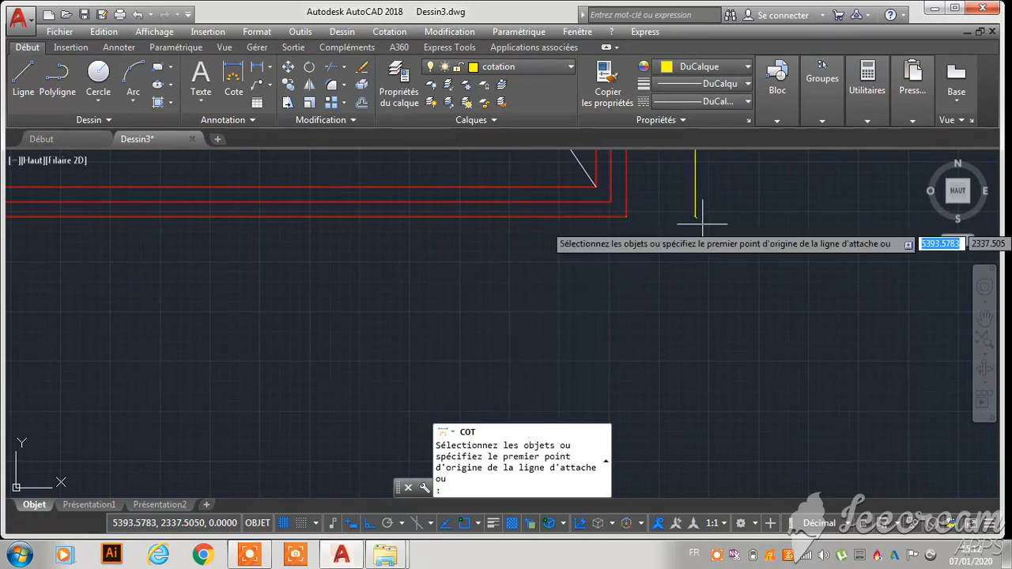
{"action": "scroll", "coordinate": [700, 221], "scroll_direction": "down", "scroll_amount": 4}
{"action": "key", "text": "Escape"}
{"action": "key", "text": "Escape"}
{"action": "key", "text": "Escape"}
{"action": "key", "text": "Escape"}
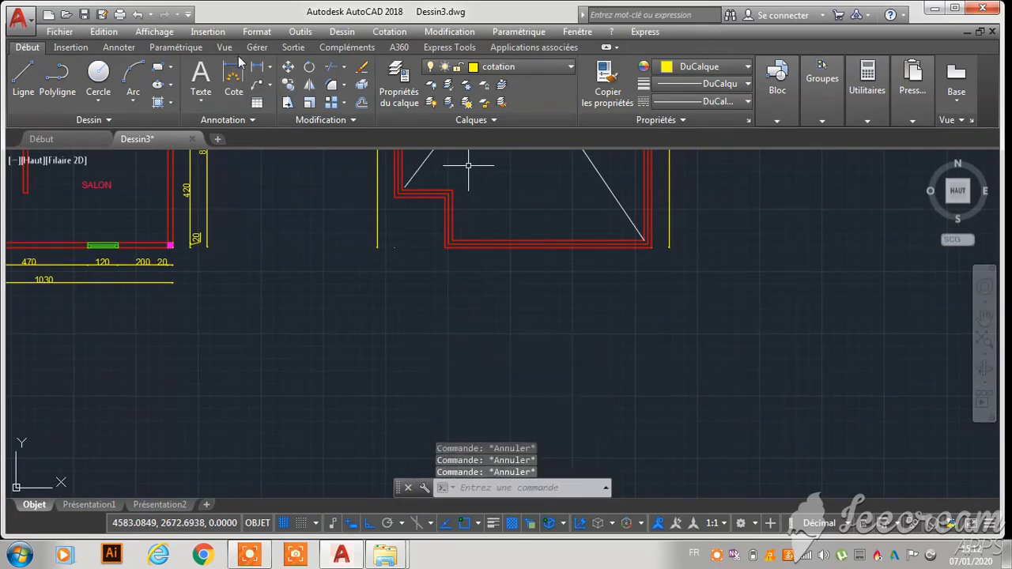
Add an overall horizontal dimension below the second plan, from its lower-right corner to the outermost left wall's level, entering 70 as line distance, and end the command
{"action": "left_click", "coordinate": [259, 32]}
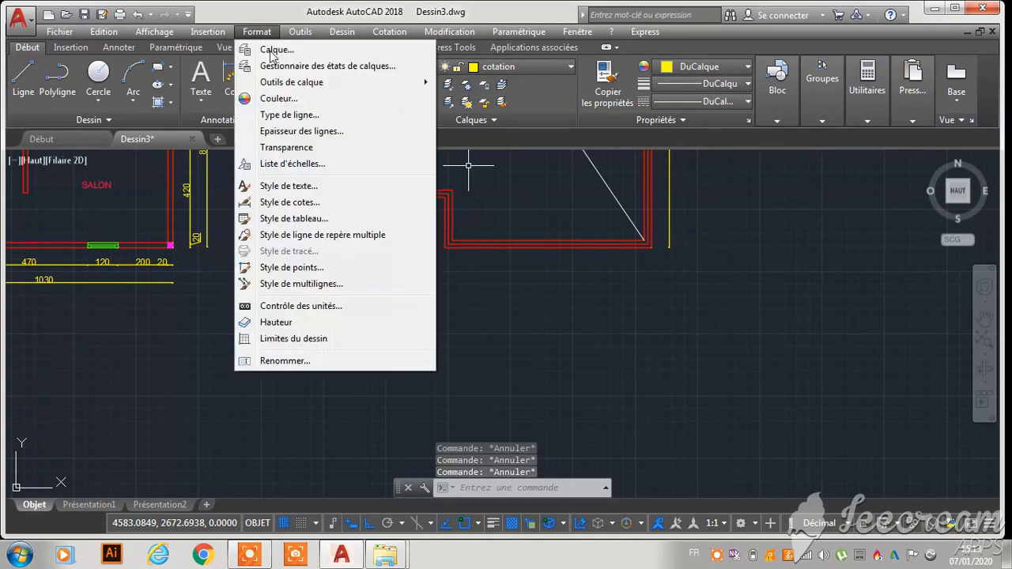
{"action": "left_click", "coordinate": [220, 216]}
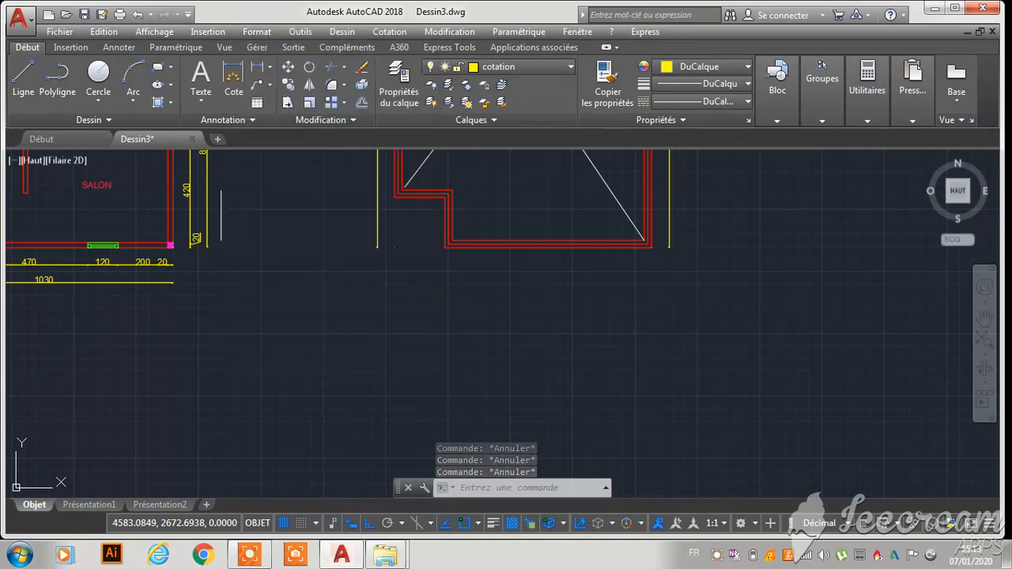
{"action": "left_click", "coordinate": [233, 81]}
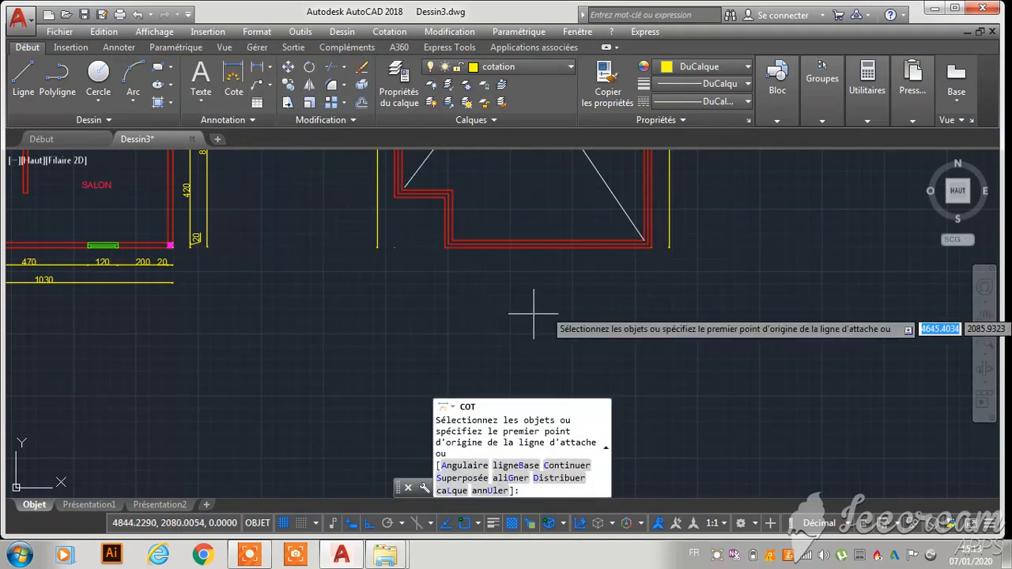
{"action": "scroll", "coordinate": [626, 213], "scroll_direction": "up", "scroll_amount": 4}
{"action": "left_click", "coordinate": [626, 210]}
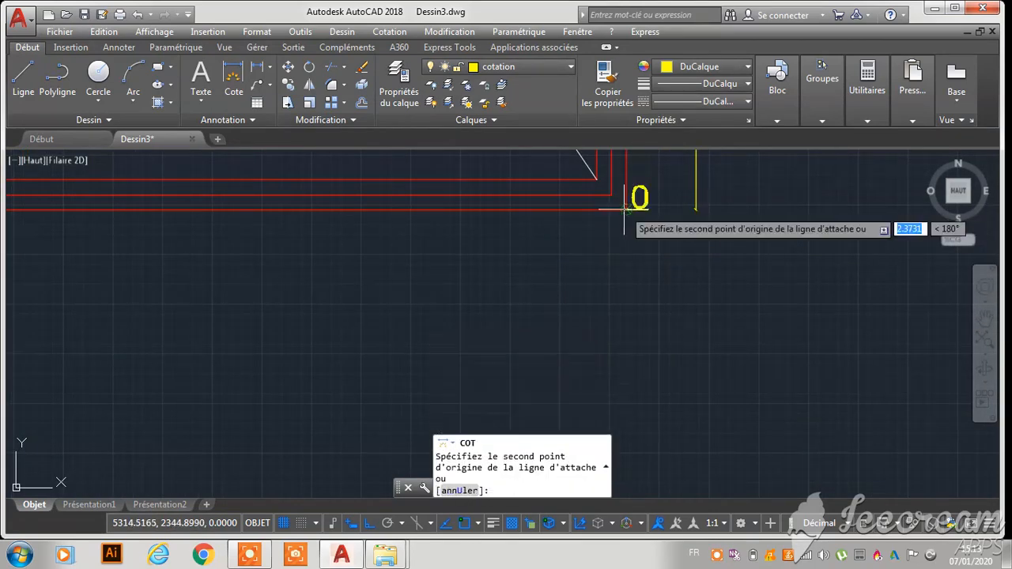
{"action": "scroll", "coordinate": [625, 225], "scroll_direction": "down", "scroll_amount": 5}
{"action": "scroll", "coordinate": [554, 229], "scroll_direction": "up", "scroll_amount": 4}
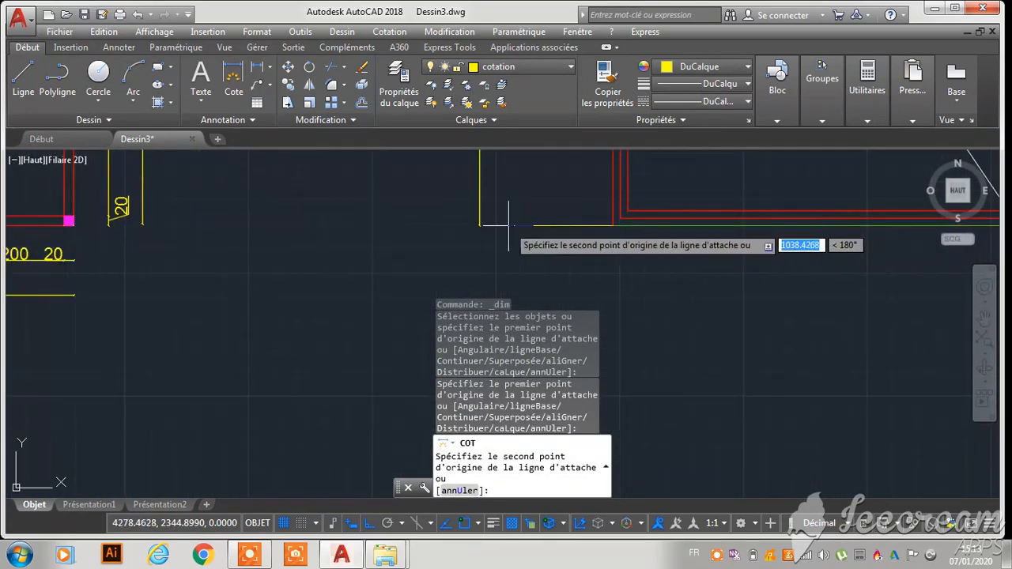
{"action": "left_click", "coordinate": [514, 226]}
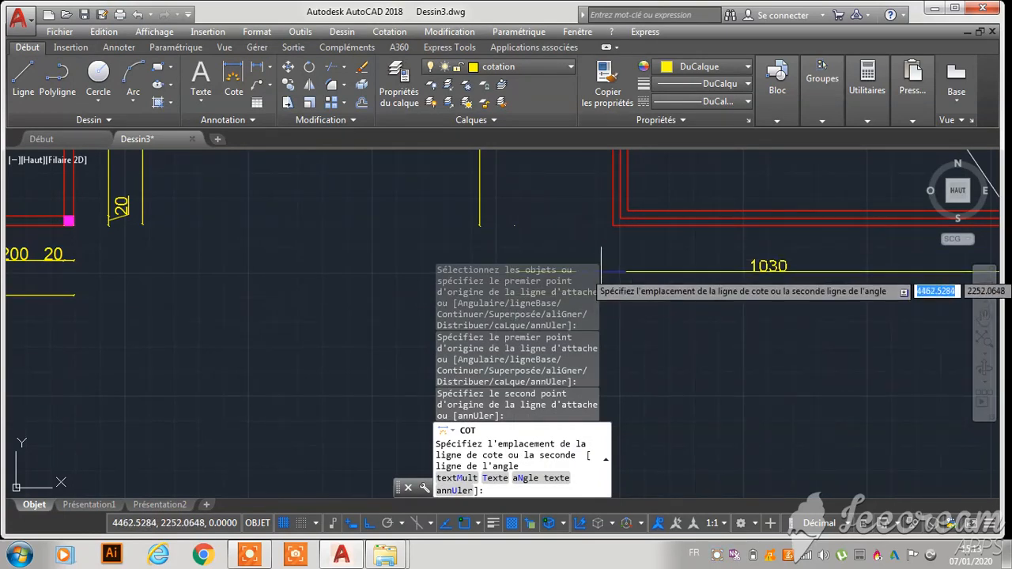
{"action": "type", "text": "70"}
{"action": "key", "text": "Return"}
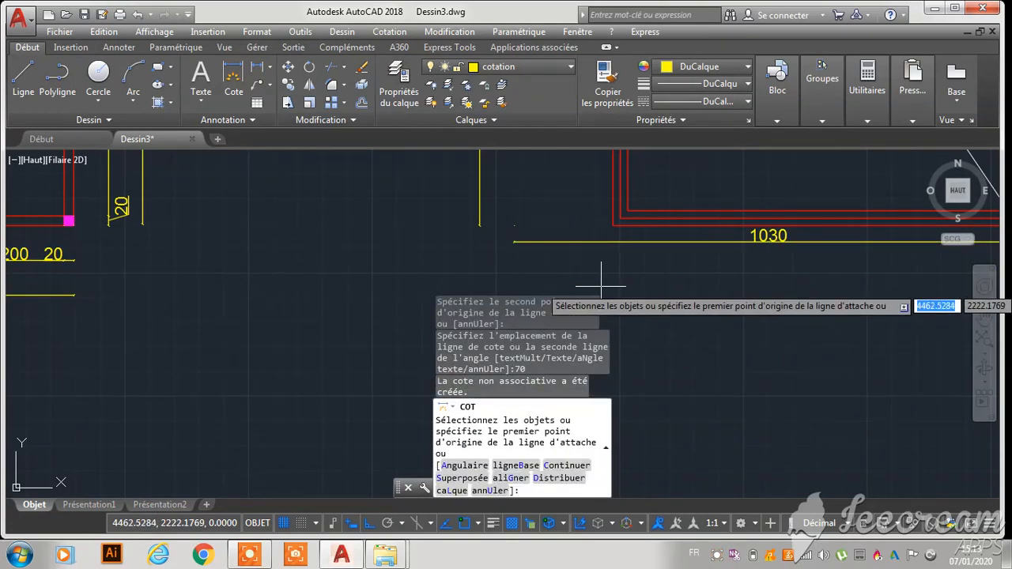
{"action": "key", "text": "Escape"}
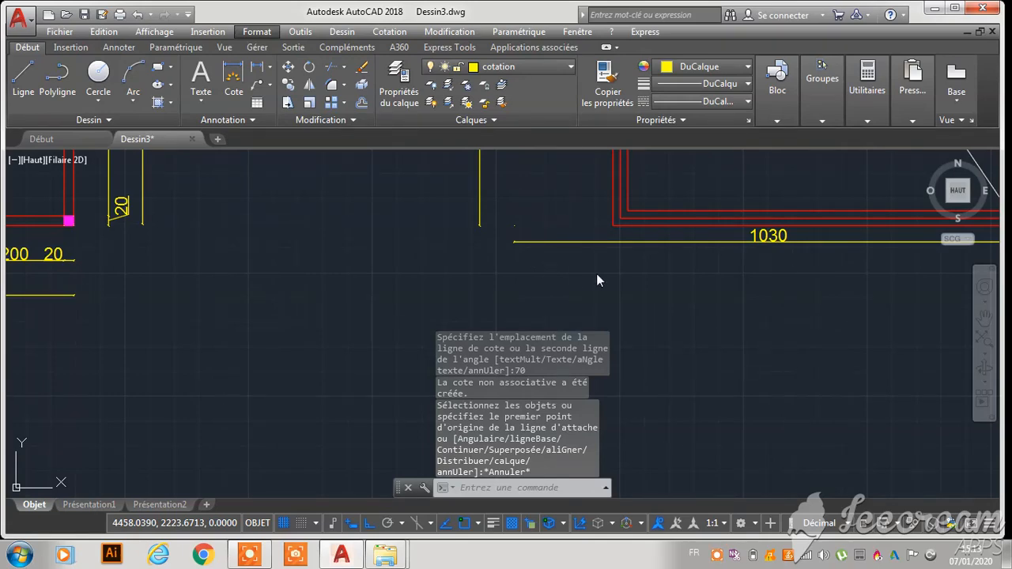
{"action": "left_click", "coordinate": [654, 308]}
{"action": "key", "text": "Escape"}
{"action": "key", "text": "Escape"}
{"action": "scroll", "coordinate": [589, 287], "scroll_direction": "down", "scroll_amount": 4}
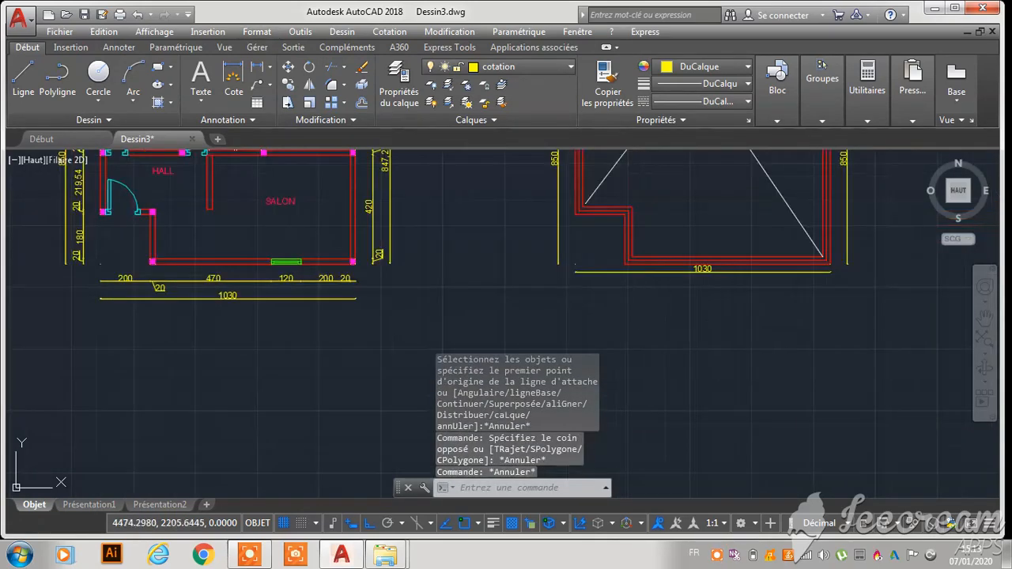
{"action": "scroll", "coordinate": [678, 276], "scroll_direction": "up", "scroll_amount": 5}
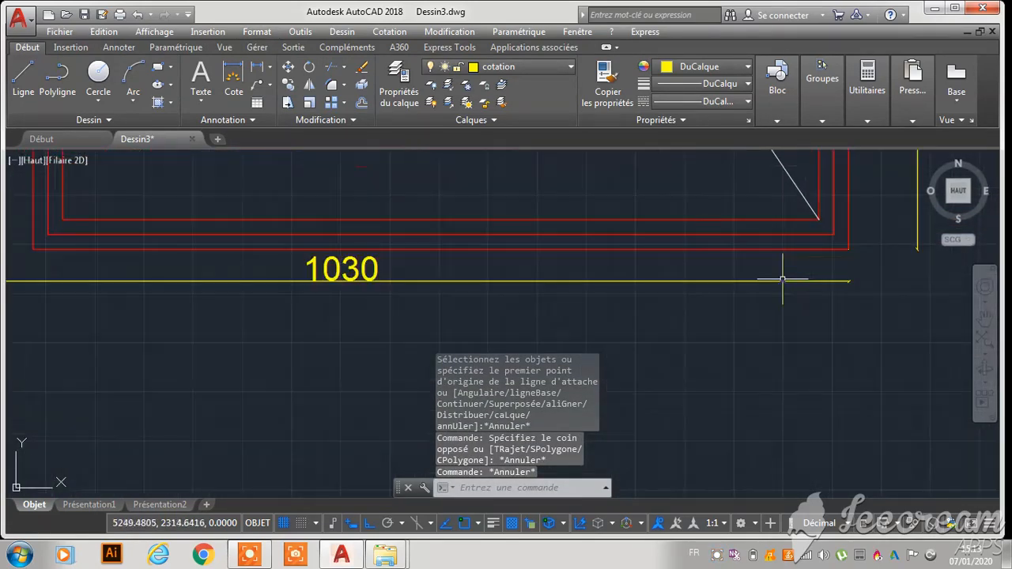
{"action": "scroll", "coordinate": [677, 289], "scroll_direction": "down", "scroll_amount": 5}
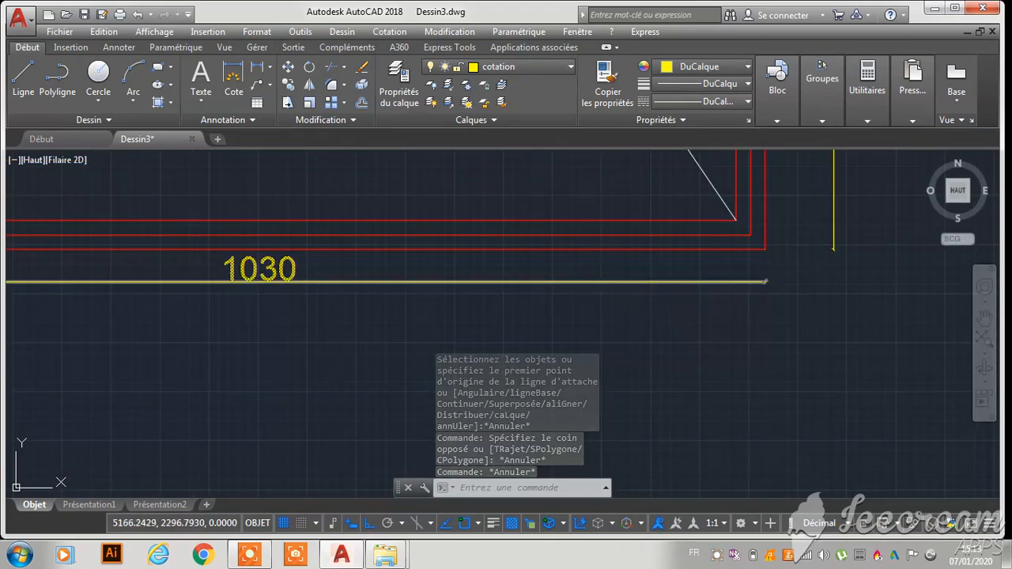
{"action": "key", "text": "Escape"}
{"action": "key", "text": "Escape"}
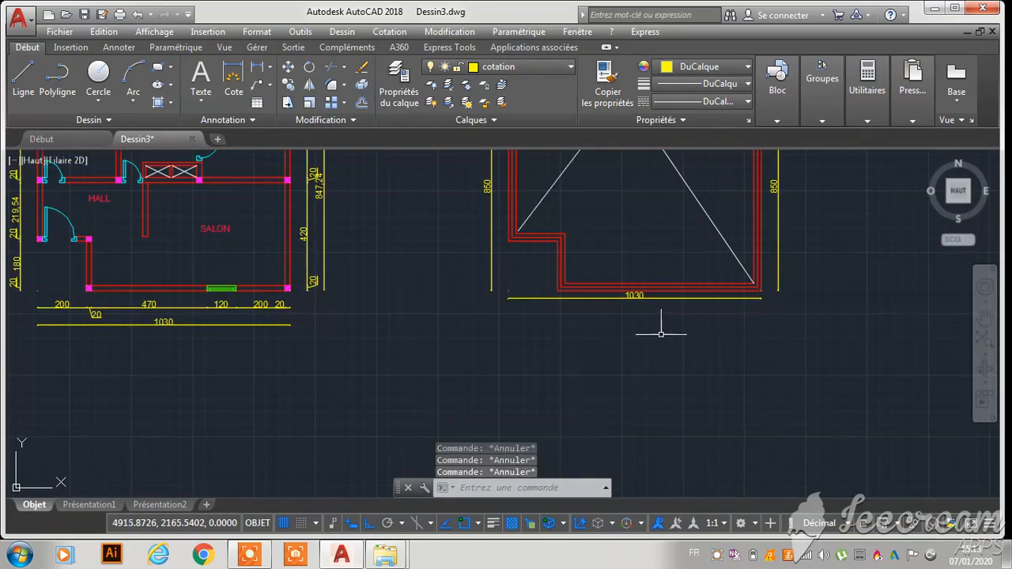
{"action": "scroll", "coordinate": [653, 337], "scroll_direction": "down", "scroll_amount": 6}
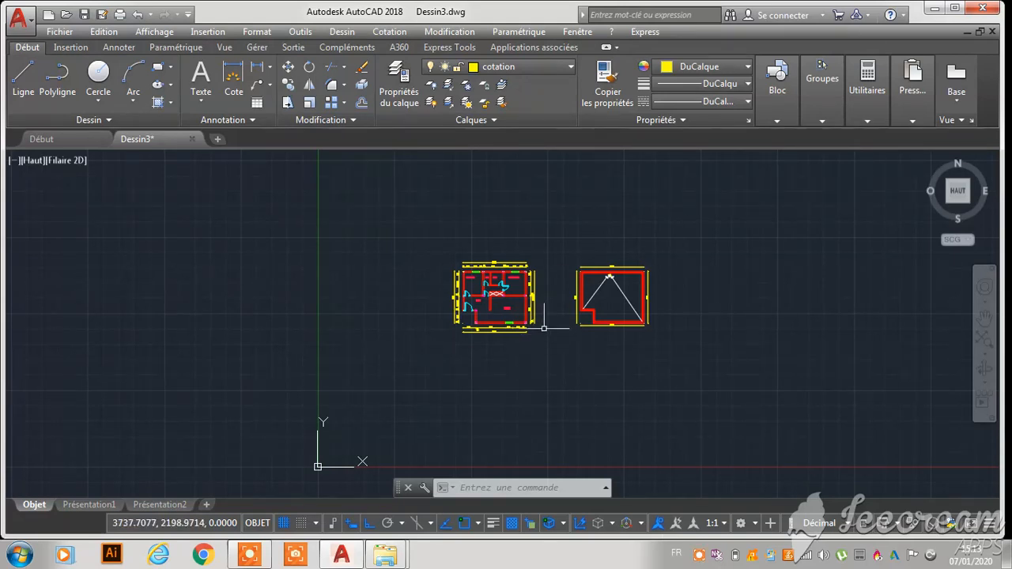
{"action": "left_click", "coordinate": [699, 557]}
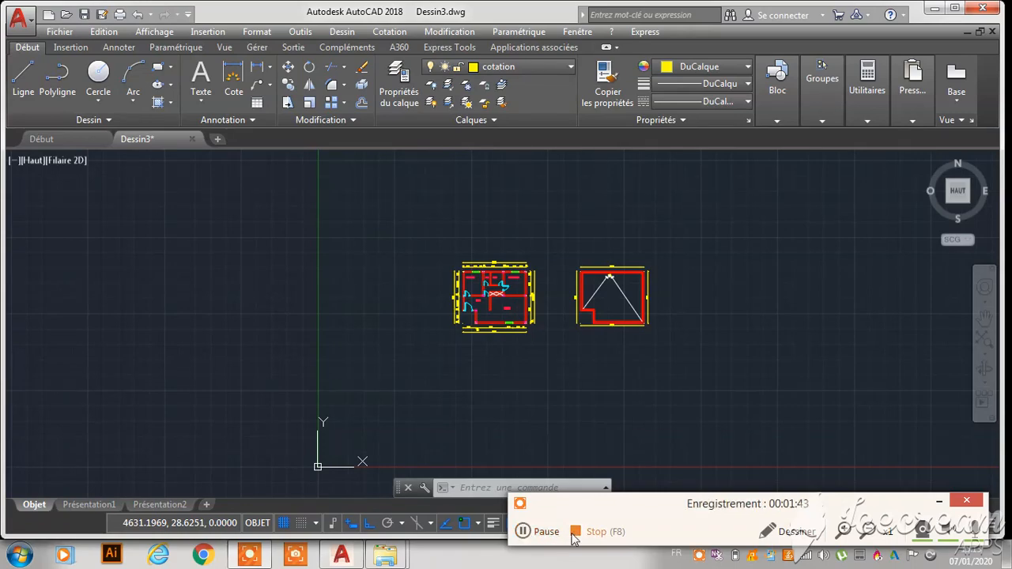